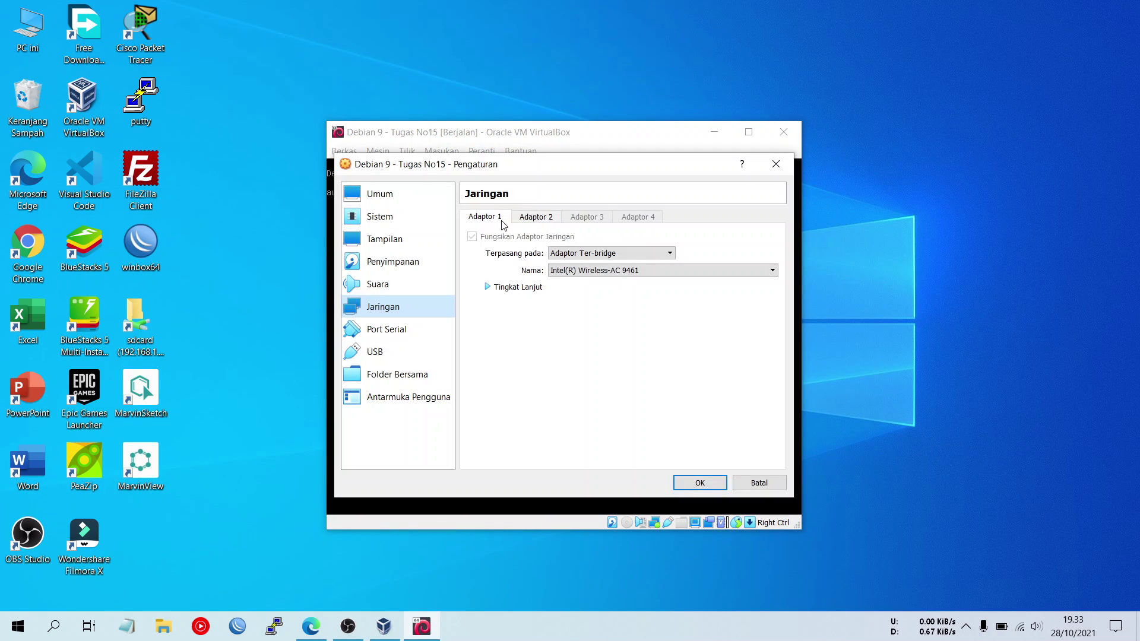
- Keep Adapter 1 bridged and Adapter 2 on the VirtualBox Host-Only Ethernet Adapter, then apply
left_click(533, 291)
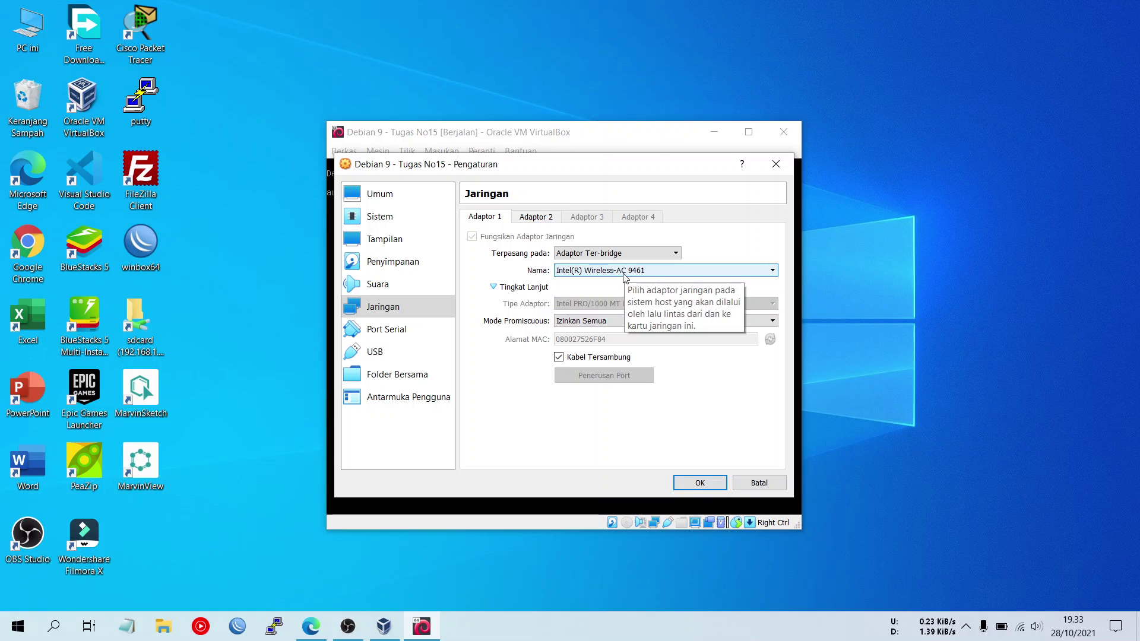
left_click(547, 221)
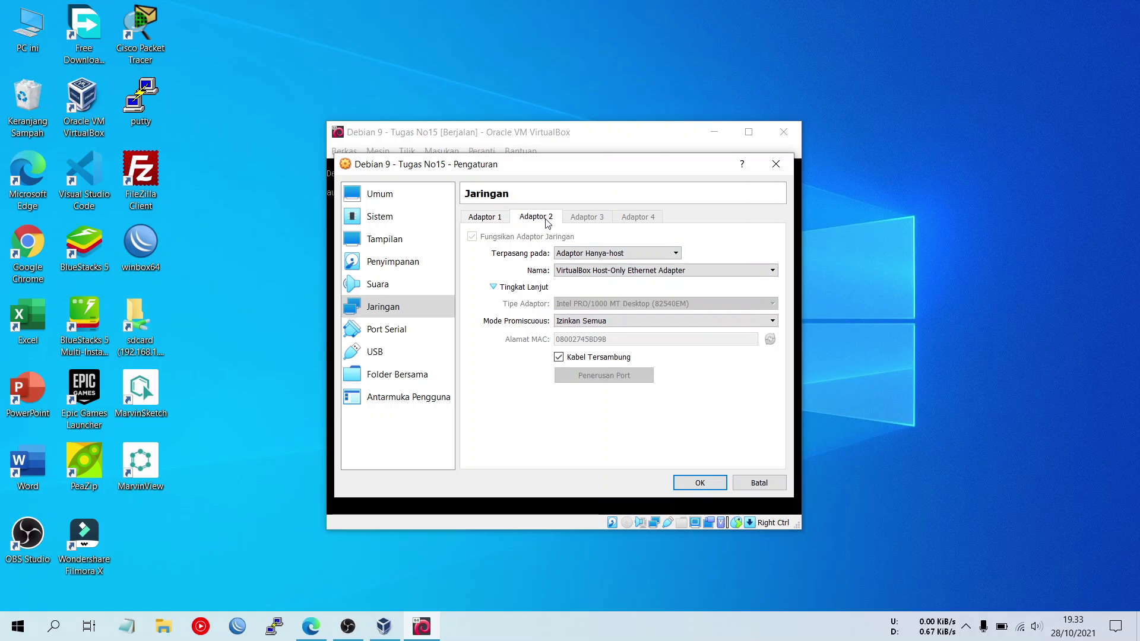
left_click(586, 253)
left_click(644, 252)
left_click(656, 272)
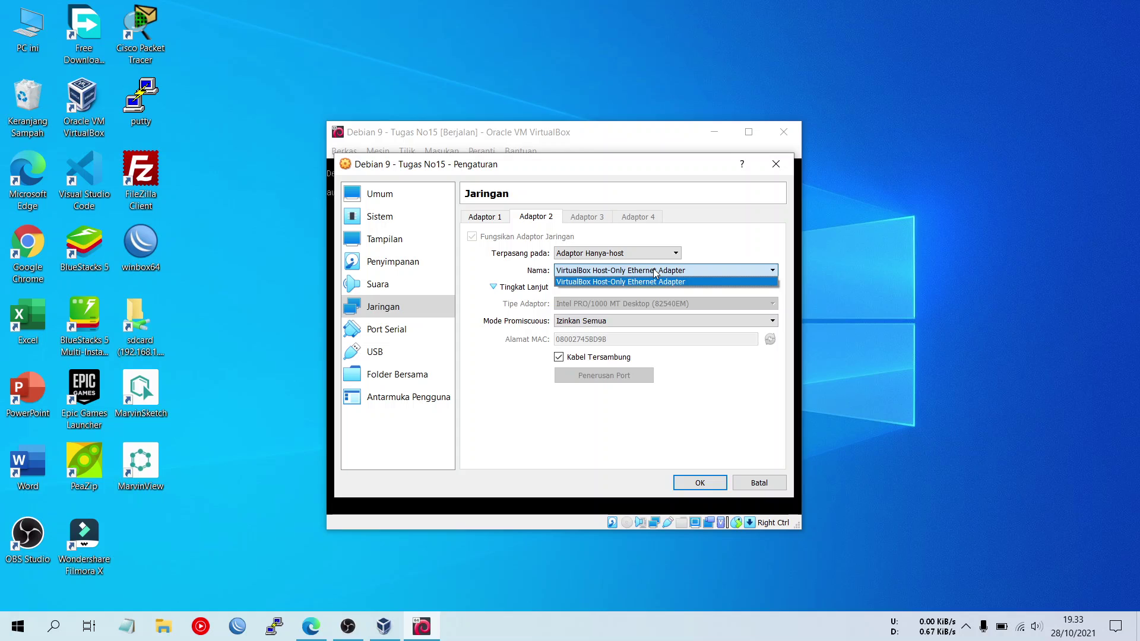
left_click(725, 256)
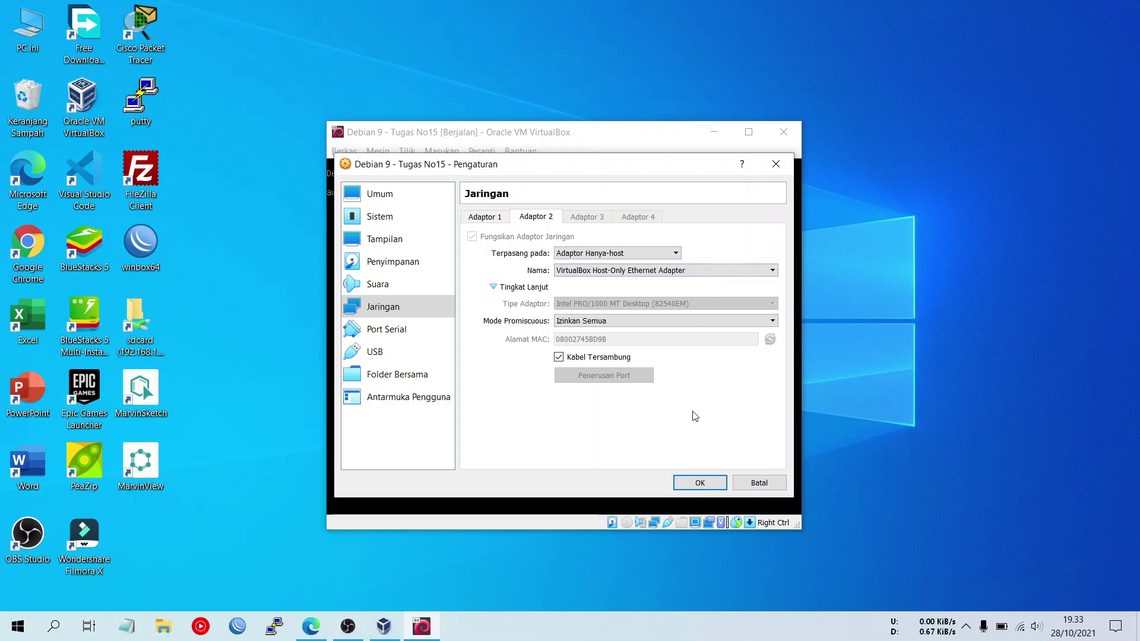
left_click(497, 220)
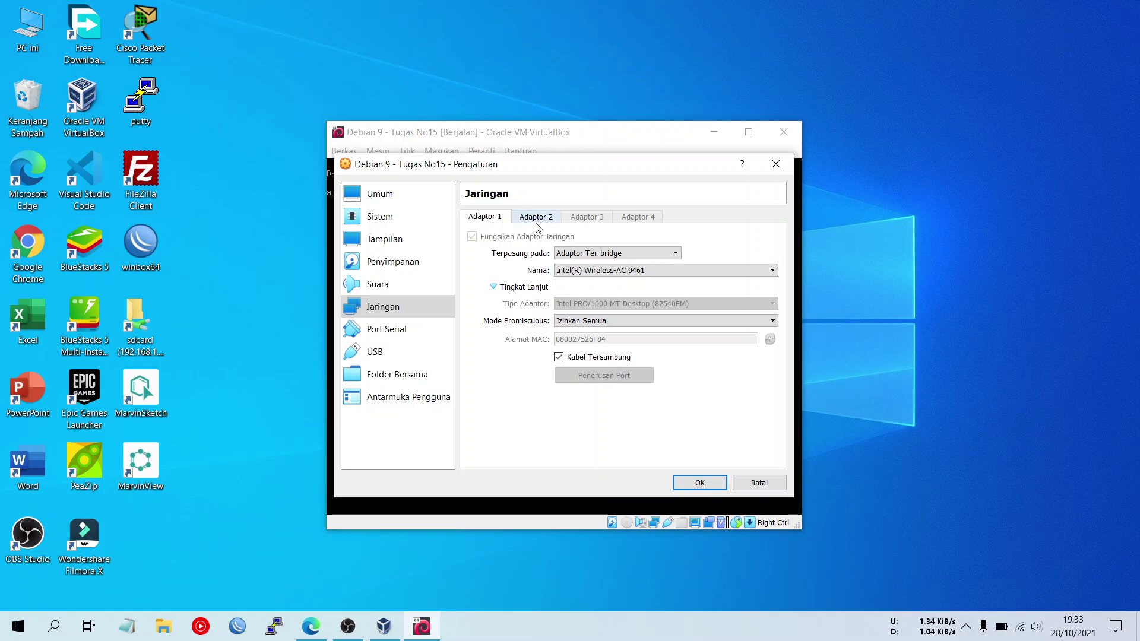
left_click(538, 221)
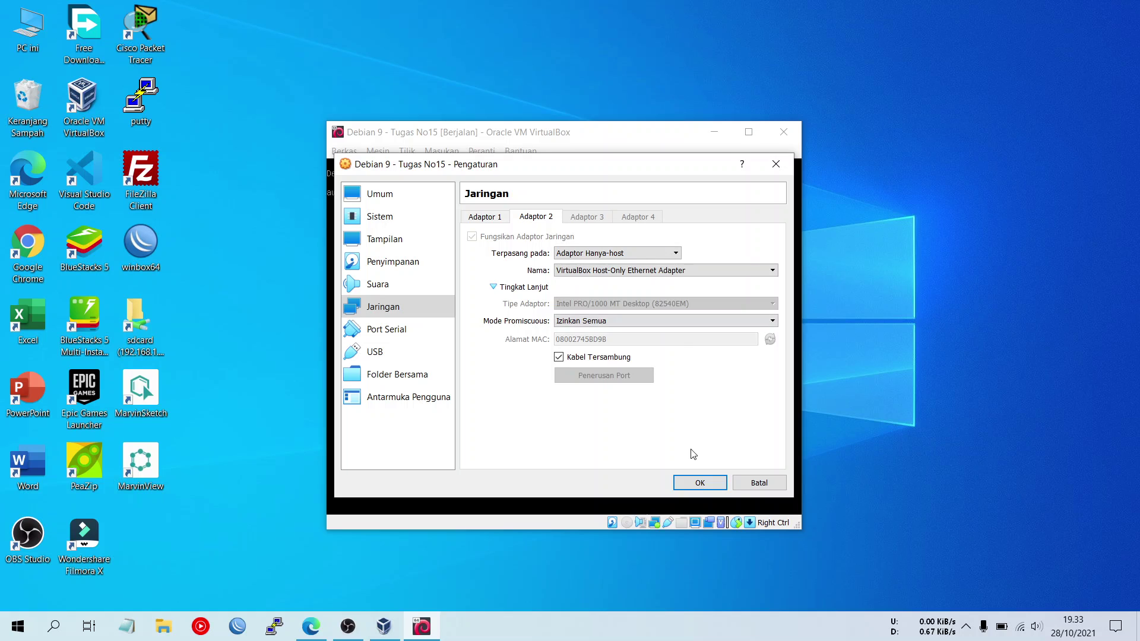
left_click(696, 479)
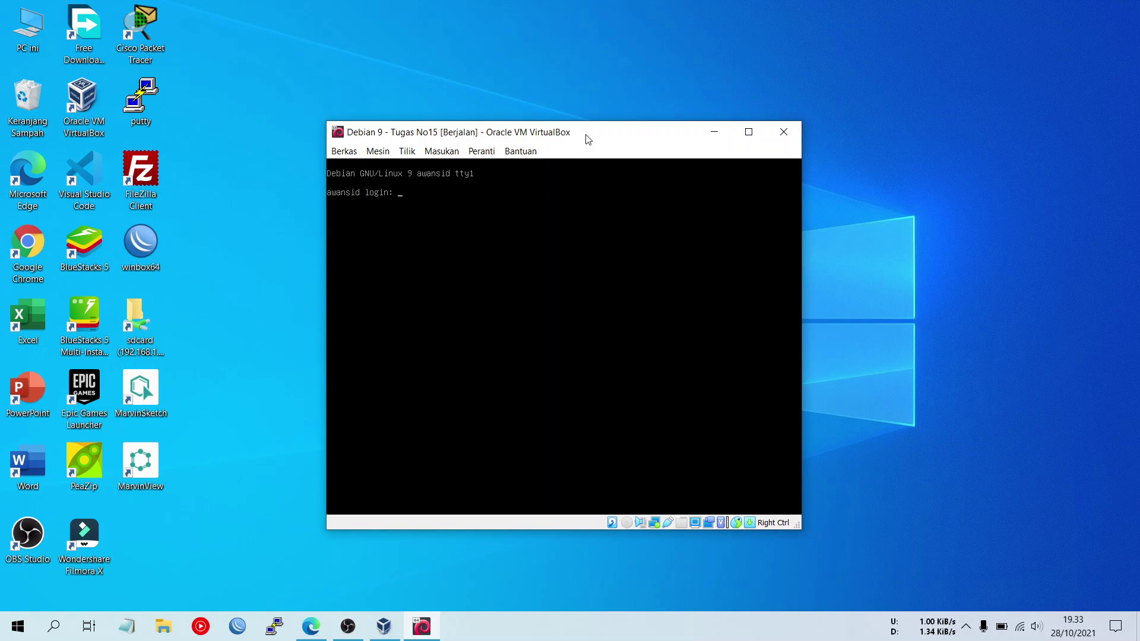
- Log into the Debian console as root and run screenfetch
type("root")
key("Return")
key("Return")
type("scr")
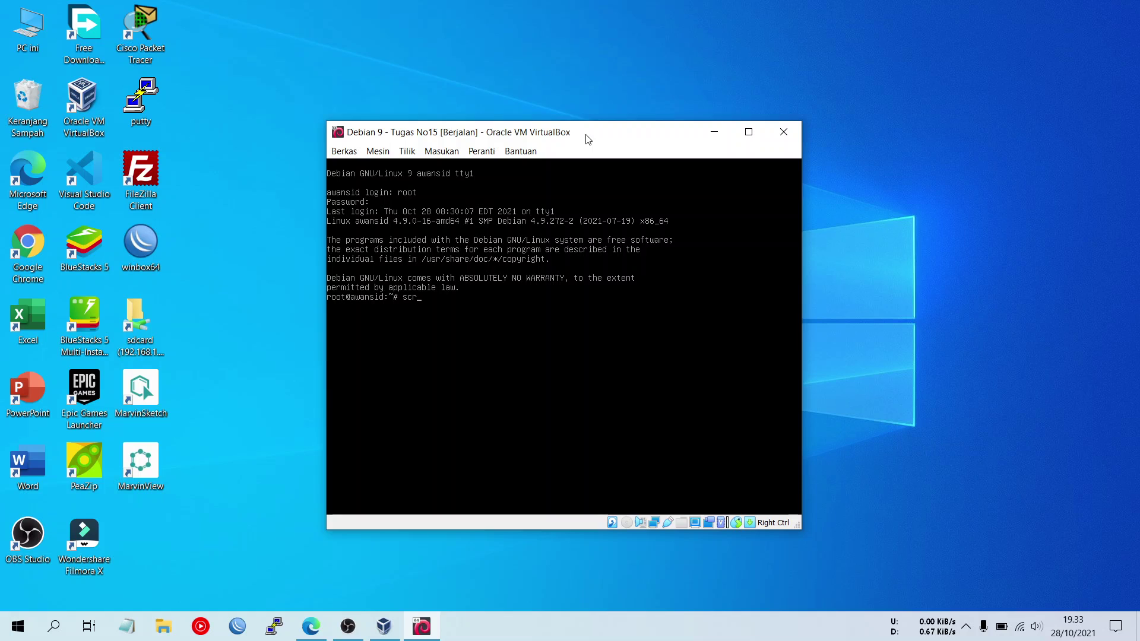
type("eenfetch")
key("Return")
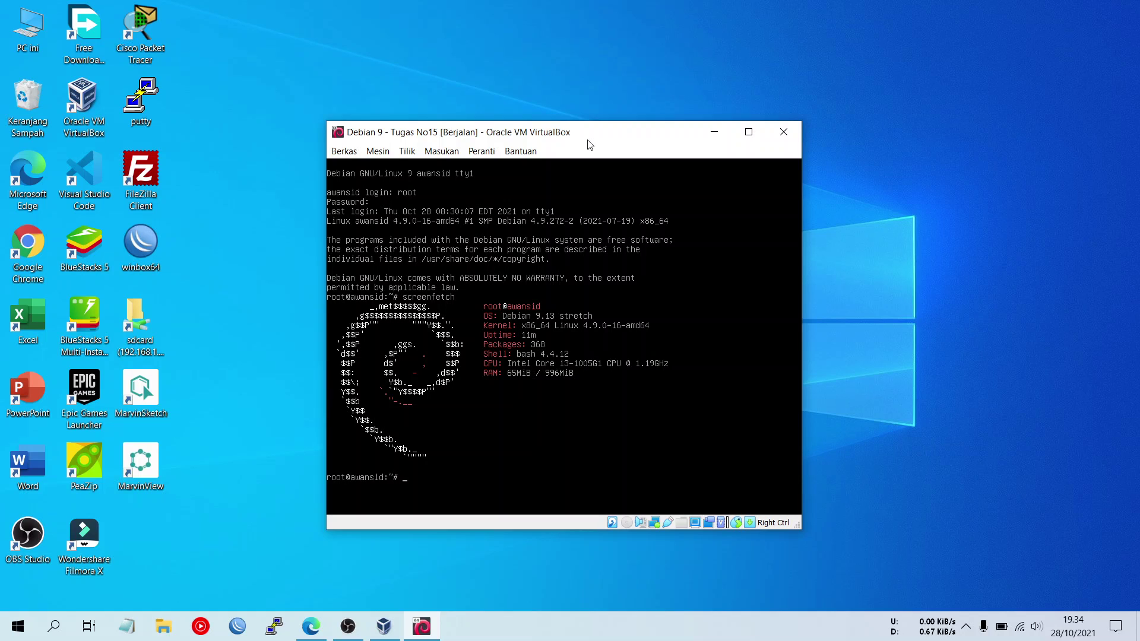
- Try ifconfig, then list interfaces with ip a, showing enp0s3 at 192.168.2.237
type("ifcon")
key("BackSpace")
key("BackSpace")
type("fig")
key("Return")
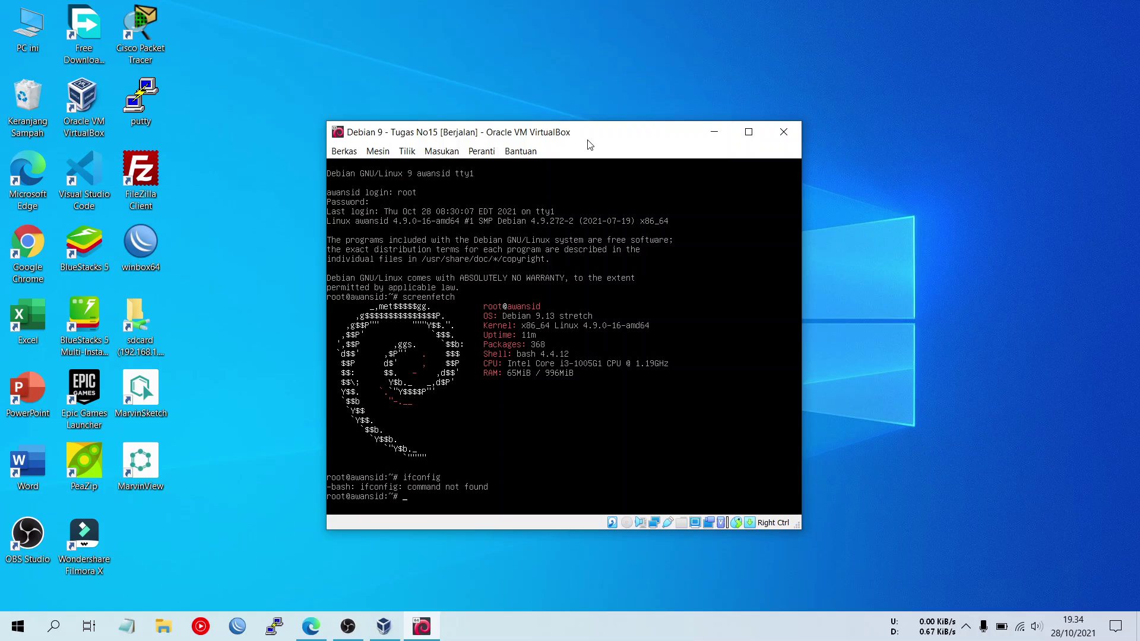
type("ip a")
key("Return")
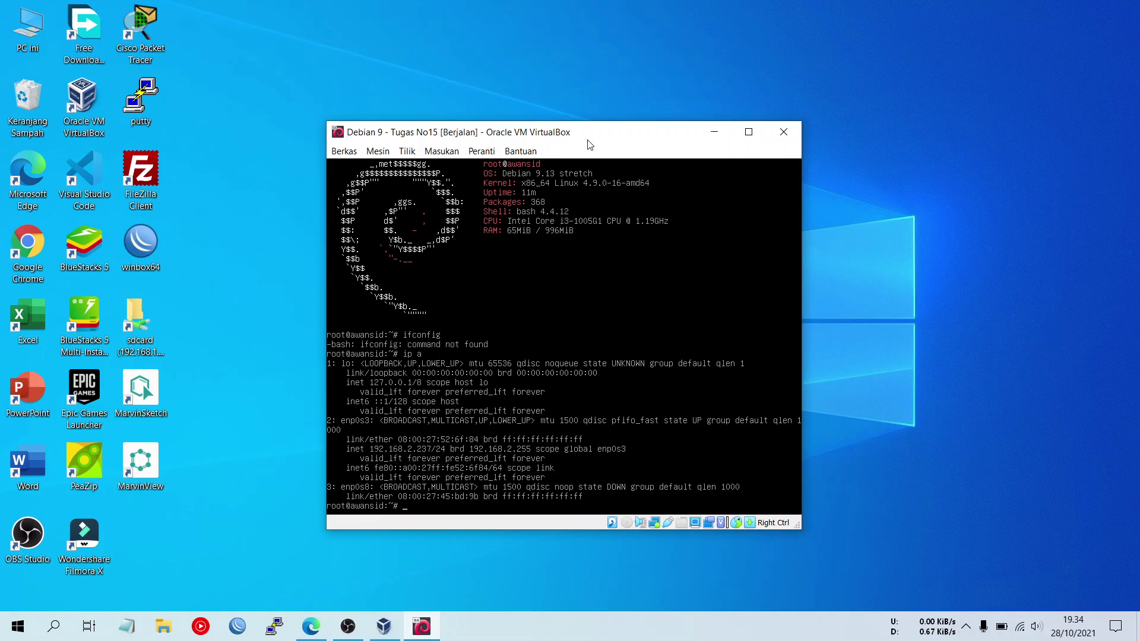
- Ping 8.8.8.8 to confirm internet access, then stop it
type("ing 8.8.8.8")
key("Return")
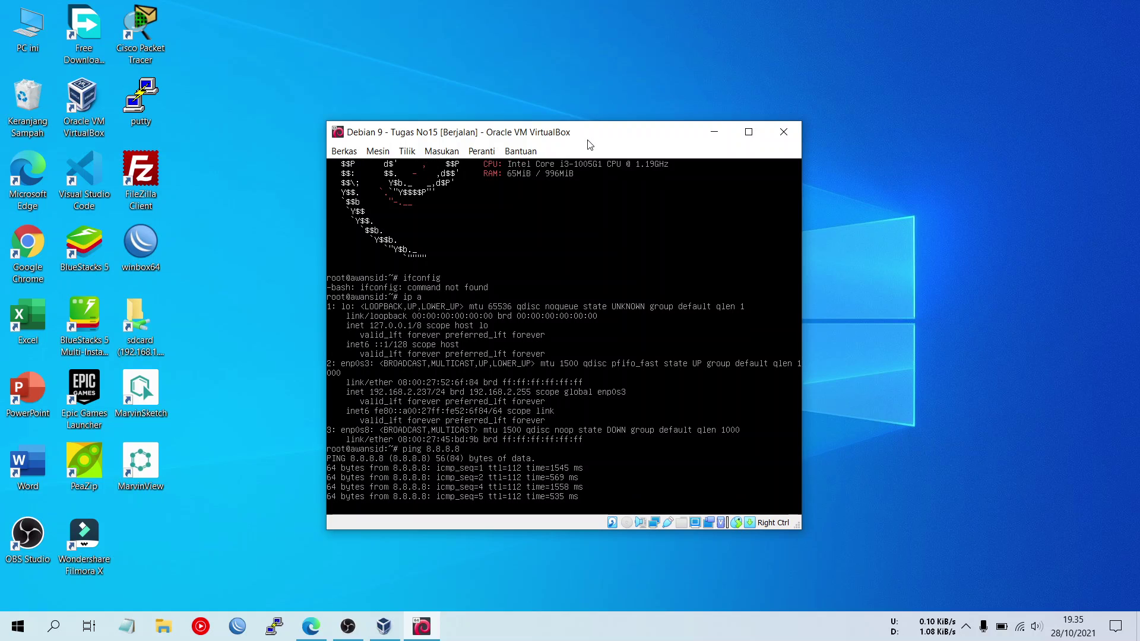
key("ctrl+c")
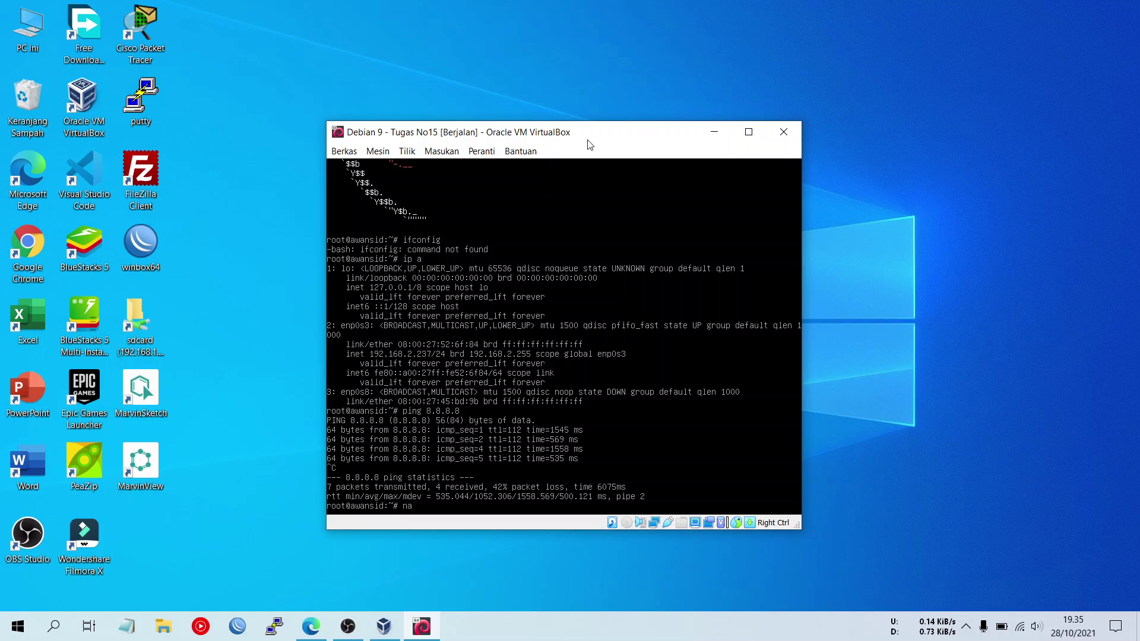
- Review /etc/apt/sources.list in nano and exit without changes
type("n")
type(" /etc/apt/s")
key("Tab")
key("Return")
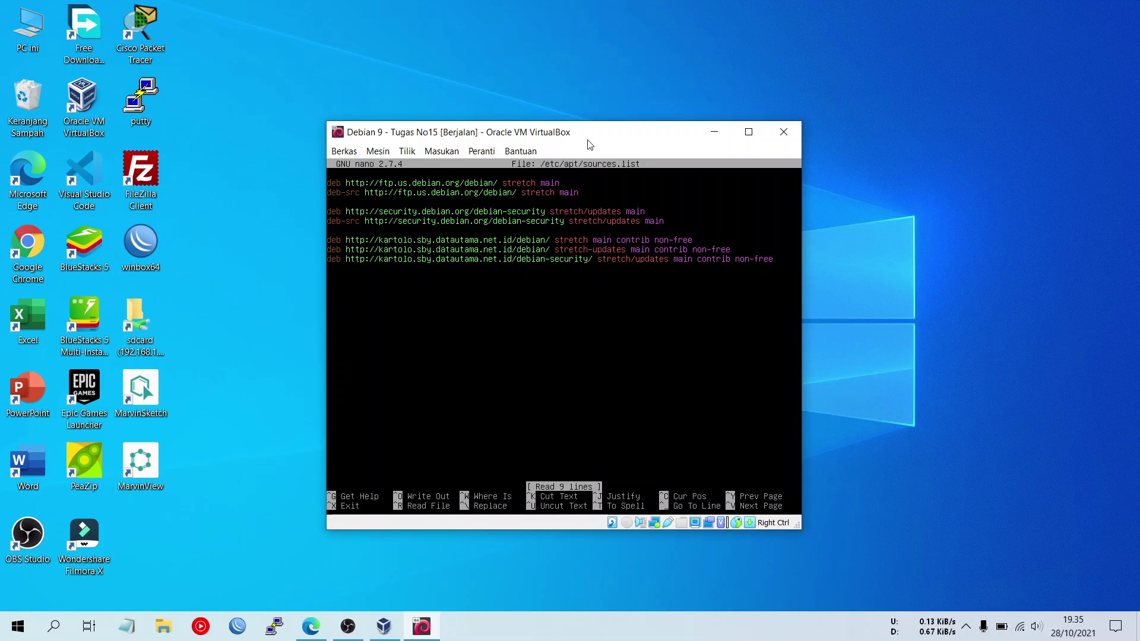
key("ctrl+x")
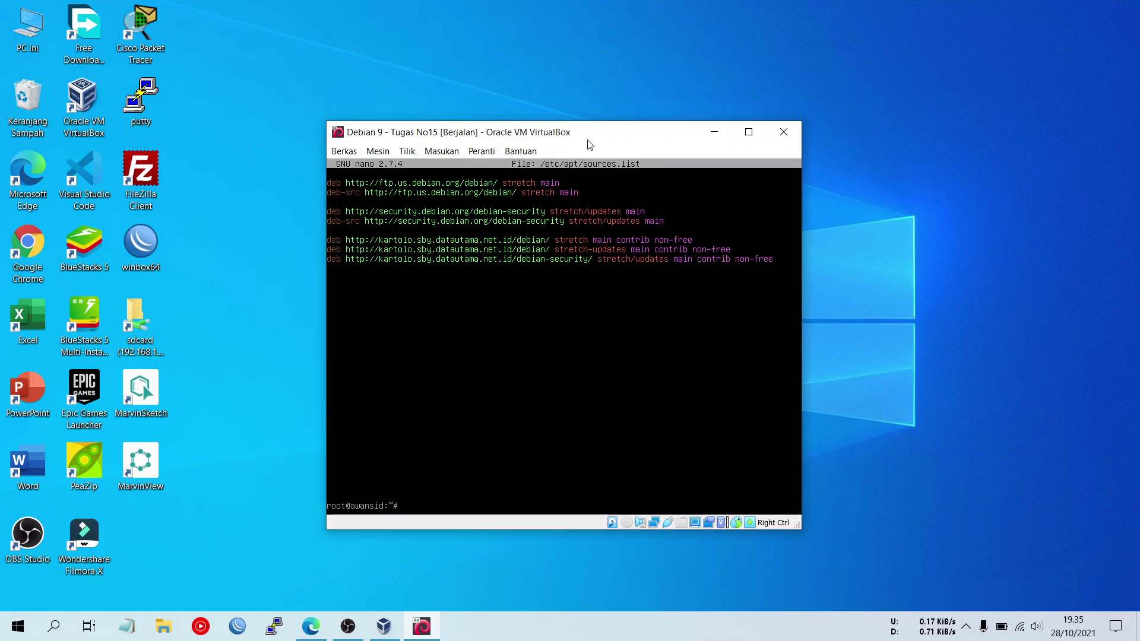
- Update the package lists and install net-tools with apt-get
type("apt-get update")
key("Return")
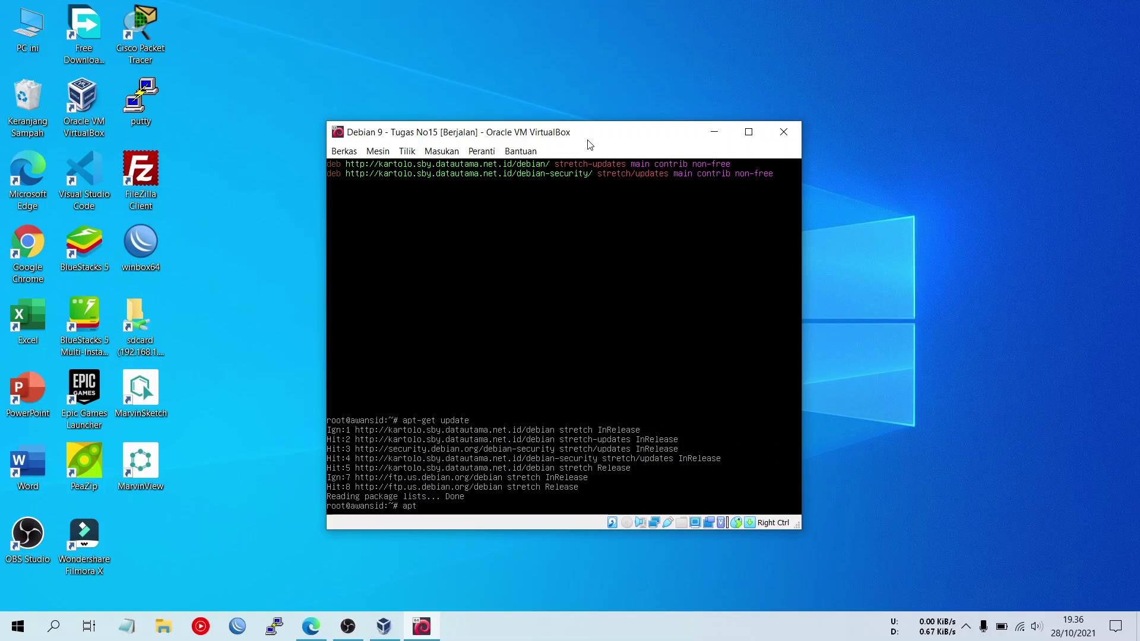
type("get install net-tools")
key("Return")
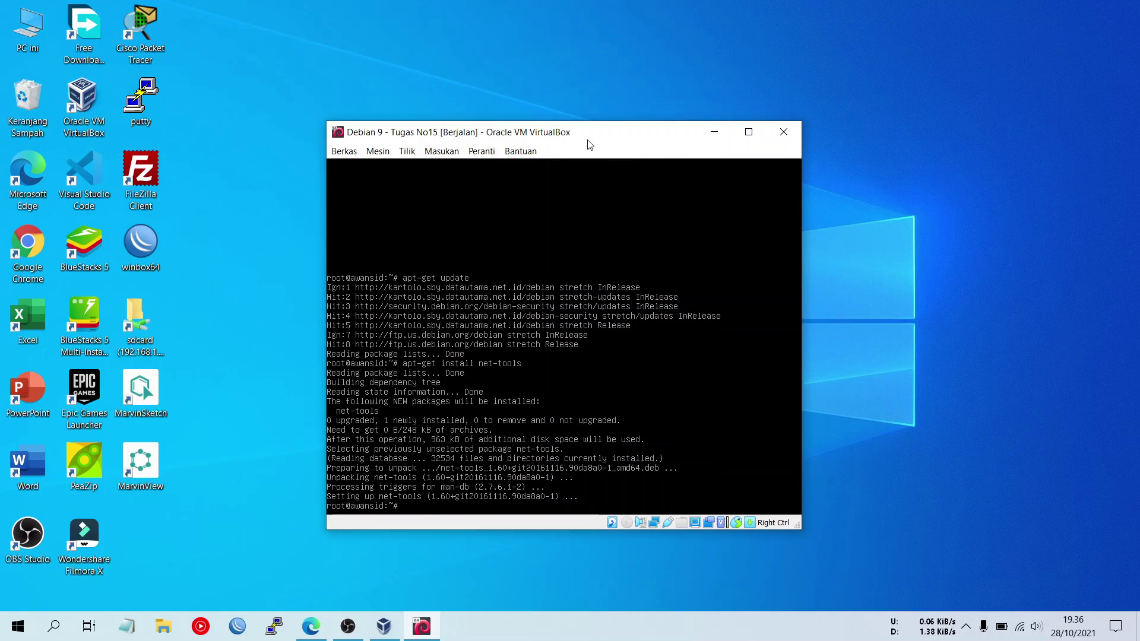
- Check interfaces with ifconfig and open /etc/network/interfaces in nano
type("ifconfig")
key("Return")
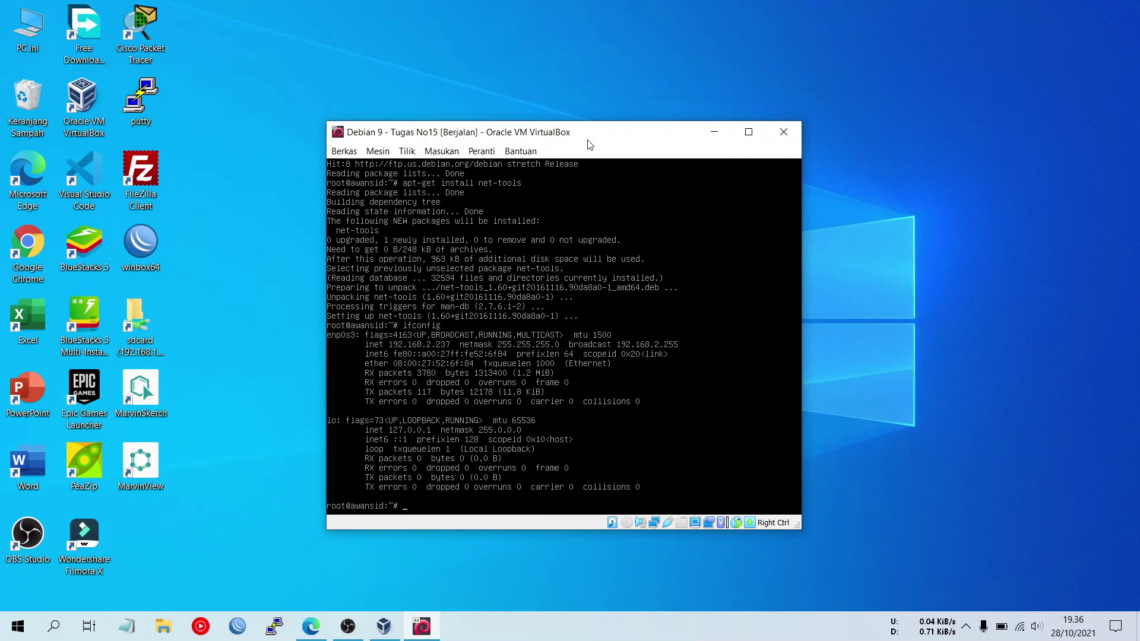
type("nano /etc/network/in")
key("Tab")
key("Return")
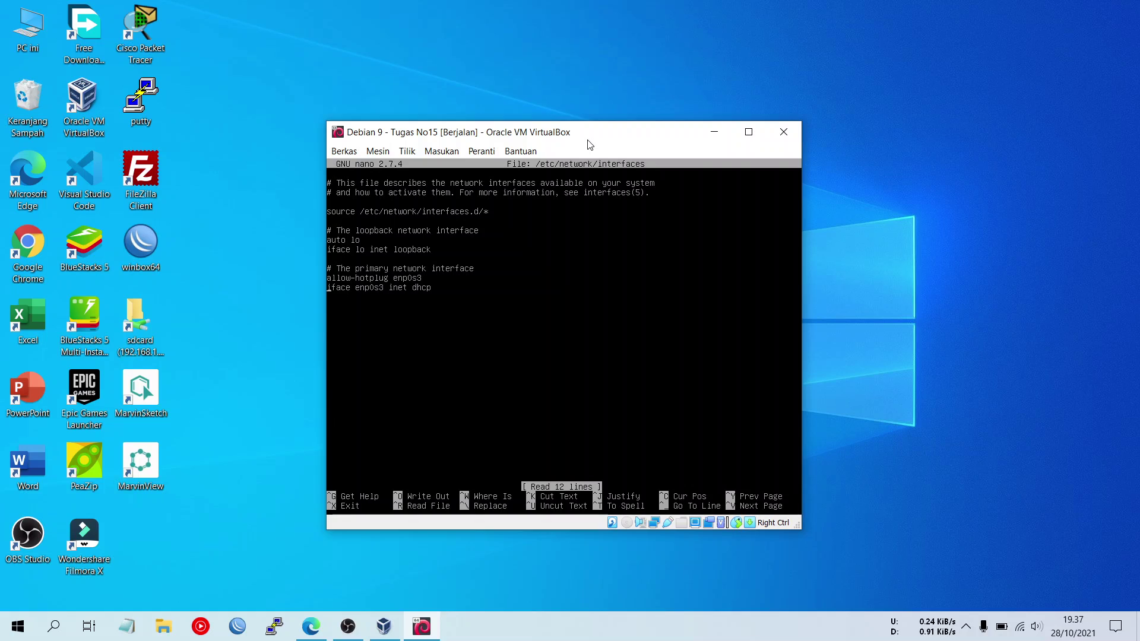
key("ctrl+x")
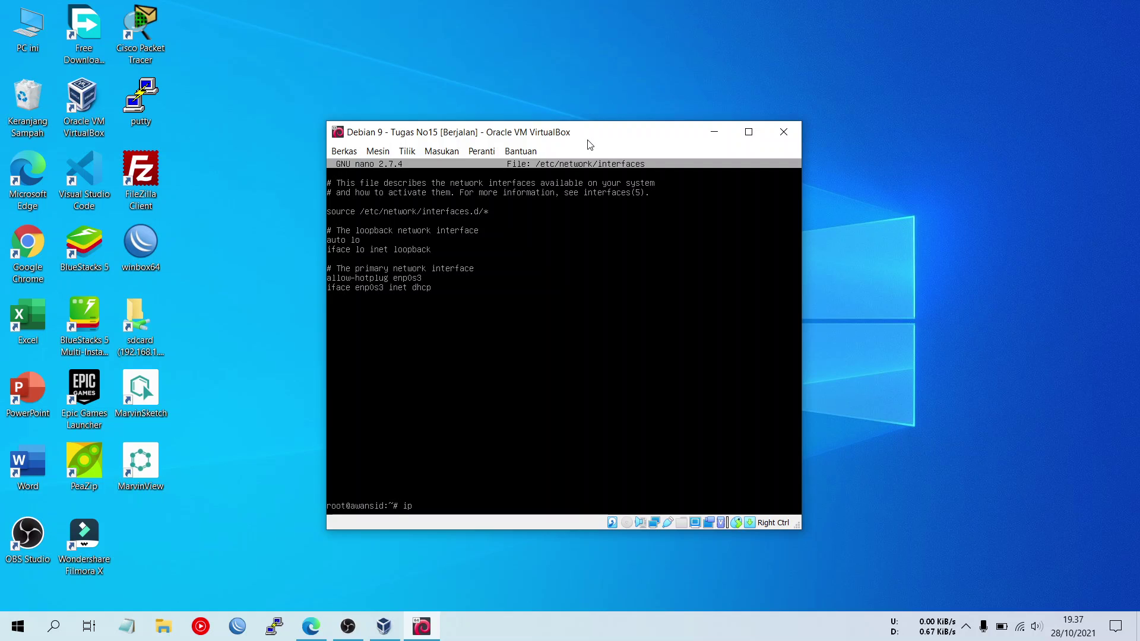
type("a")
key("Return")
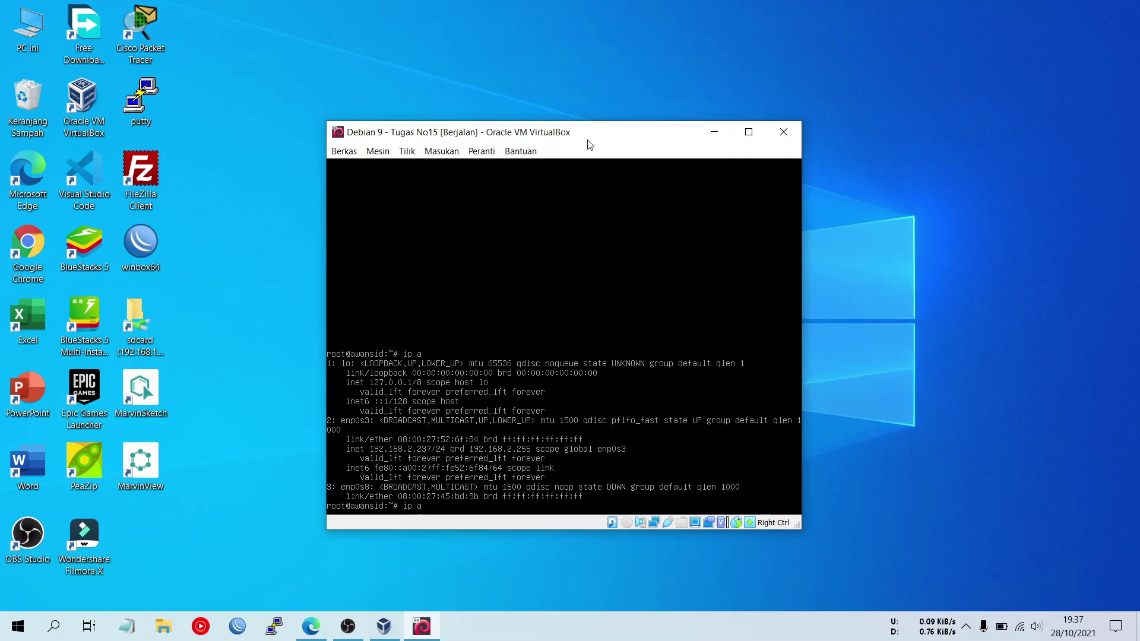
type("nano /etc/network/interfaces")
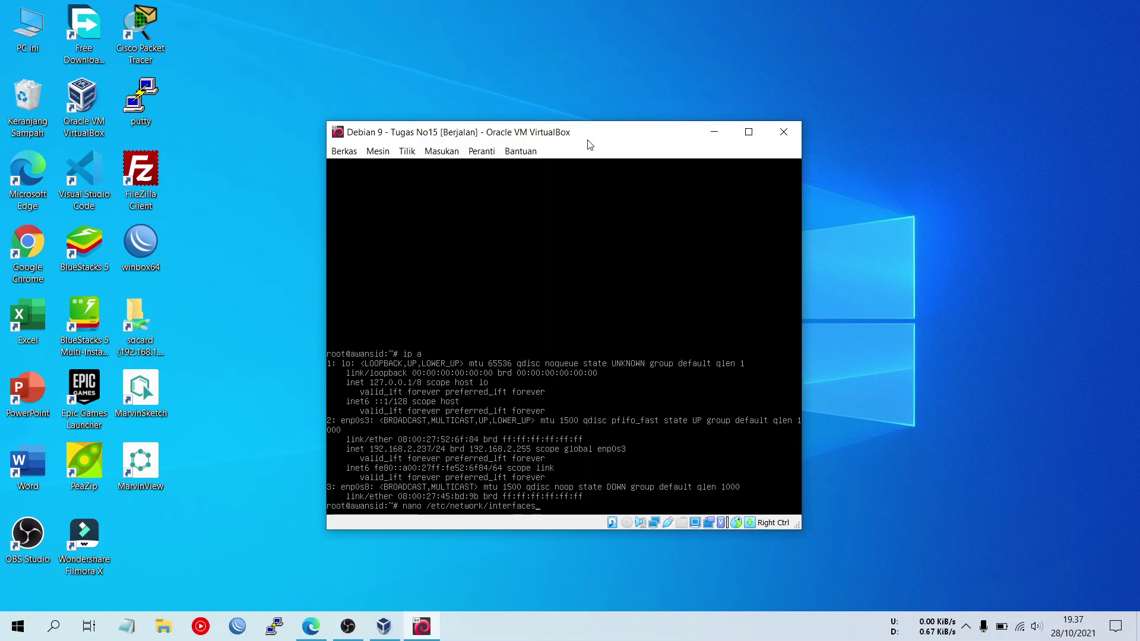
key("Return")
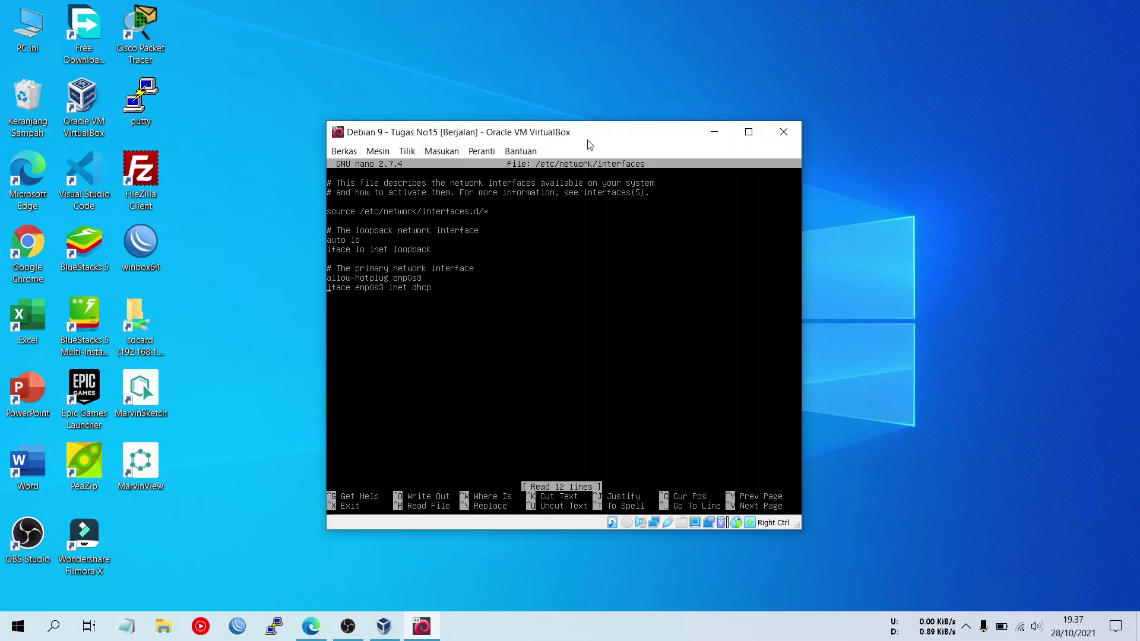
- Duplicate the two enp0s3 lines below a blank line
key("Down")
key("ctrl+6")
key("Up")
key("Up")
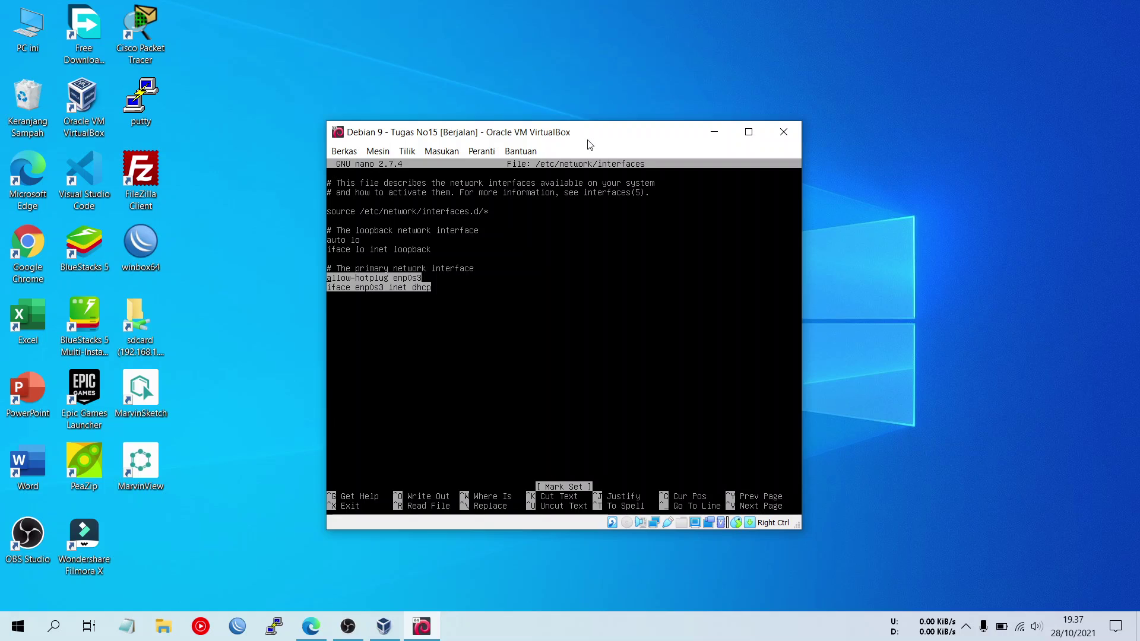
key("ctrl+k")
key("ctrl+u")
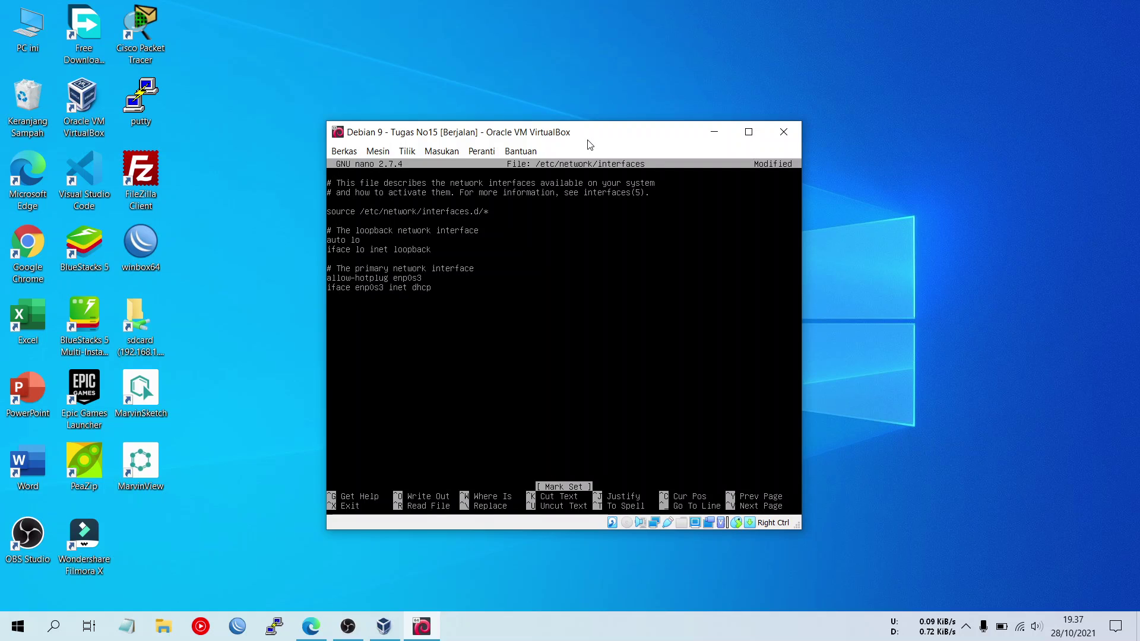
key("Return")
key("ctrl+u")
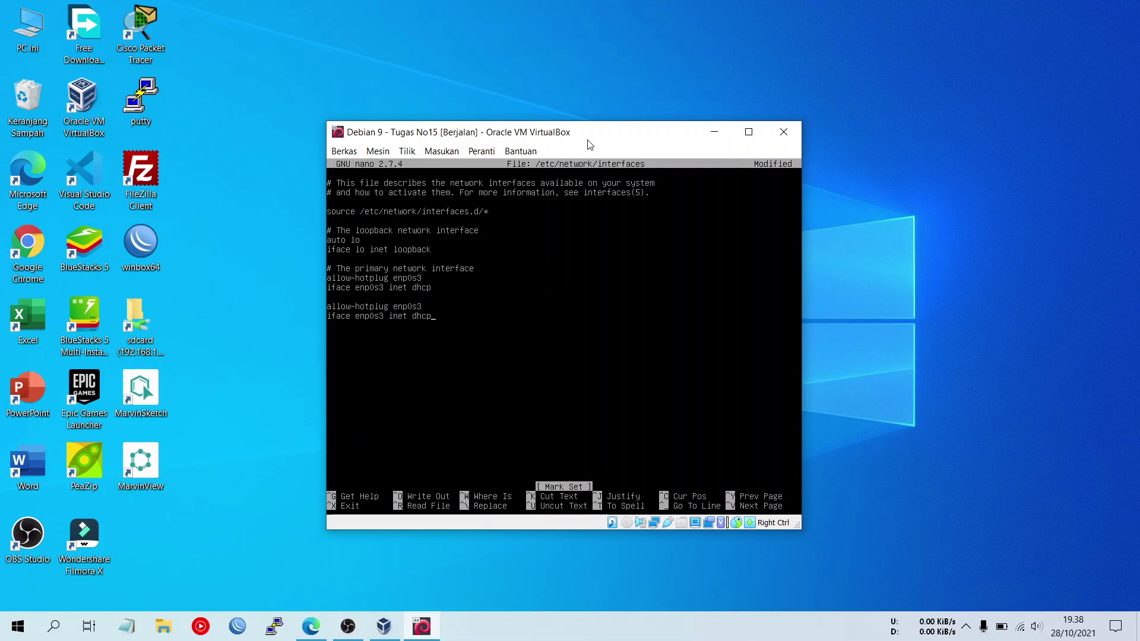
- Change the copied lines to allow-hotplug enp0s8 and iface enp0s8 static
key("BackSpace")
type("8")
key("Left")
key("Left")
key("Left")
key("Left")
key("Left")
key("Left")
key("Left")
key("Left")
key("BackSpace")
type("8")
key("Right")
key("BackSpace")
key("BackSpace")
key("BackSpace")
key("BackSpace")
key("BackSpace")
type("stat")
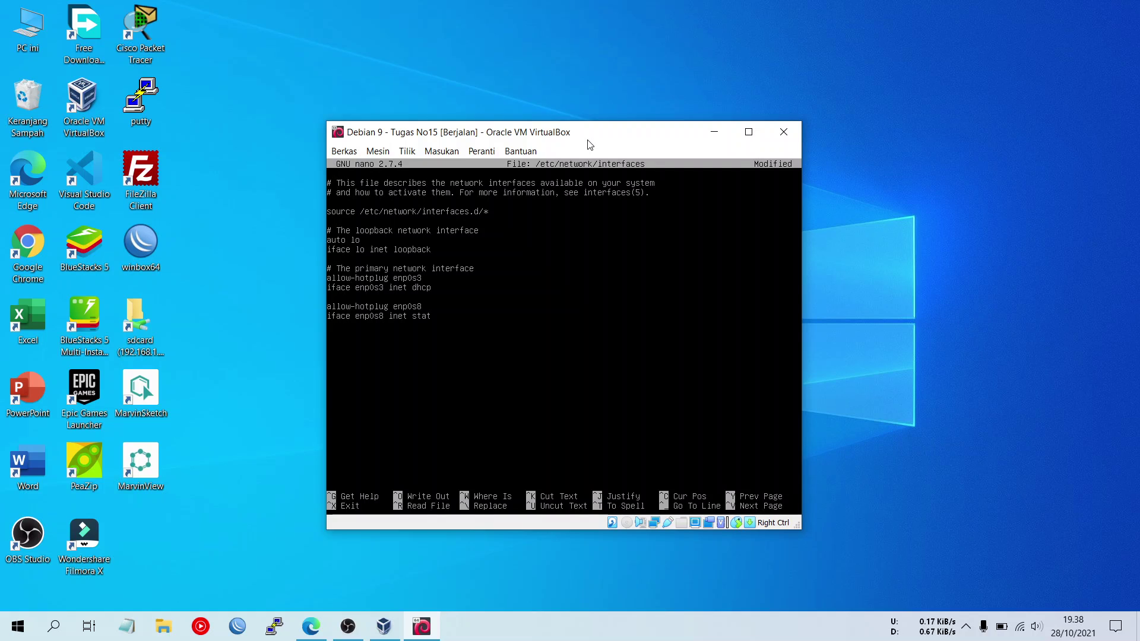
type("ic")
- Add the address line 172.16.15.15/26 and save the interfaces file
key("Return")
key("Tab")
type("adr")
type("dress")
type(" 172")
type(".16")
type(".15")
type(".15")
type("/26")
key("ctrl+x")
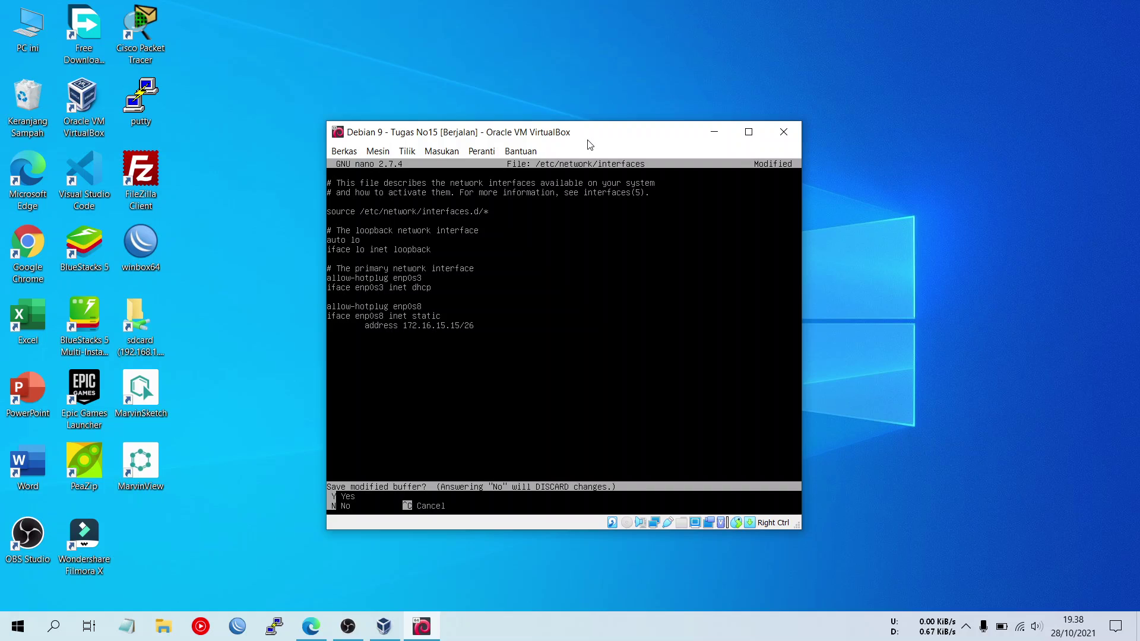
key("y")
key("Return")
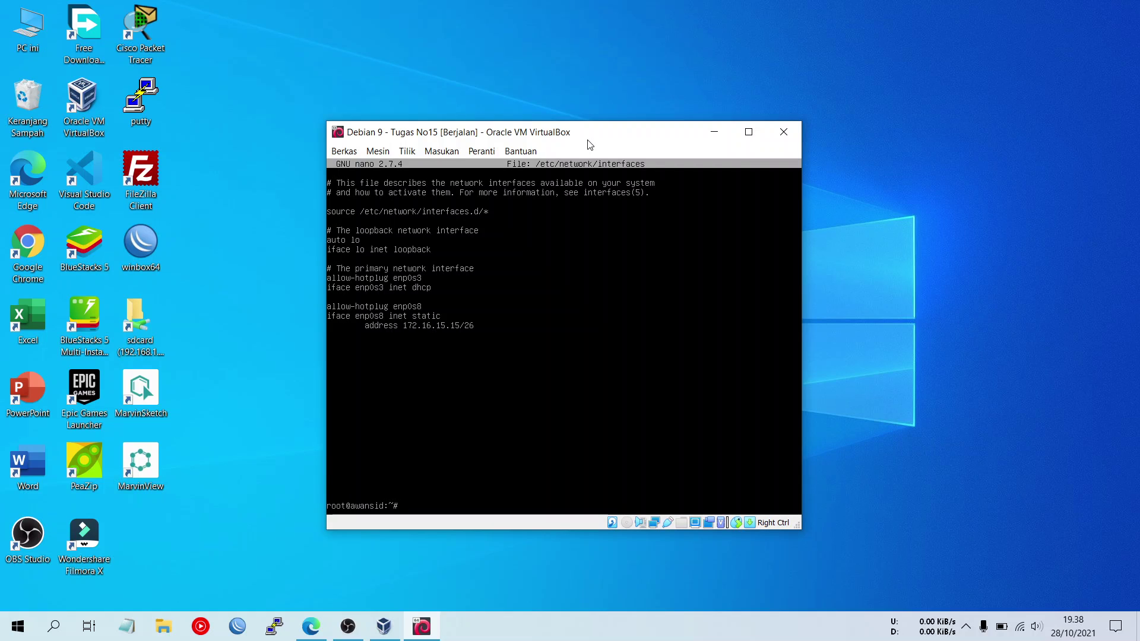
- Bring up enp0s8 with ifup and confirm ifconfig shows it at 172.16.15.15
type("ifconfig")
key("Return")
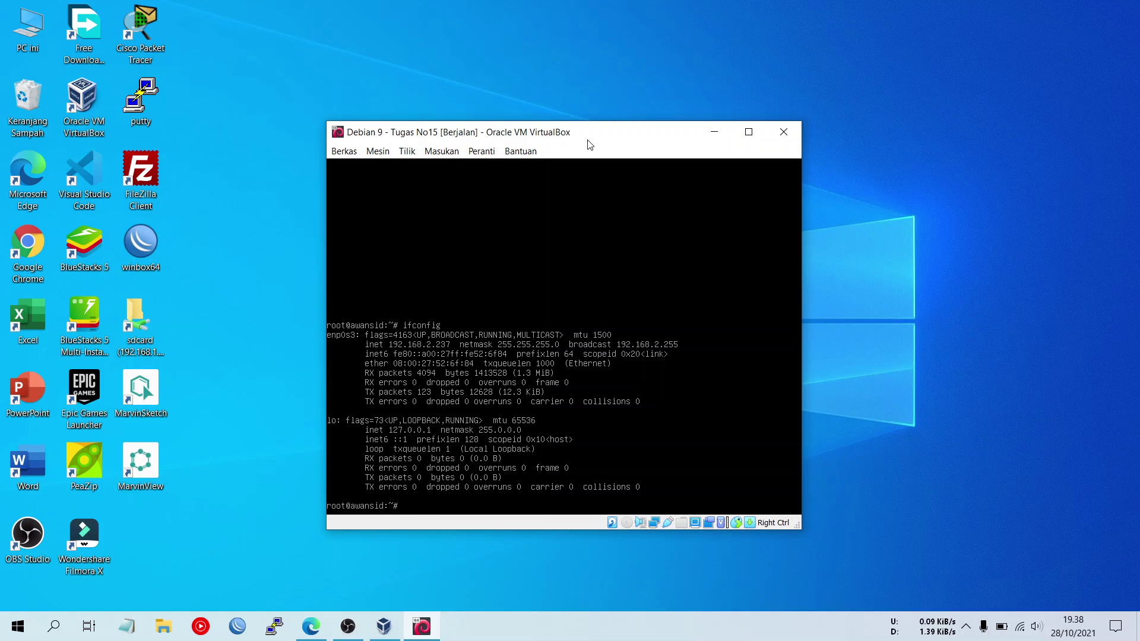
type("ifup enp0s8")
key("Return")
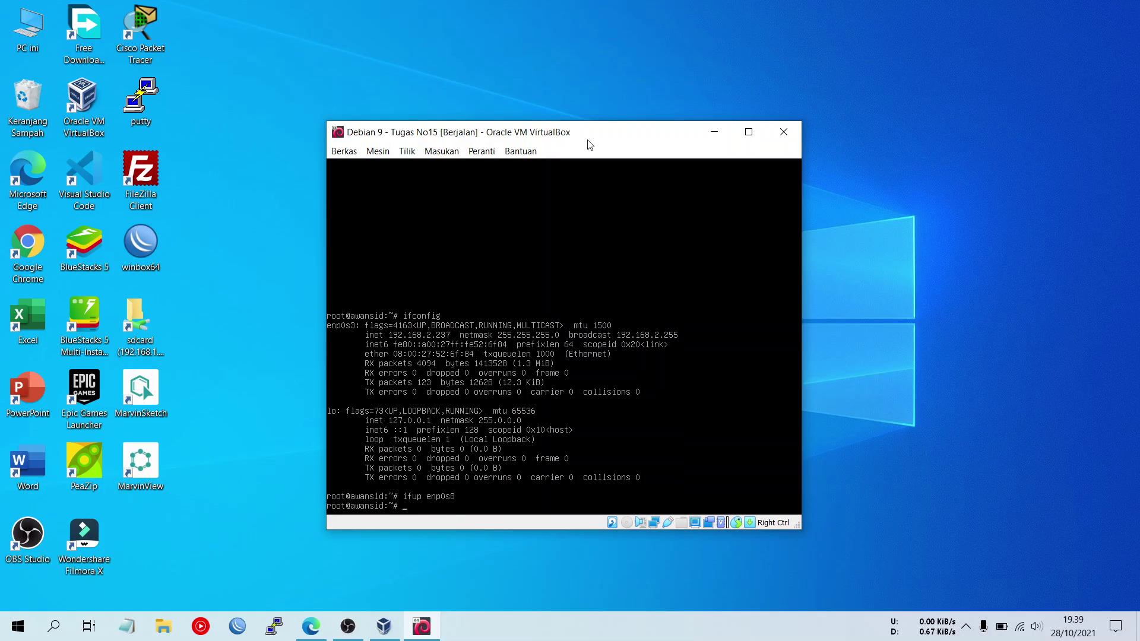
type("ifconfig")
key("Return")
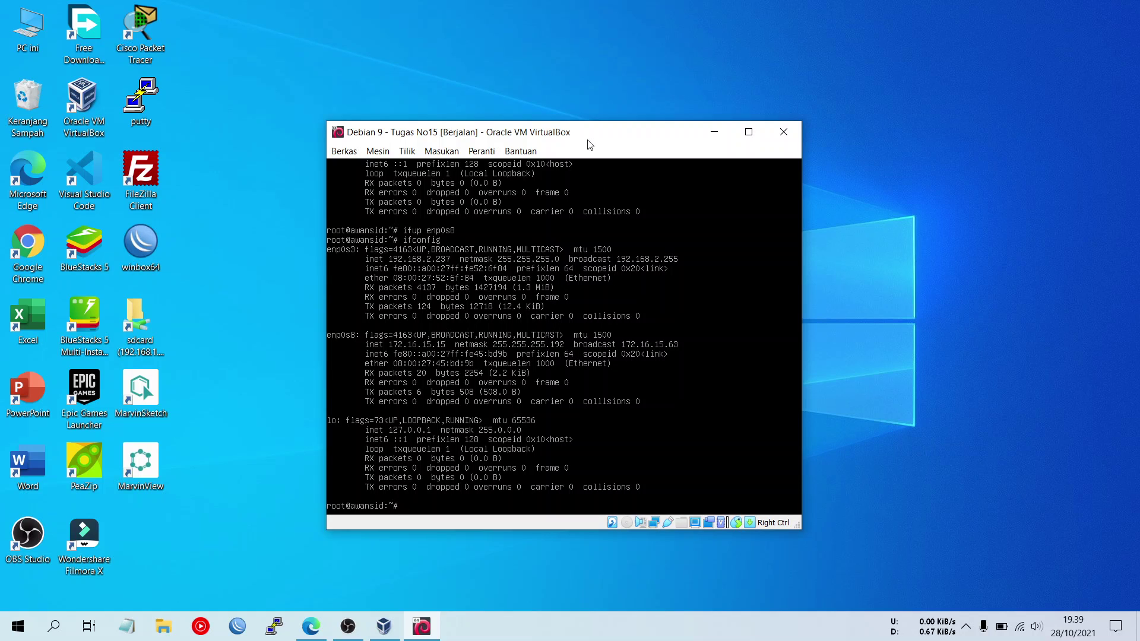
- Install openssh-server with apt-get and confirm the download
type("apt-get install  opens")
type("sh-server")
key("Return")
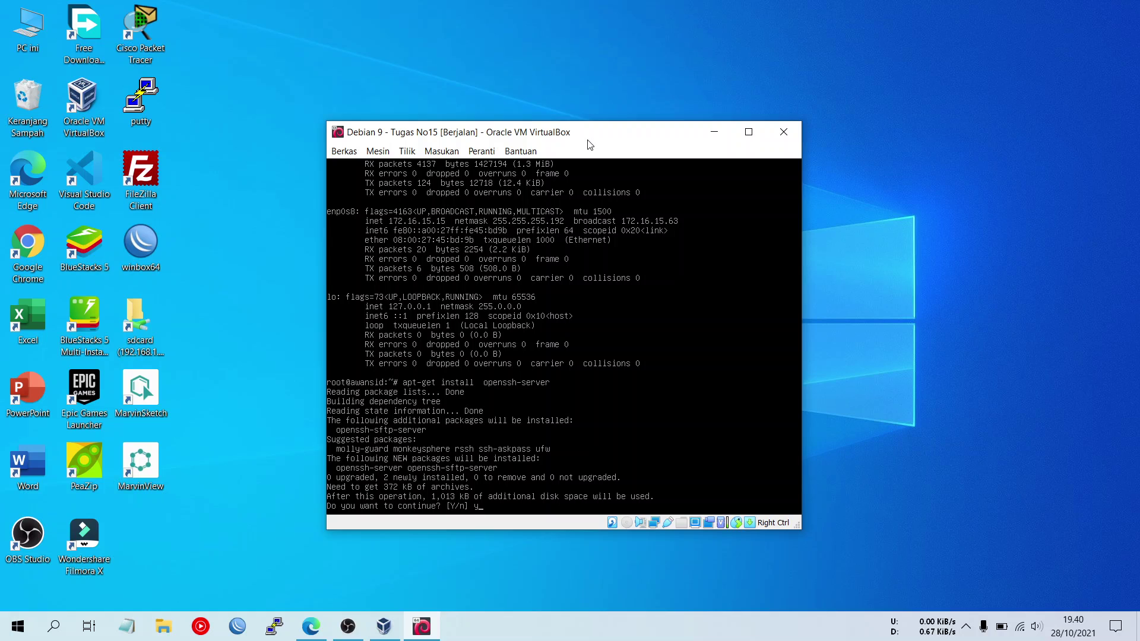
key("Return")
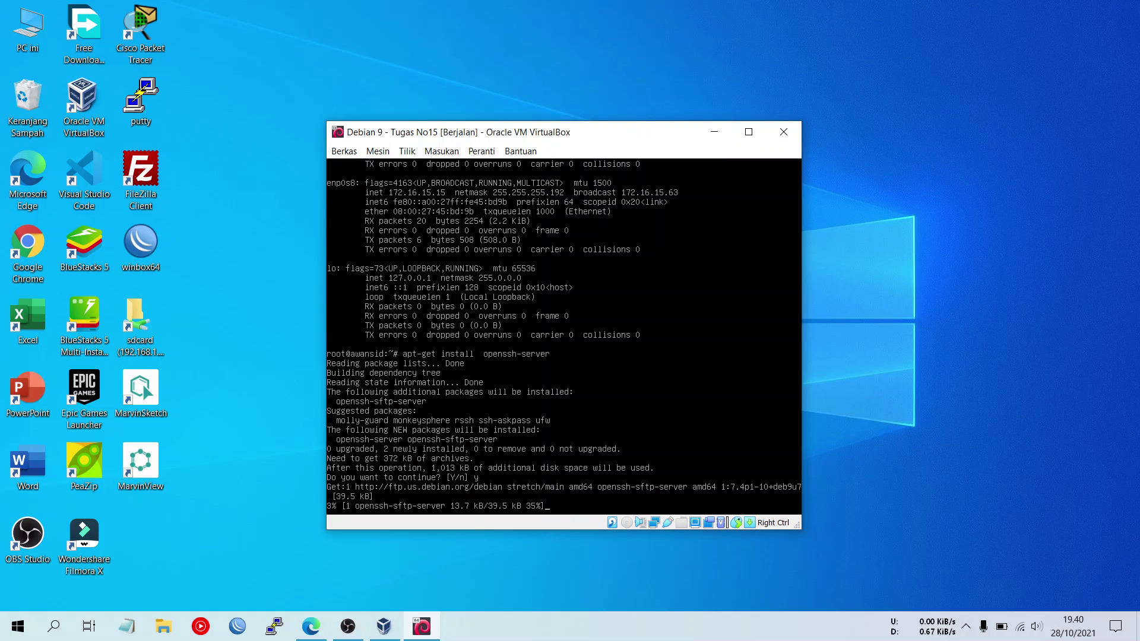
- Check the host's Wi-Fi connection list and return focus to the Debian VM
left_click(1023, 628)
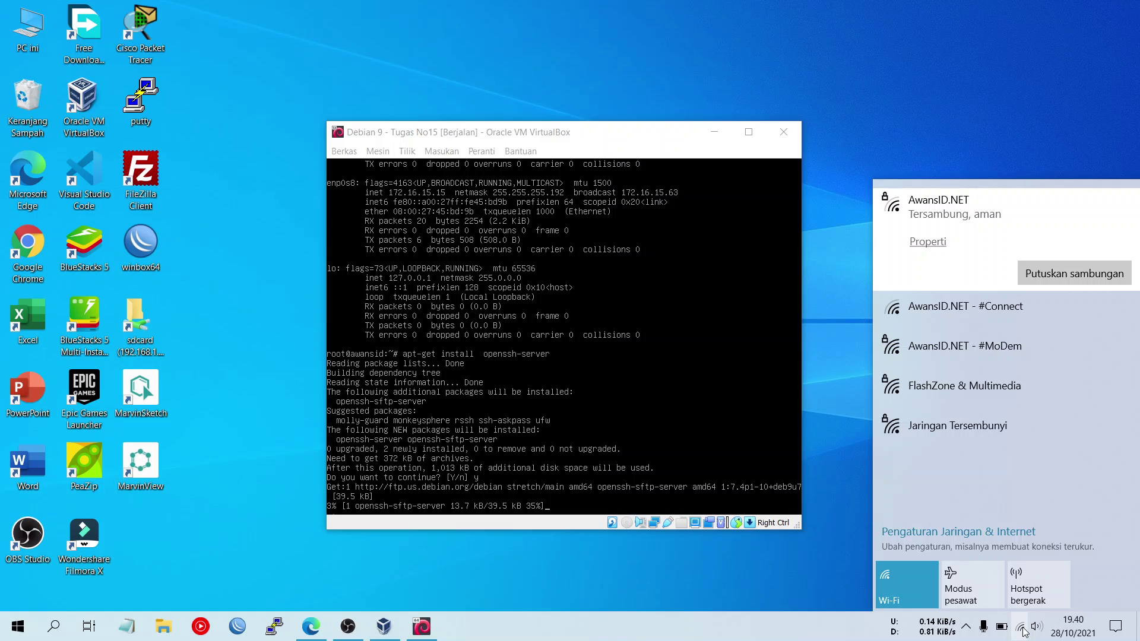
left_click(1022, 628)
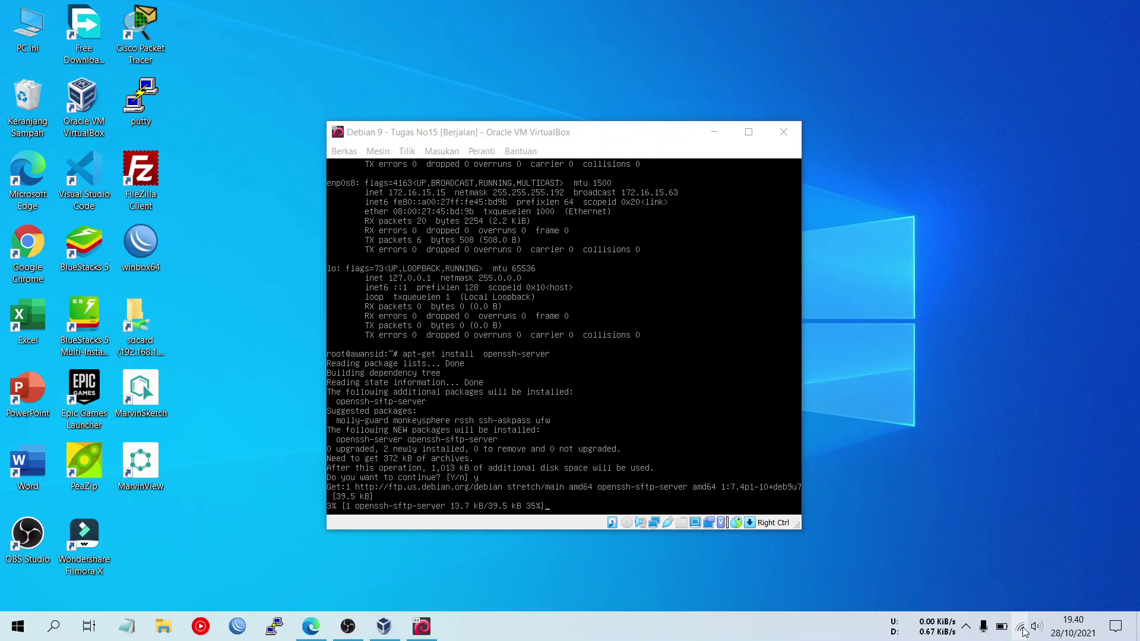
left_click(555, 141)
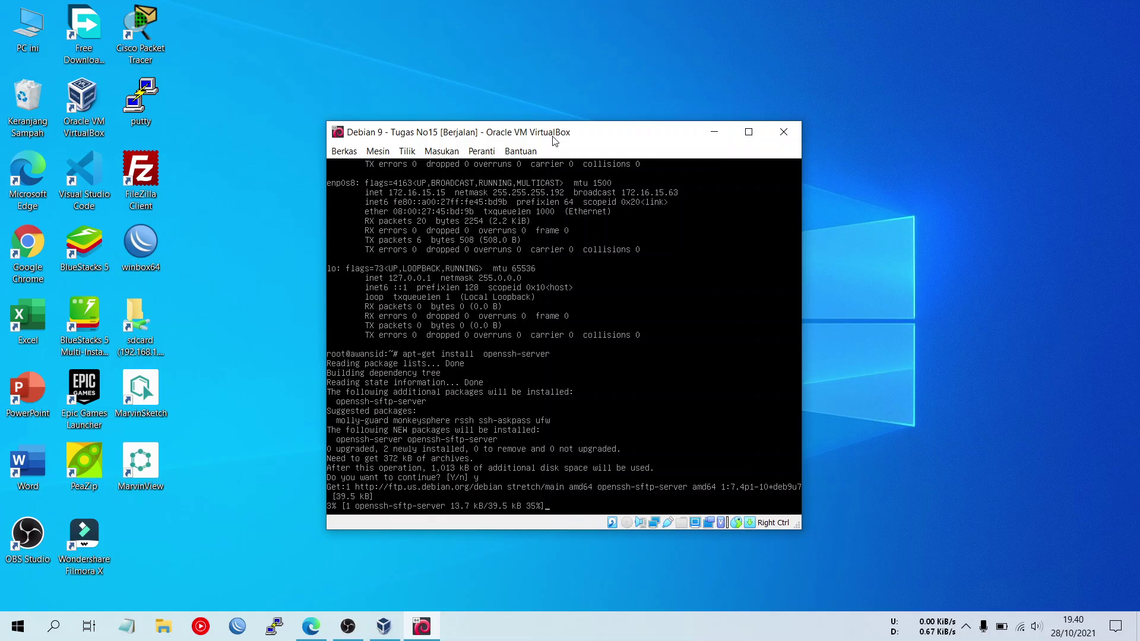
- Cancel the stalled openssh-server download and type a ping to 8.8.8.8
key("Return")
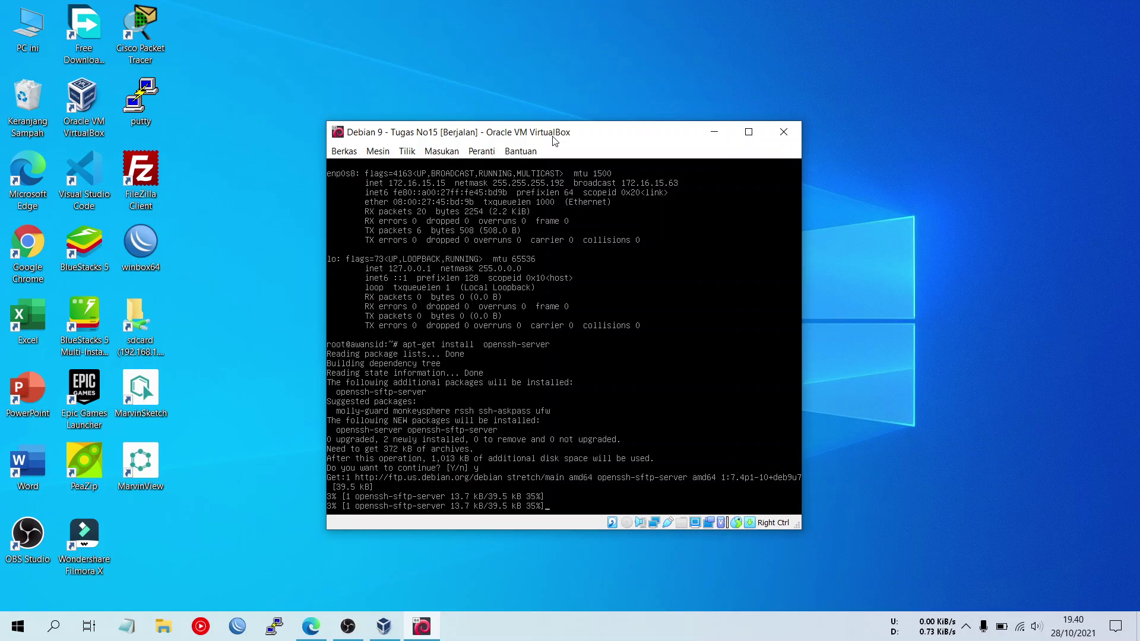
key("ctrl+c")
type("pin")
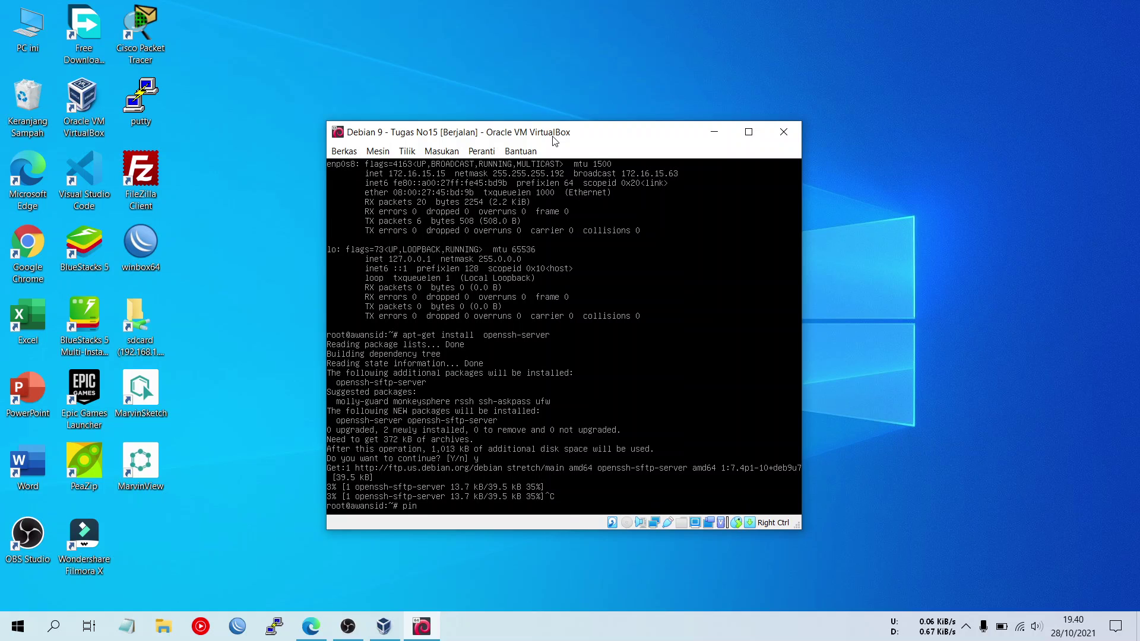
type("g 8.8.8.8")
- Ping 8.8.8.8 with 0% loss, rerun the openssh-server install, and check its service status
key("Return")
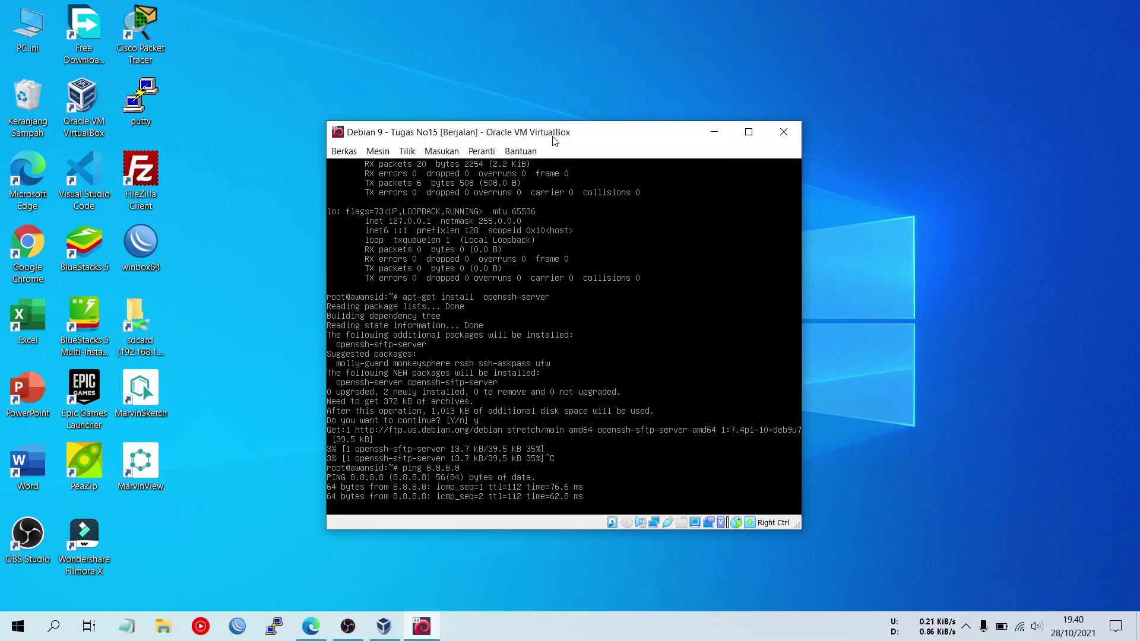
key("ctrl+c")
key("Up")
key("Up")
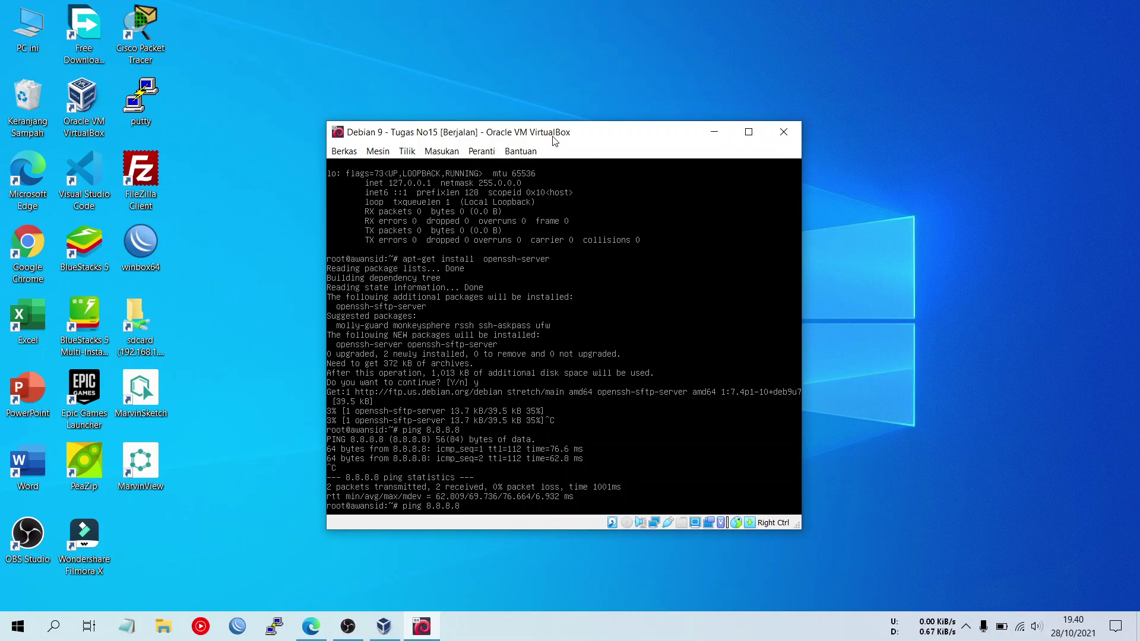
key("Return")
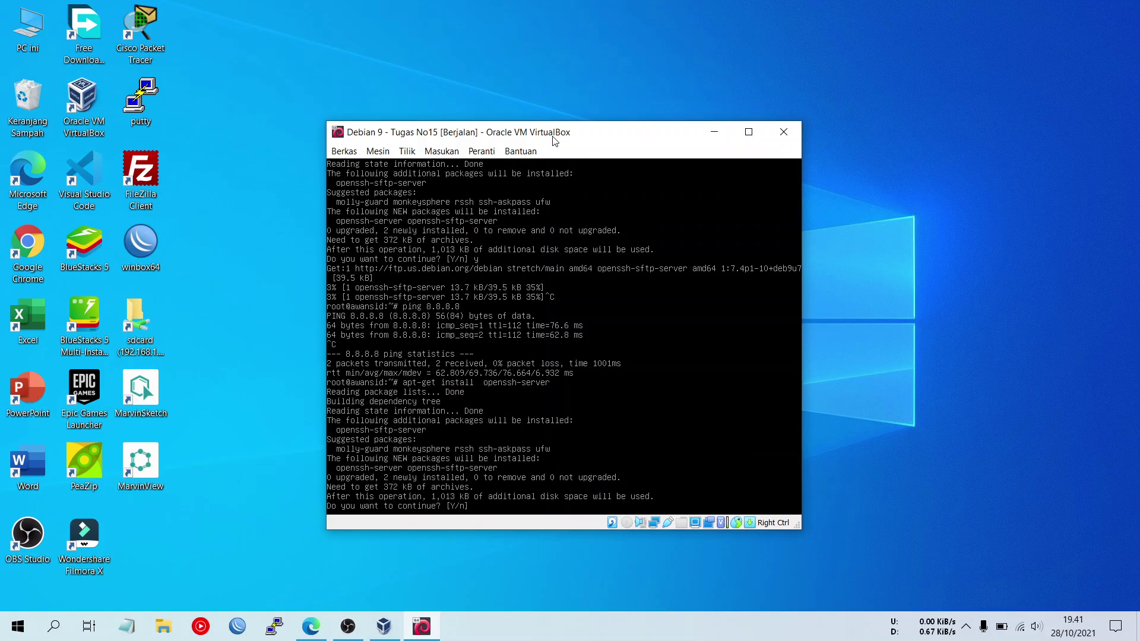
key("Return")
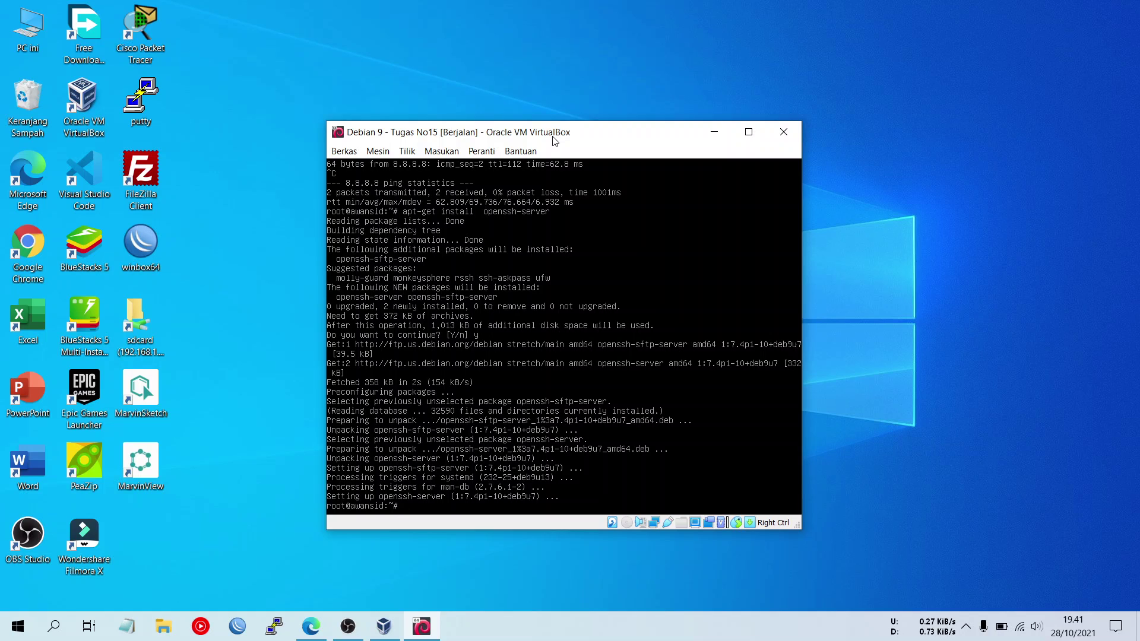
type("vice openssh status")
- Check the SSH service status, correcting the service name from openssh to ssh
key("Return")
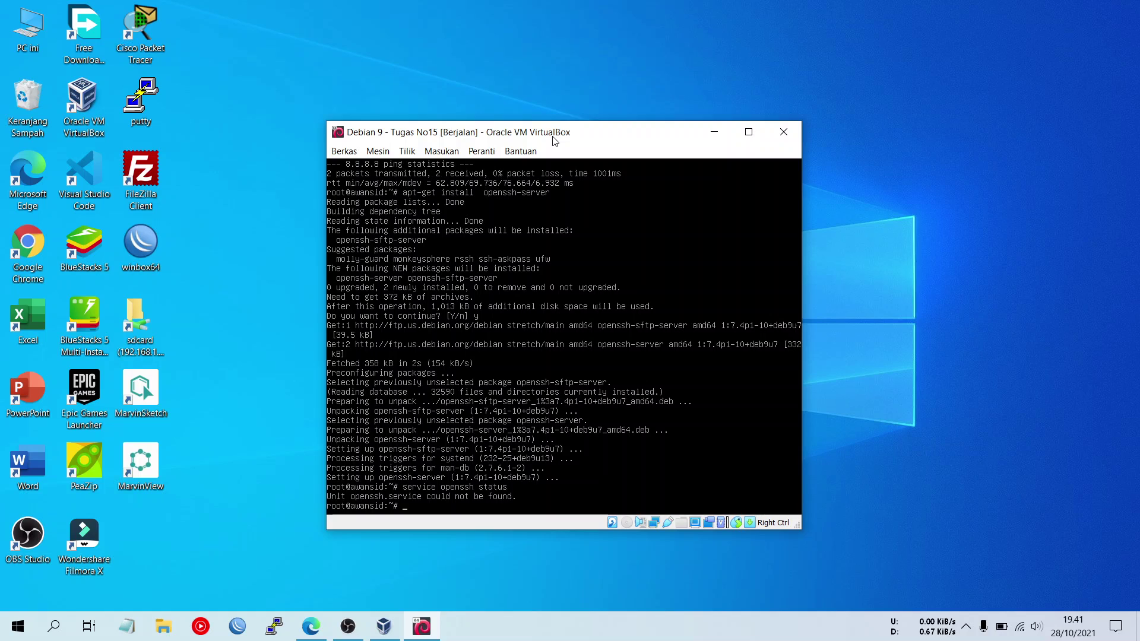
key("Up")
key("Left")
key("Left")
key("Left")
key("Left")
key("Left")
key("Left")
key("Left")
key("Left")
key("Left")
key("Left")
key("BackSpace")
key("BackSpace")
key("BackSpace")
key("BackSpace")
key("Return")
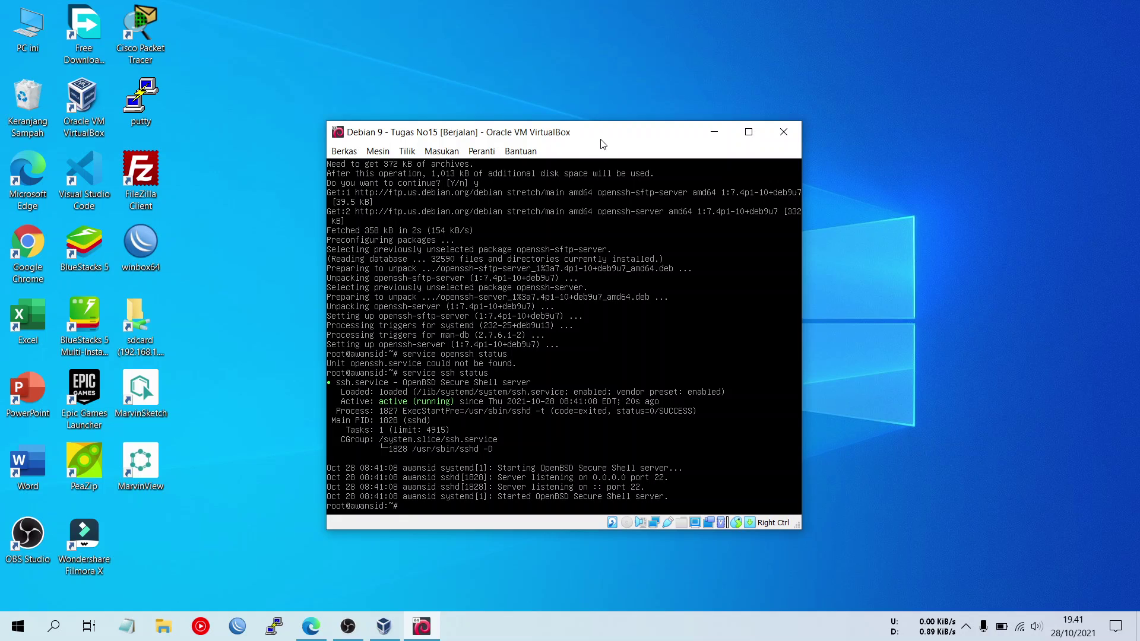
- Open the Webmin downloads page listing webmin-1.981.tar.gz in Edge, glancing back at the Debian VM
left_click(318, 628)
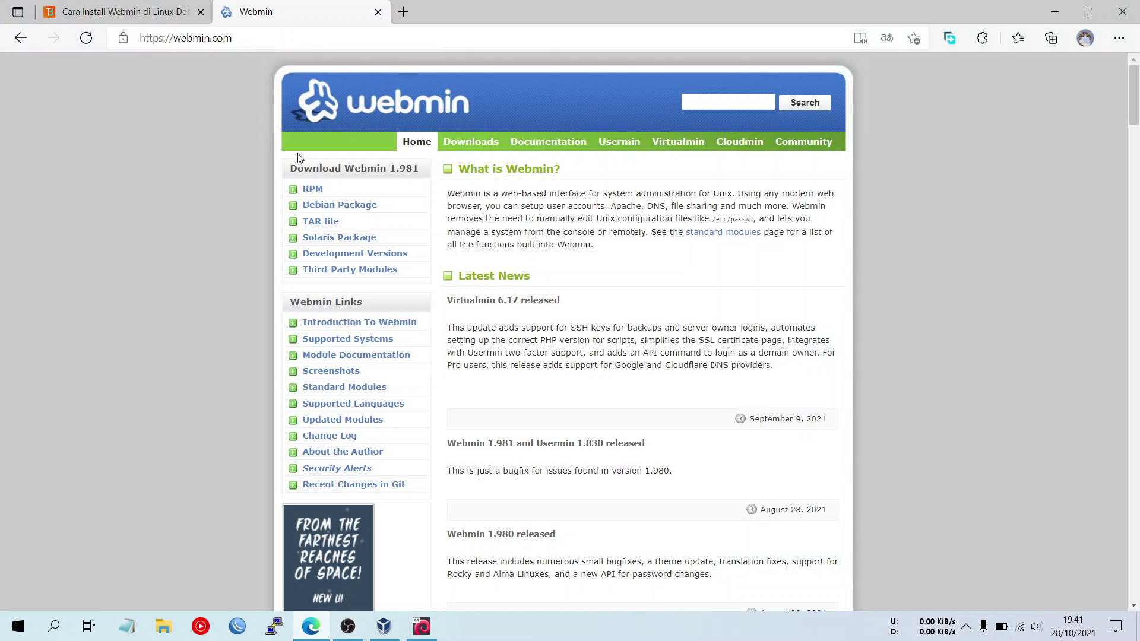
left_click(484, 146)
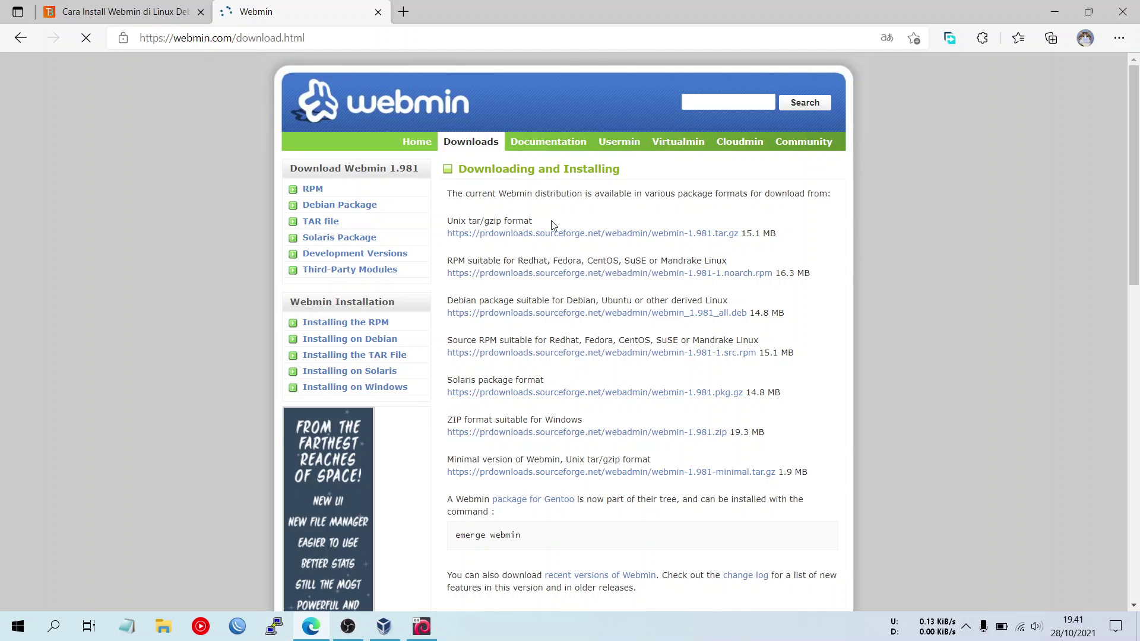
left_click(422, 628)
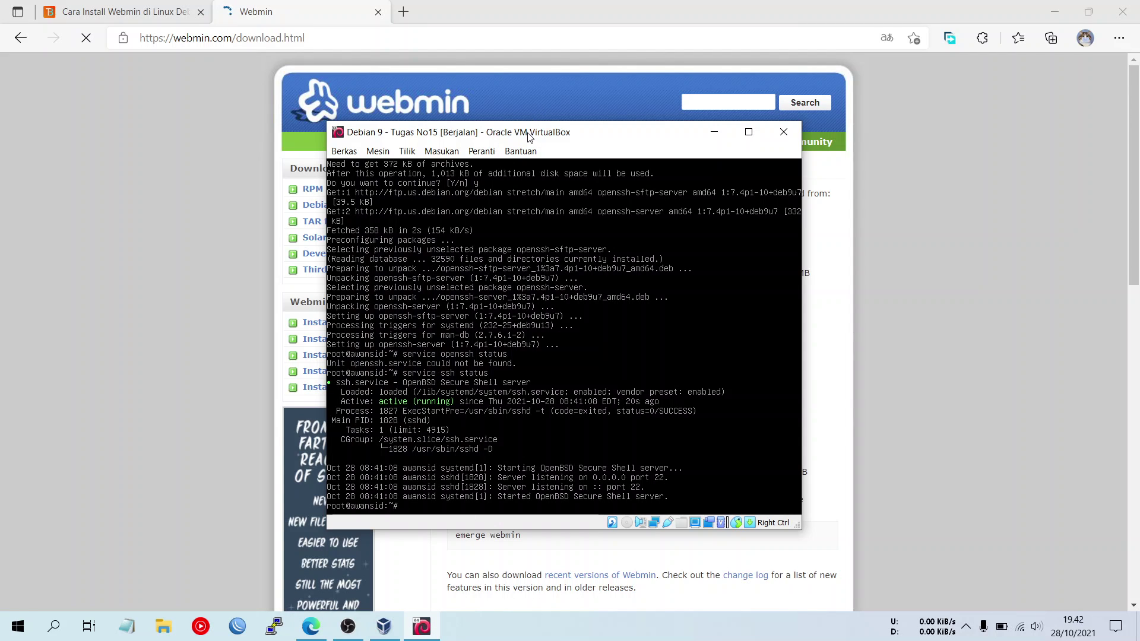
left_click(208, 195)
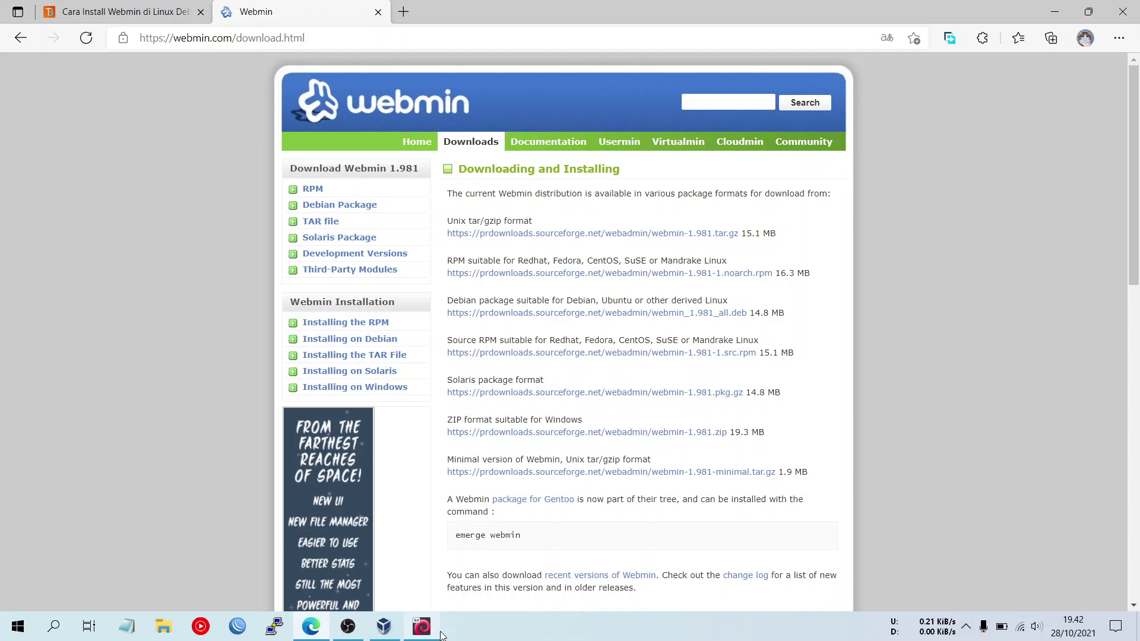
left_click(422, 626)
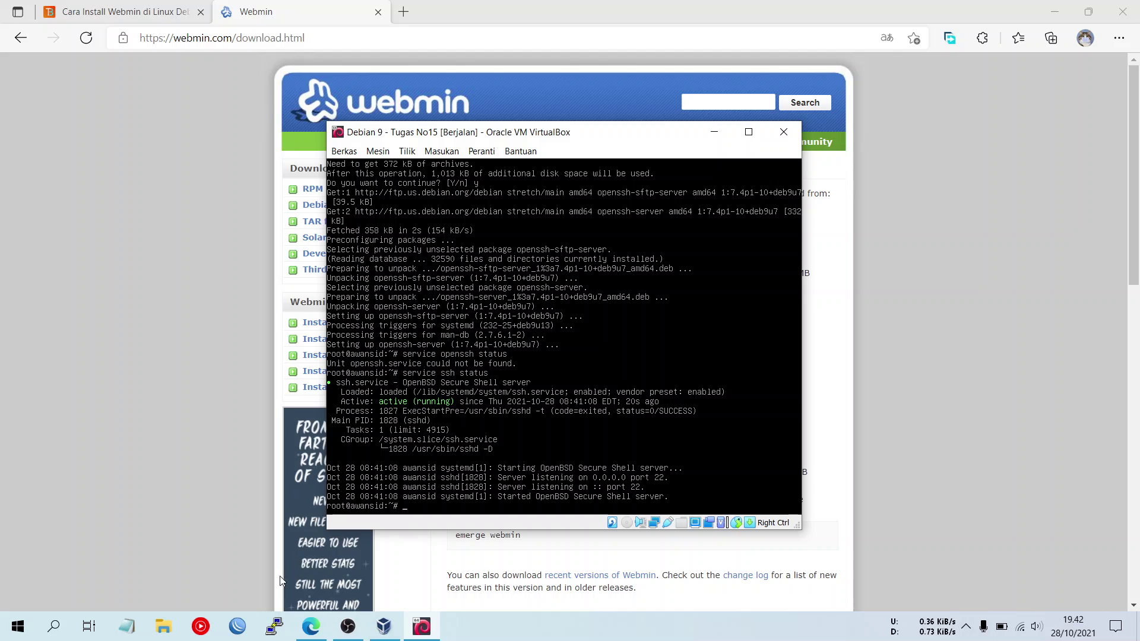
left_click(312, 630)
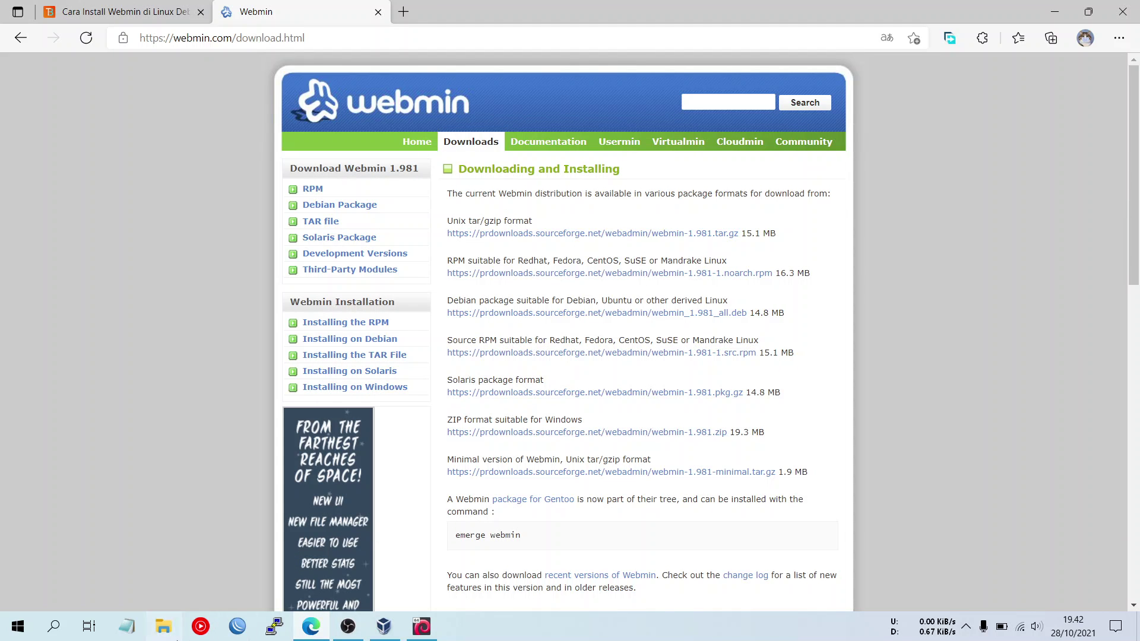
- Open the Unduhan folder in File Explorer and inspect the older webmin-1.900.tar archive
left_click(164, 627)
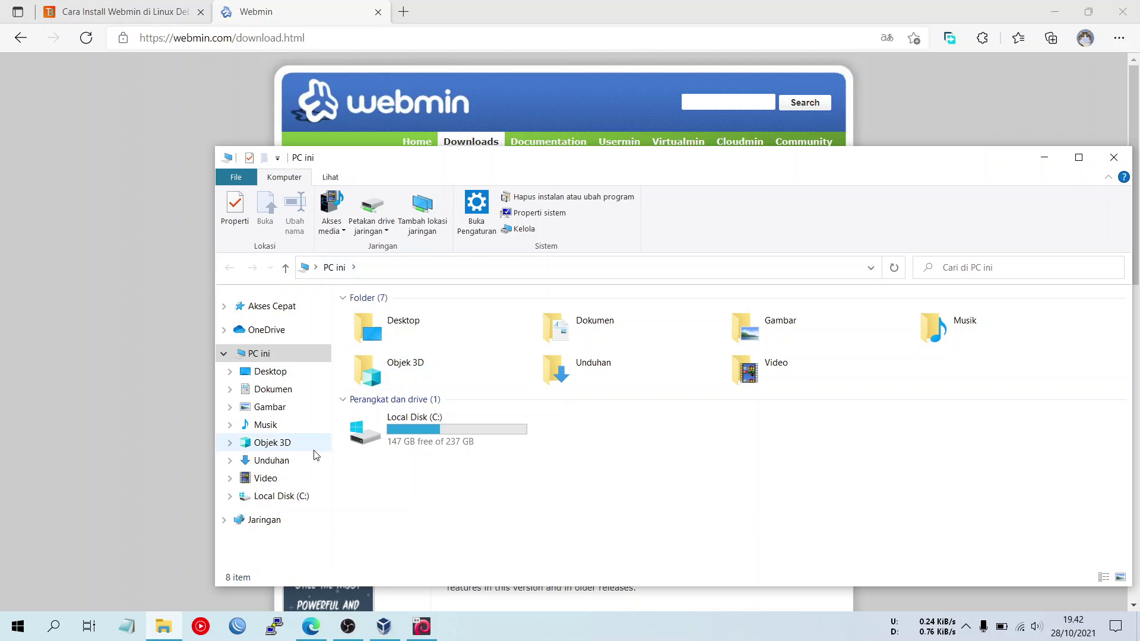
left_click(317, 458)
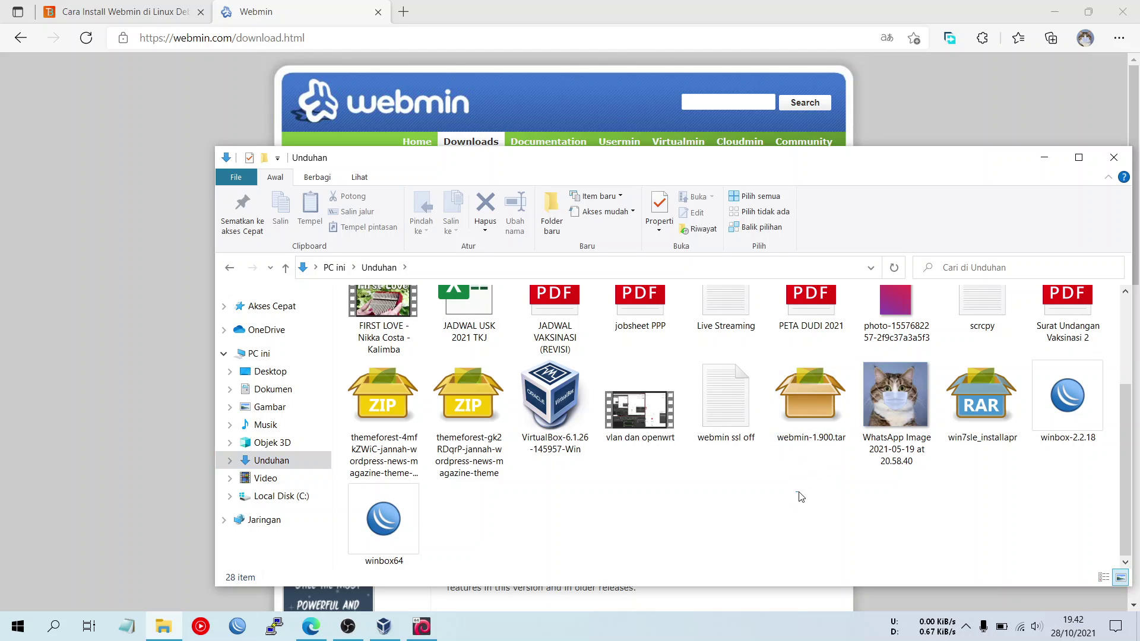
left_click(811, 372)
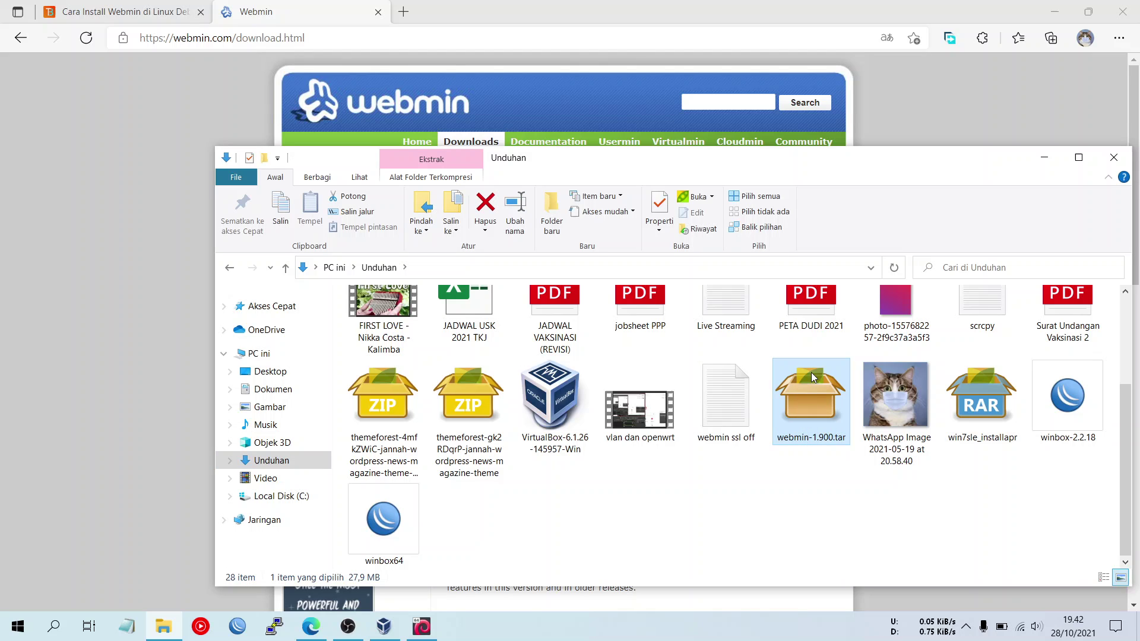
left_click(833, 517)
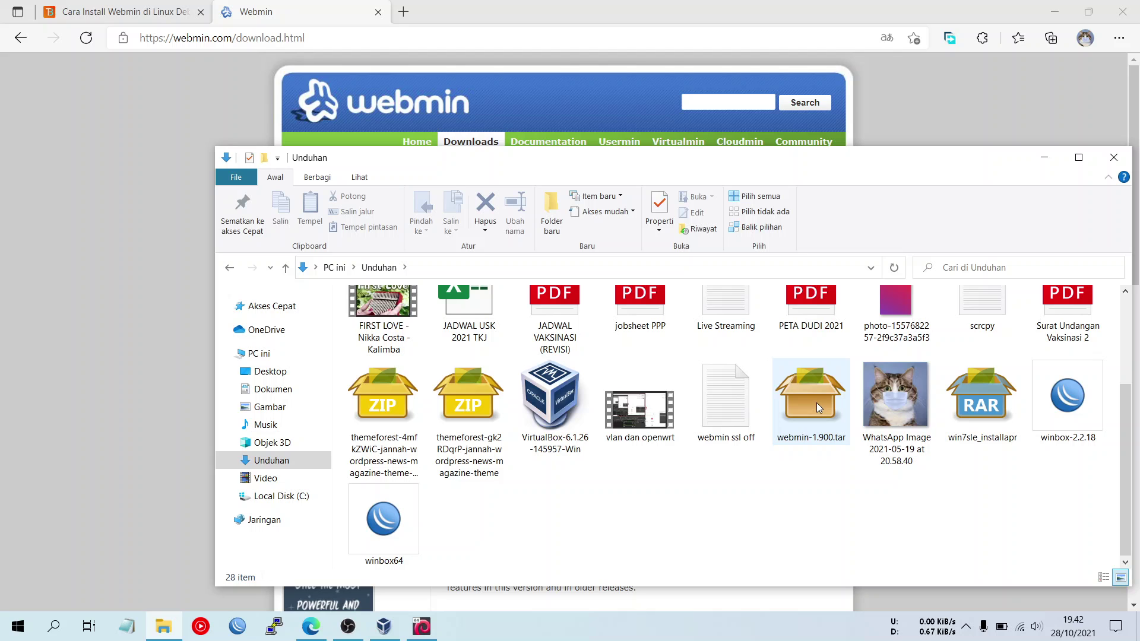
left_click(818, 404)
left_click(616, 548)
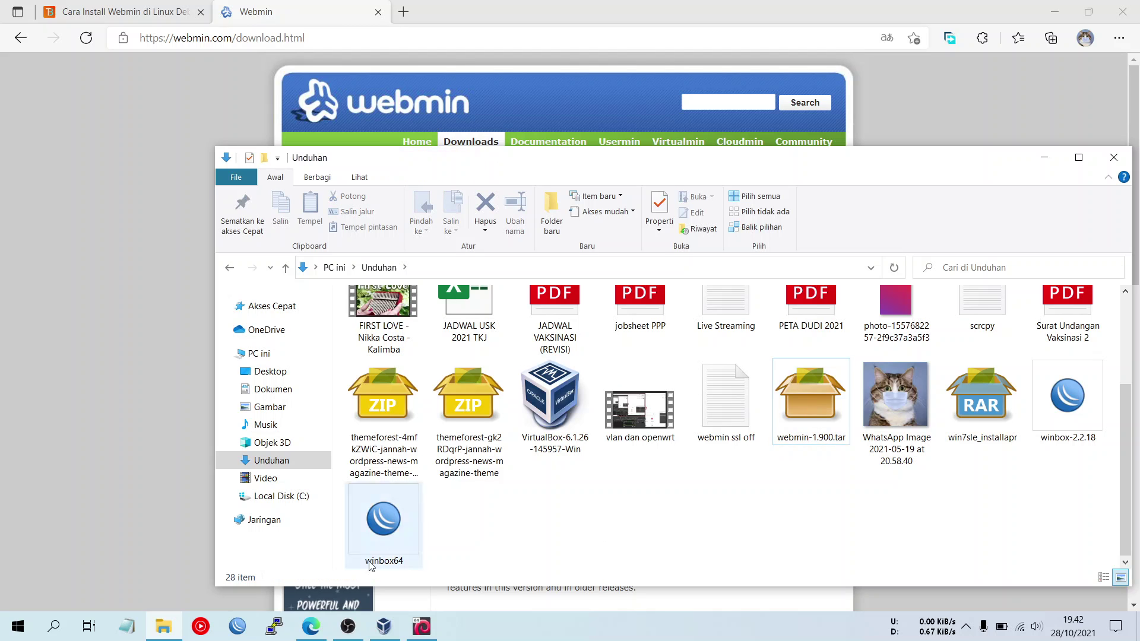
left_click_drag(562, 169, 458, 87)
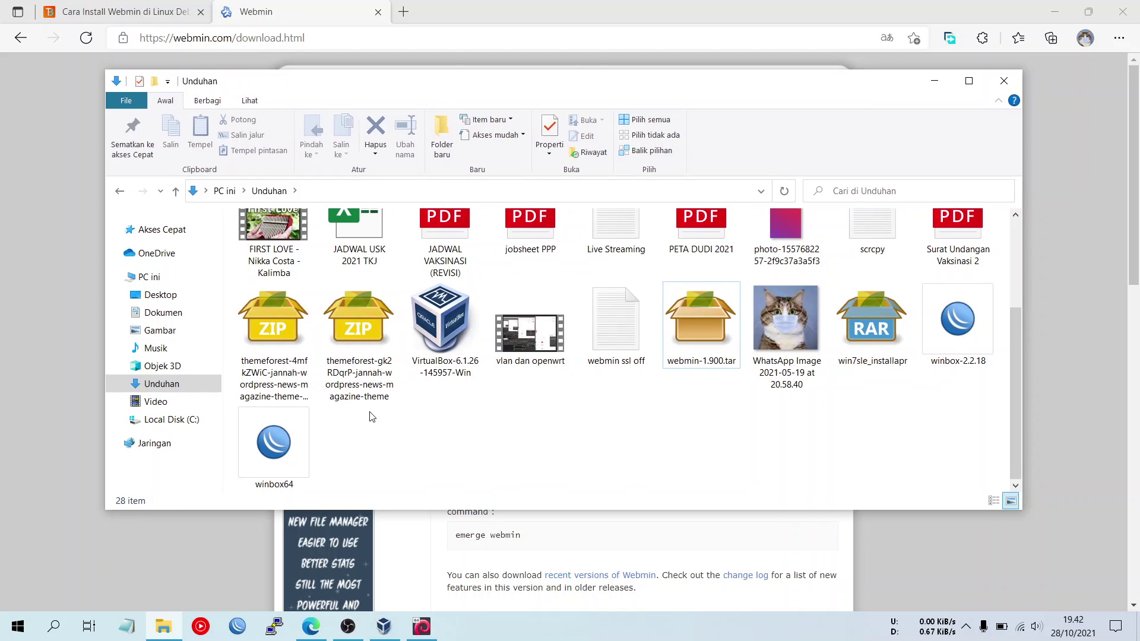
left_click(68, 633)
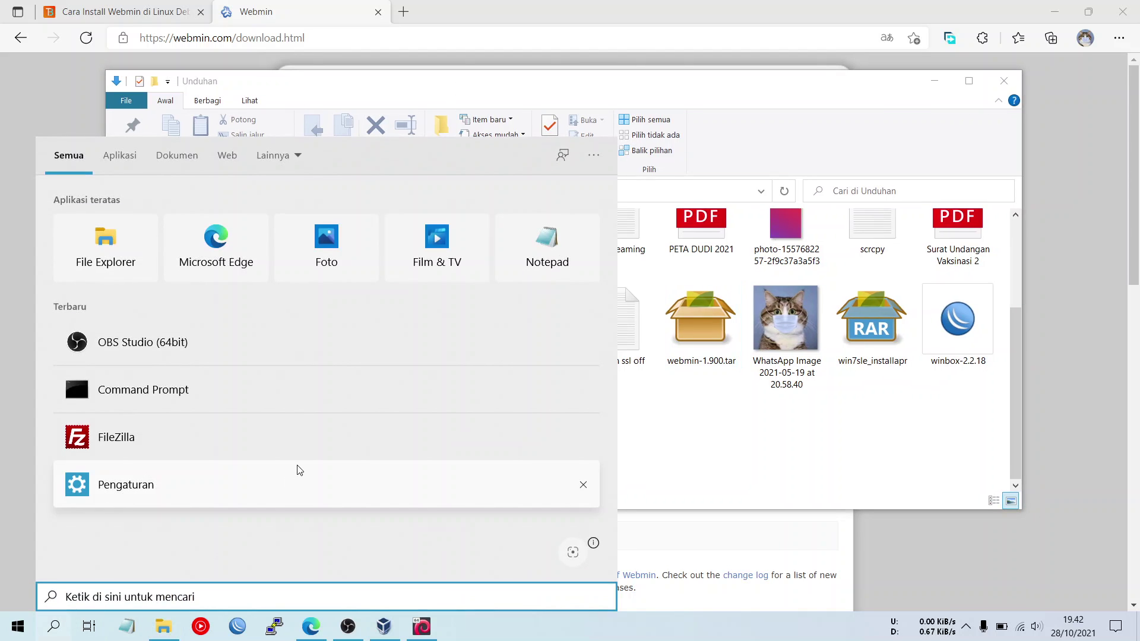
- Launch FileZilla and replace the old 'Situs baru' entry in Site Manager with a new site
left_click(332, 442)
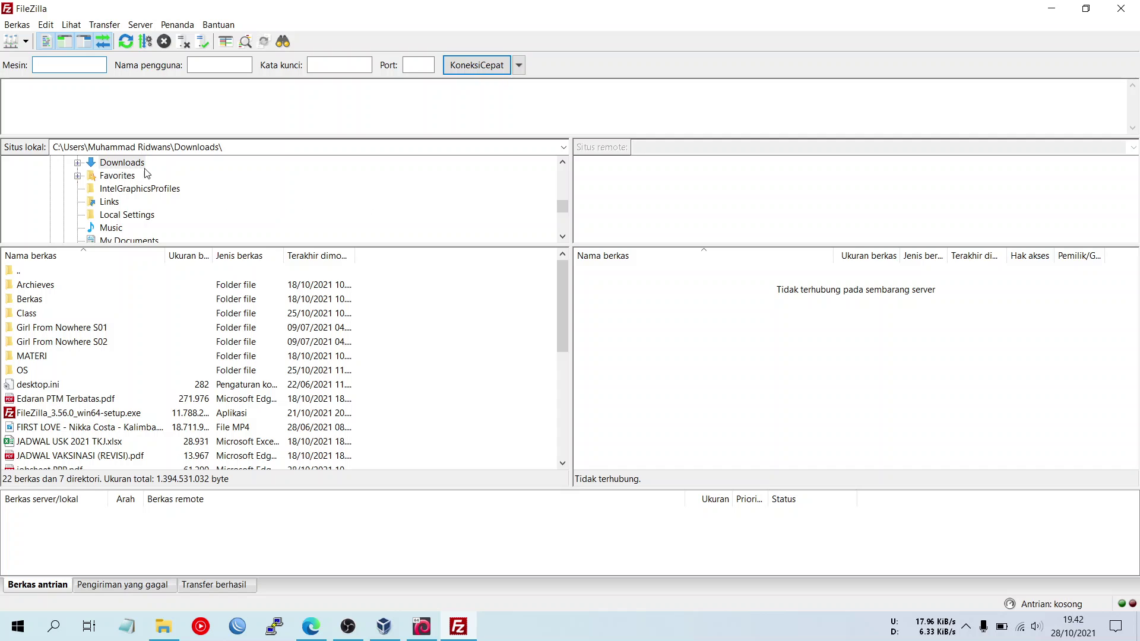
left_click(12, 43)
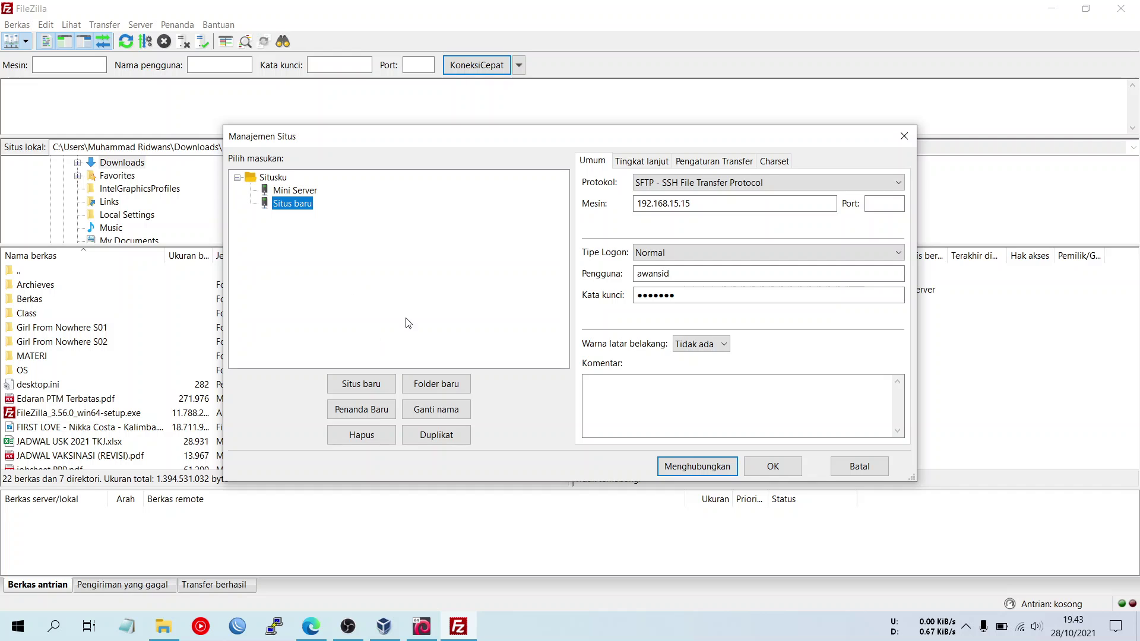
left_click(363, 435)
left_click(593, 338)
left_click(361, 384)
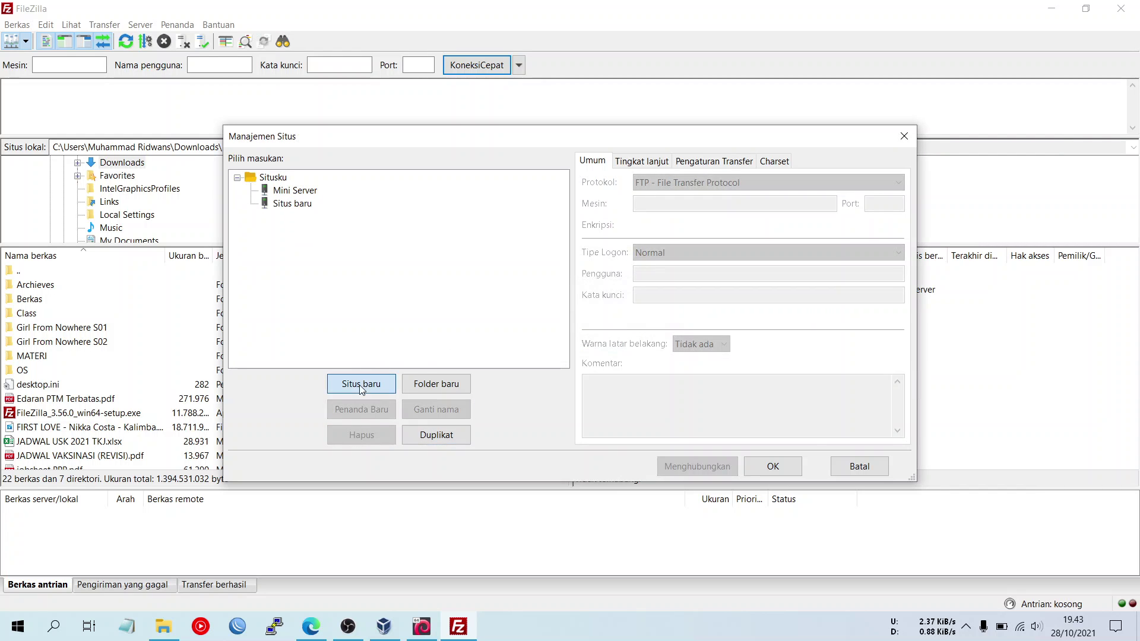
- Set the new site's protocol to SFTP and its host to 172.16.15.15
left_click(767, 183)
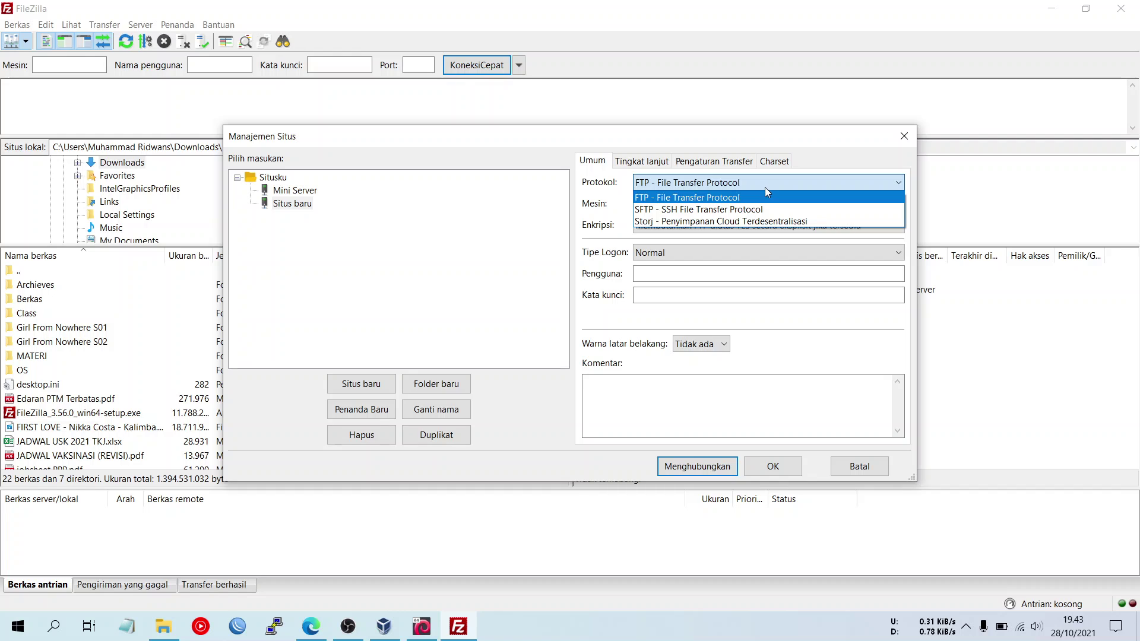
left_click(751, 209)
left_click(734, 205)
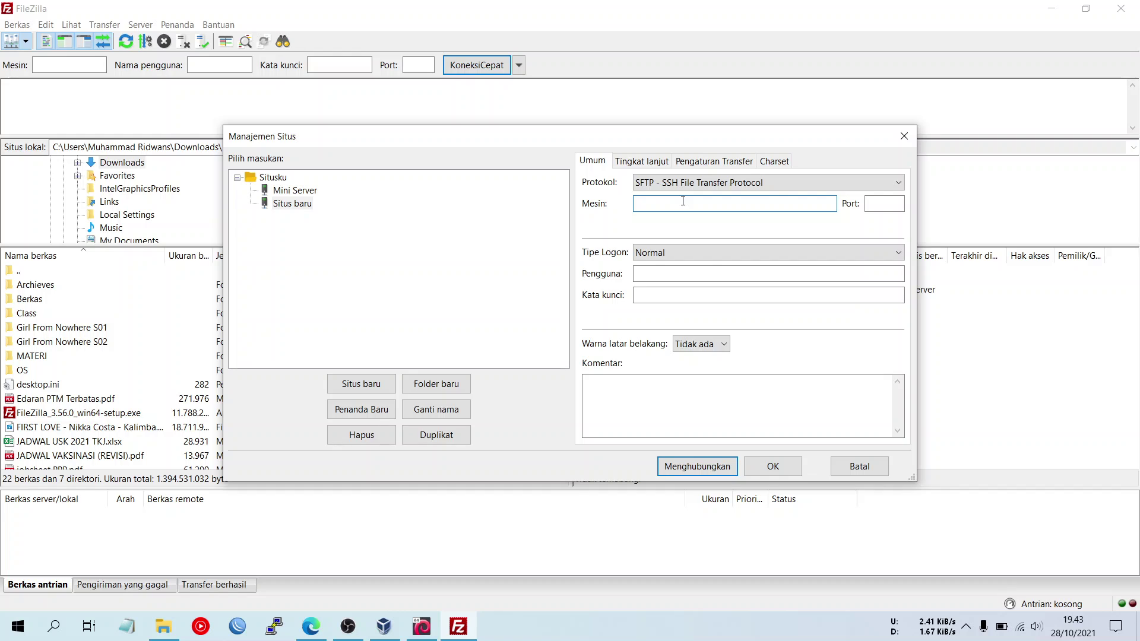
type("172.")
type("16.15.15")
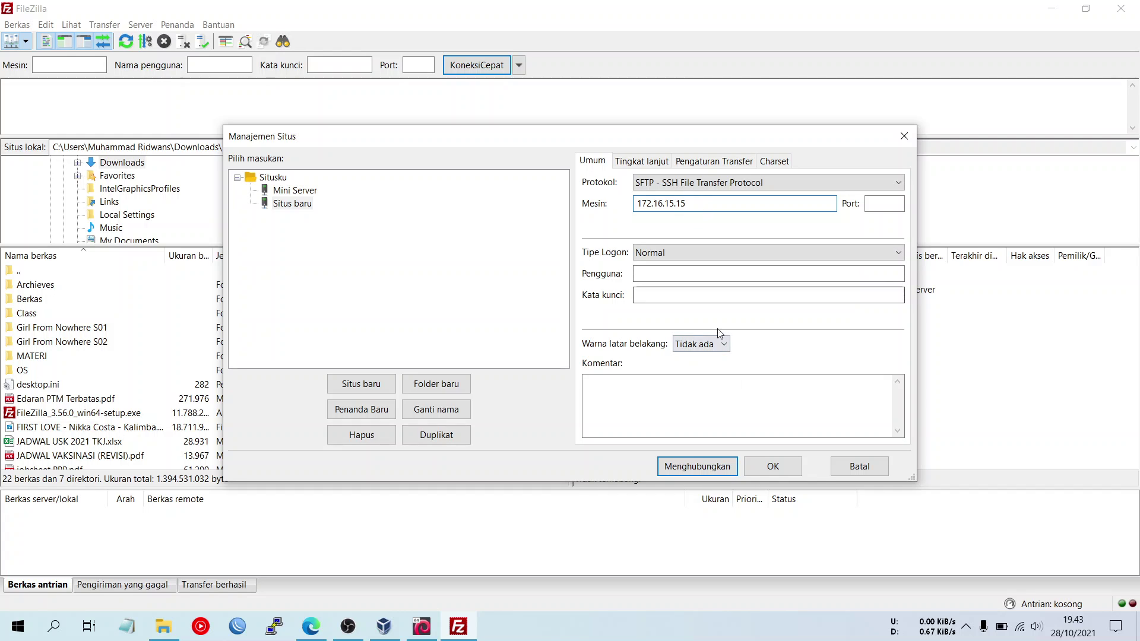
left_click(719, 275)
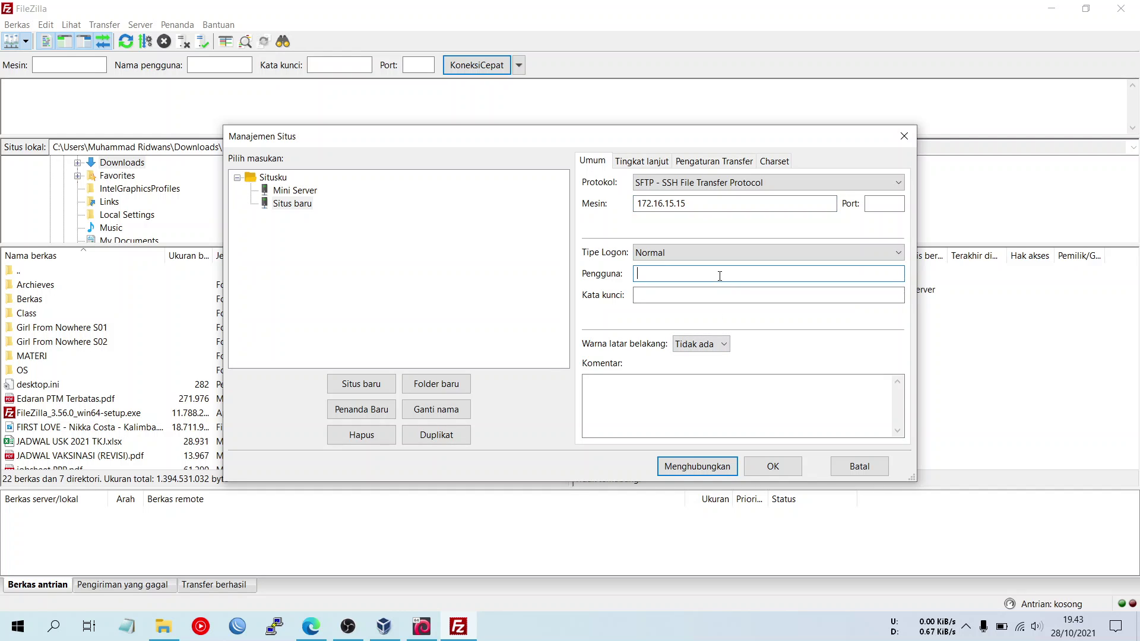
- Look up the VirtualBox Host-Only adapter's IPv4 address, 192.168.56.101, in Network Connections
left_click(1022, 628)
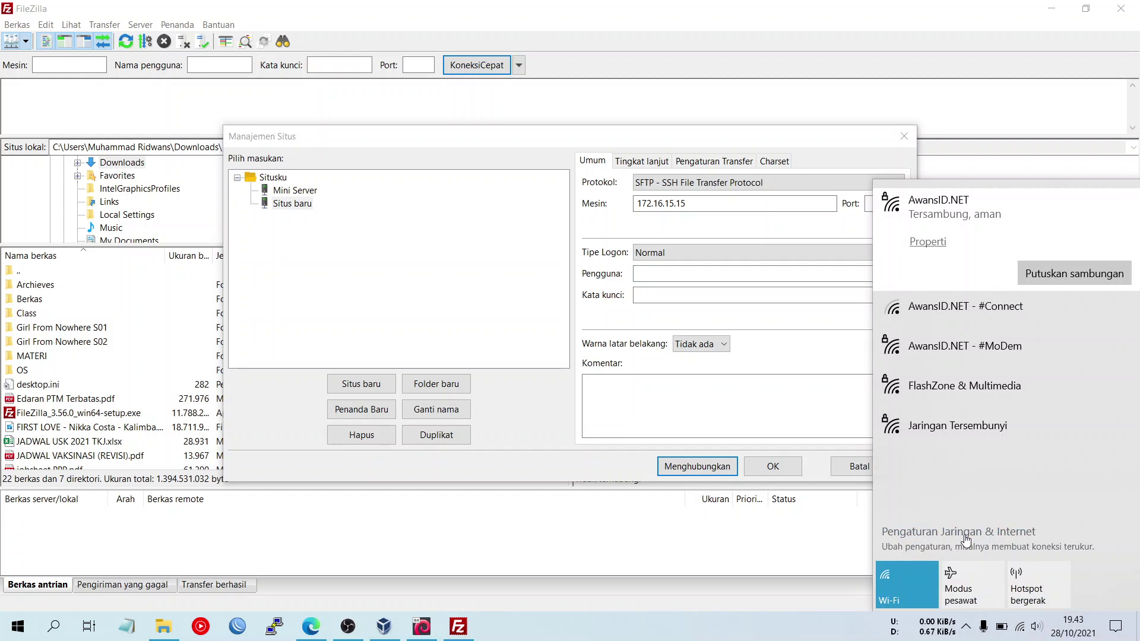
left_click(966, 535)
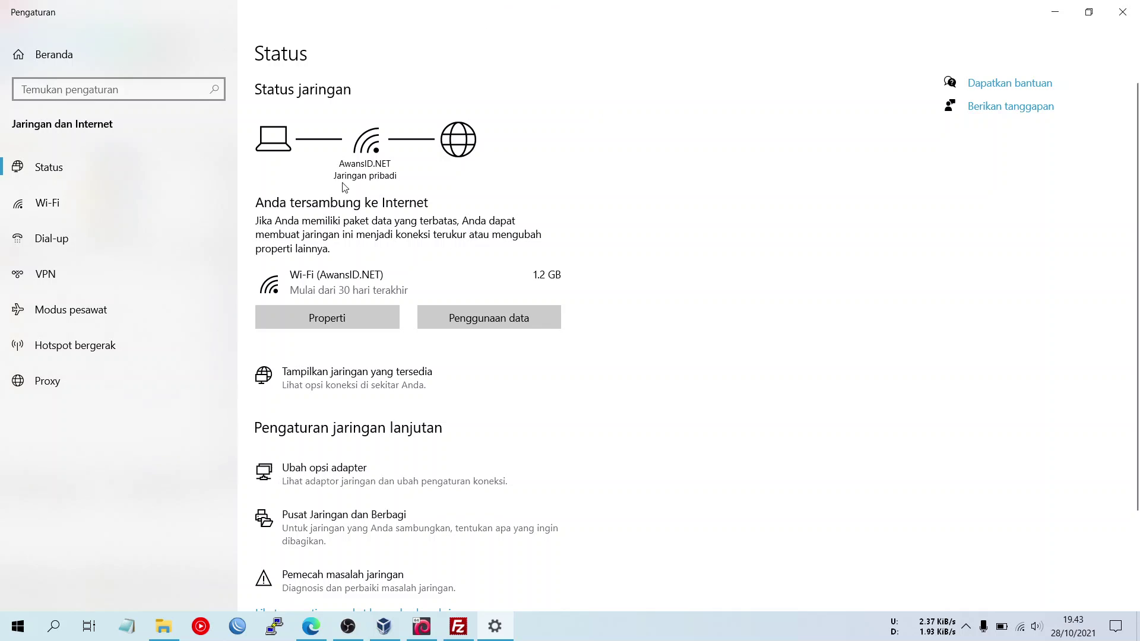
left_click(265, 191)
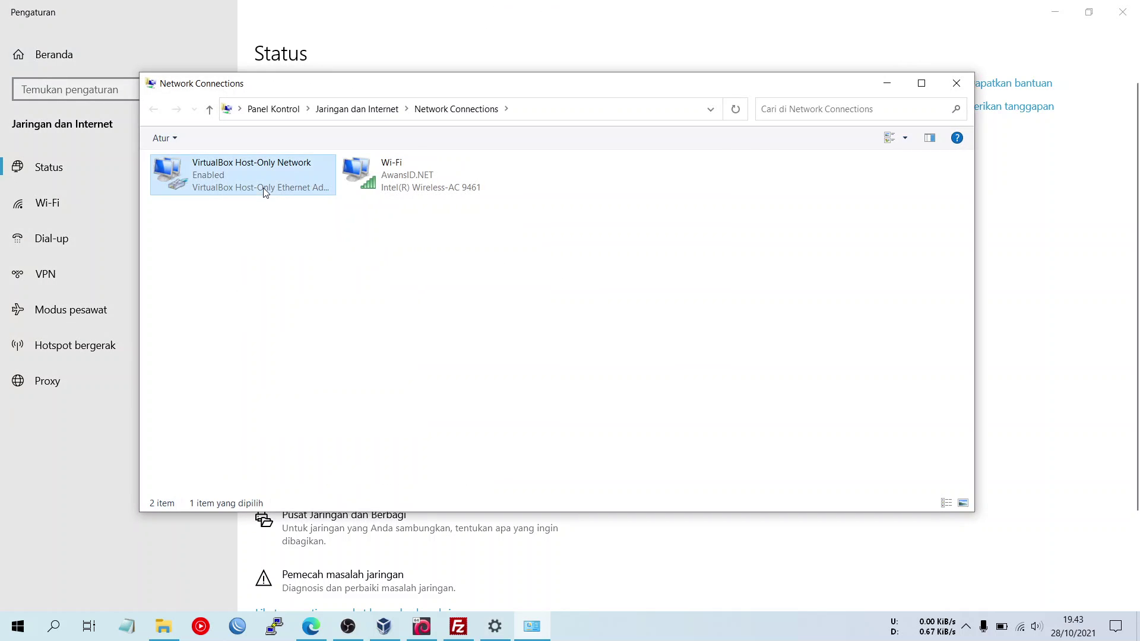
double_click(265, 191)
left_click(495, 304)
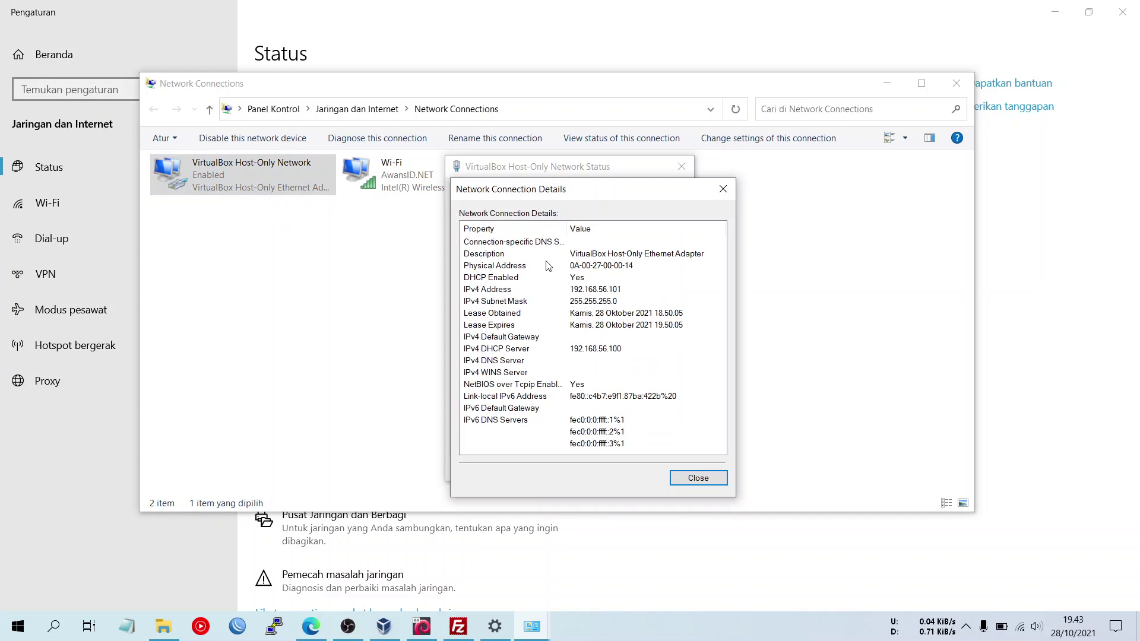
left_click(596, 294)
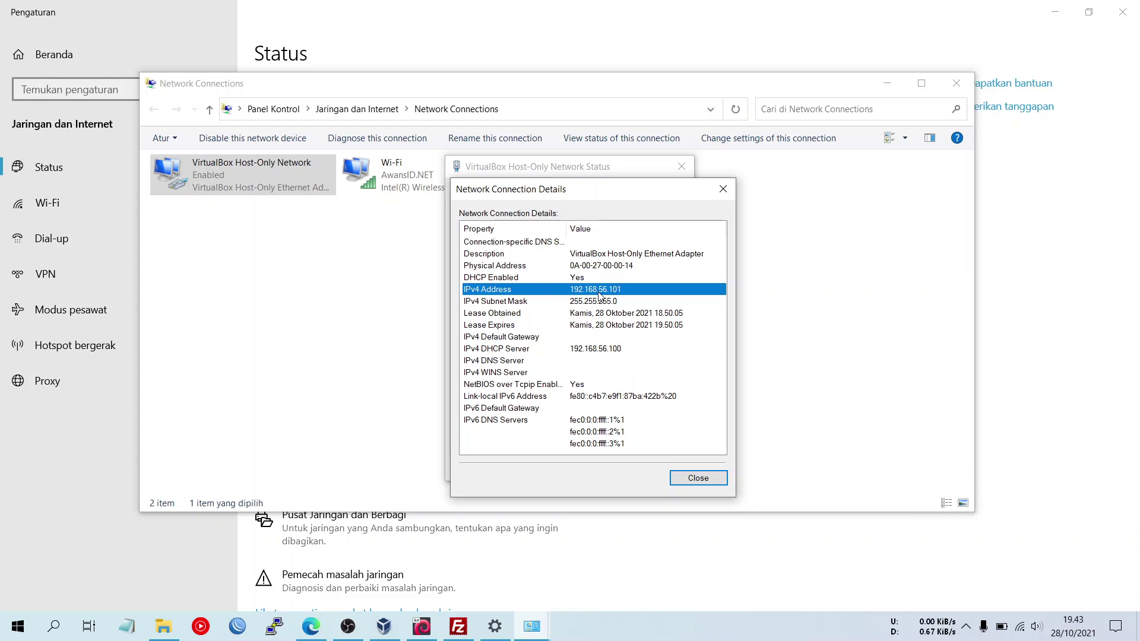
left_click(689, 483)
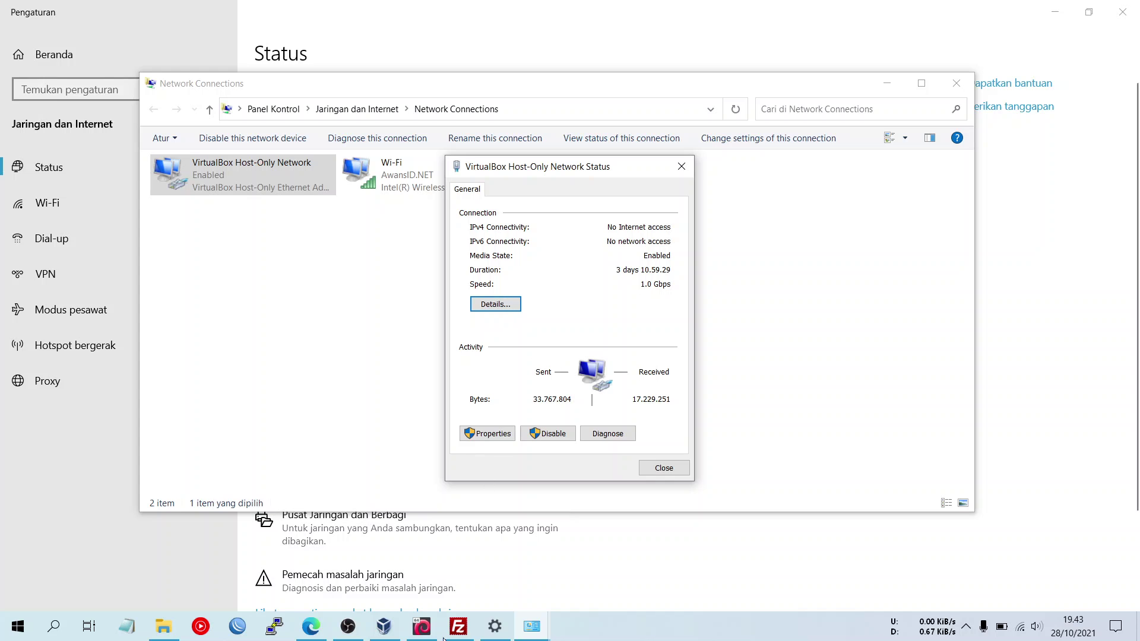
left_click(425, 629)
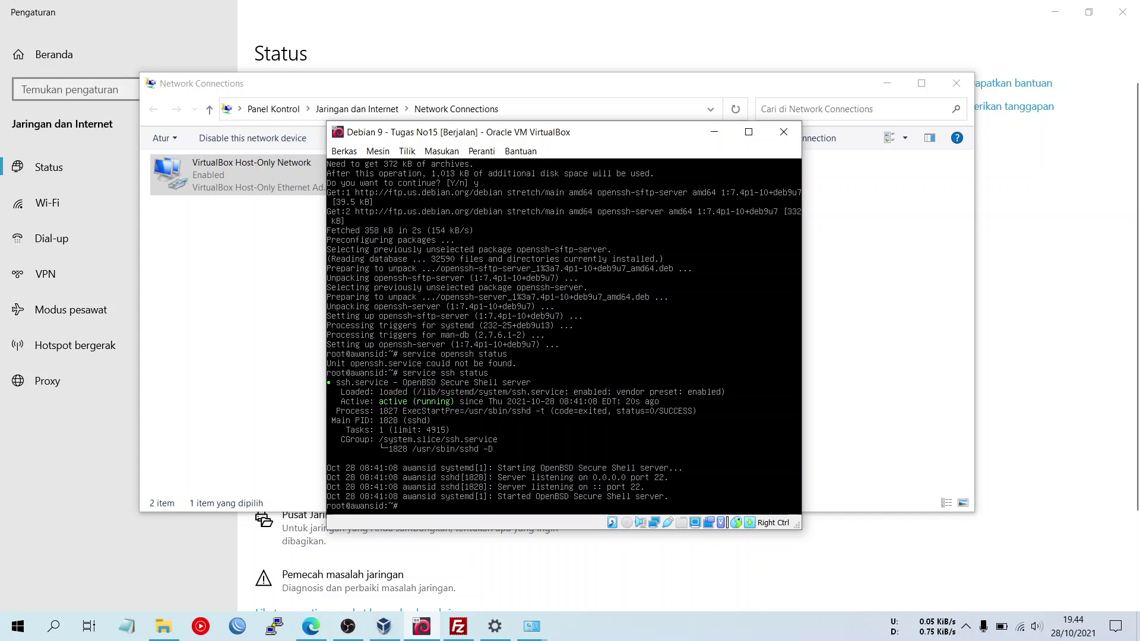
- Run ifconfig in the Debian terminal to confirm enp0s8 is at 172.16.15.15
type("ifconfig")
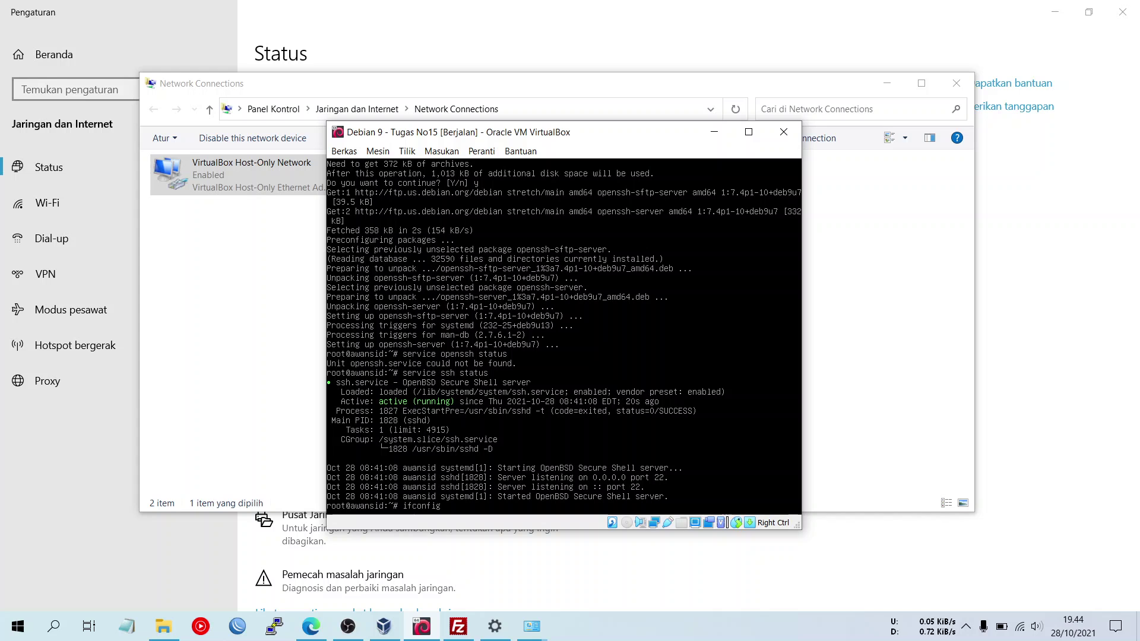
key("Return")
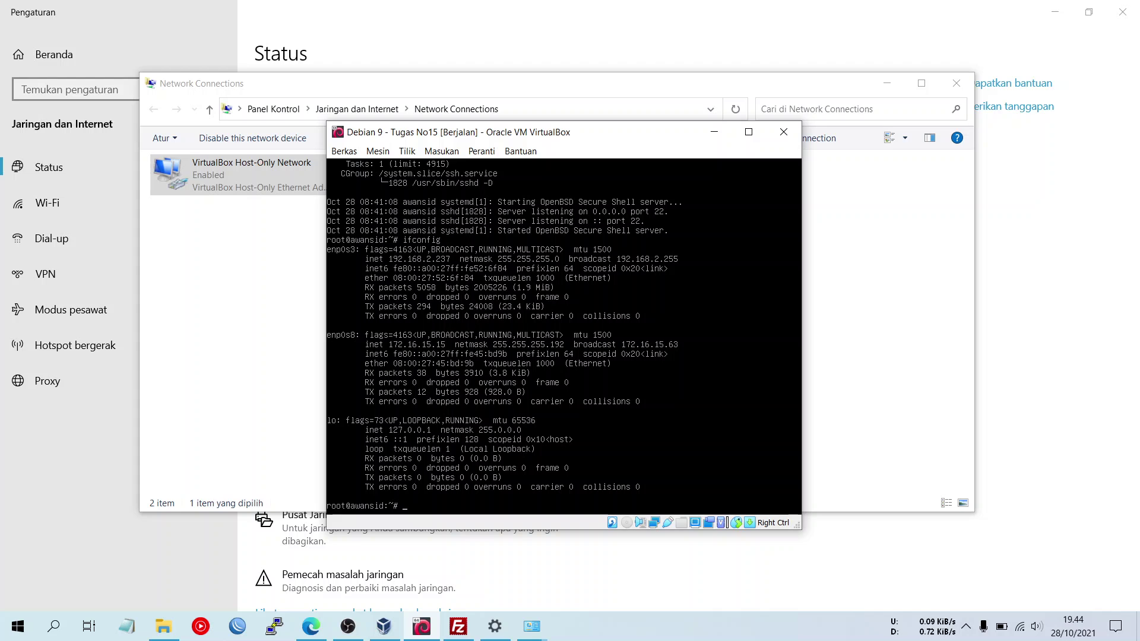
- Open the host-only adapter's IPv4 properties and choose a manually set IP address
double_click(241, 181)
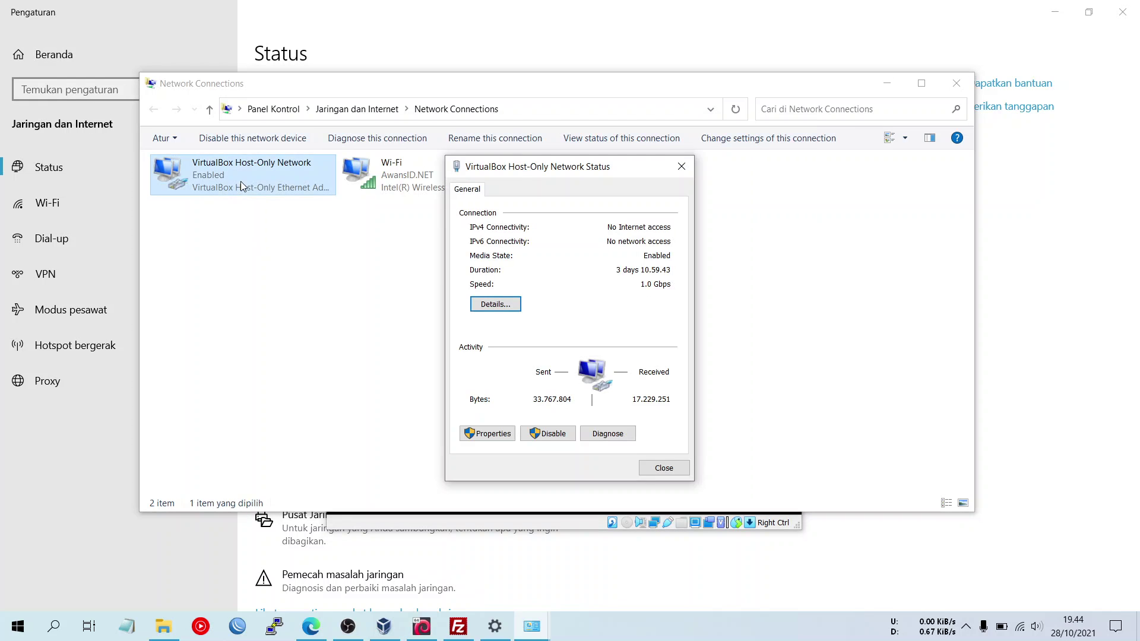
left_click(497, 435)
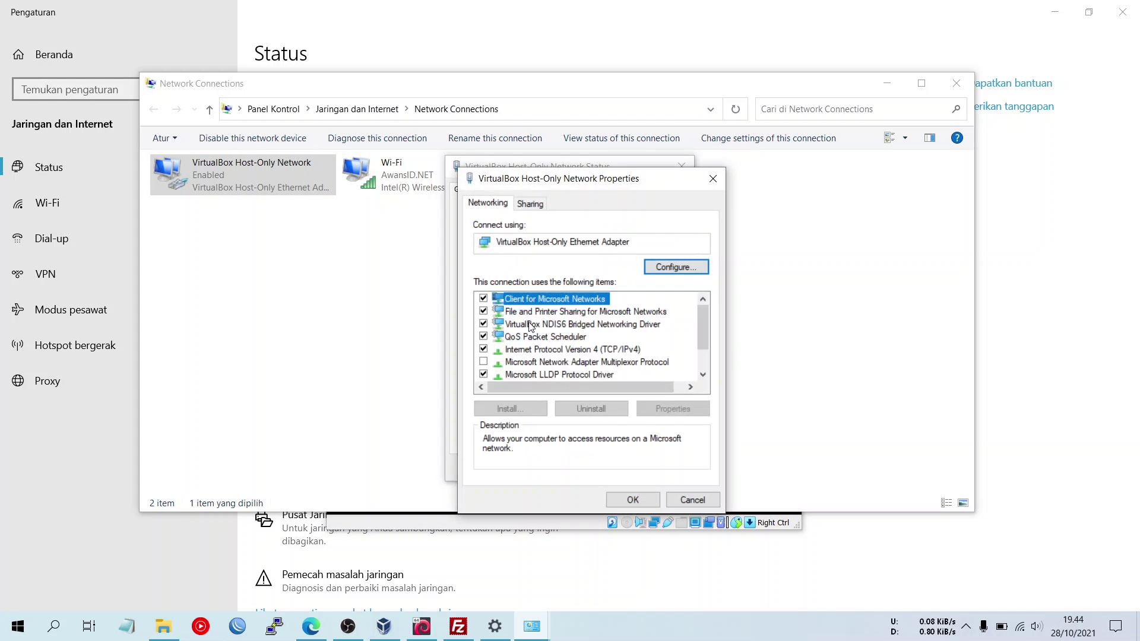
double_click(532, 350)
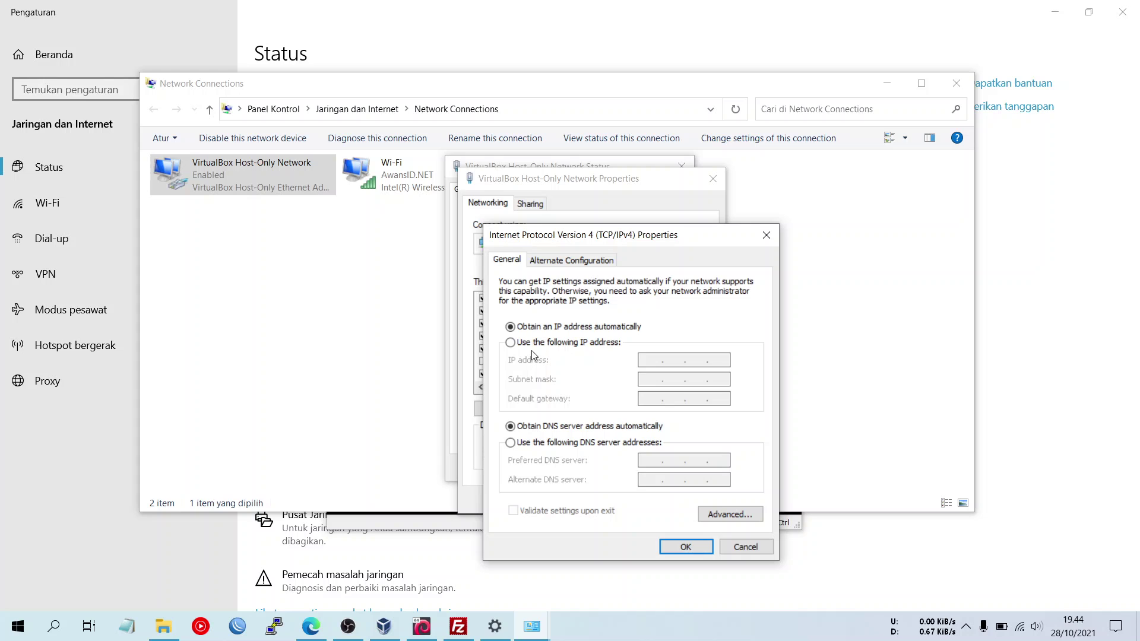
left_click(536, 344)
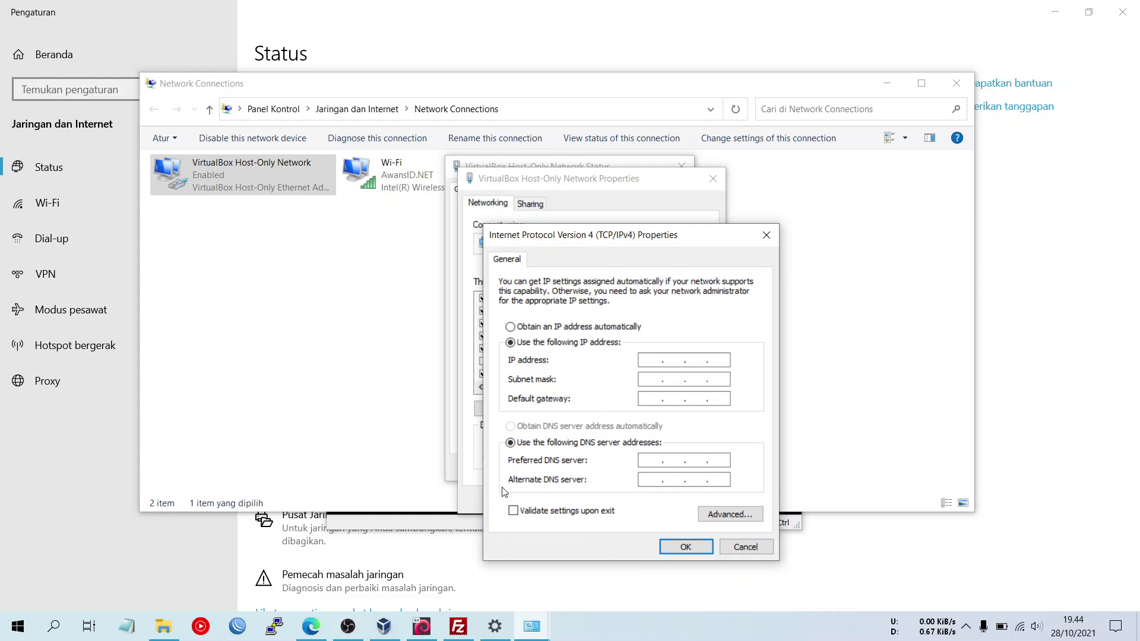
left_click(440, 523)
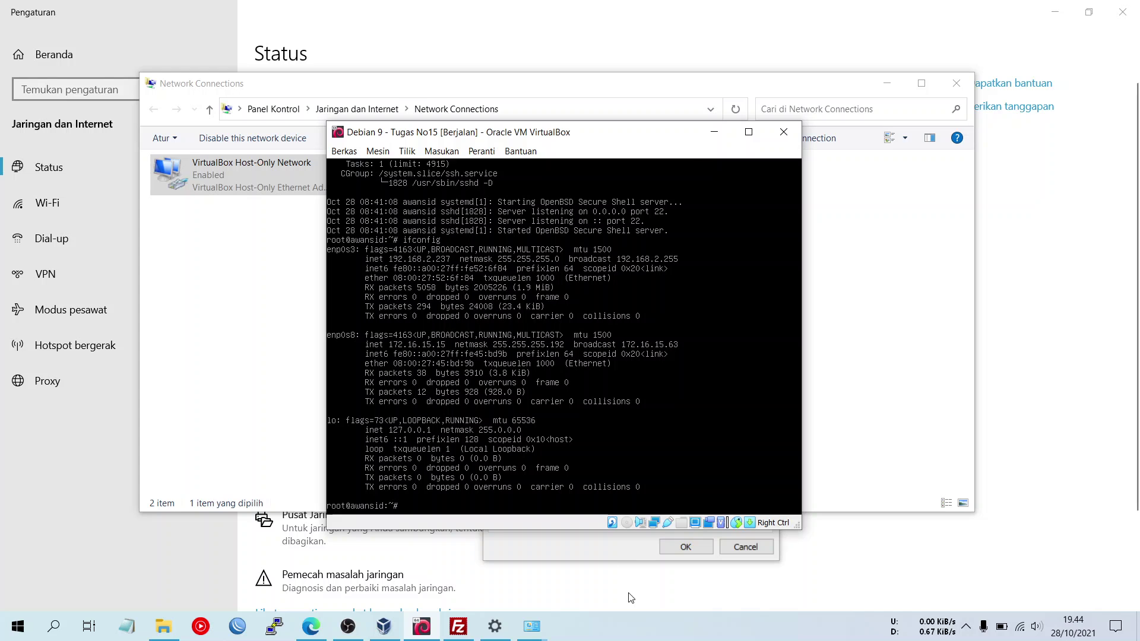
left_click(611, 552)
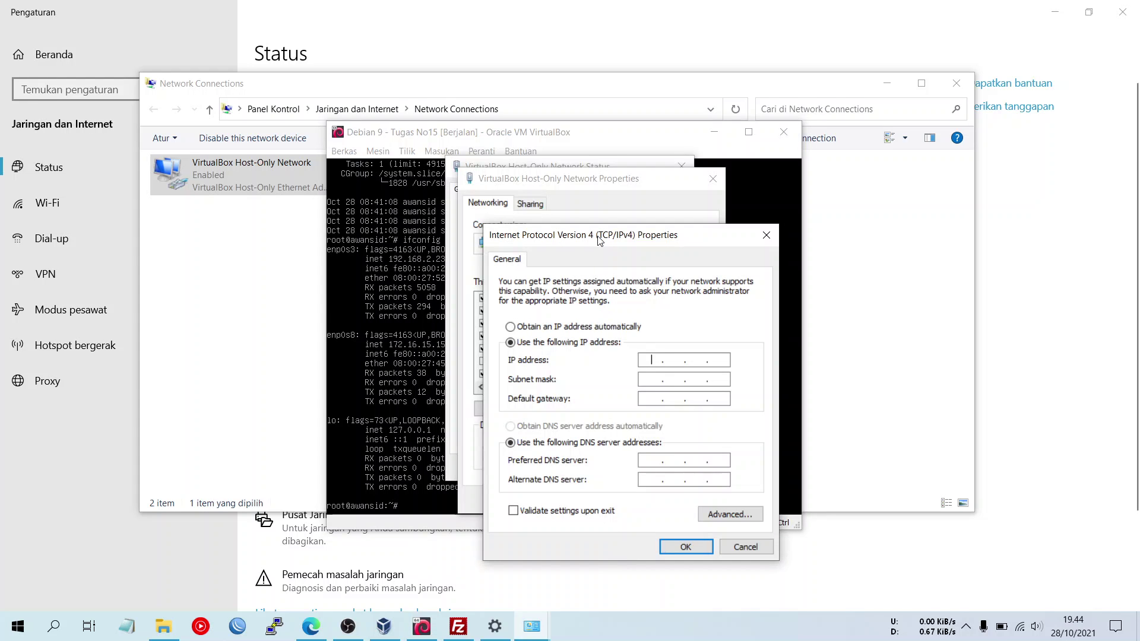
left_click_drag(422, 132, 228, 125)
- Enter IP 172.16.15.1, subnet mask 255.255.0.0 and default gateway 172.16.15.15
left_click(701, 242)
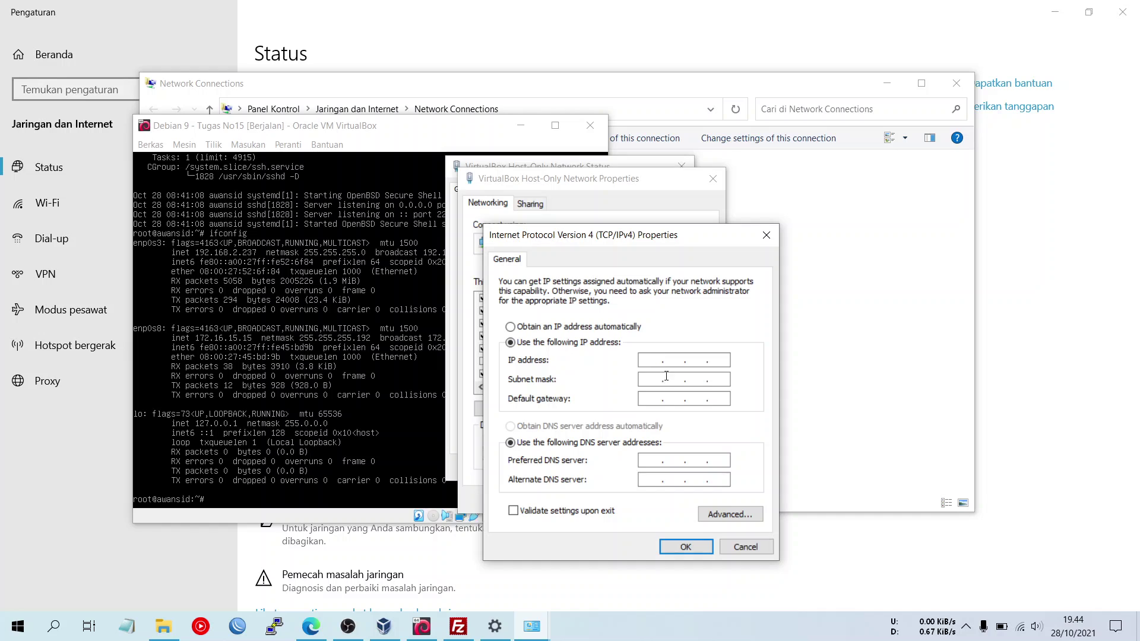
type("172 . 16 . 15")
double_click(706, 362)
double_click(718, 361)
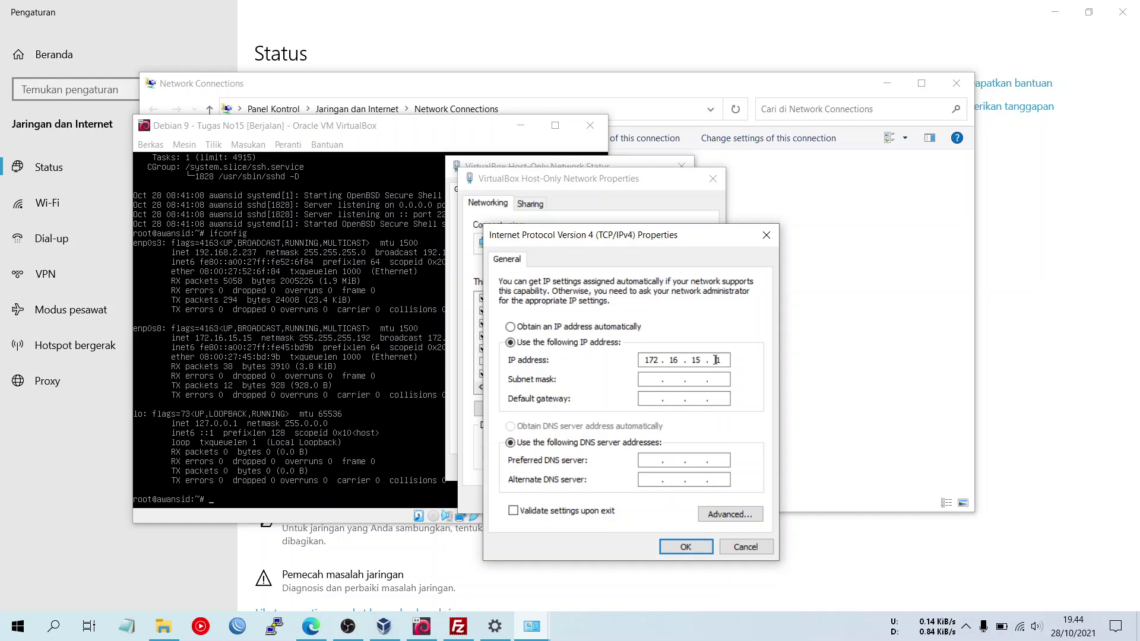
left_click(655, 380)
left_click(653, 398)
type("172 . 16 . 15 . 15")
left_click_drag(730, 399, 701, 398)
left_click(727, 399)
- Save the new IPv4 settings and verify address 172.16.15.1 and gateway 172.16.15.15 in the adapter details
left_click(686, 548)
left_click(633, 500)
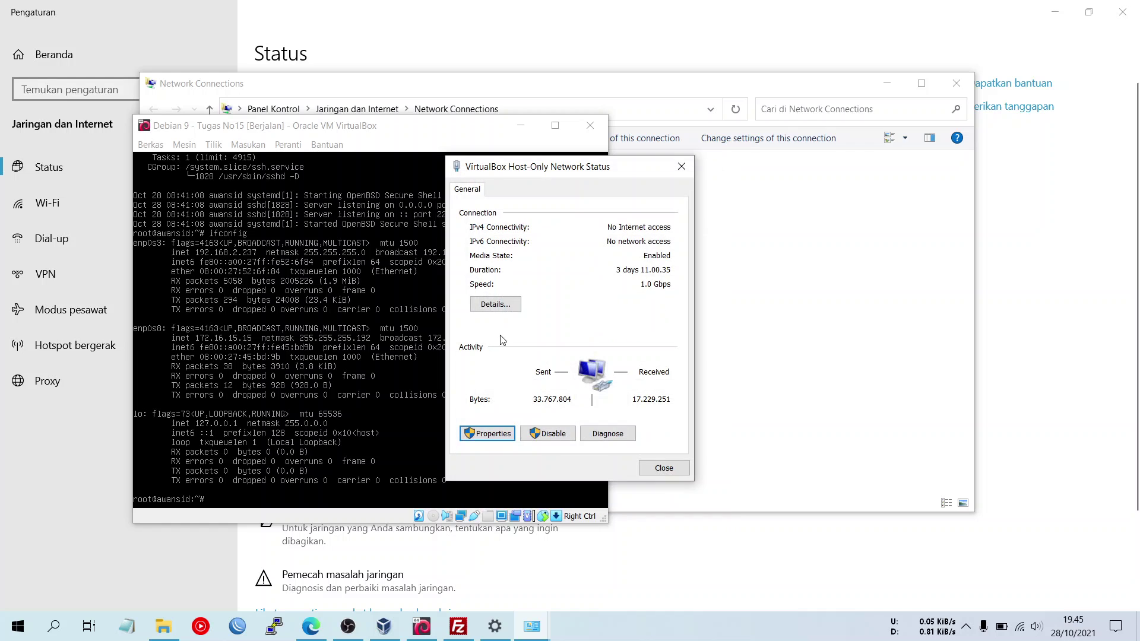
left_click(489, 302)
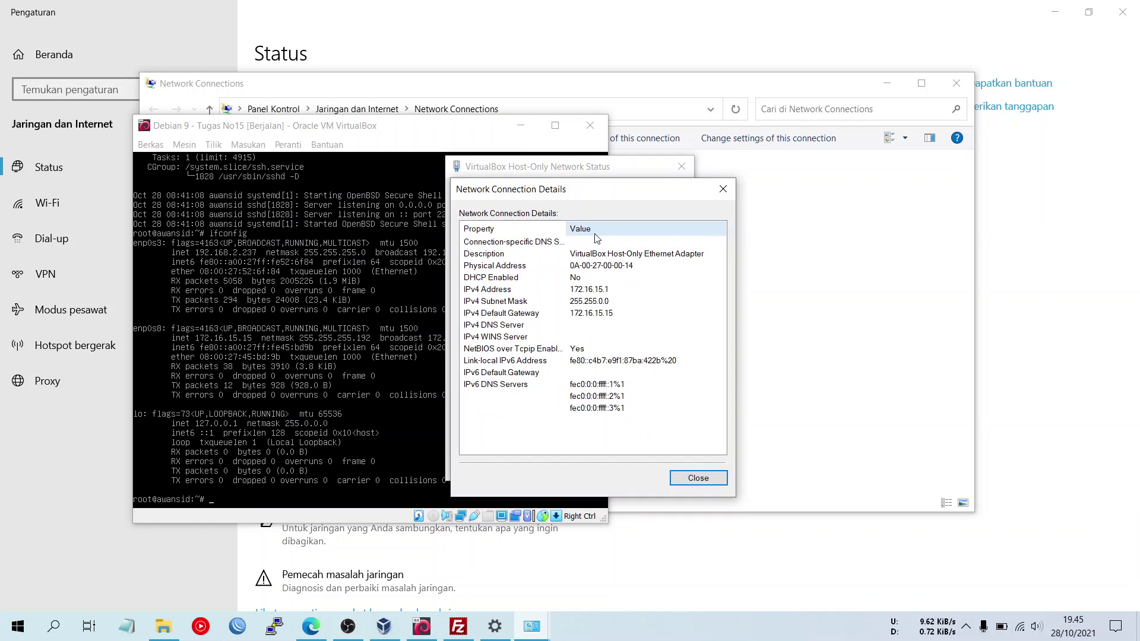
left_click(605, 291)
left_click(606, 302)
left_click(607, 314)
left_click(604, 302)
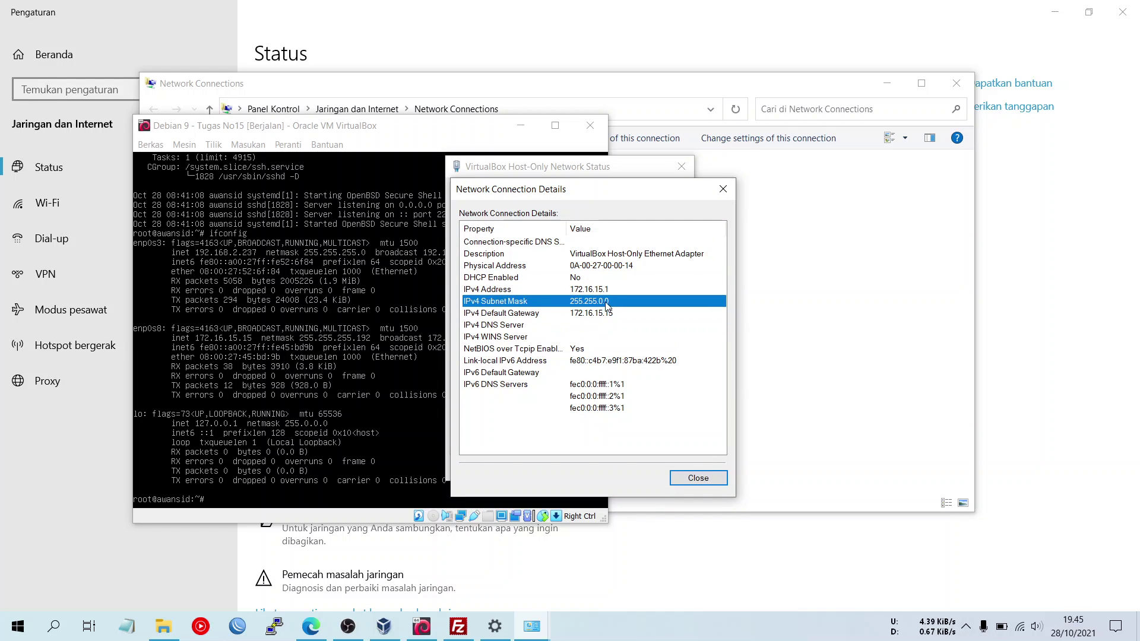
left_click(621, 292)
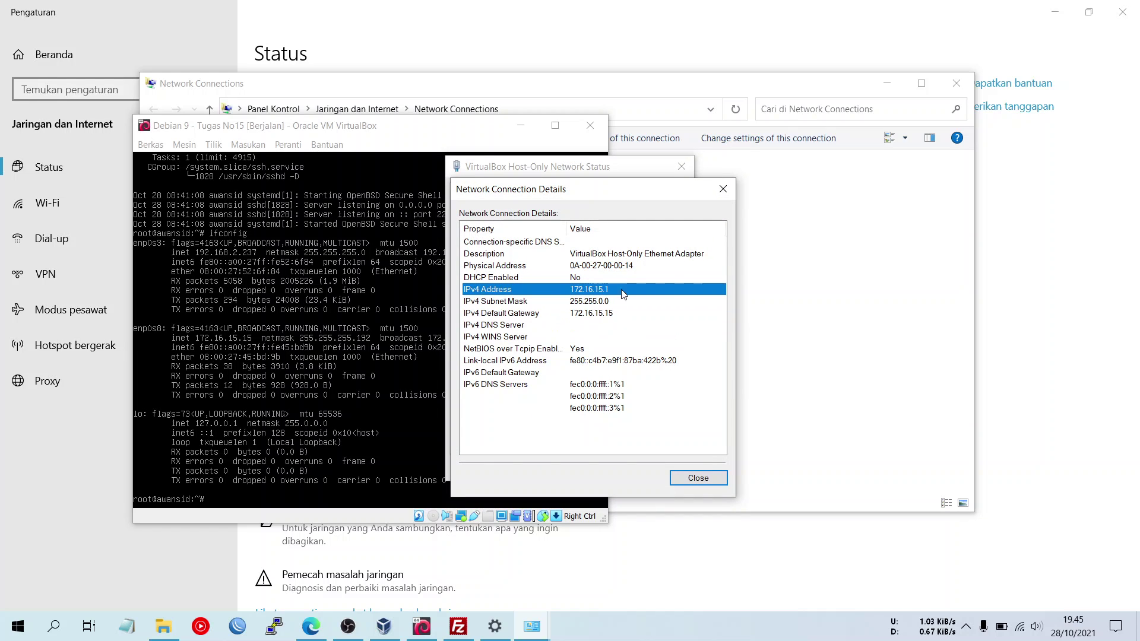
- Close the adapter details and status dialogs
left_click(724, 188)
left_click(683, 166)
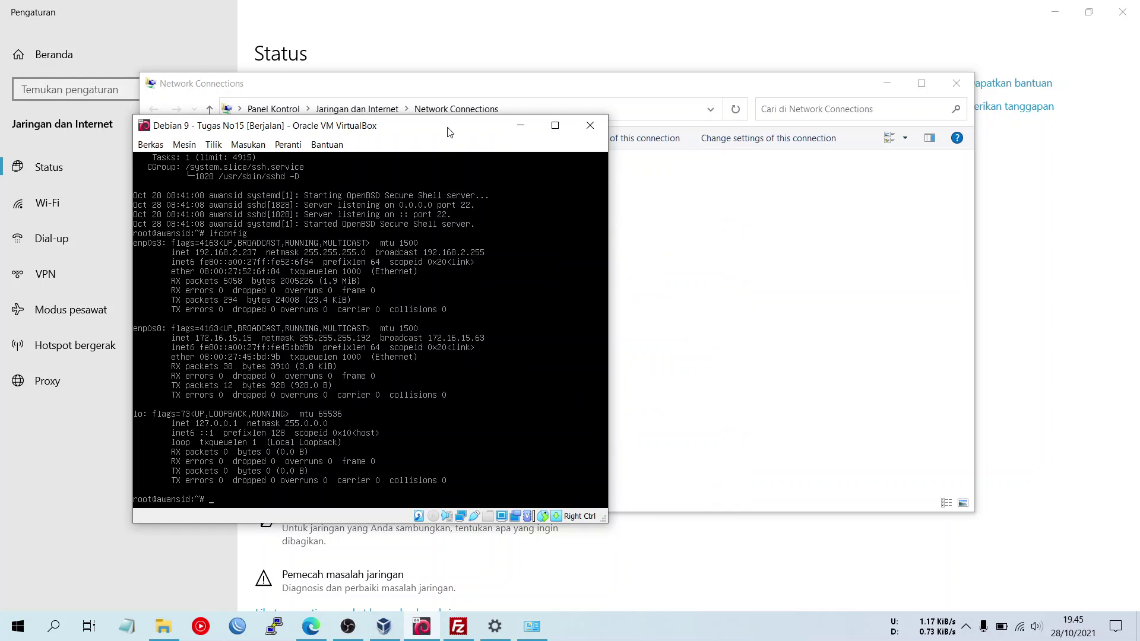
left_click_drag(450, 132, 654, 123)
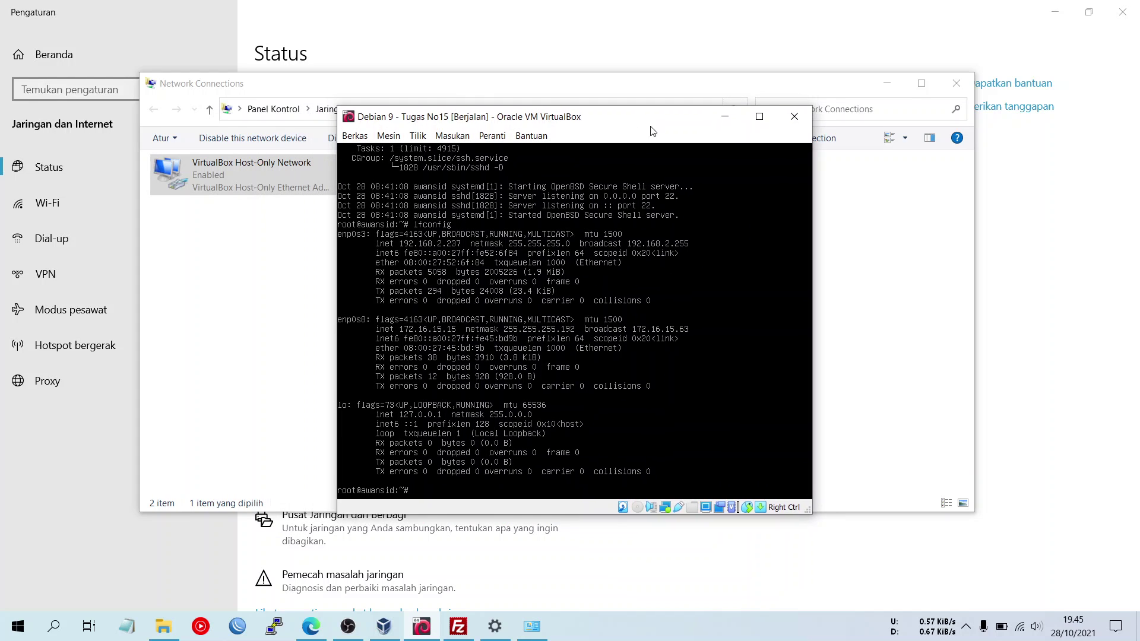
left_click(50, 636)
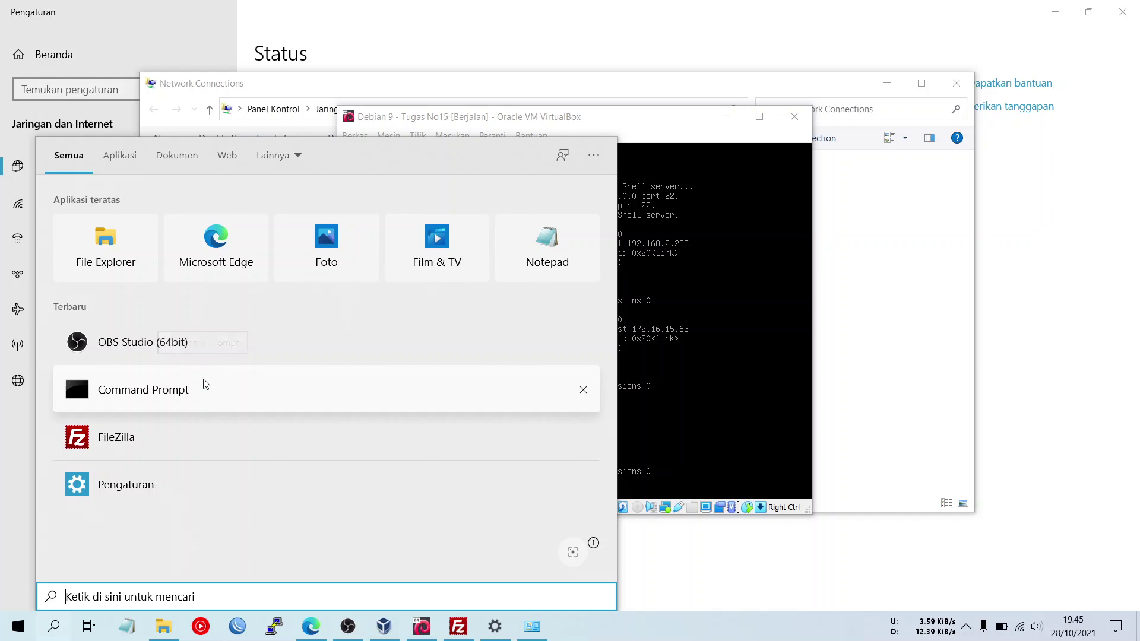
- Open Command Prompt beside the Debian VM and run ipconfig
left_click(205, 386)
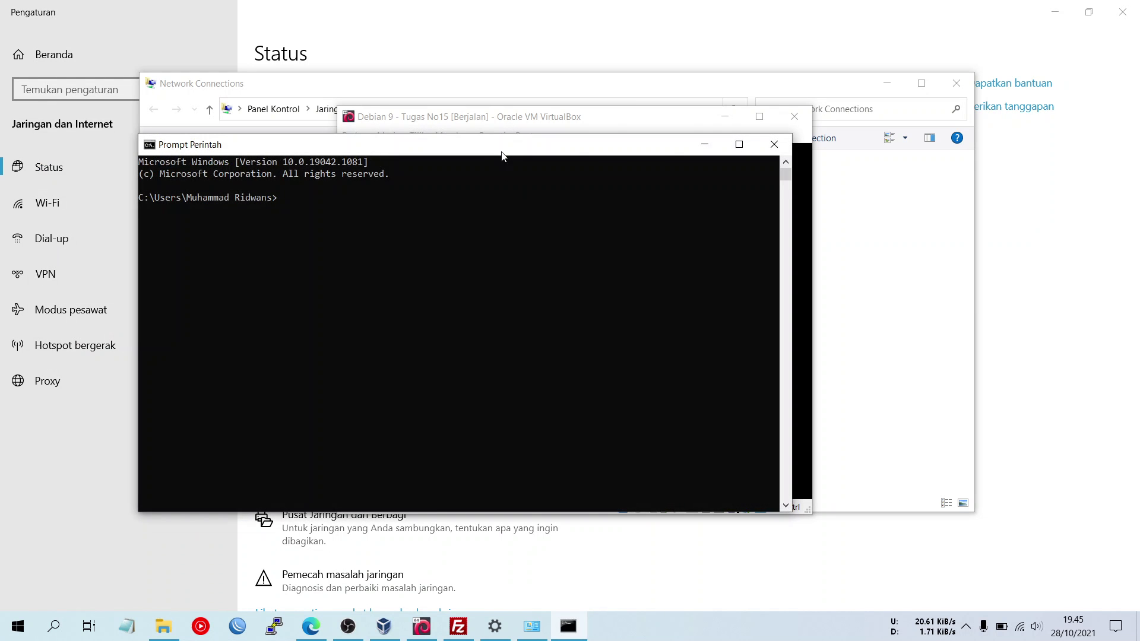
left_click_drag(502, 156, 946, 173)
left_click_drag(562, 123, 324, 135)
left_click_drag(653, 168, 550, 158)
type("ping ")
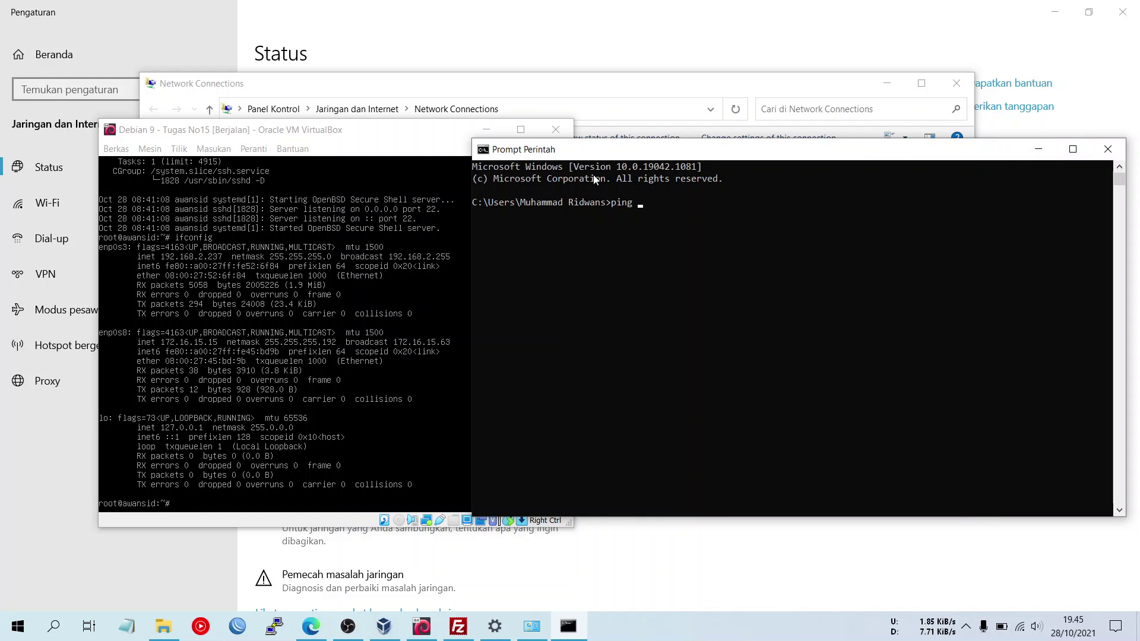
type("1")
key("BackSpace")
key("BackSpace")
key("BackSpace")
key("BackSpace")
type("ipconfig")
key("Return")
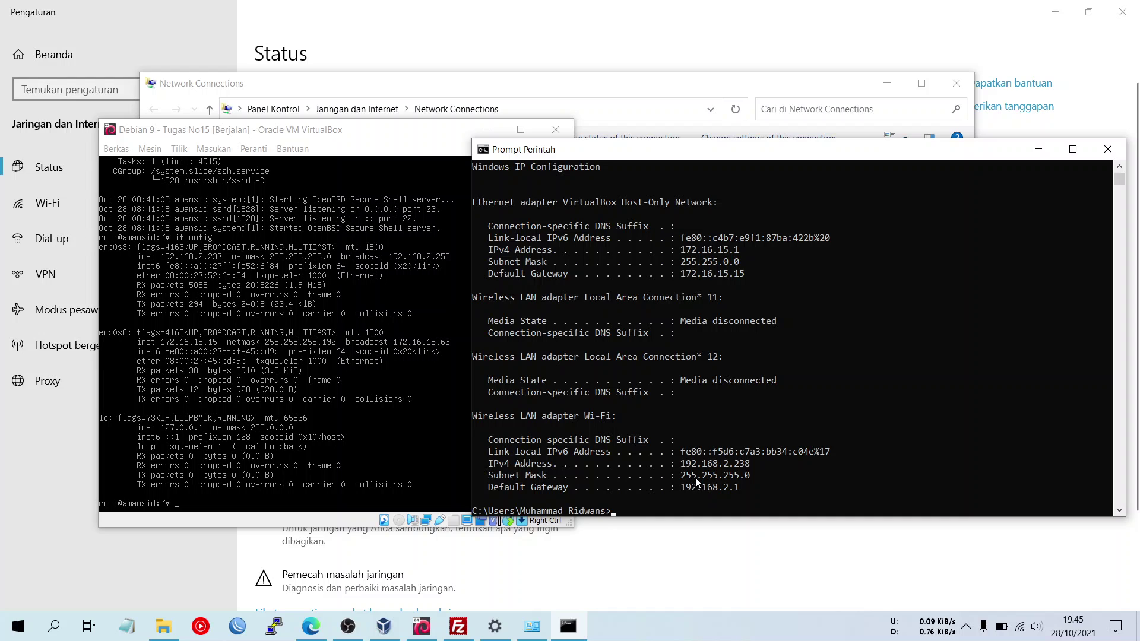
- Review the host-only adapter's ipconfig values, then ping the VM at 172.16.15.15
left_click_drag(686, 473, 487, 475)
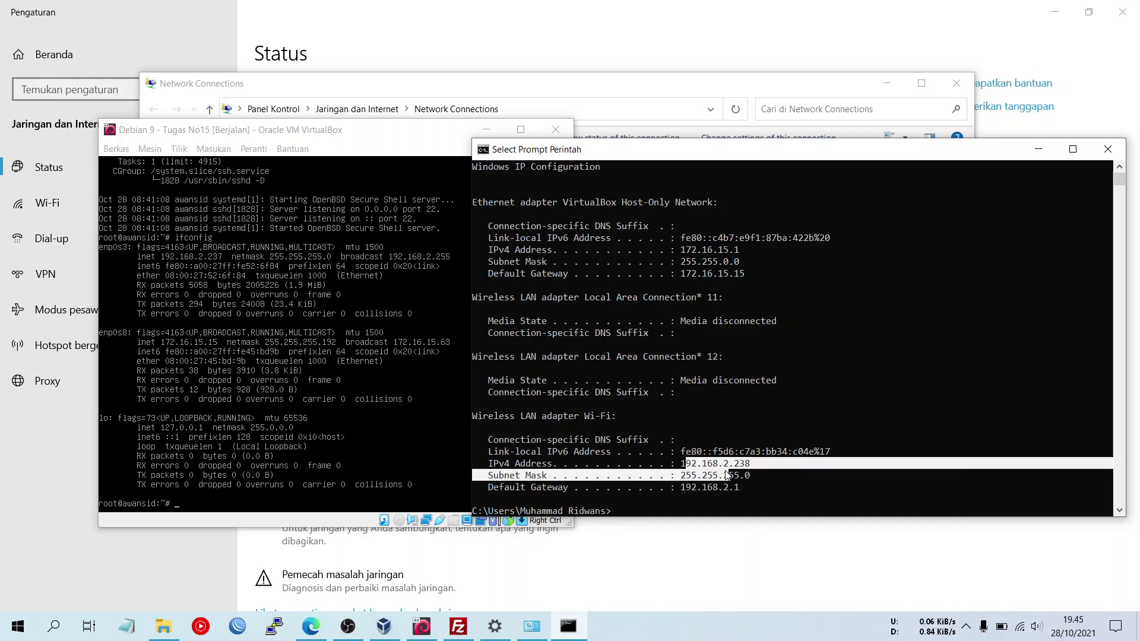
left_click(730, 476)
left_click_drag(680, 238, 750, 274)
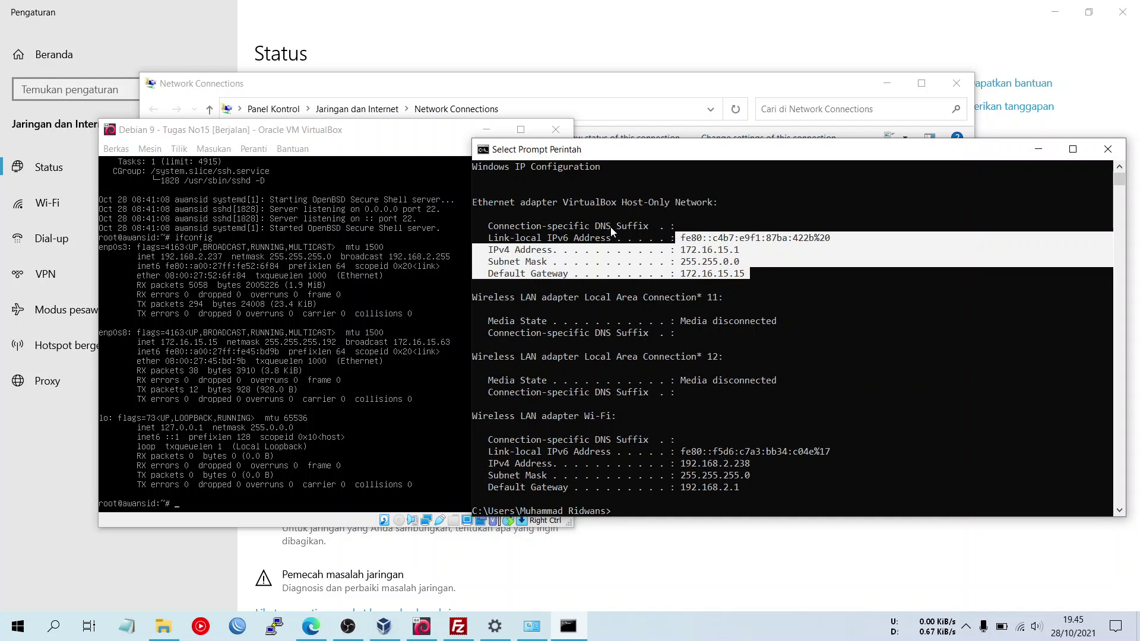
left_click_drag(559, 204, 739, 204)
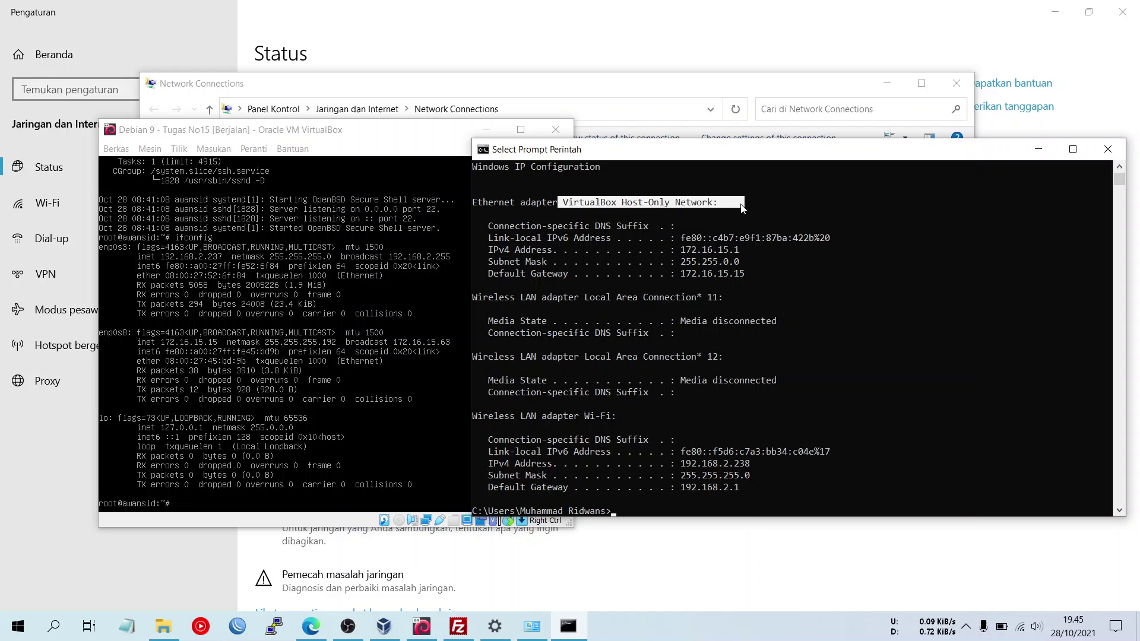
left_click(683, 250)
left_click_drag(683, 250, 751, 280)
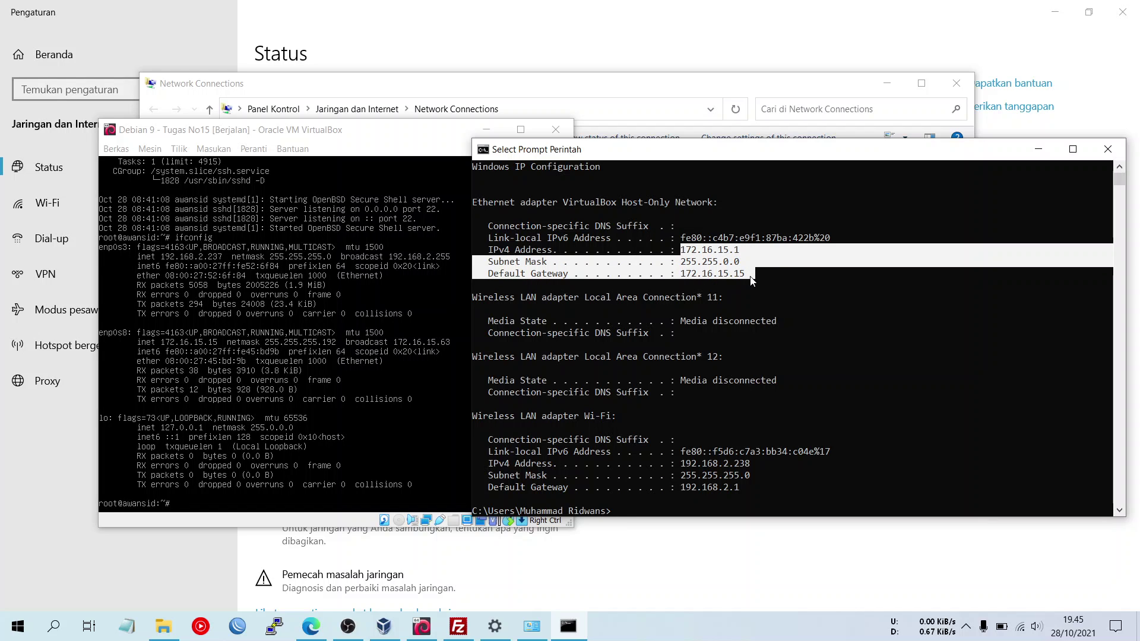
left_click(828, 250)
left_click(764, 499)
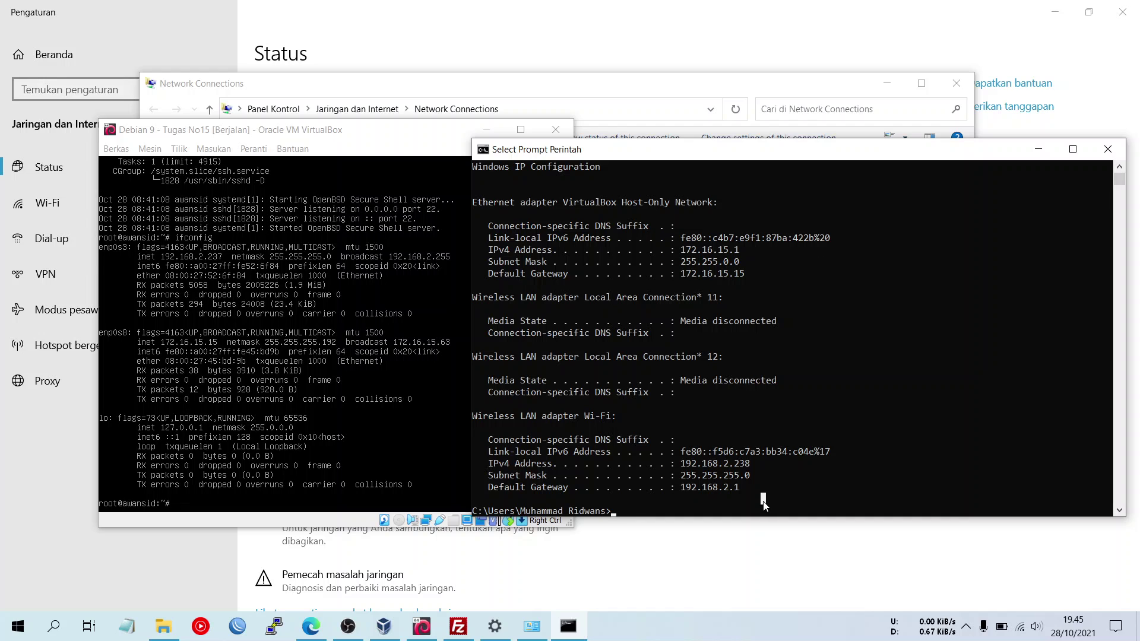
key("Return")
key("Return")
key("Return")
key("Return")
key("Return")
key("Return")
key("Return")
key("Return")
key("Return")
key("Return")
key("Return")
key("Return")
key("Return")
key("Return")
key("Return")
key("Return")
key("Return")
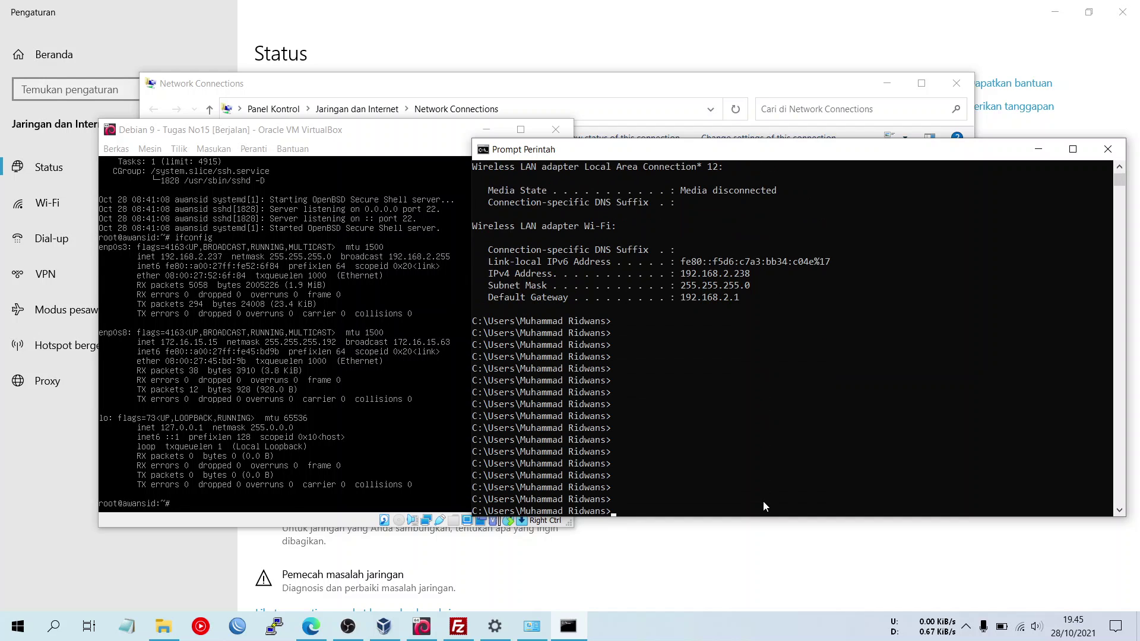
type("ping 172")
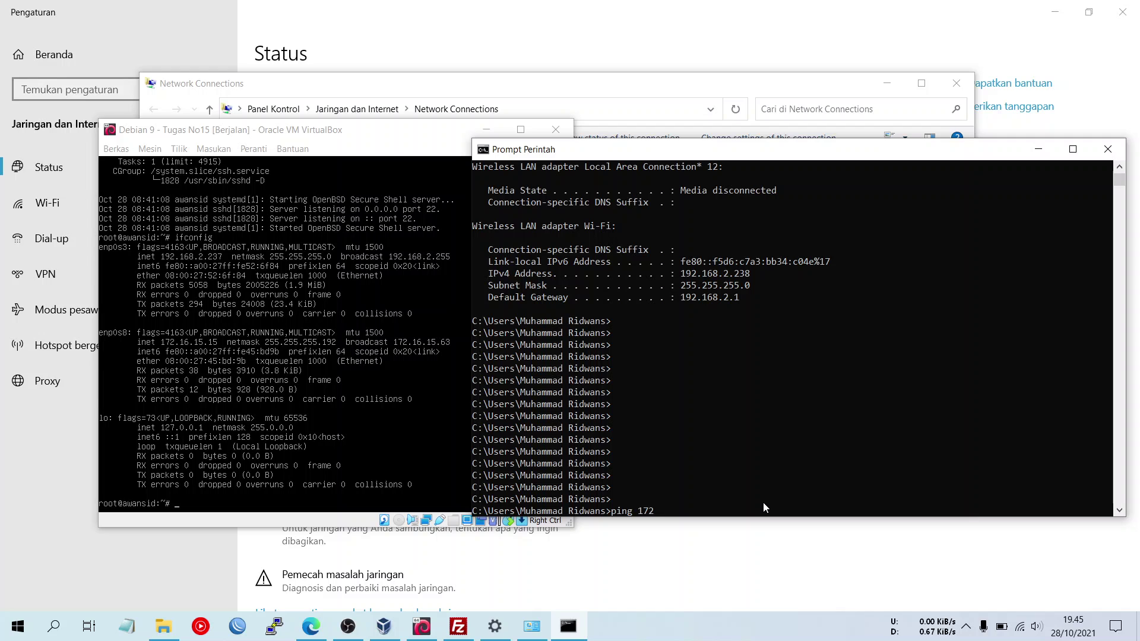
type(".16.15.15")
key("Return")
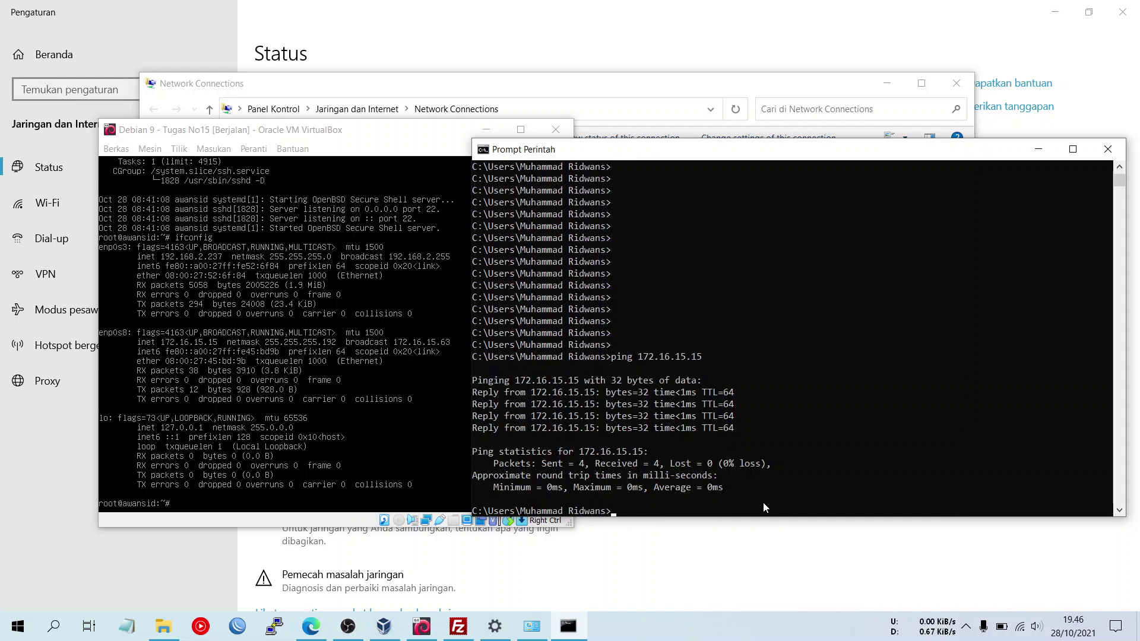
- Close Command Prompt, Network Connections and Settings, returning to FileZilla's Site Manager
left_click(1109, 149)
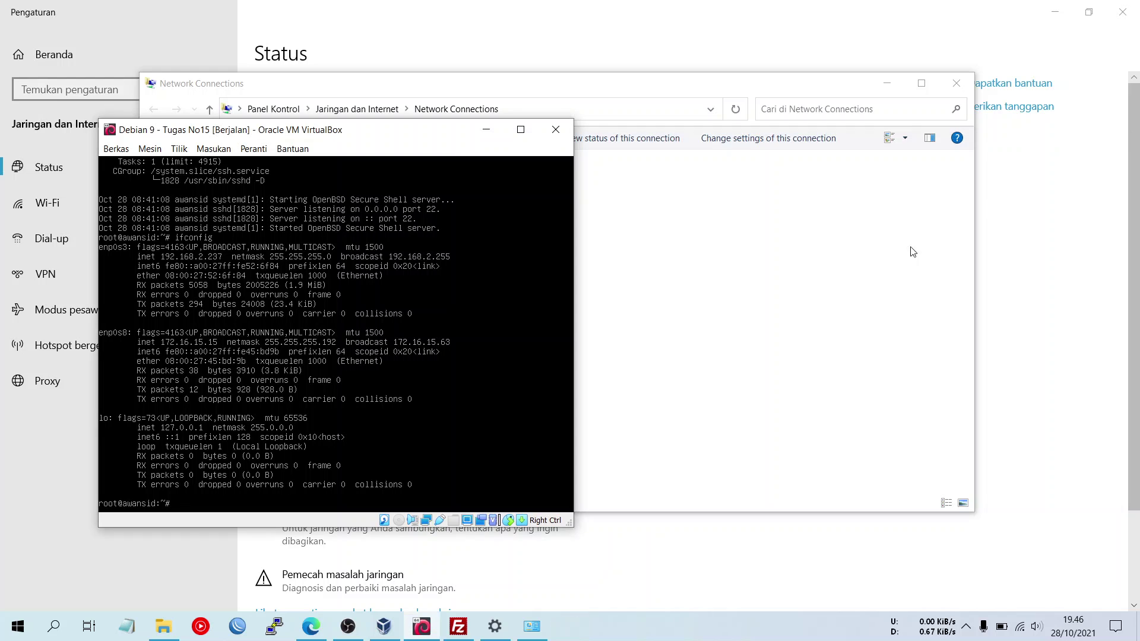
left_click(957, 83)
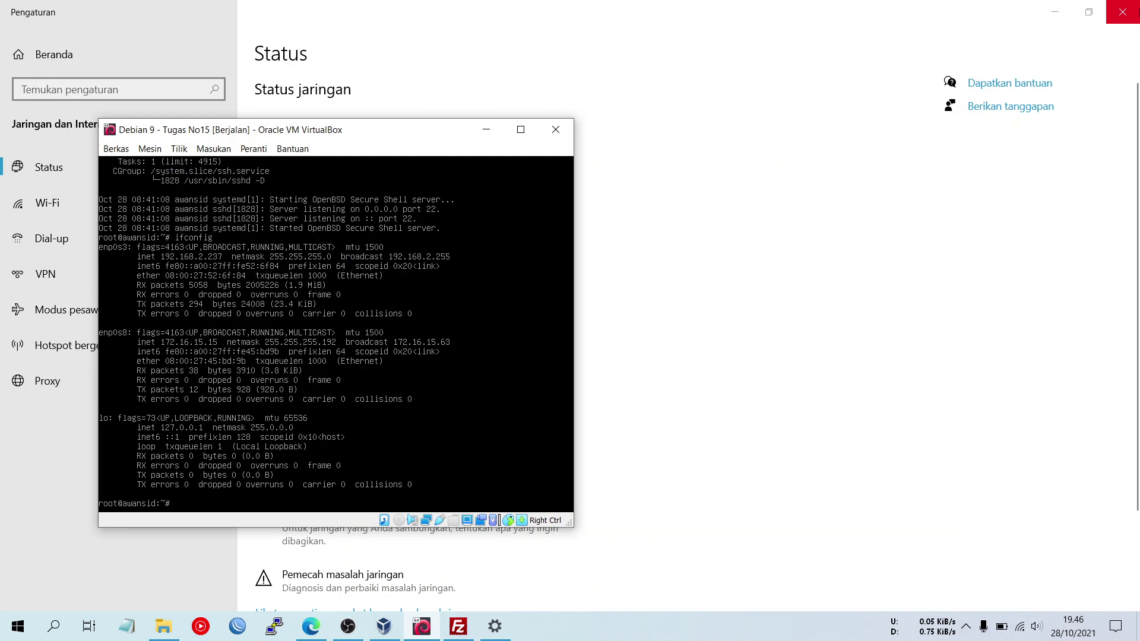
left_click(1123, 12)
left_click_drag(386, 139, 350, 137)
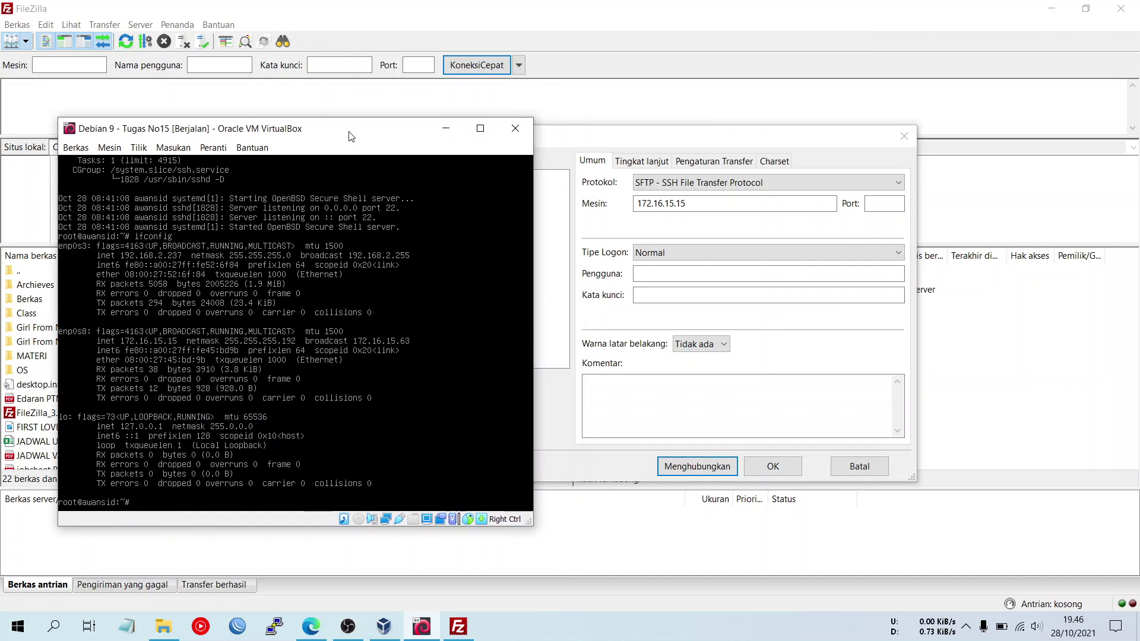
left_click(692, 143)
- Enter the login user name and password, connect over SFTP, and trust the server's host key
left_click(698, 279)
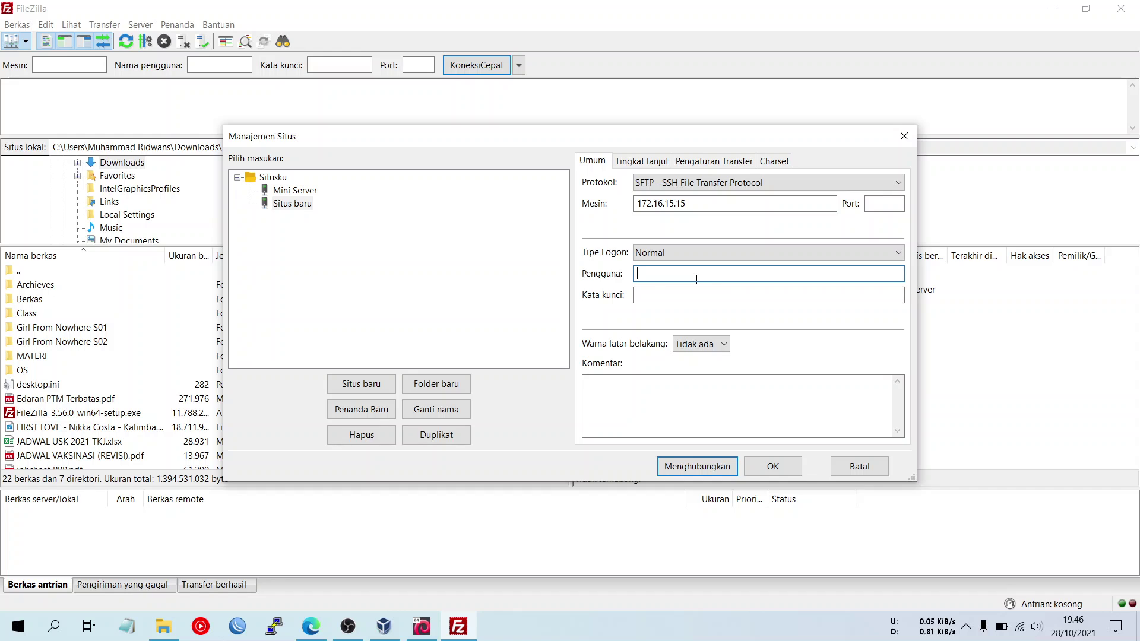
type("aw")
type("ans")
key("BackSpace")
type("nsid")
left_click(698, 294)
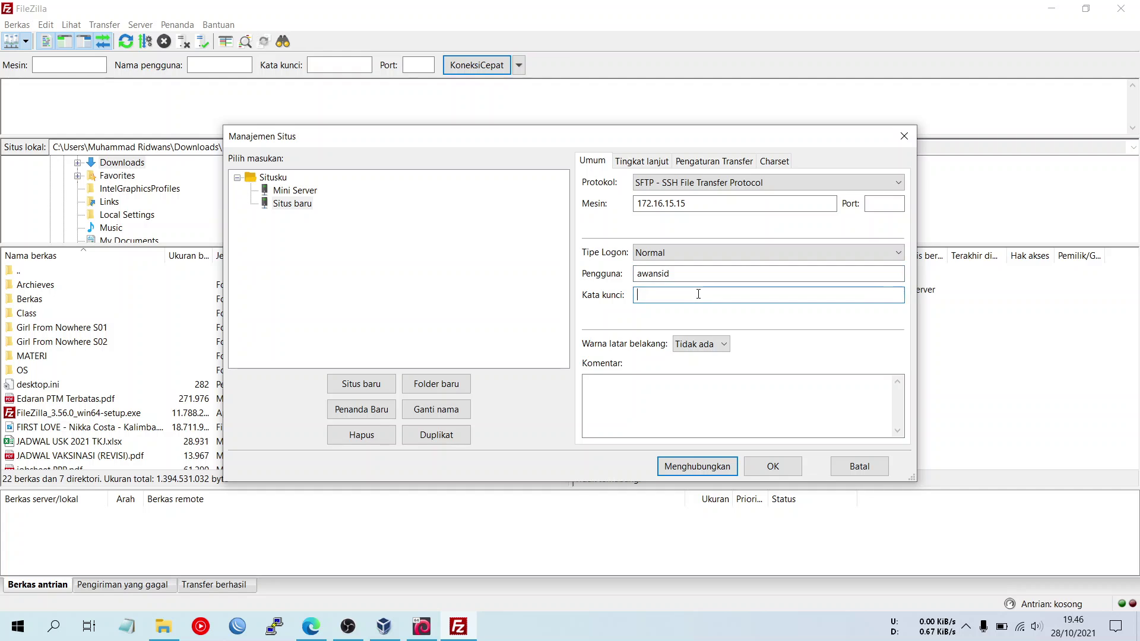
type("••••")
left_click(686, 466)
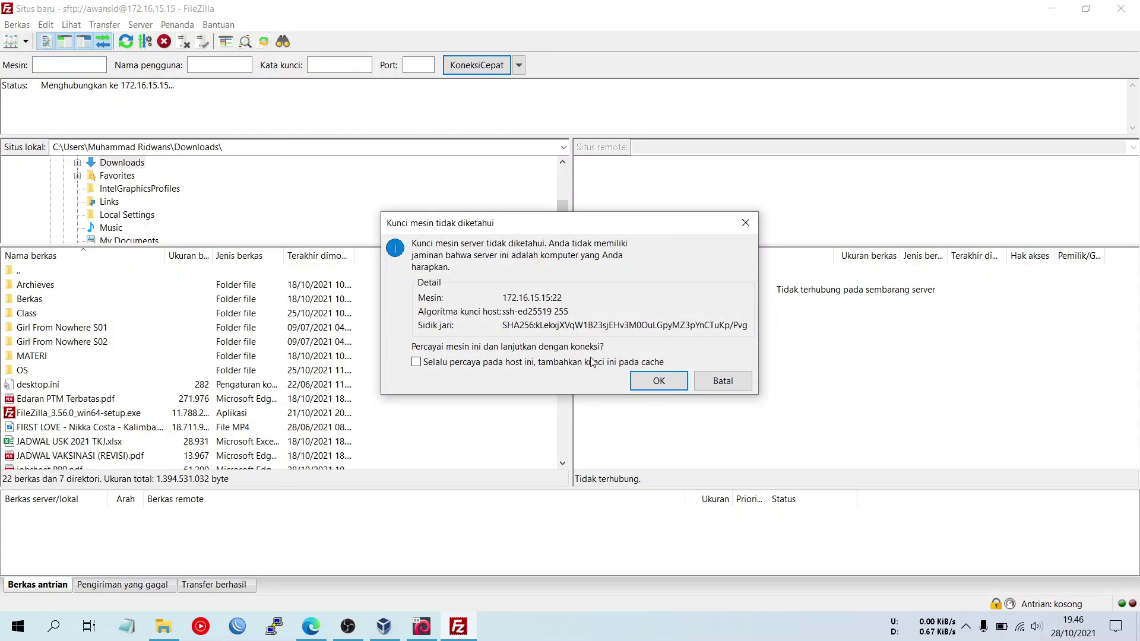
left_click(658, 381)
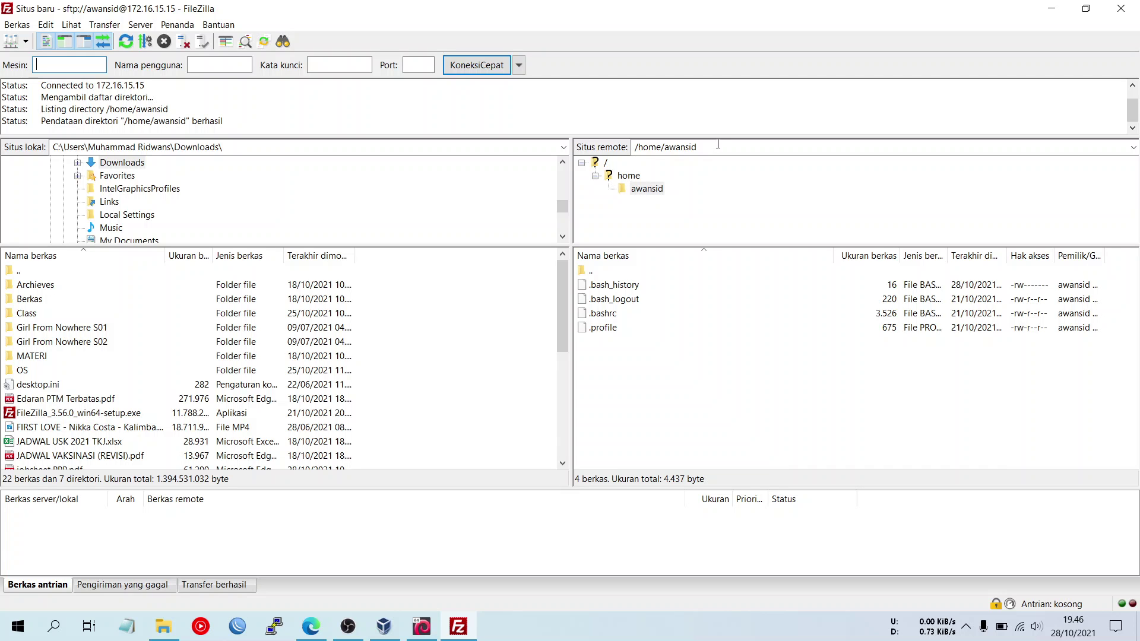
- In the Debian console, change into /home/awansid and list its files with ls and ls -la
left_click(422, 626)
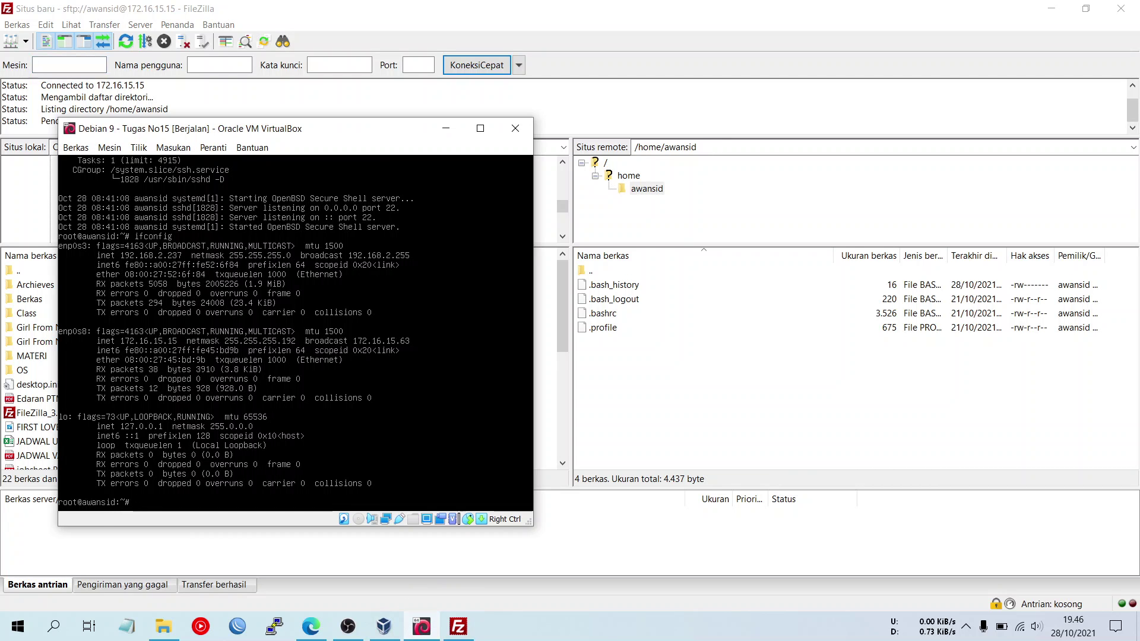
left_click_drag(359, 133, 379, 111)
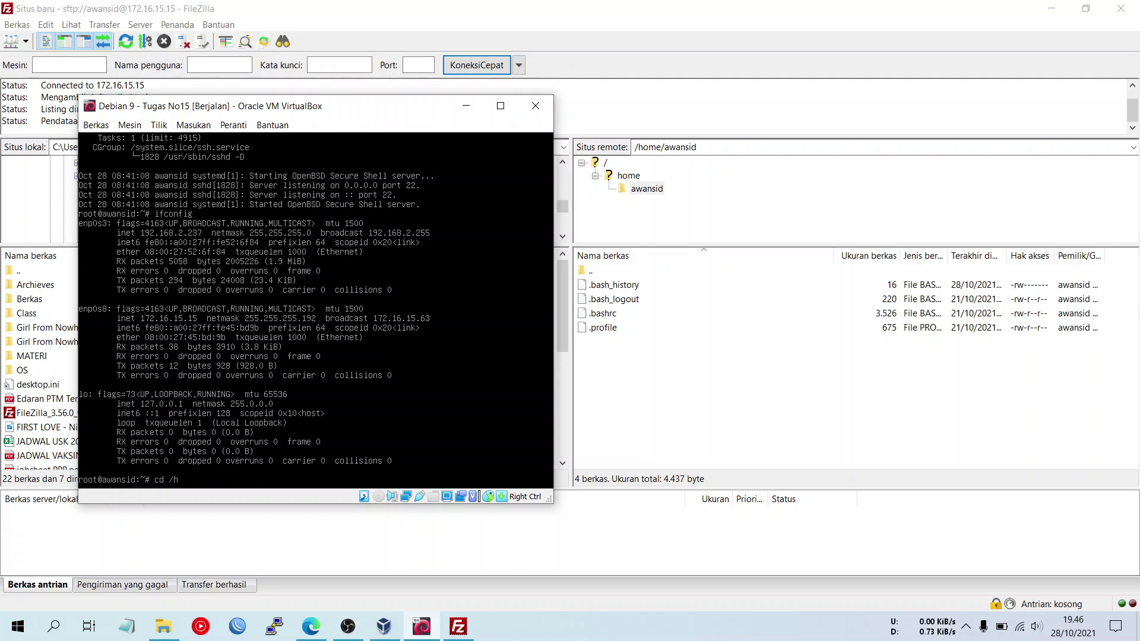
type("ome/awansid")
key("Return")
type("l")
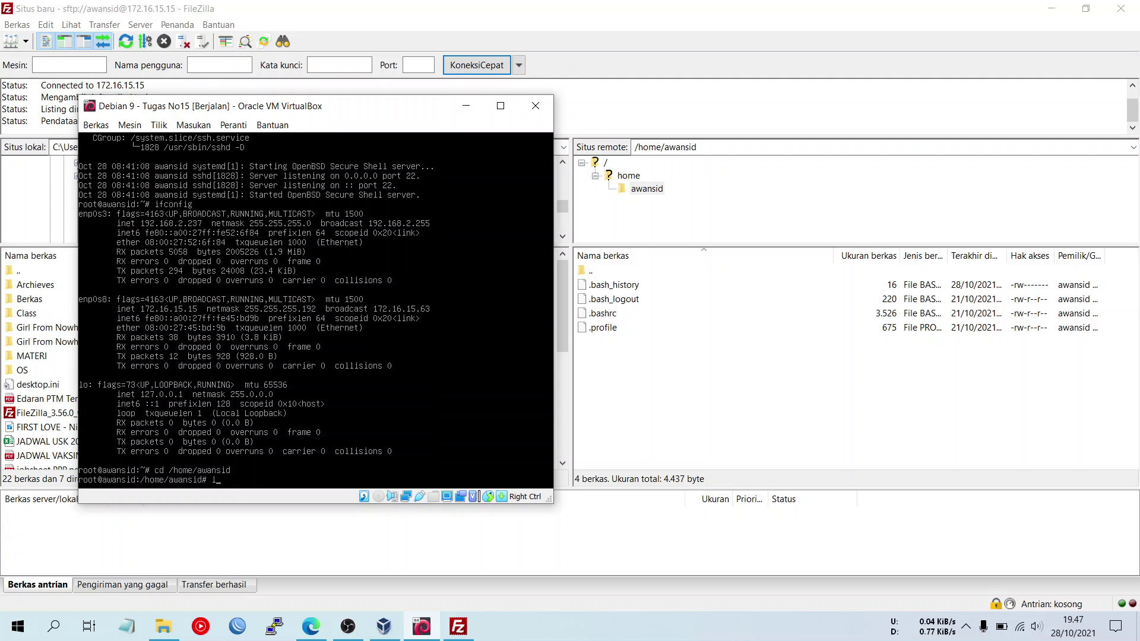
type("s")
key("Return")
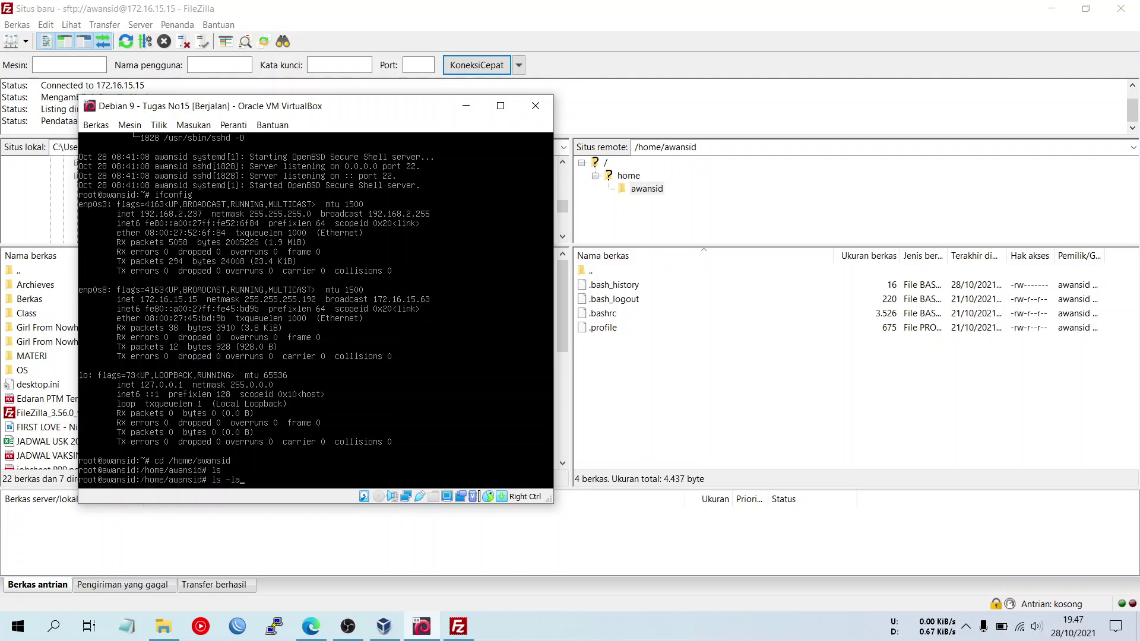
key("Return")
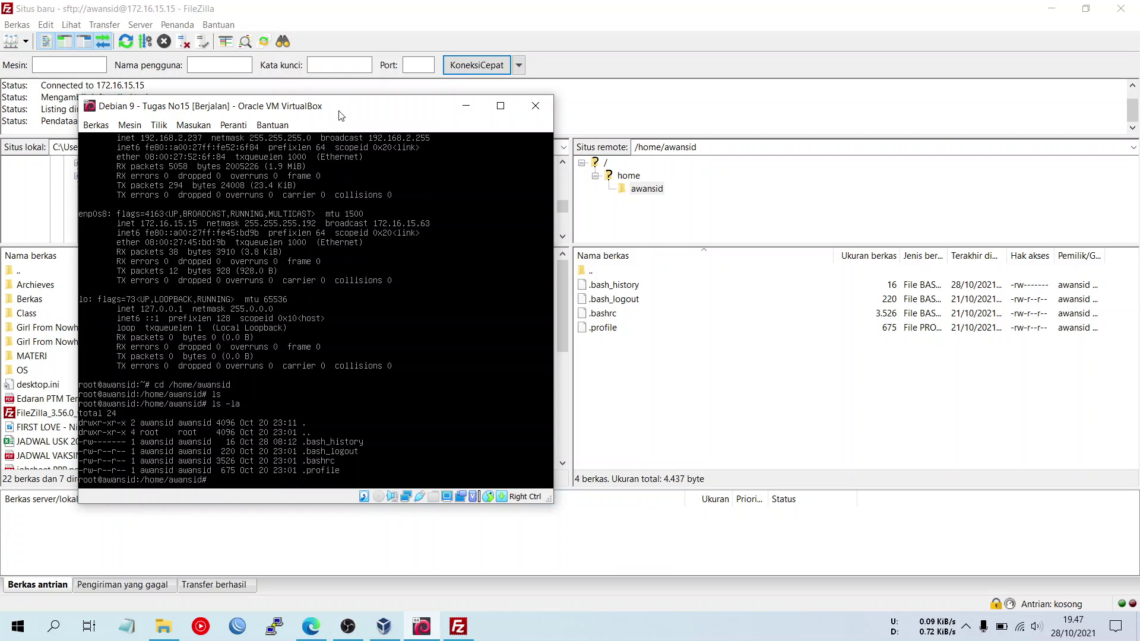
- Nudge the VM window aside and bring FileZilla back to the front
left_click_drag(342, 116, 348, 111)
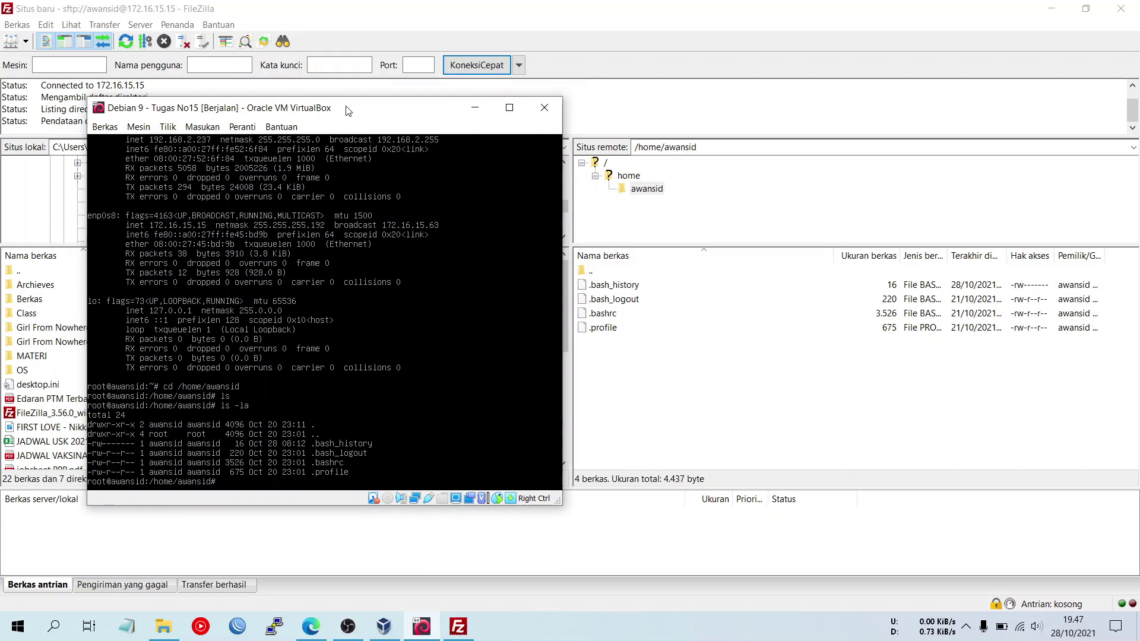
left_click(692, 363)
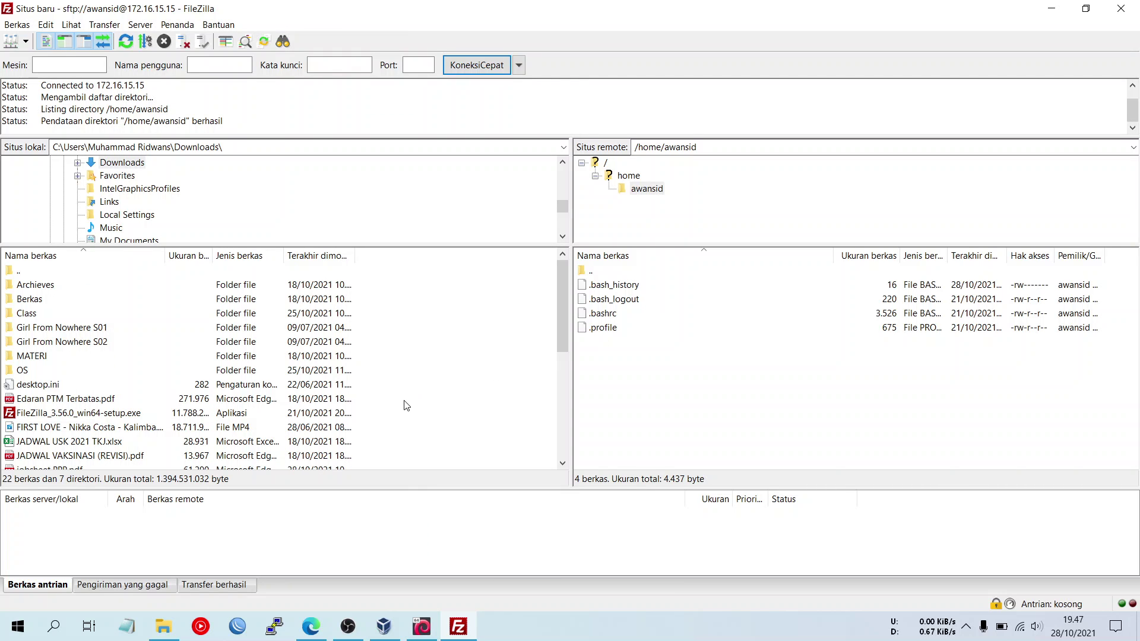
scroll(369, 410, "down", 5)
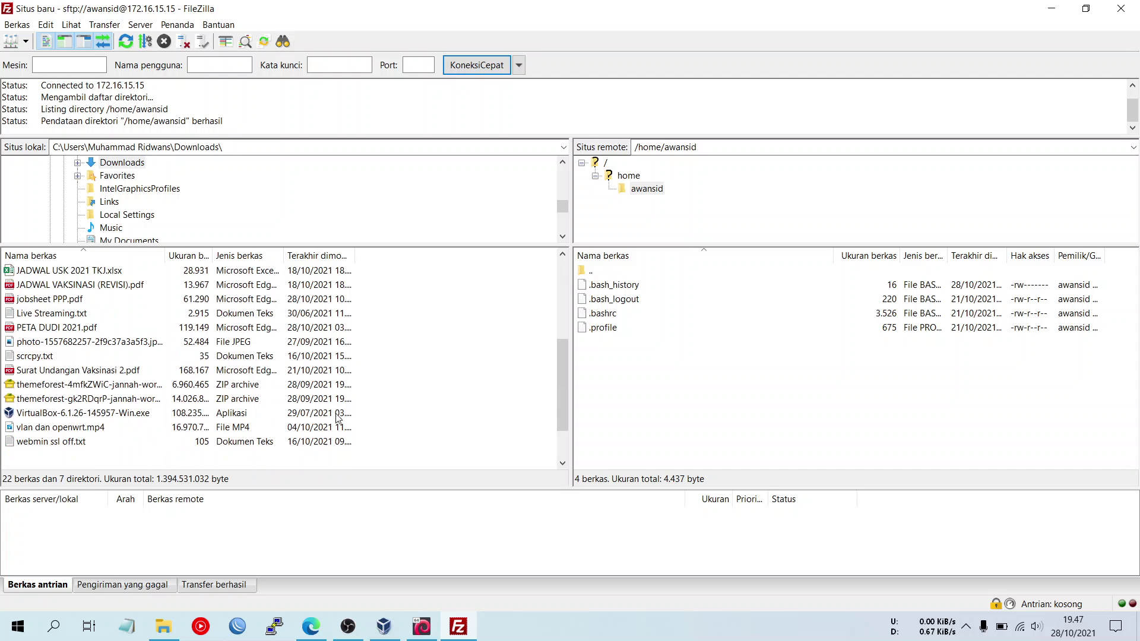
scroll(192, 360, "up", 5)
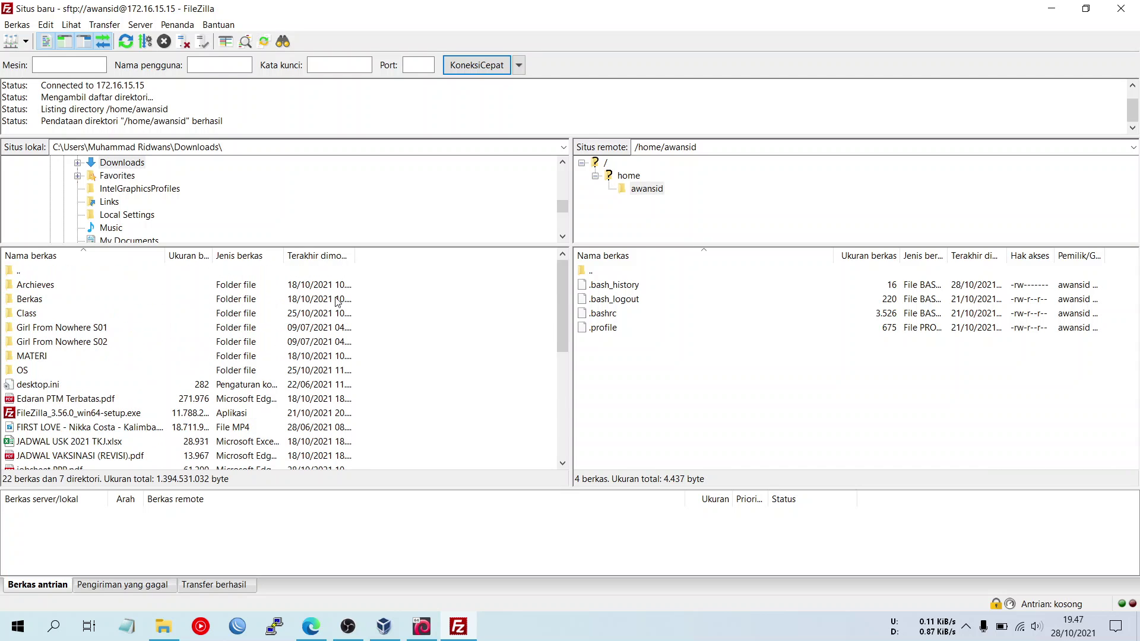
- Select webmin-1.900.tar.gz in FileZilla's local Downloads list
scroll(178, 363, "down", 4)
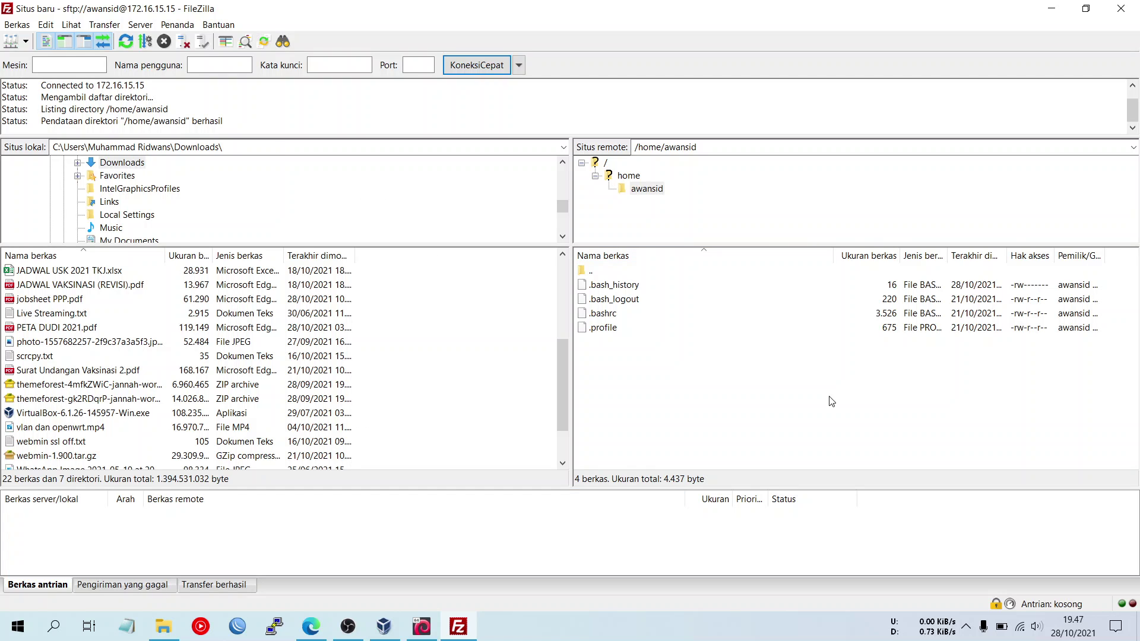
scroll(84, 363, "down", 2)
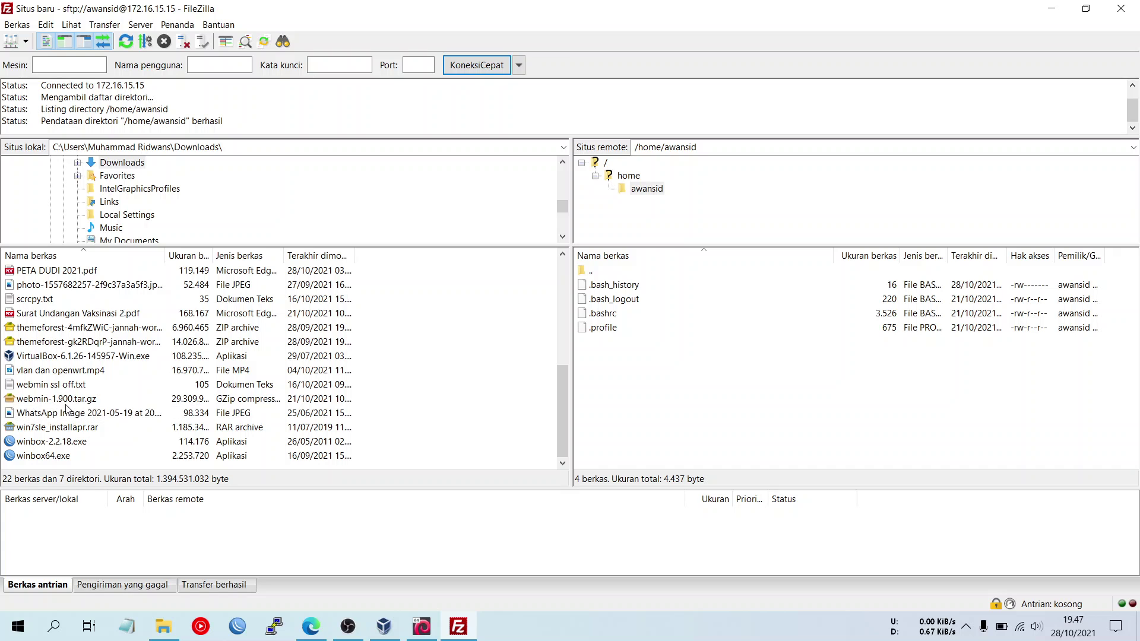
left_click(85, 404)
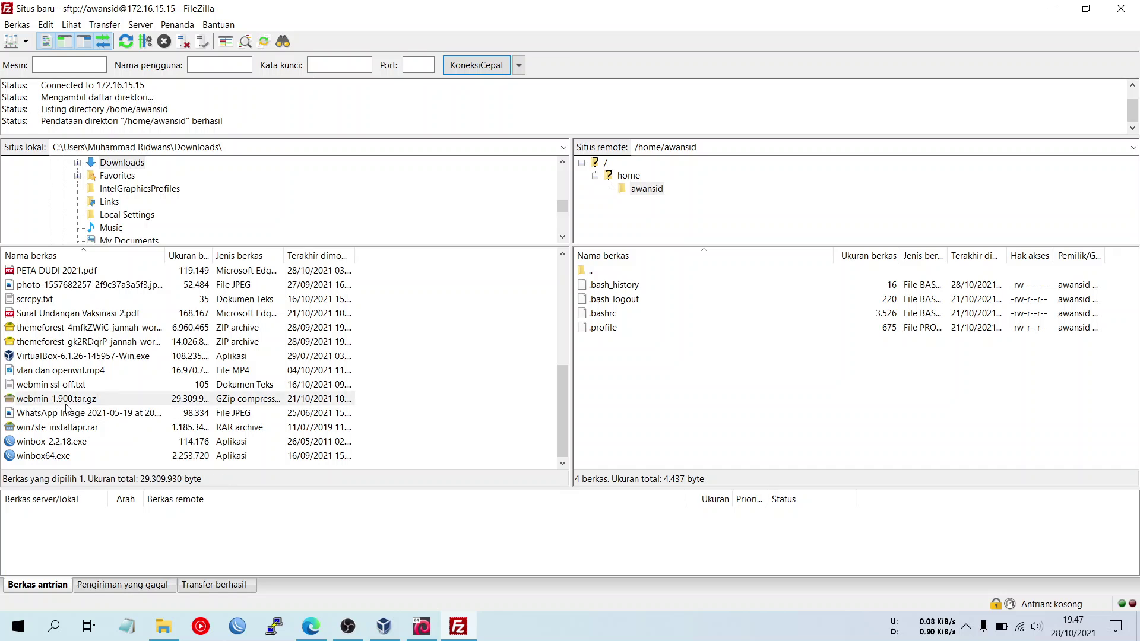
left_click(402, 412)
left_click(326, 400)
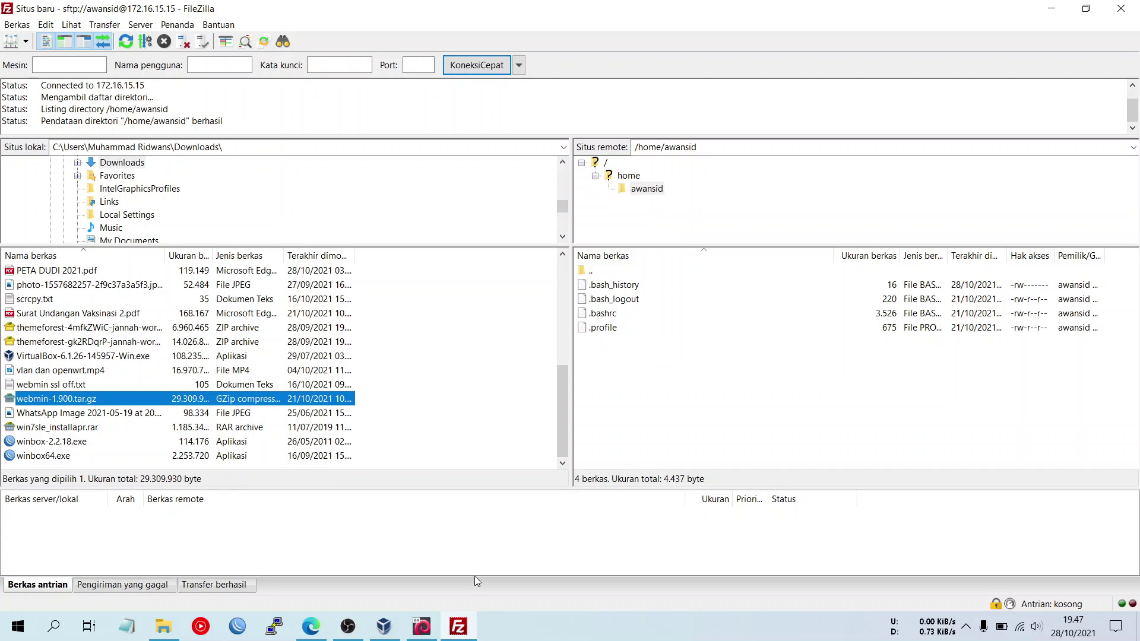
- Move the Debian VM console aside to uncover the local files, then return to FileZilla
left_click(423, 631)
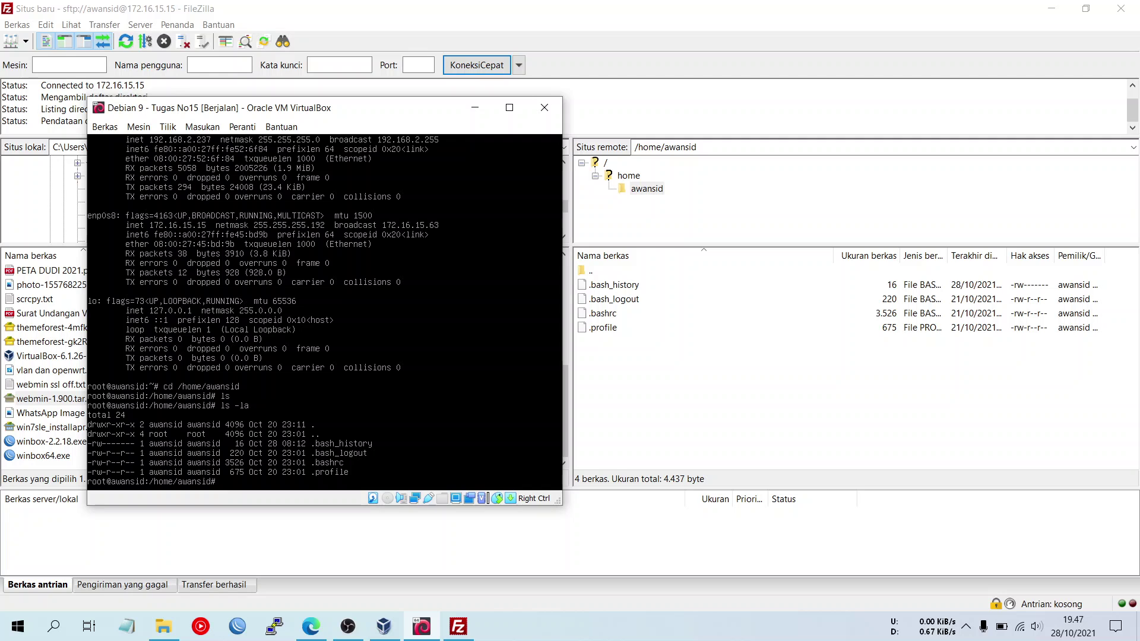
left_click_drag(416, 108, 670, 96)
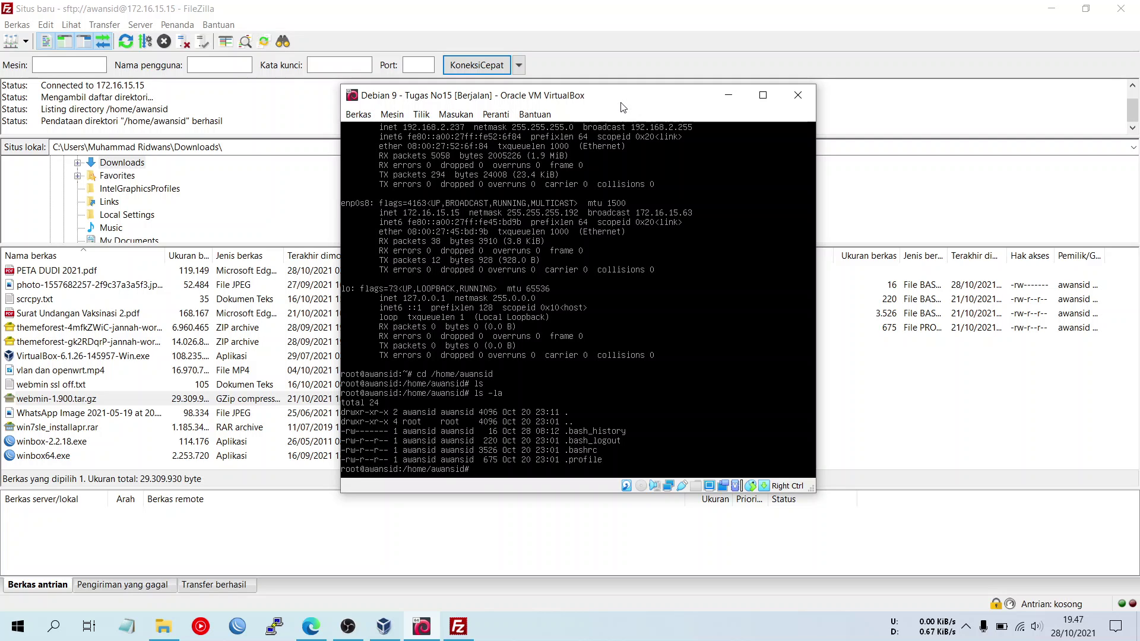
type("et")
left_click(458, 626)
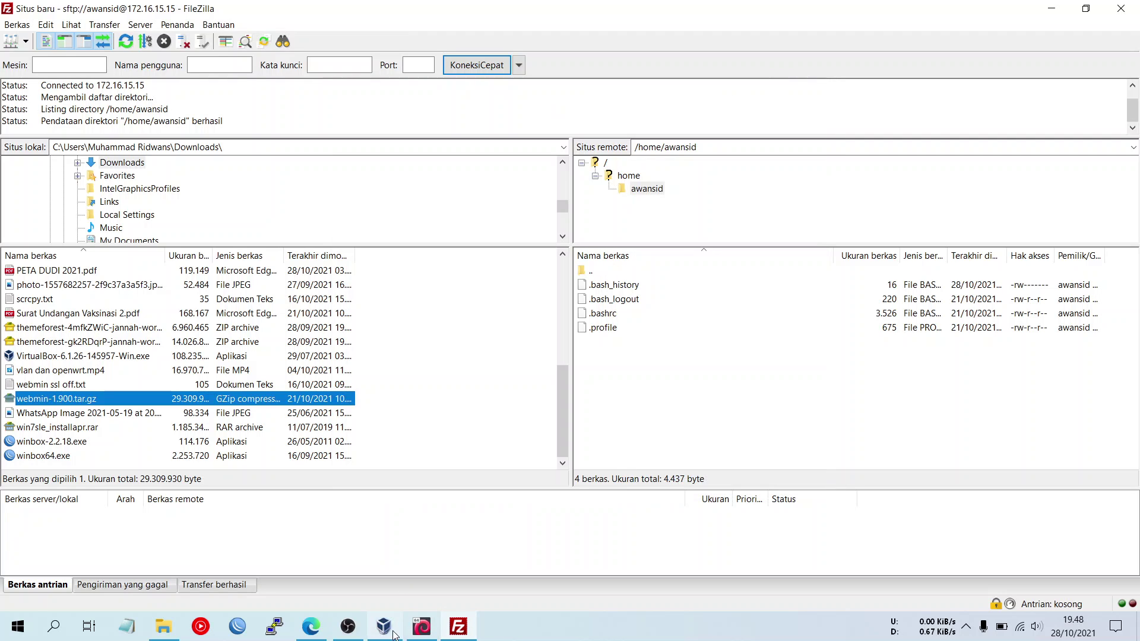
- Copy the webmin tar.gz link address in Edge and start PuTTY with Default Settings
left_click(311, 627)
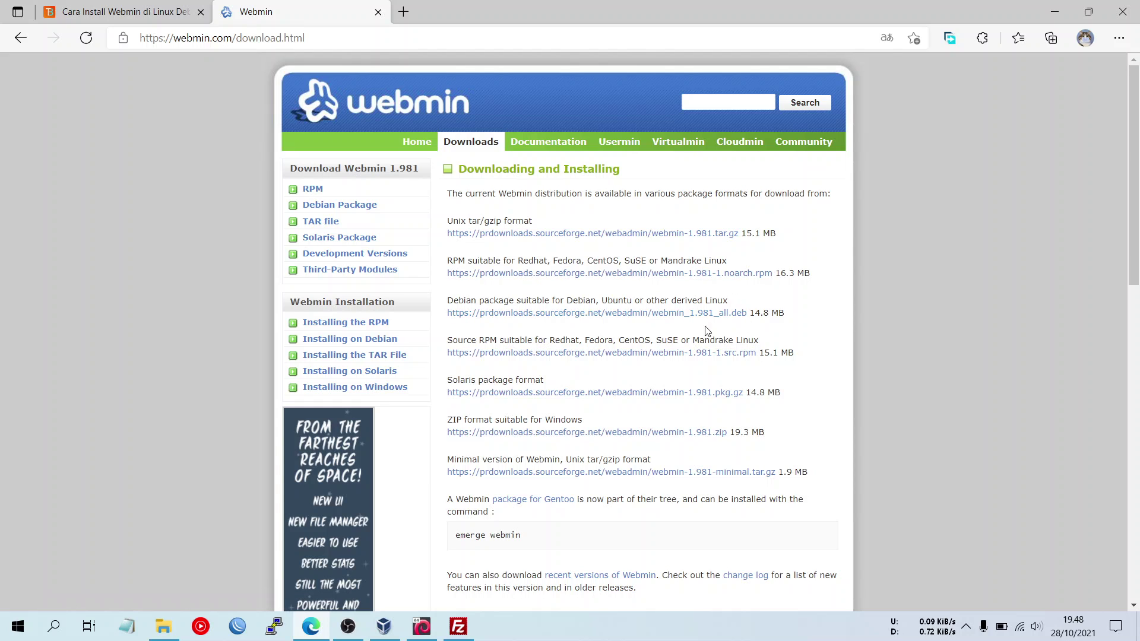
right_click(577, 241)
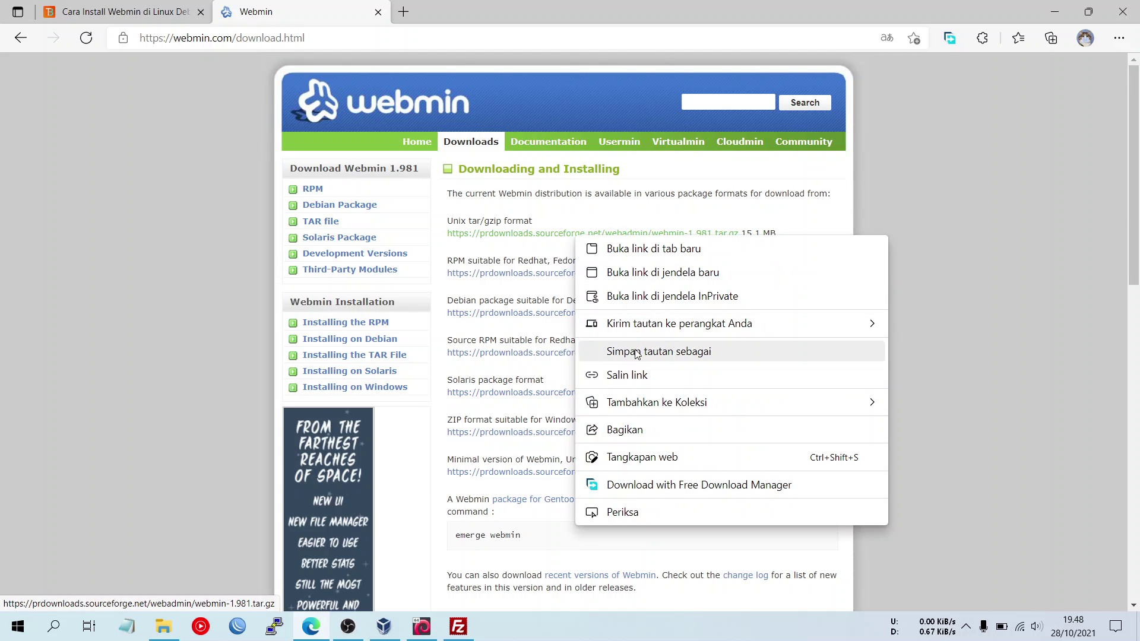
left_click(848, 370)
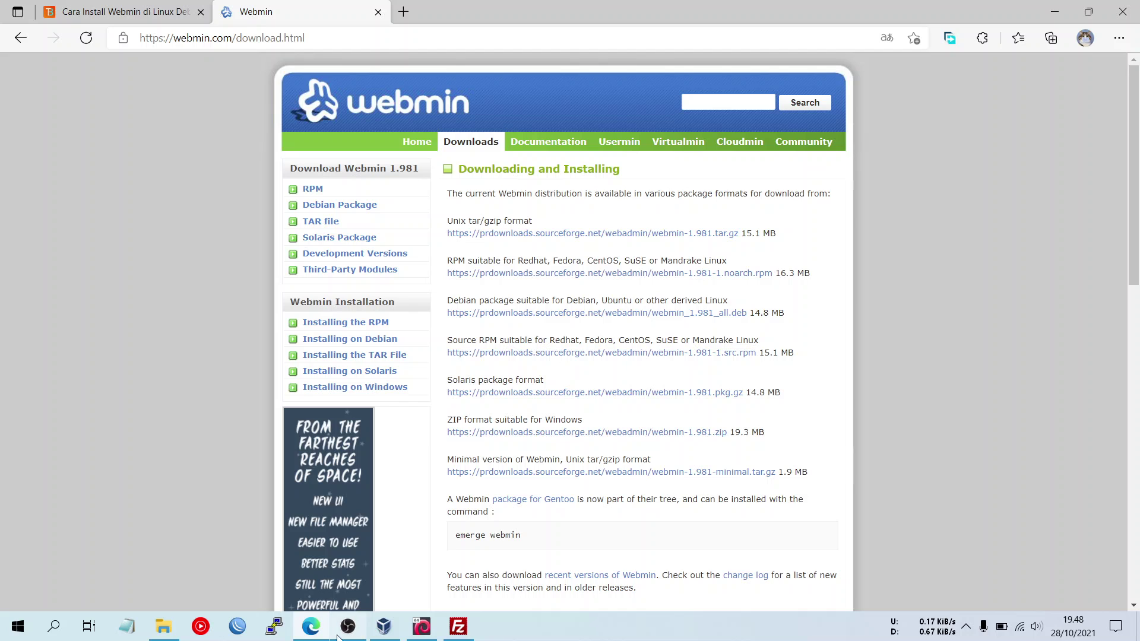
left_click(275, 627)
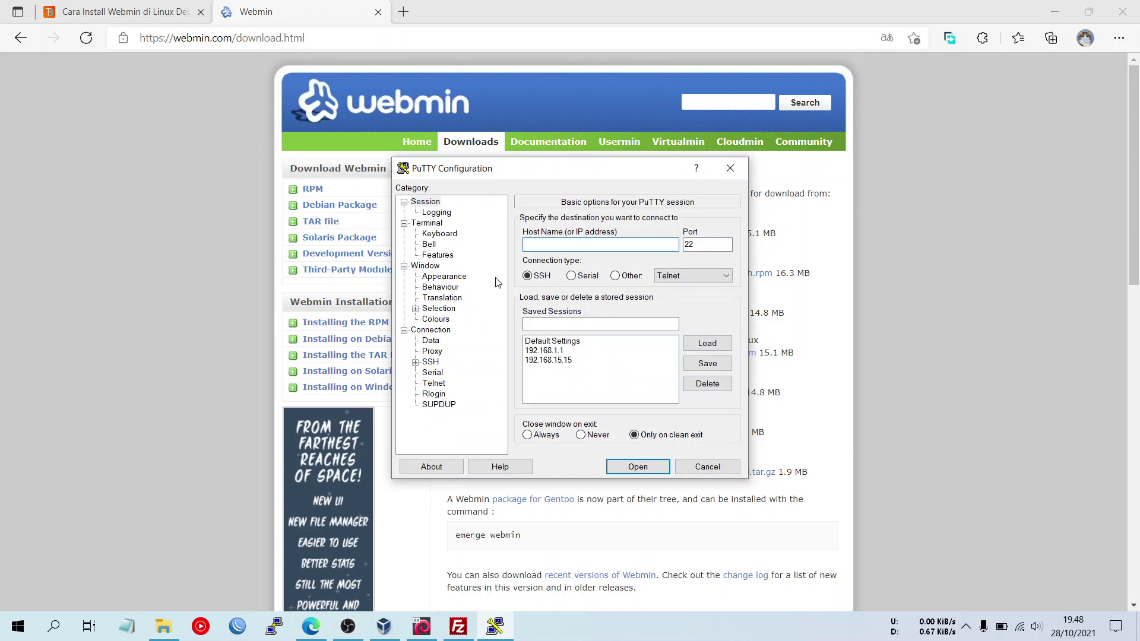
left_click(587, 342)
left_click(610, 246)
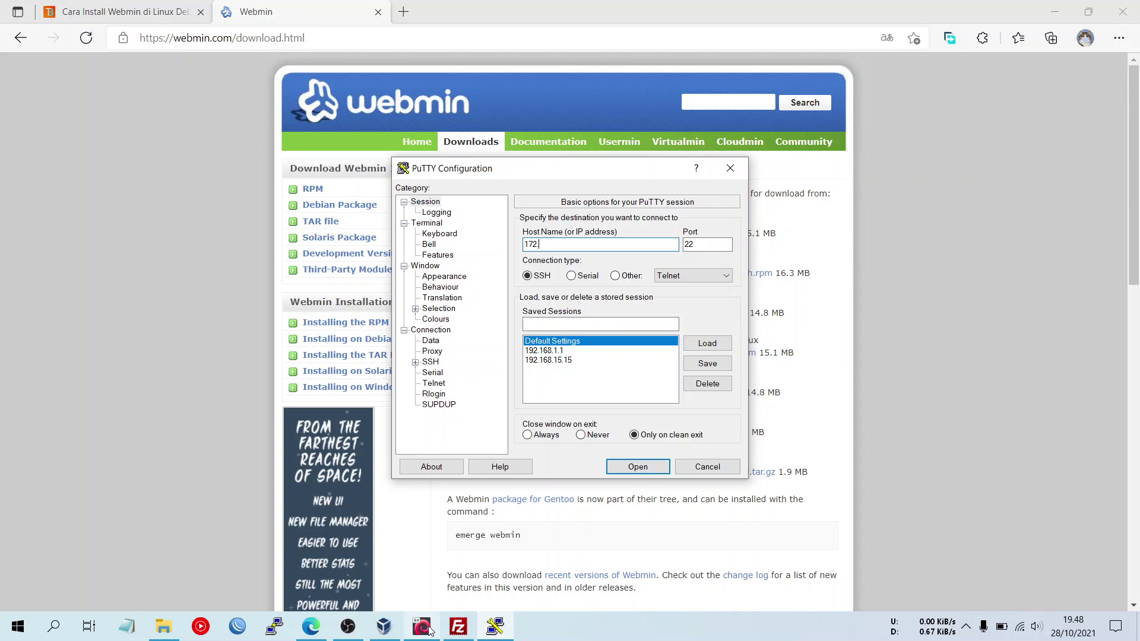
- Look through the Debian VM menus, then minimize the VM window and Edge to reach FileZilla
left_click(423, 627)
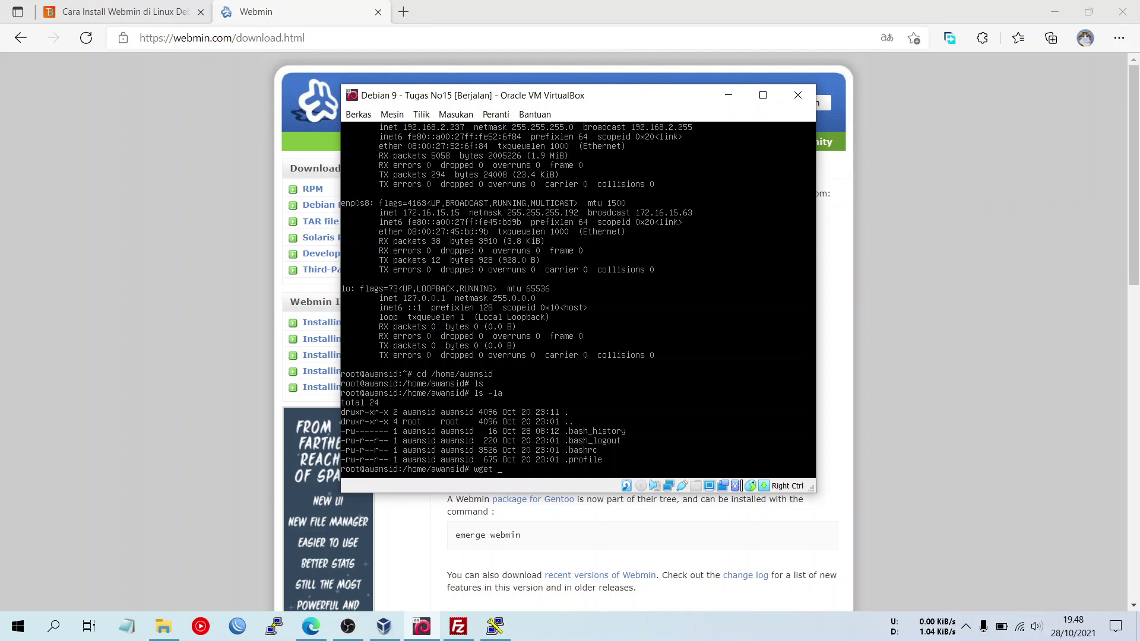
left_click(456, 114)
mouse_move(535, 114)
left_click(604, 107)
left_click(971, 223)
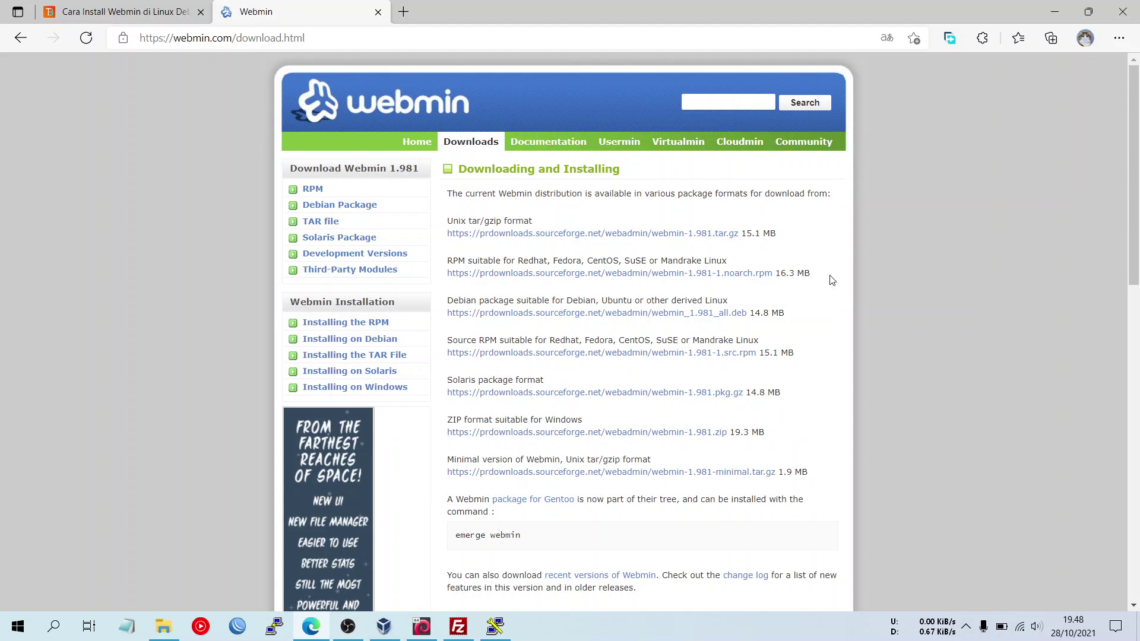
left_click(434, 630)
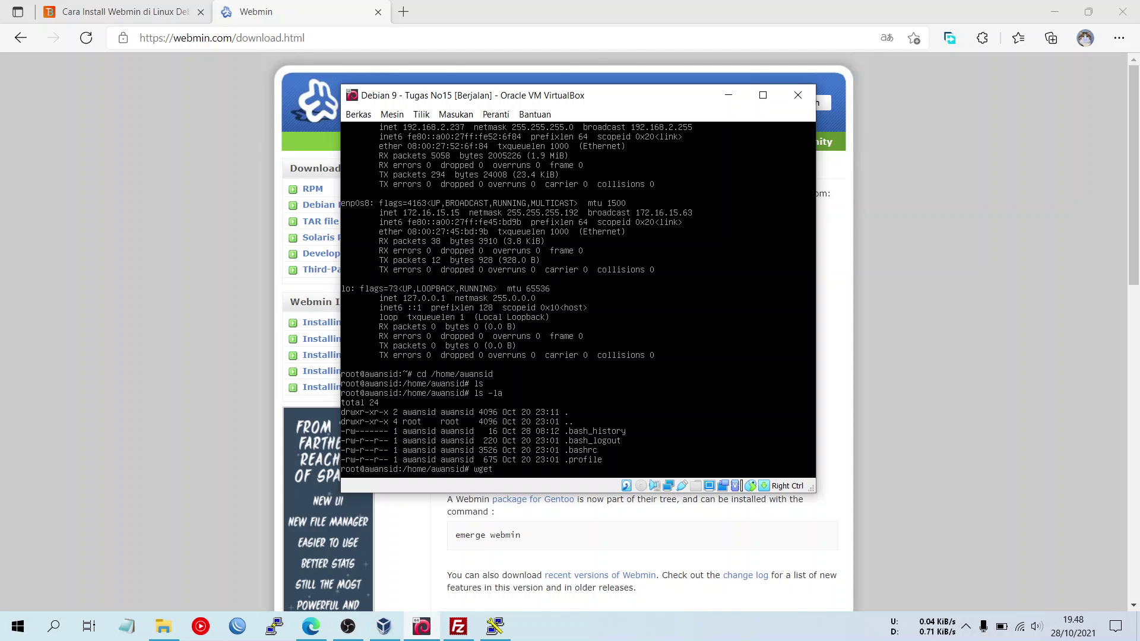
left_click(730, 96)
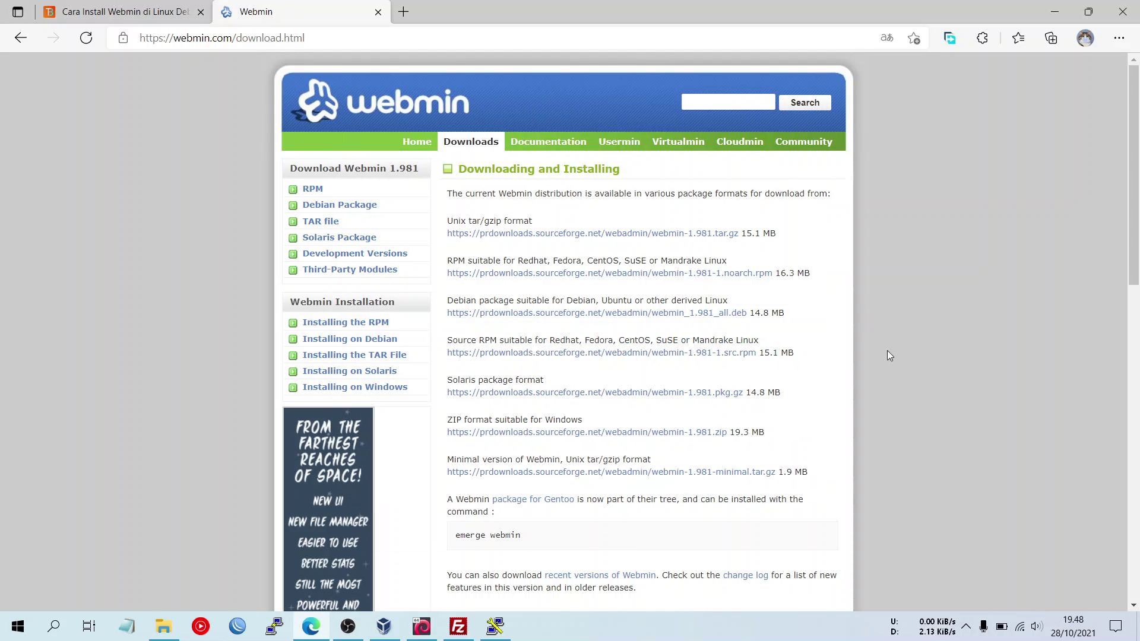
left_click(1054, 11)
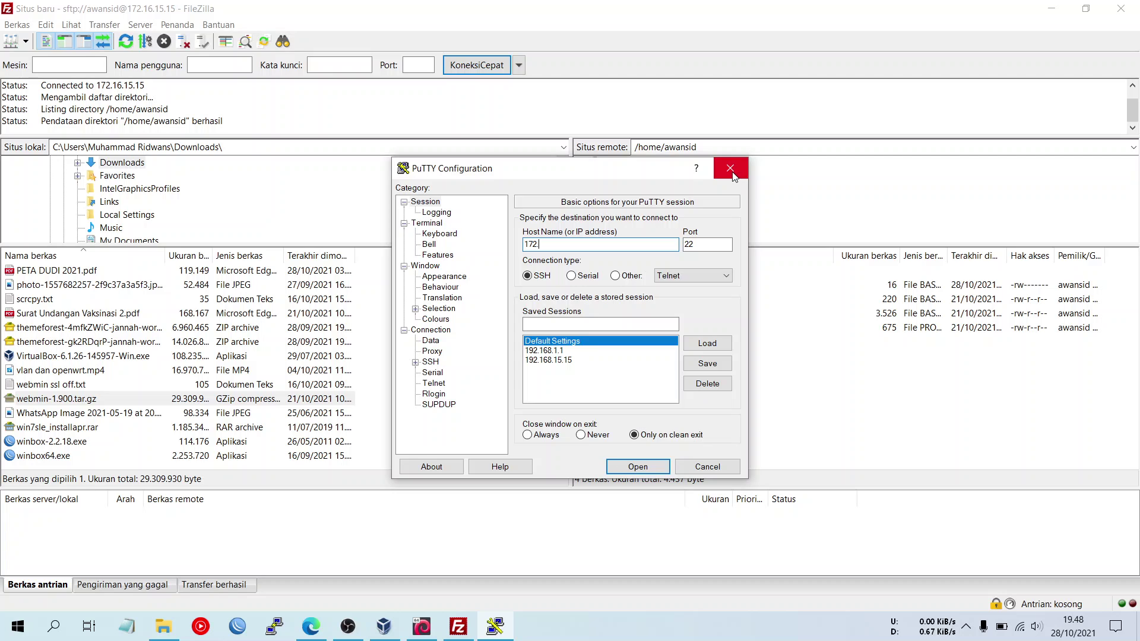
- Close PuTTY, upload webmin-1.900.tar.gz to /home/awansid, and bring the Debian VM back up
left_click(734, 173)
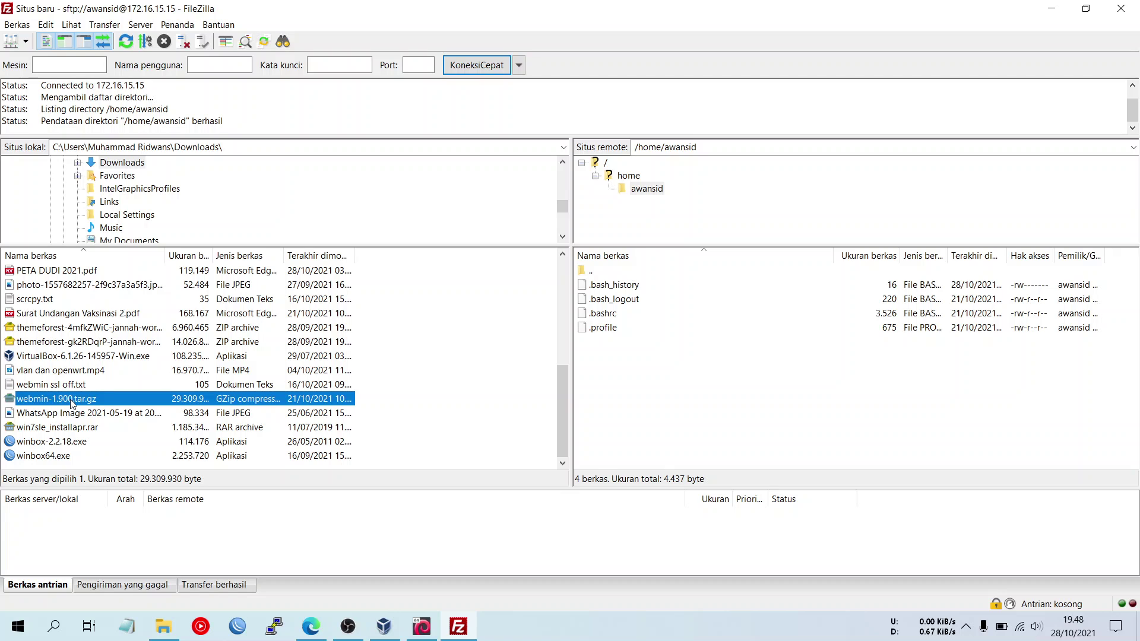
left_click_drag(74, 400, 126, 409)
right_click(129, 401)
left_click(151, 409)
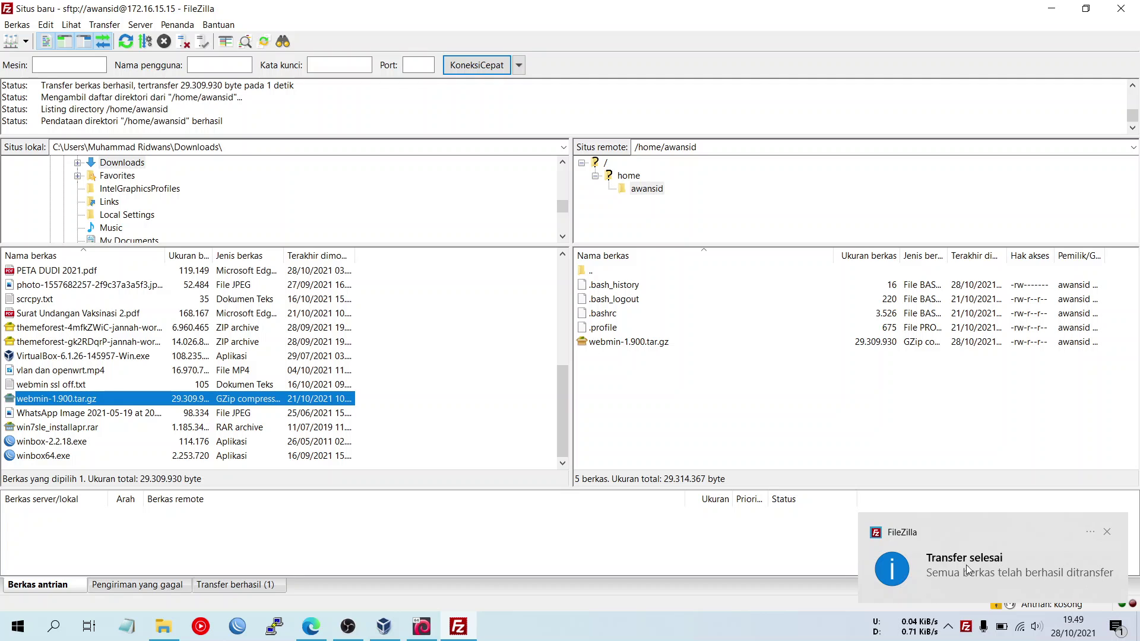
left_click(1108, 532)
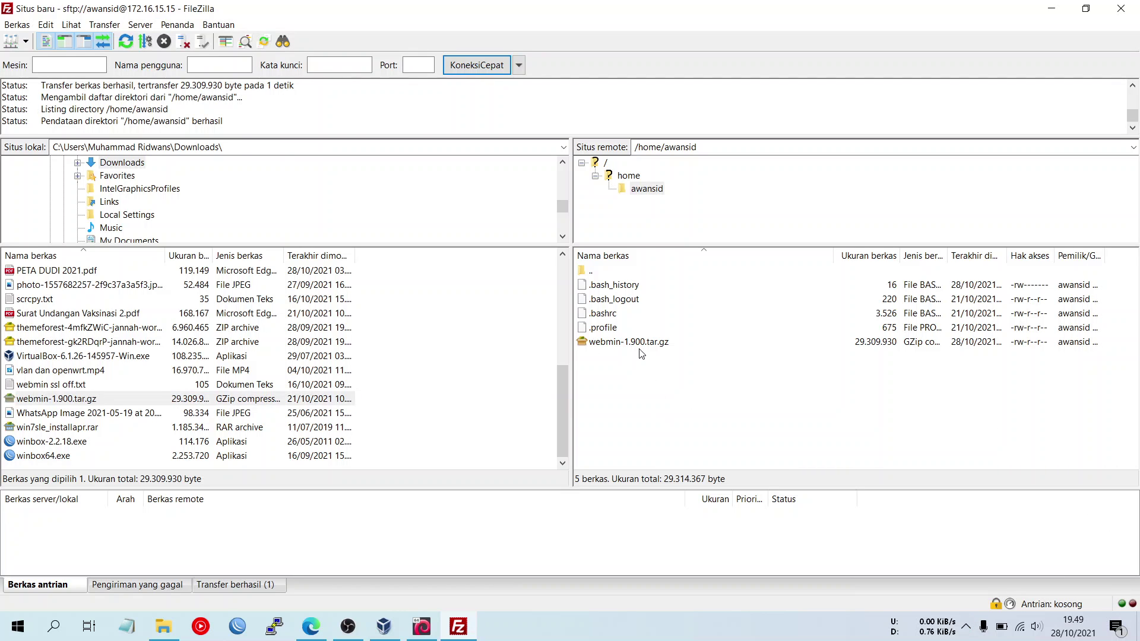
left_click(438, 634)
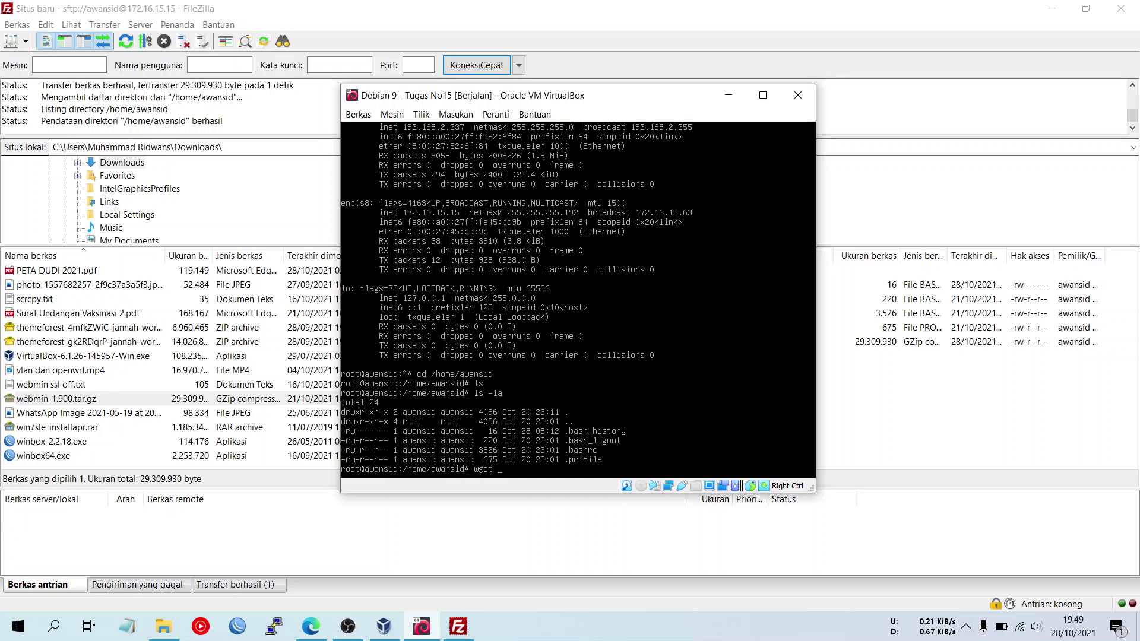
- Run ls and ls -la in the Debian terminal, showing webmin-1.900.tar.gz at 29309930 bytes
left_click_drag(544, 101, 263, 112)
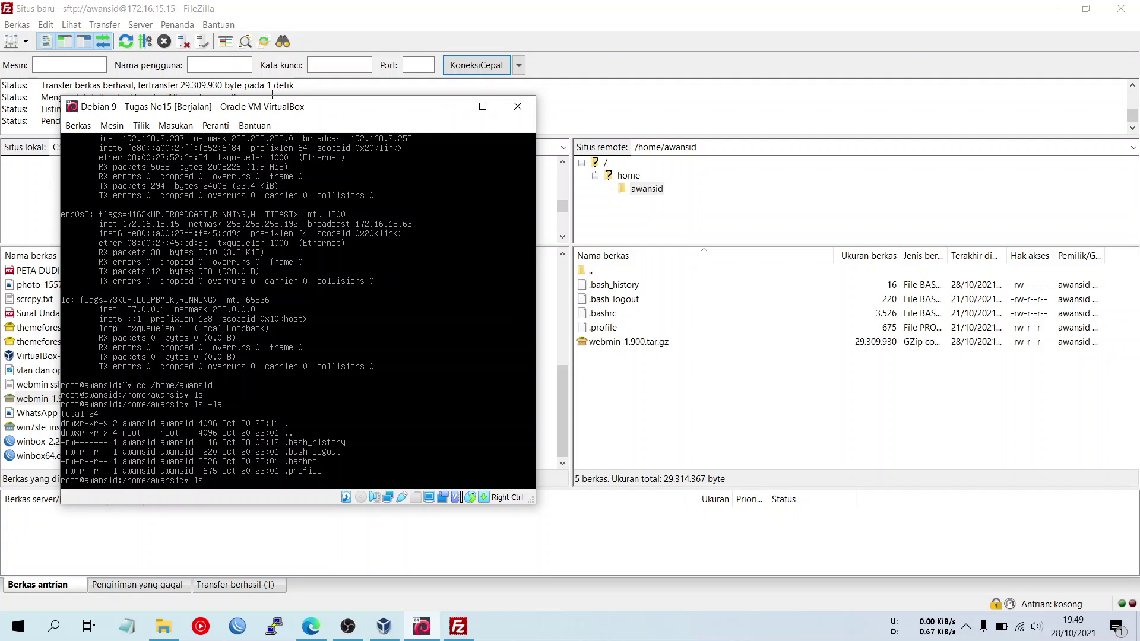
key("Return")
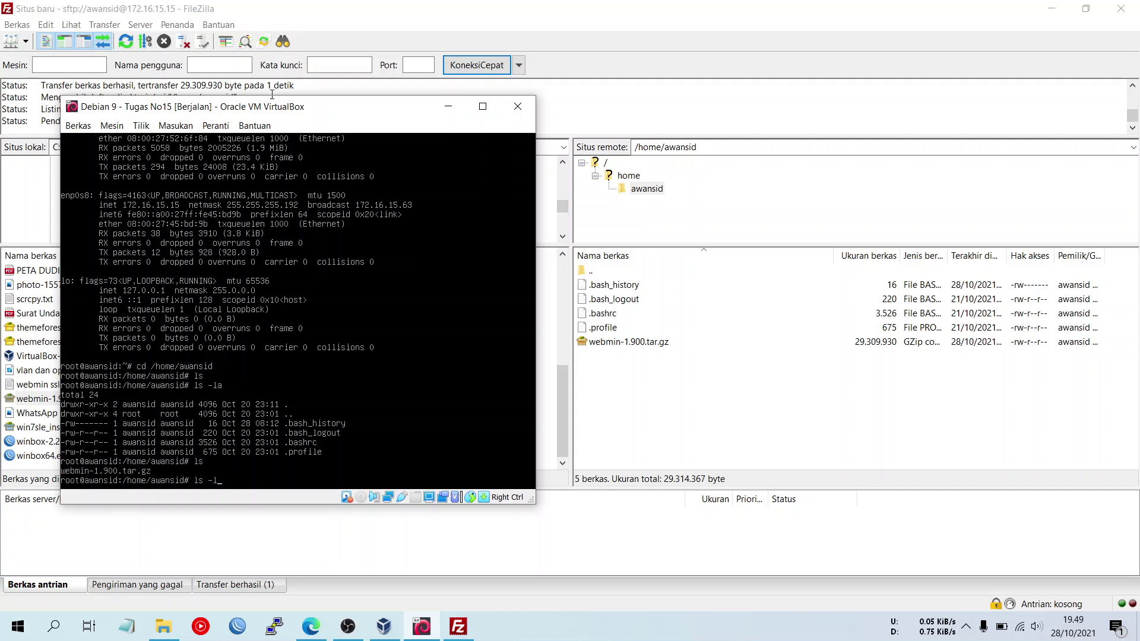
key("Return")
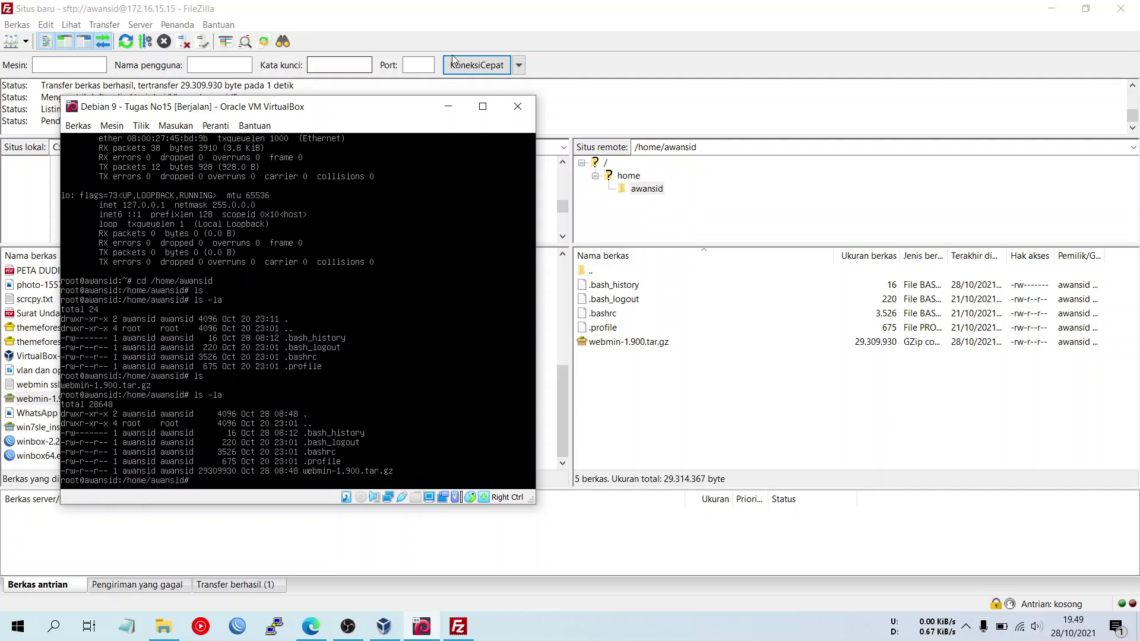
- Minimize FileZilla and close the Downloads Explorer window
left_click(1052, 9)
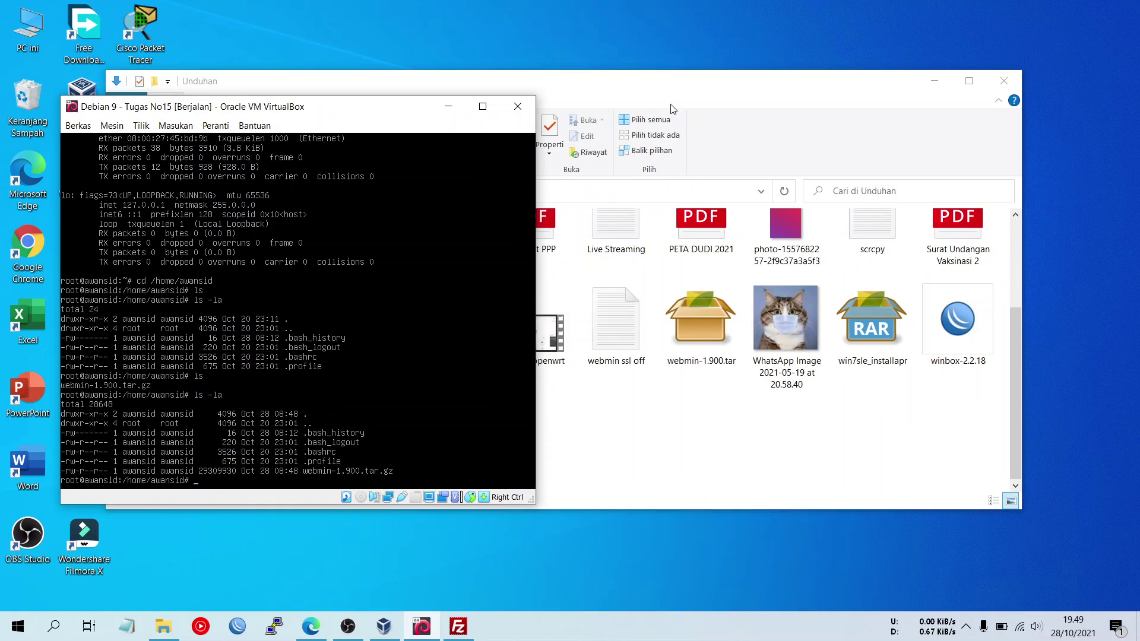
left_click_drag(325, 108, 553, 105)
left_click(1006, 78)
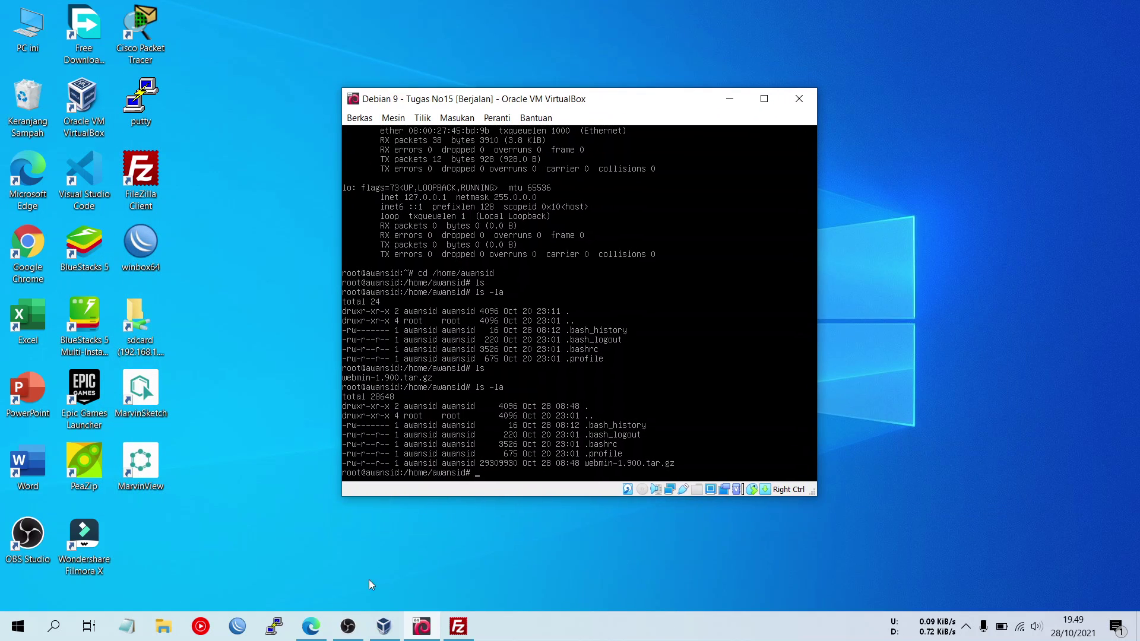
- Show the Edge tutorial's wget, tar -xzvf and ./setup.sh steps, then bring the Debian VM forward
left_click(310, 626)
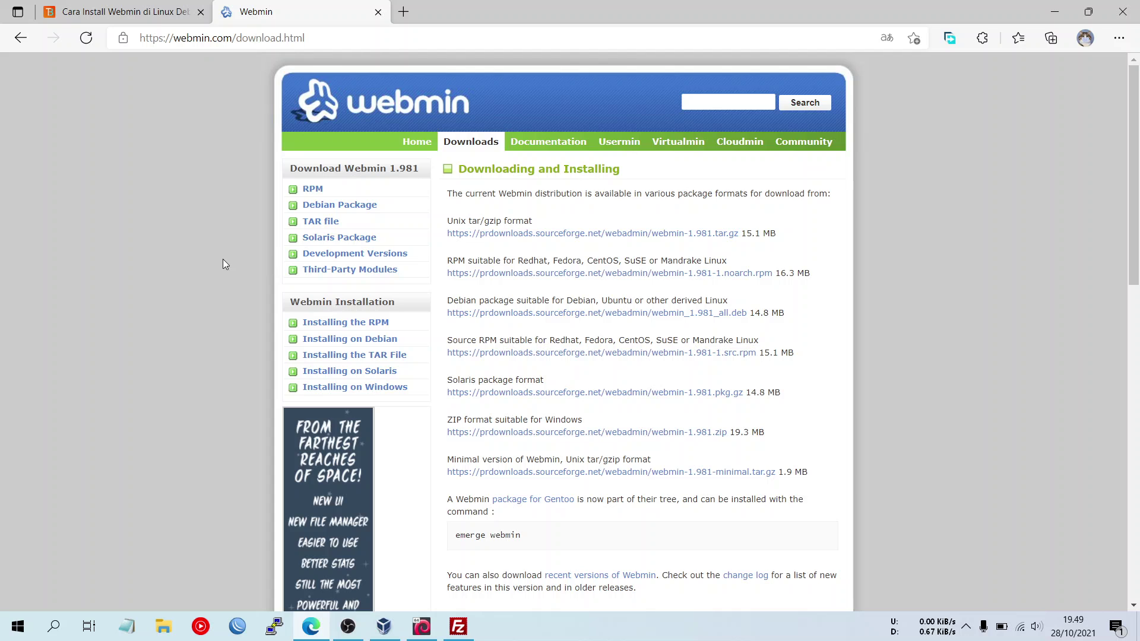
key("ctrl+shift+Tab")
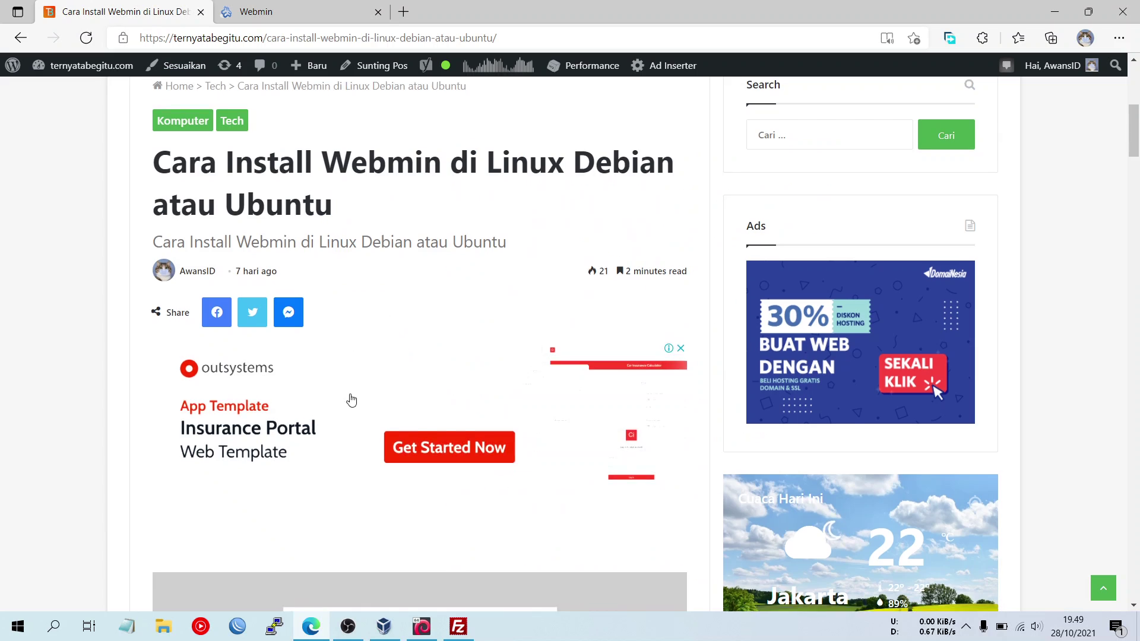
scroll(375, 458, "down", 15)
scroll(374, 458, "down", 20)
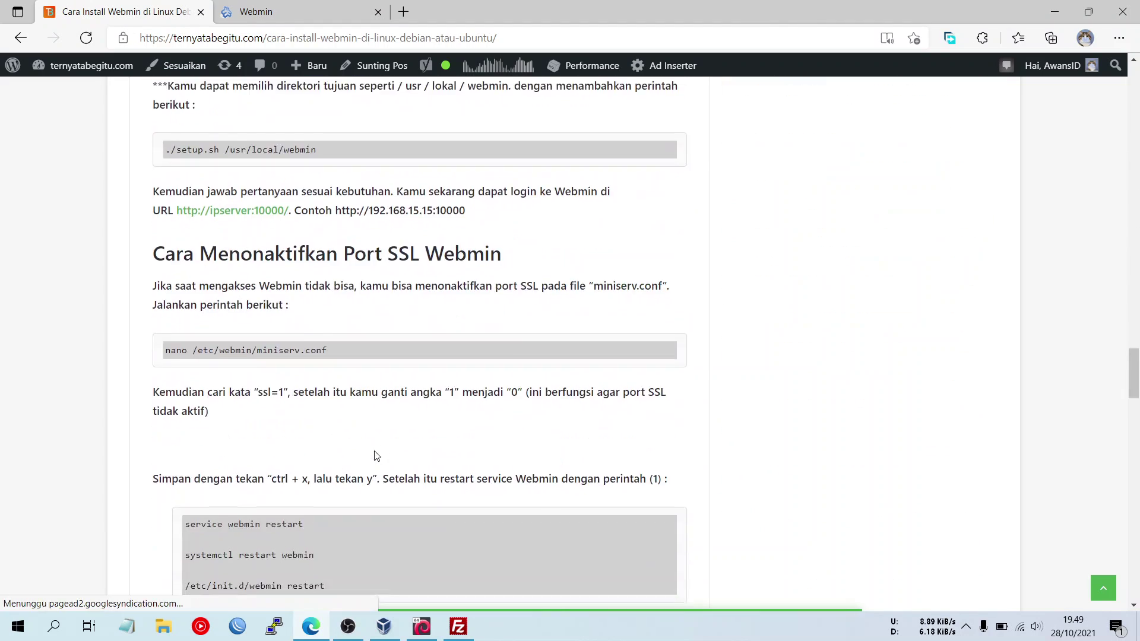
scroll(375, 455, "up", 6)
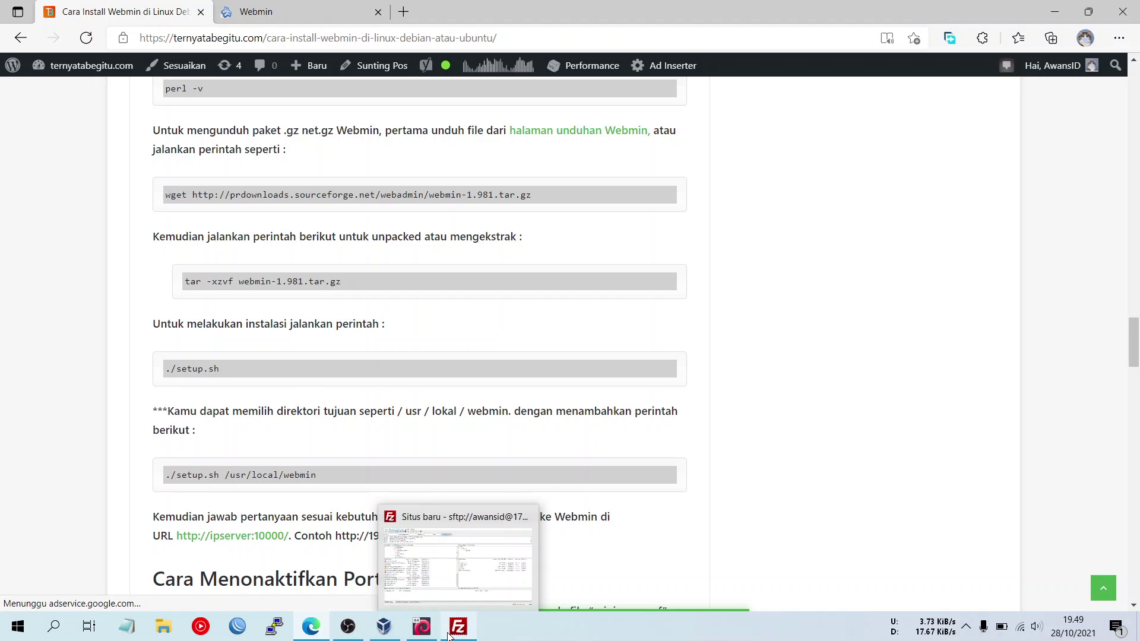
left_click(422, 627)
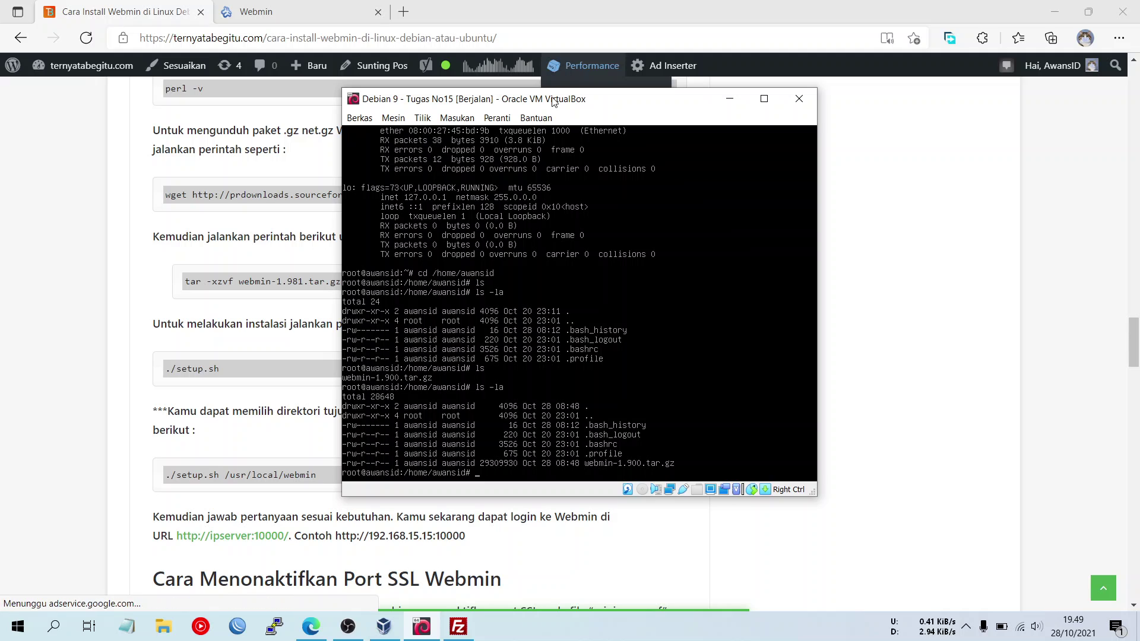
- Extract the archive with tar -xzvf webmin-1.900.tar.gz in the VM terminal
left_click_drag(553, 102, 647, 113)
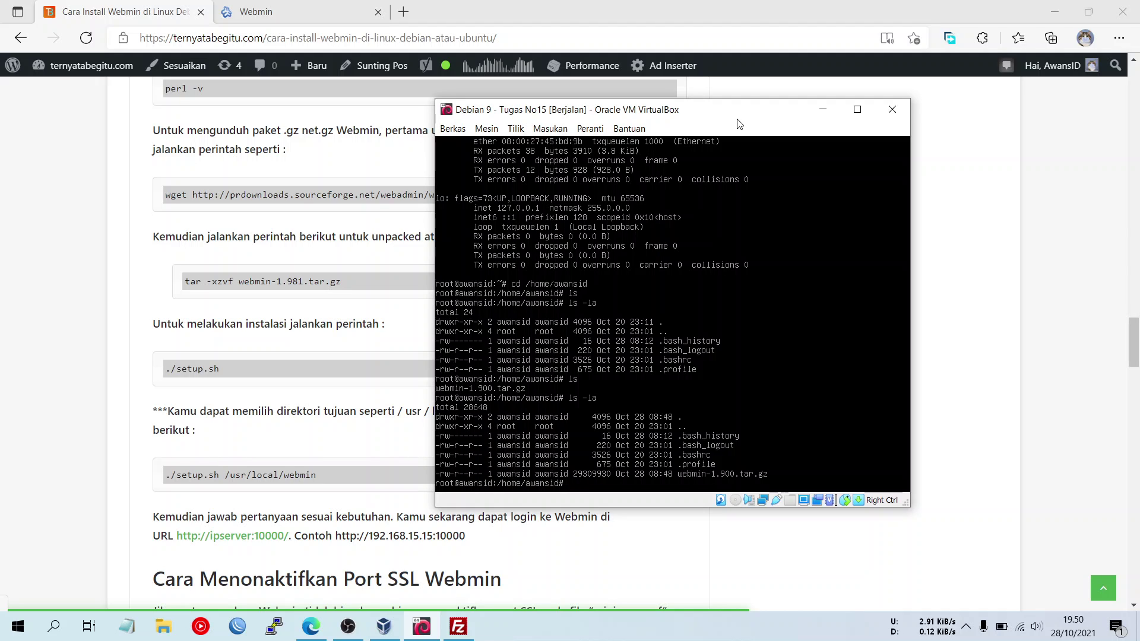
type("tar -")
type("xz")
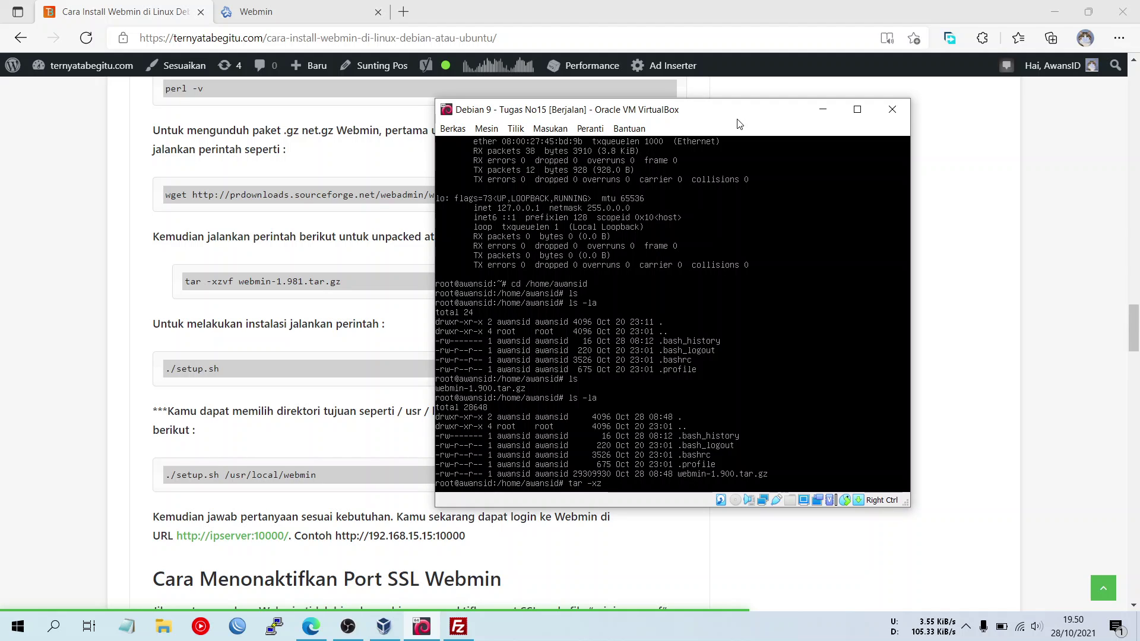
type("vf")
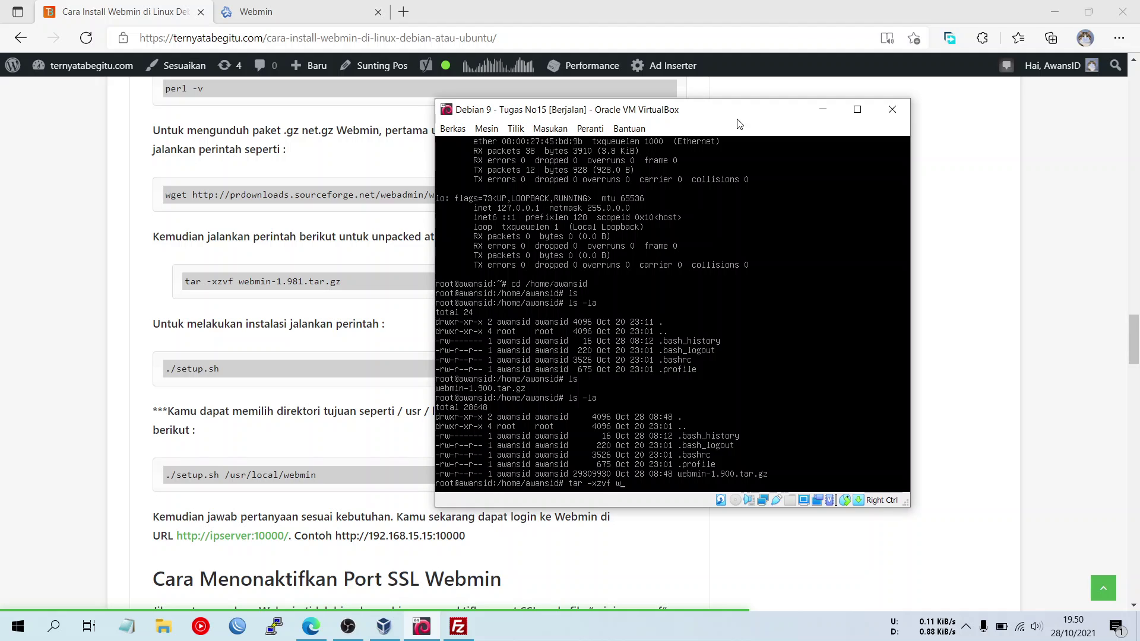
type("web")
key("Tab")
key("Return")
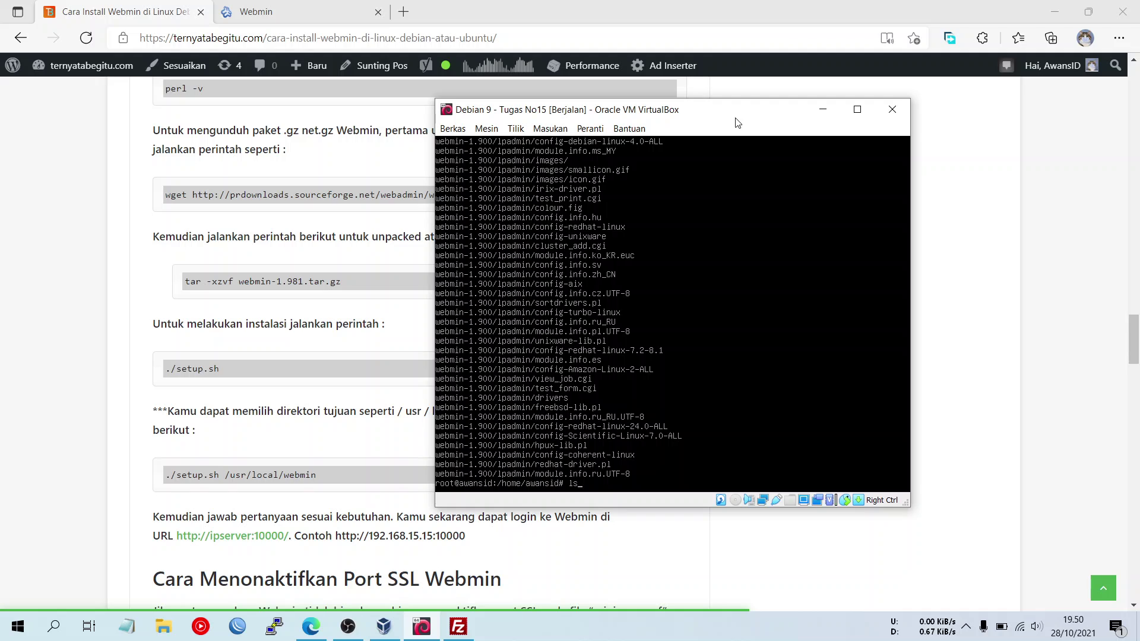
- List the home folder and change into webmin-1.900/
key("Return")
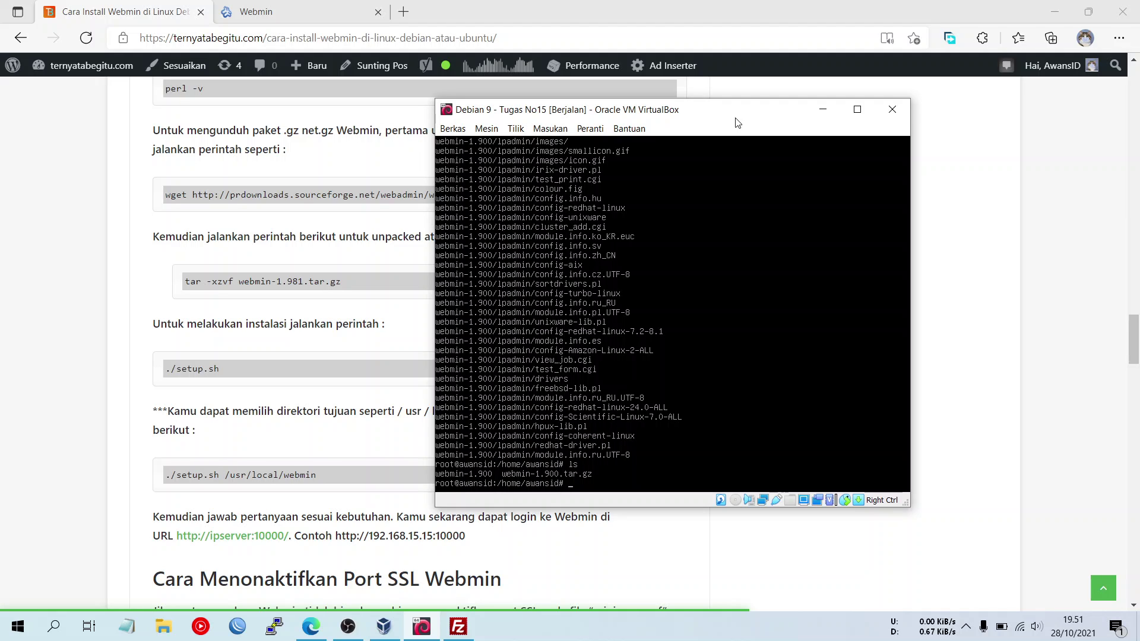
type("cd webmin-1.900/")
key("Return")
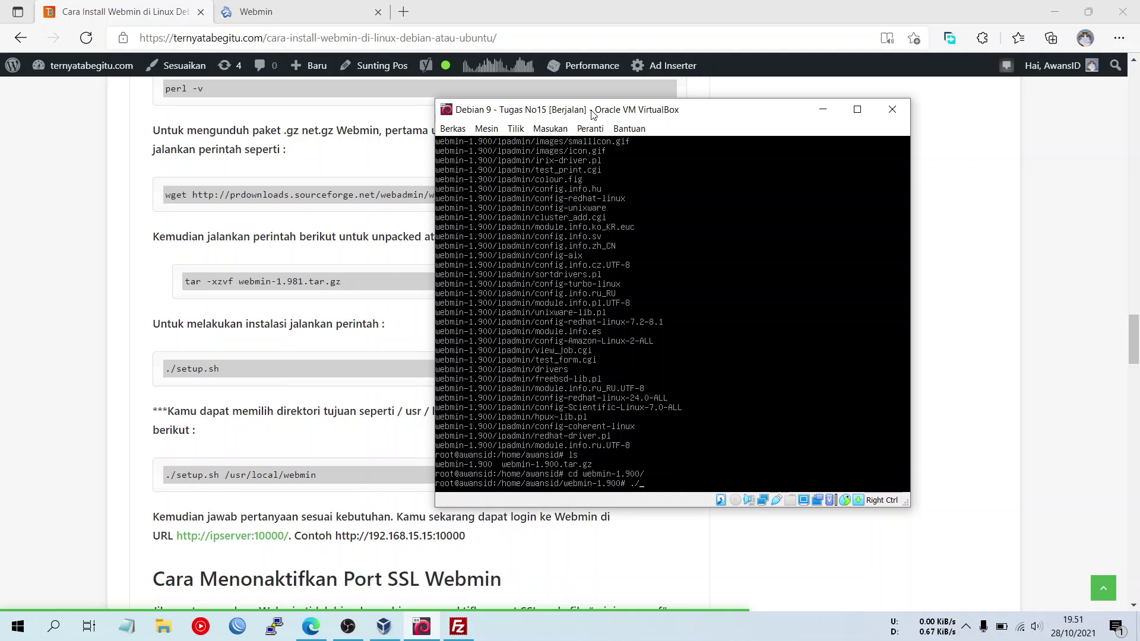
- Enter ./setup.sh at the webmin-1.900 prompt after checking the tutorial's installation instructions
type("setup.sh")
left_click(320, 432)
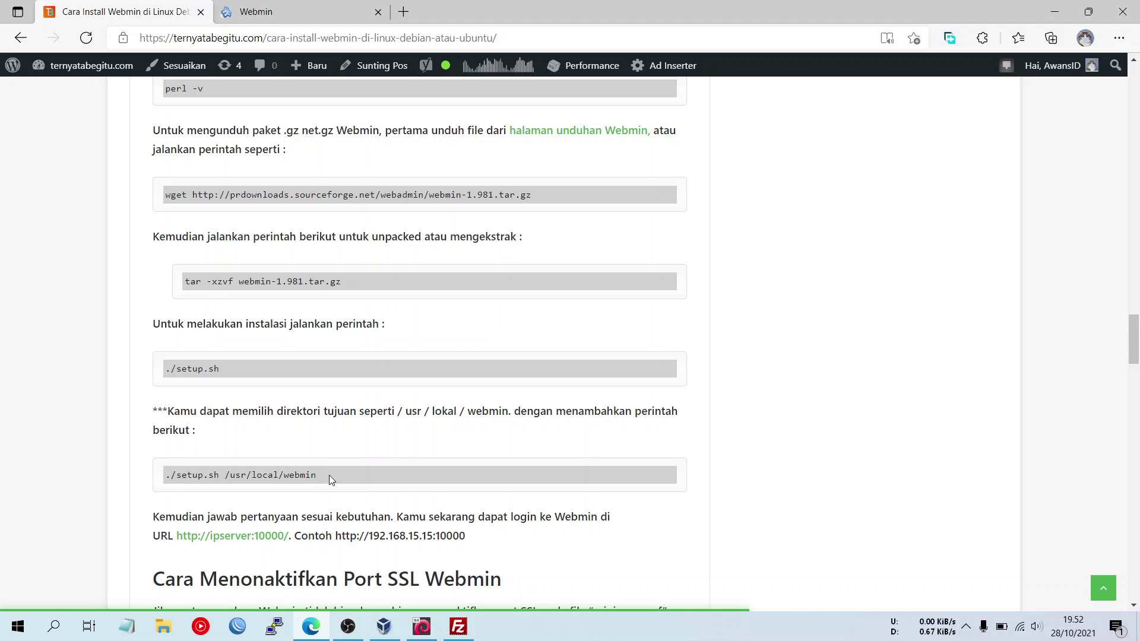
left_click(421, 630)
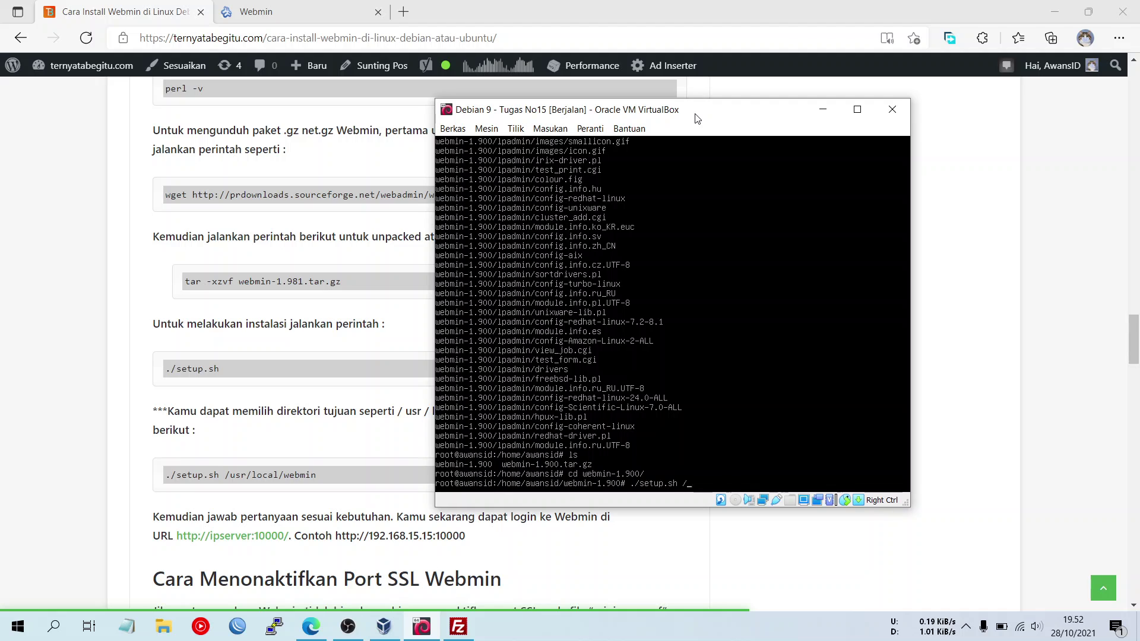
- Run ./setup.sh without the /usr argument, keeping defaults (port 10000, login admin) and setting the password
type("us")
key("BackSpace")
key("BackSpace")
key("BackSpace")
key("BackSpace")
key("BackSpace")
key("Return")
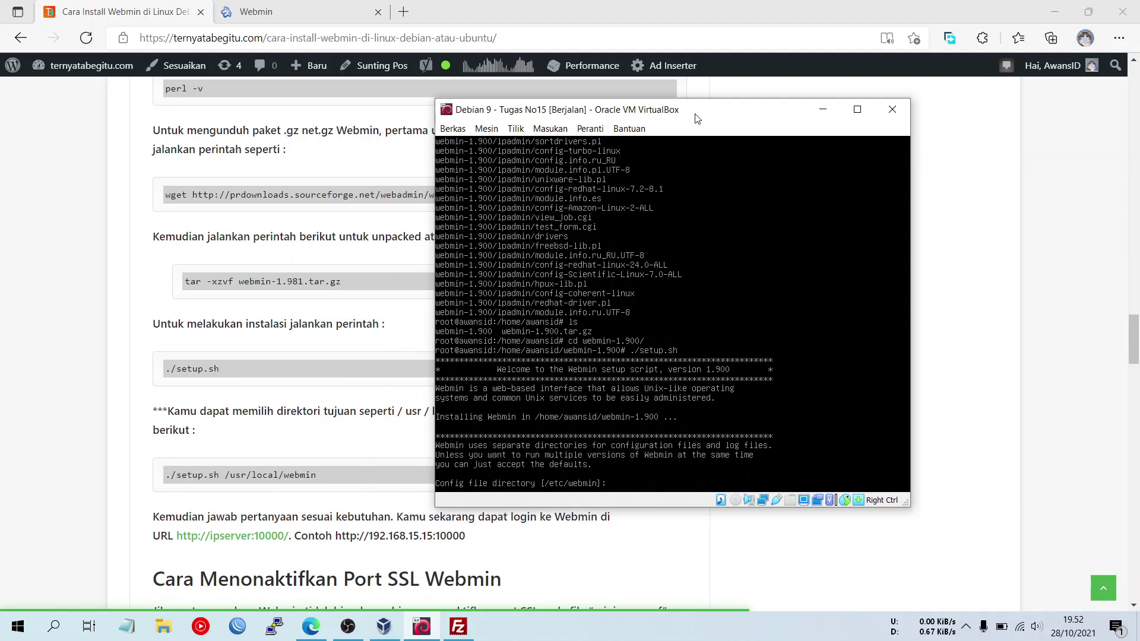
key("Return")
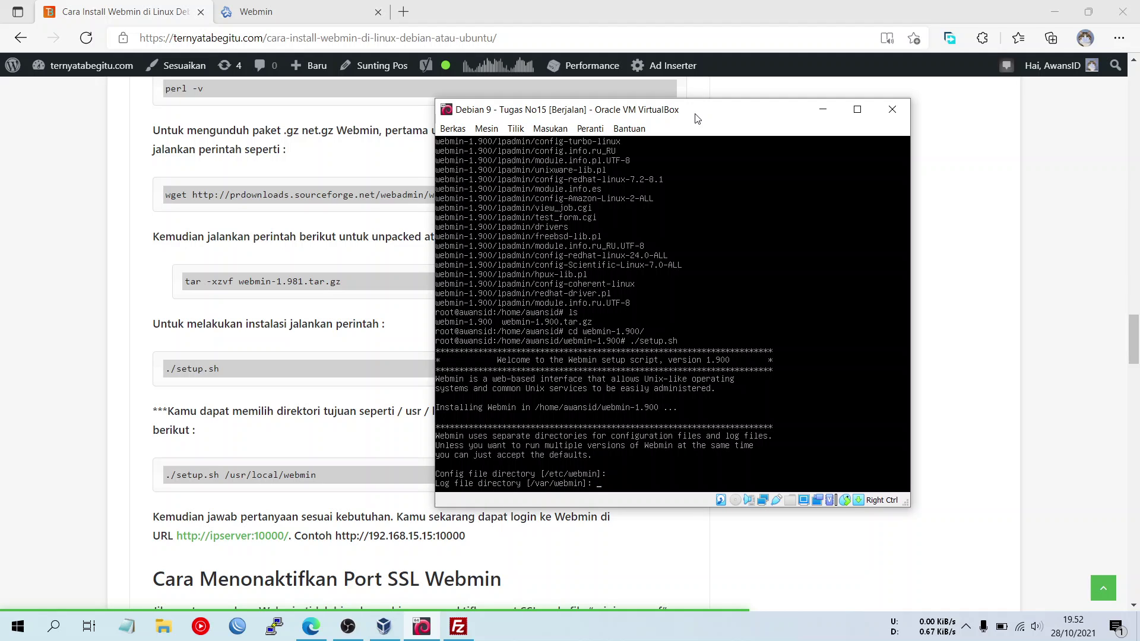
key("Return")
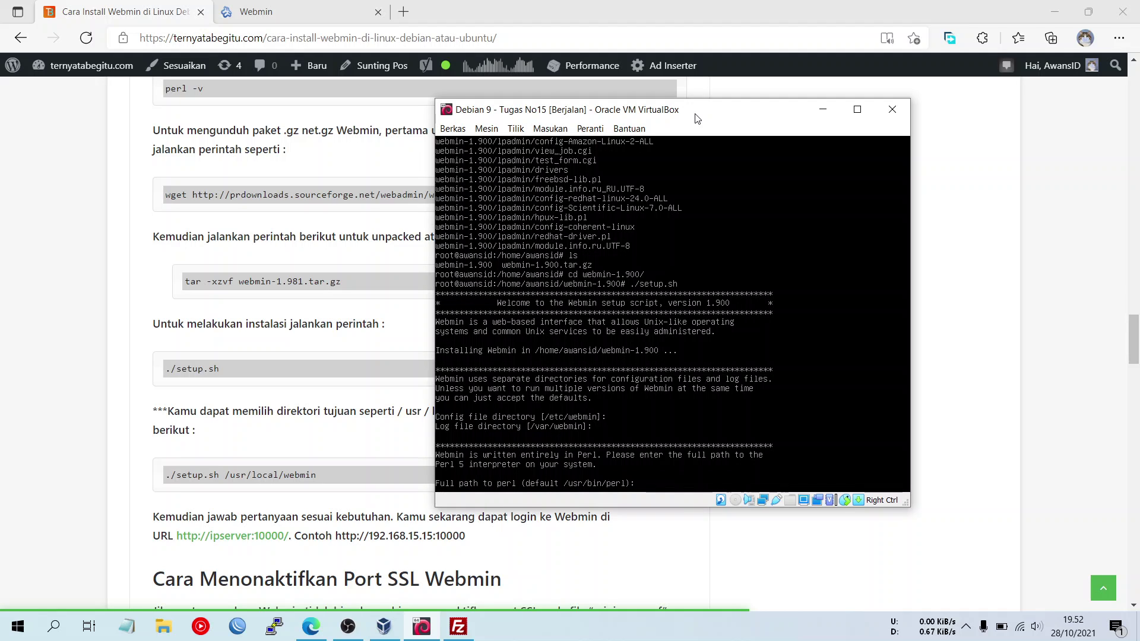
key("Return")
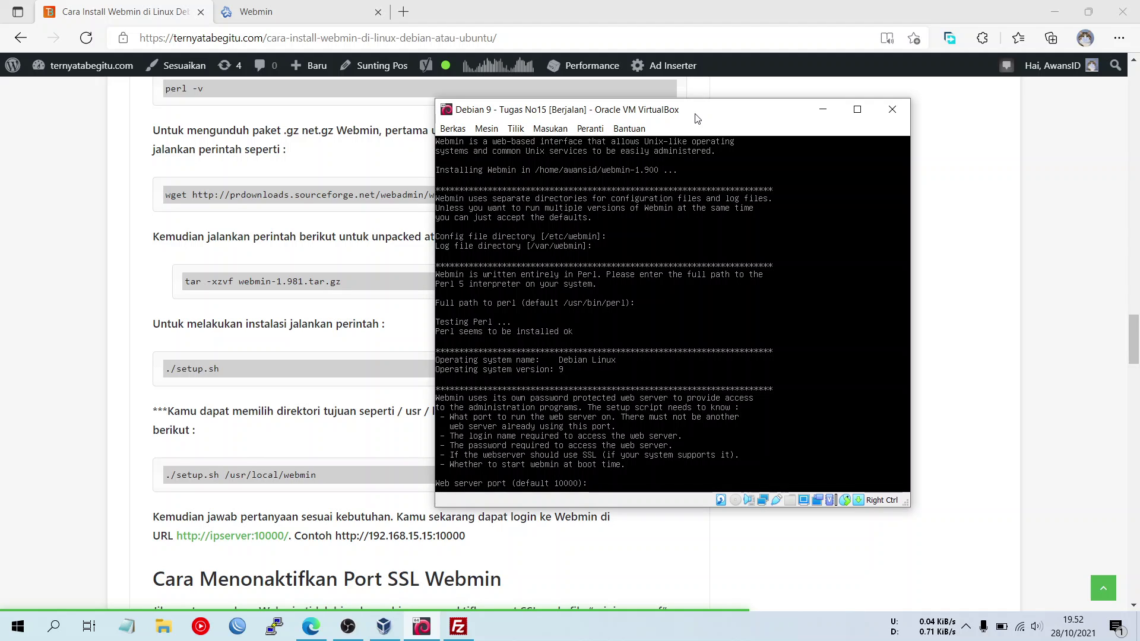
key("Return")
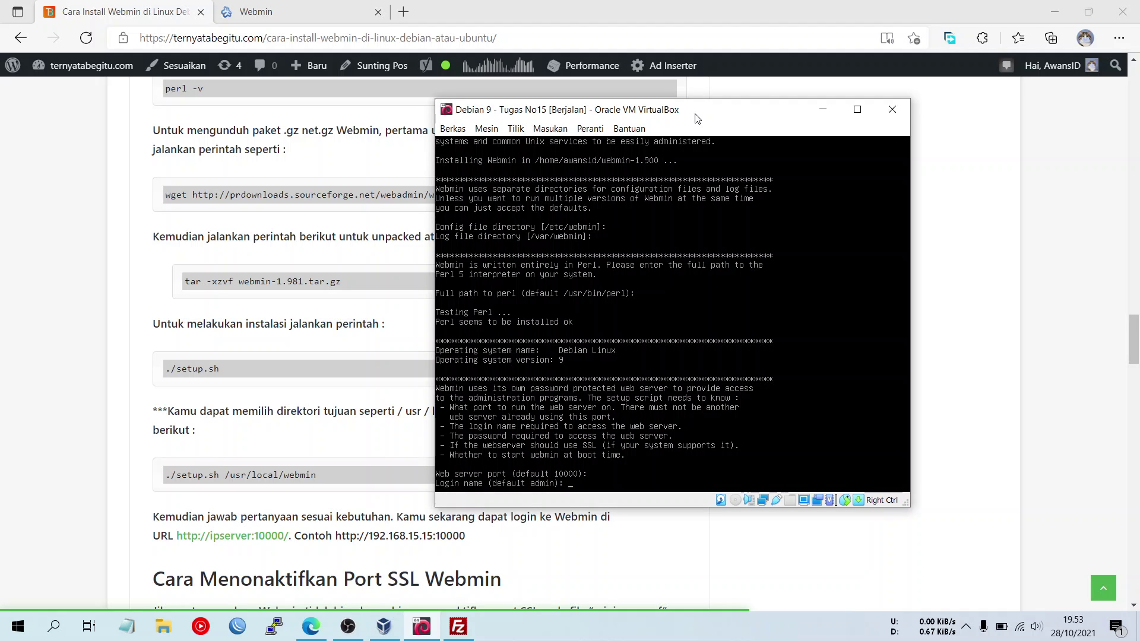
key("Return")
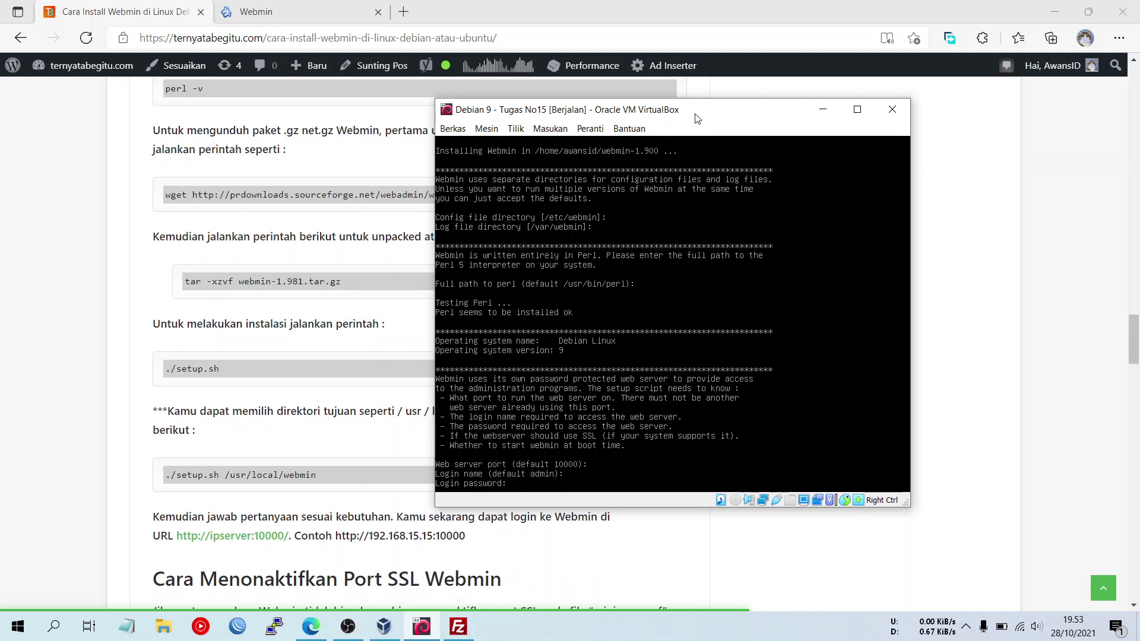
key("Return")
key("Return")
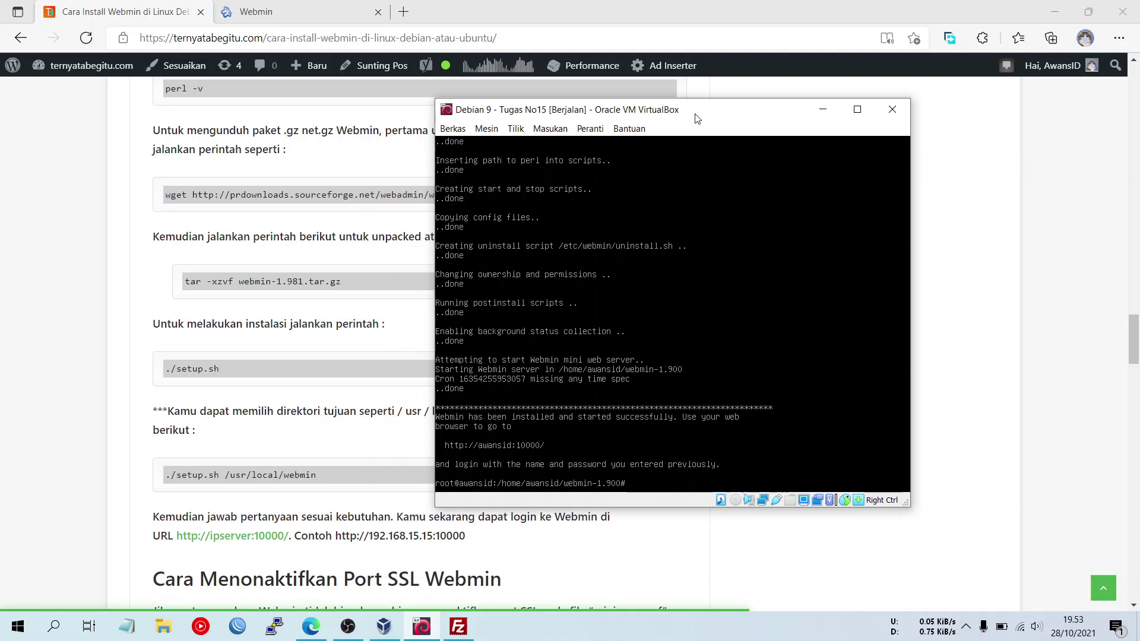
- Open a new Edge tab, then ping 172.16.15.15 from Command Prompt and stop it after replies
left_click(403, 11)
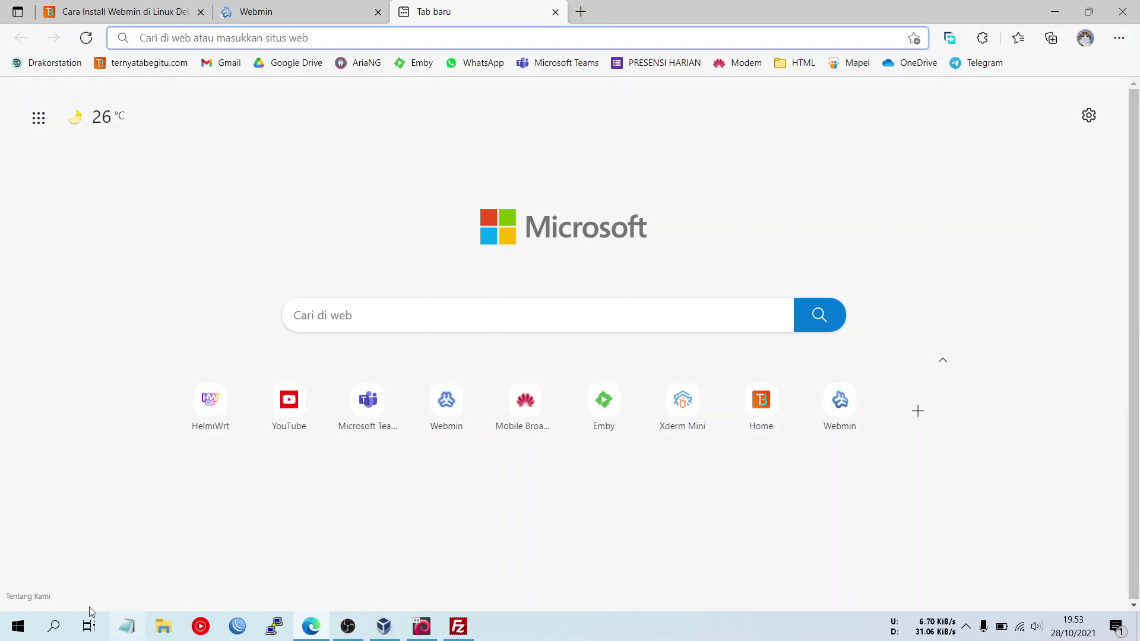
left_click(54, 627)
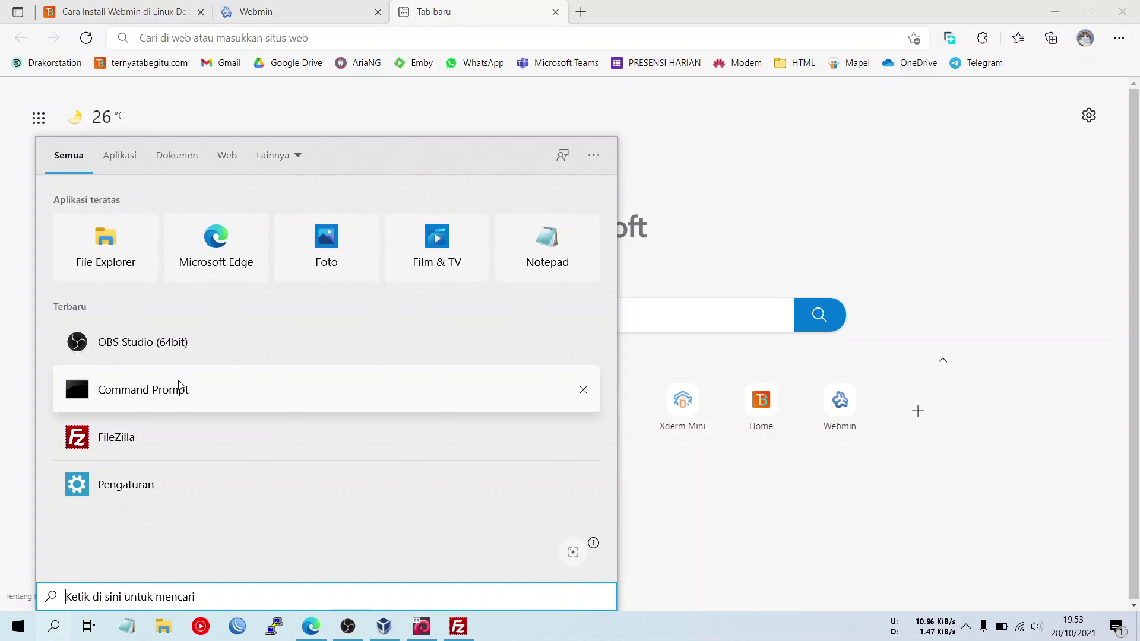
left_click(229, 387)
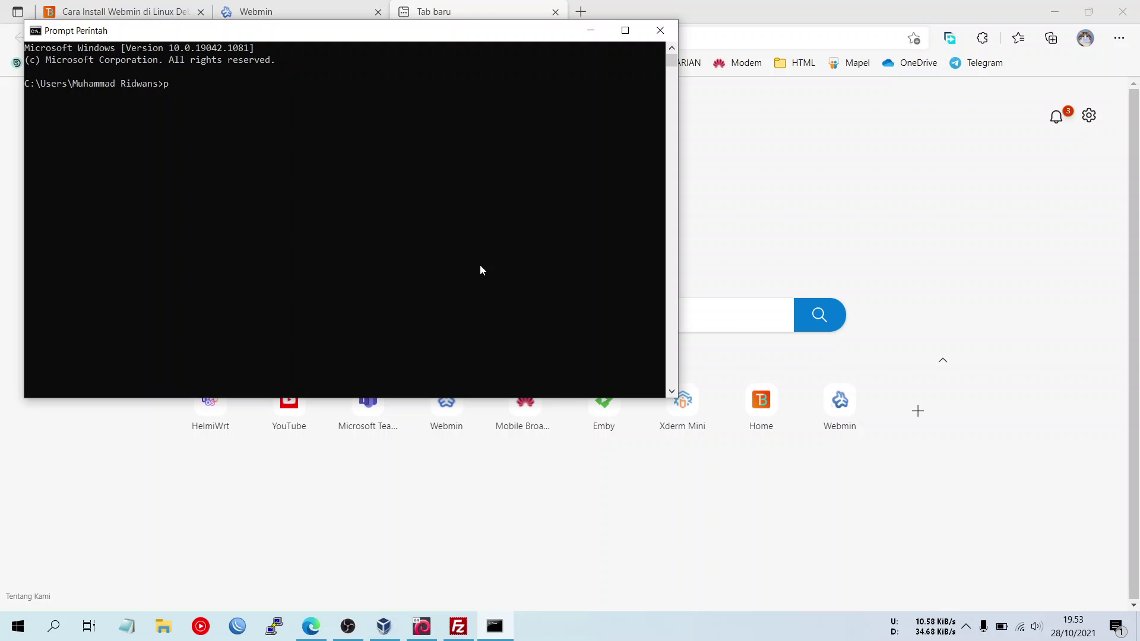
type("ping 172.16.15.15")
key("Return")
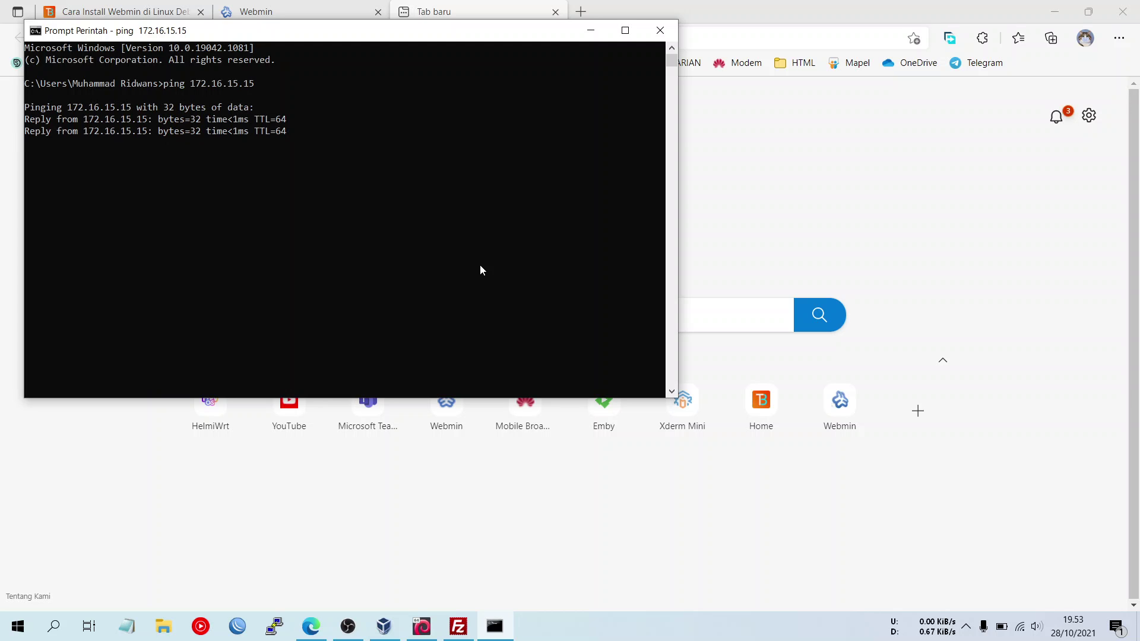
key("ctrl+c")
- Load 172.16.15.15:10000 in the new Edge tab
left_click(910, 235)
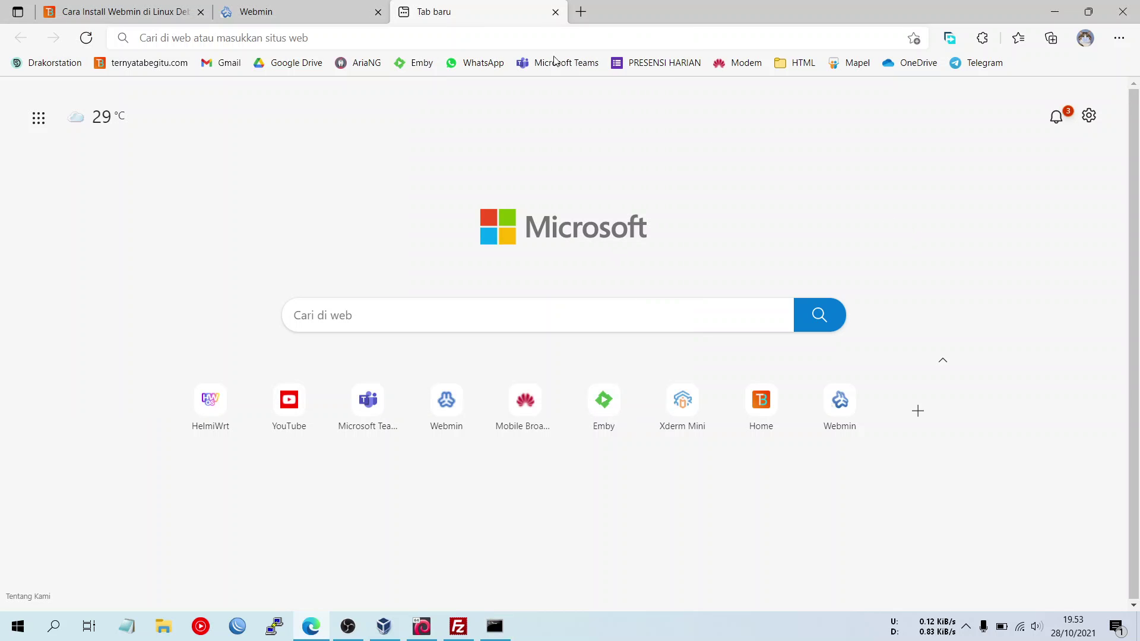
left_click(472, 36)
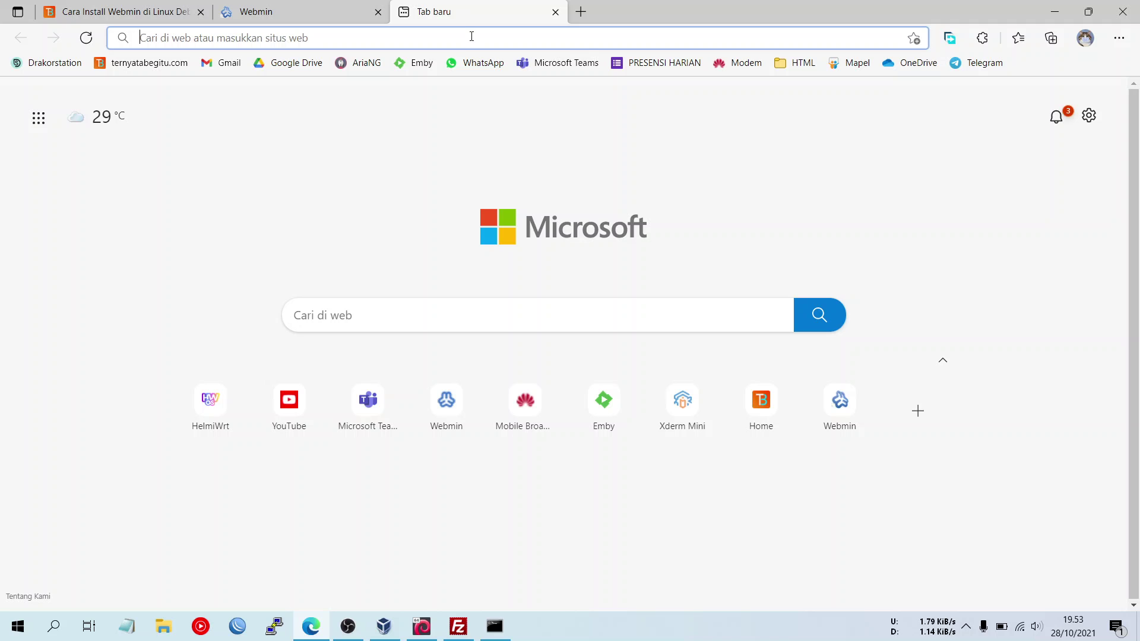
type("172.")
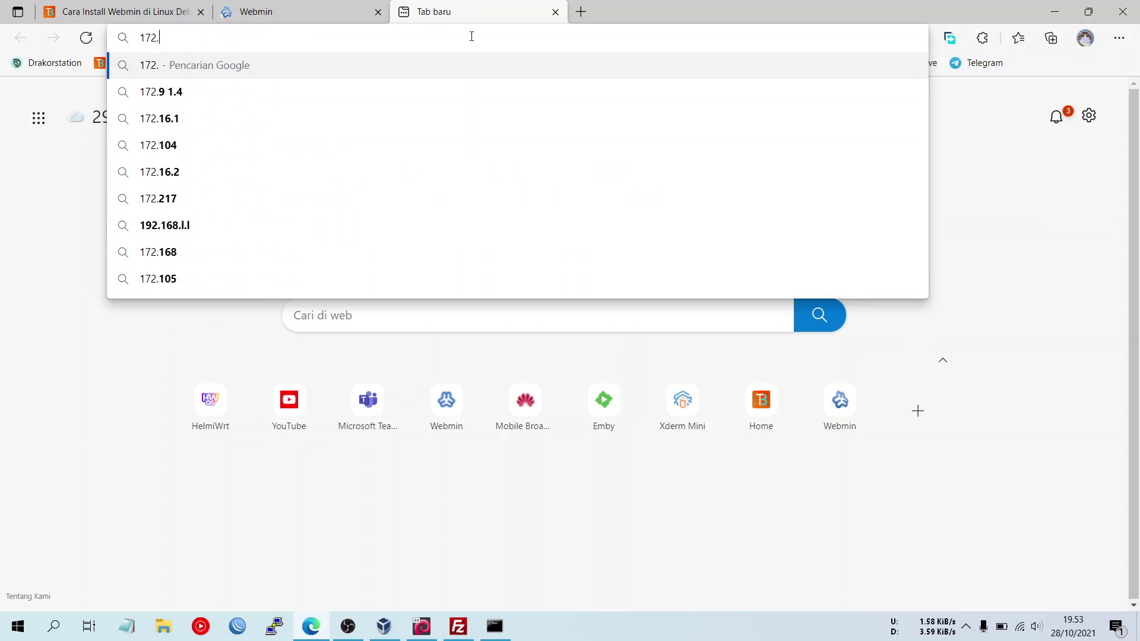
type("16.1")
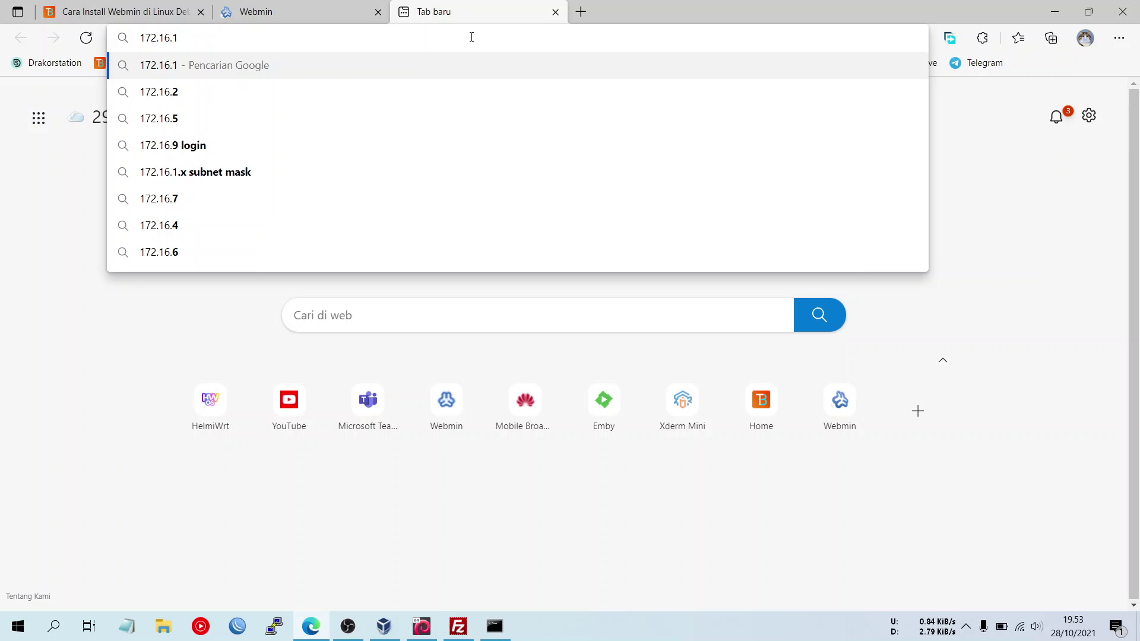
type("5.15")
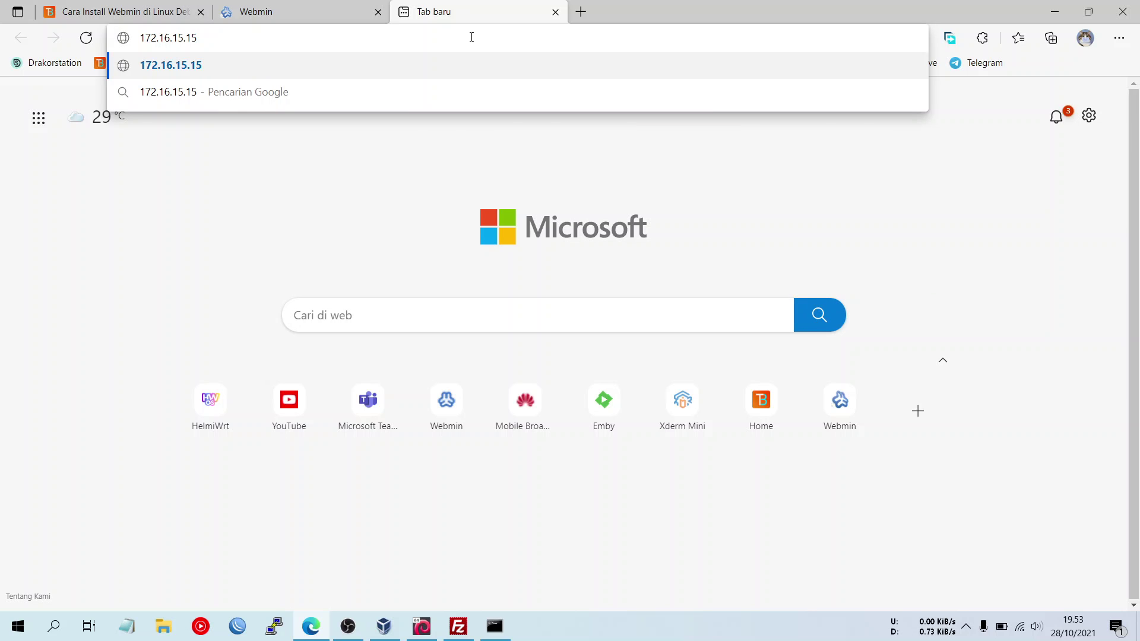
type(":10000")
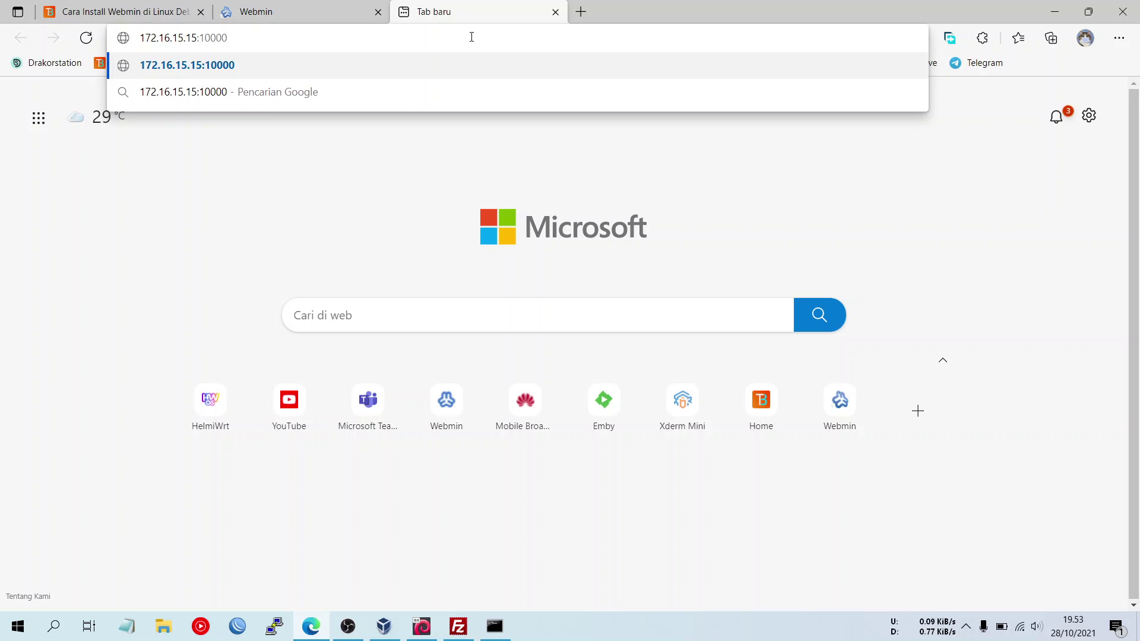
key("Return")
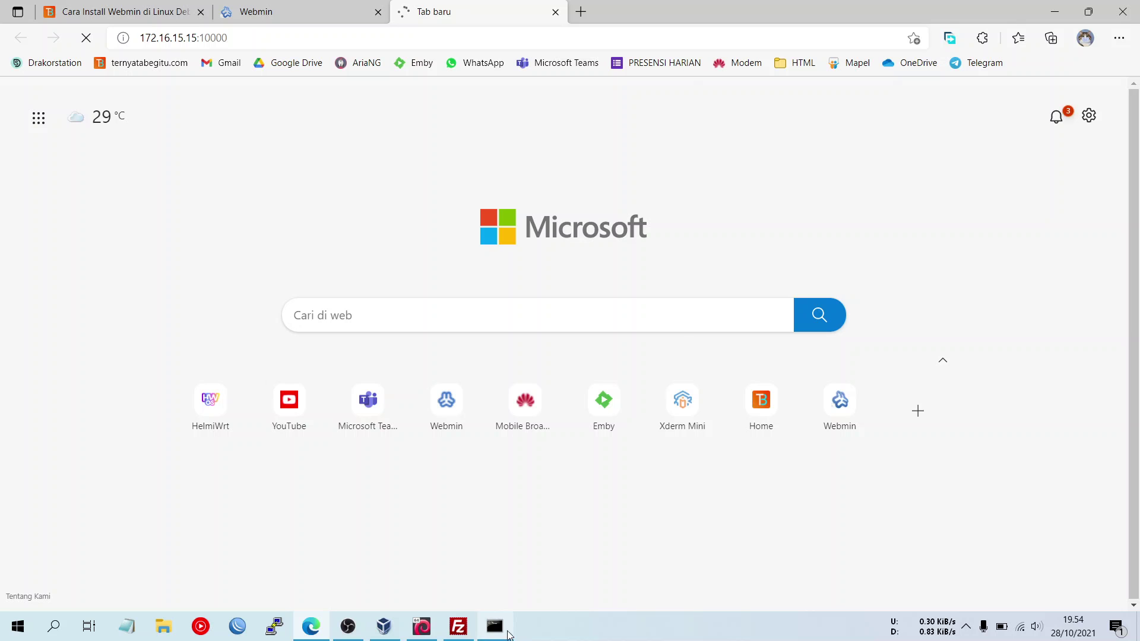
- Move the Command Prompt window to the right side and return to the Webmin page
left_click(494, 626)
left_click_drag(437, 38, 863, 164)
left_click(752, 328)
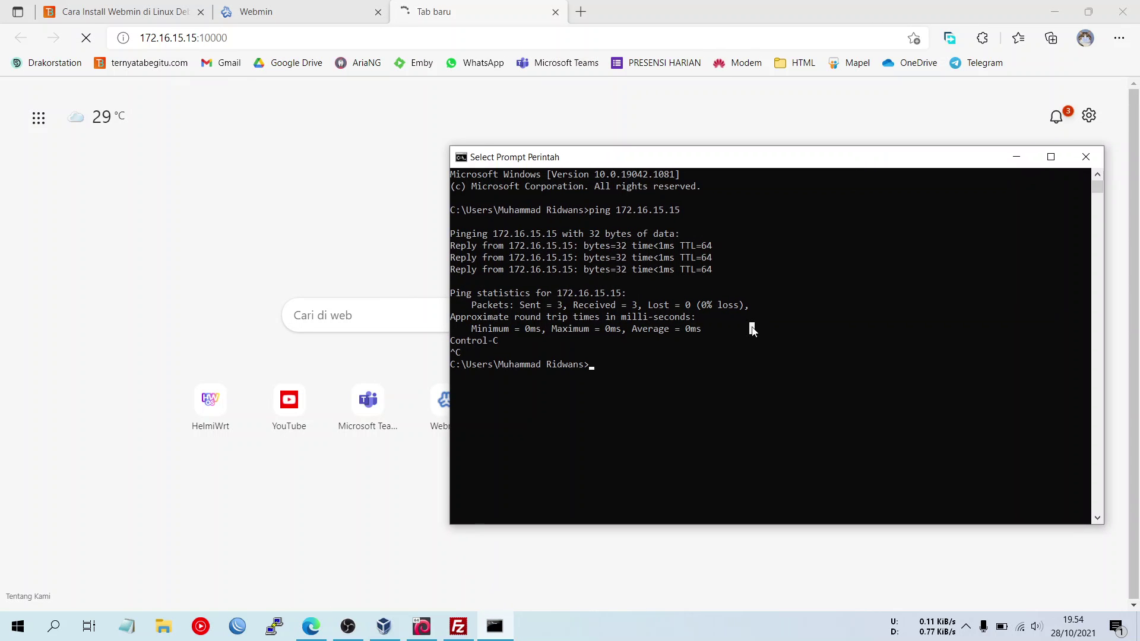
left_click(237, 225)
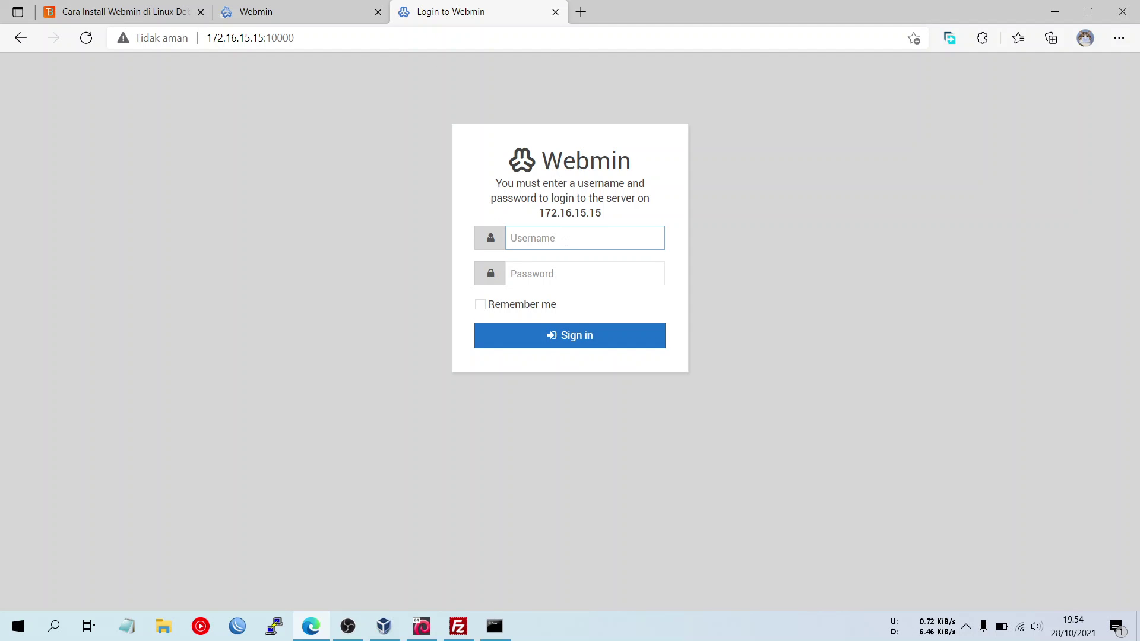
- Sign in to Webmin with username admin and the account password
type("admin")
left_click(559, 271)
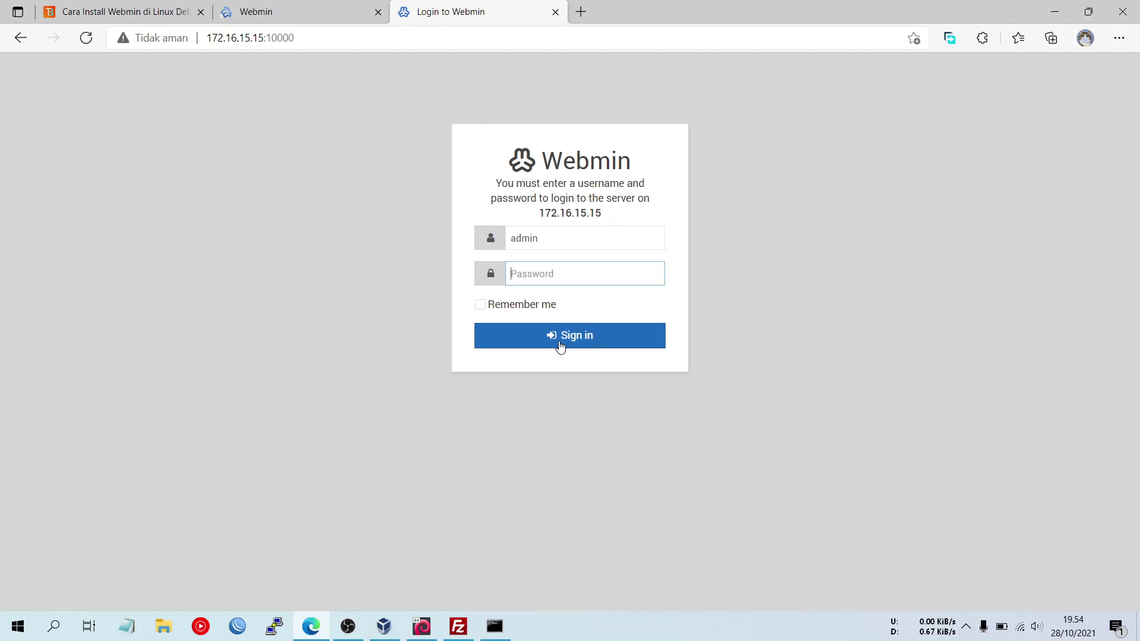
left_click(556, 344)
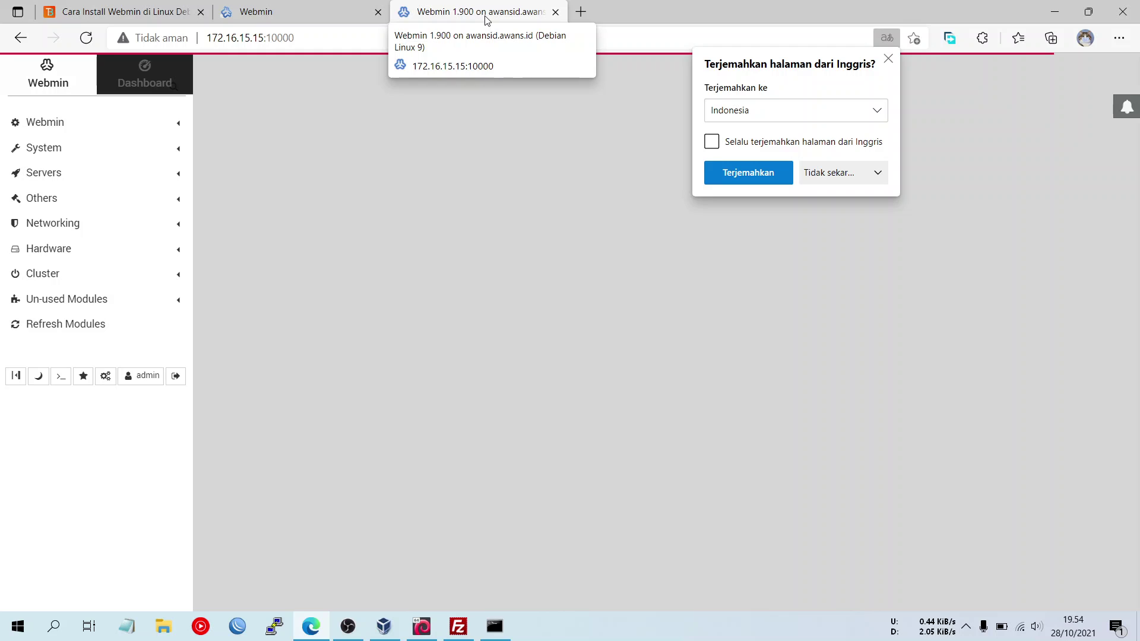
- Close Command Prompt, dismiss the translation offers and reload the Webmin main page
left_click(889, 59)
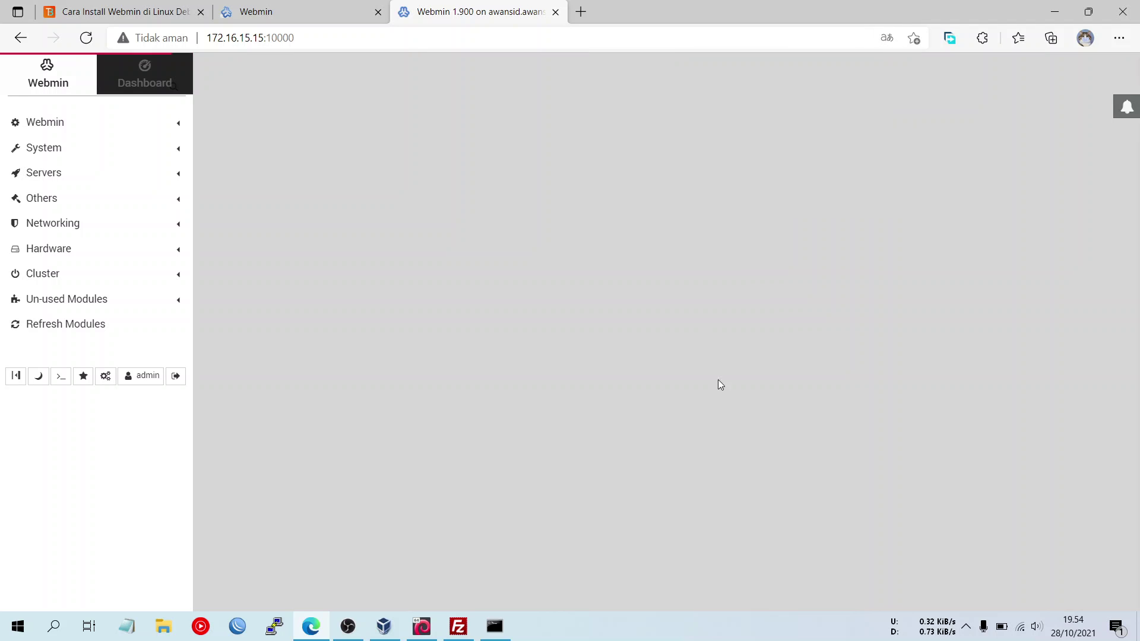
left_click(493, 627)
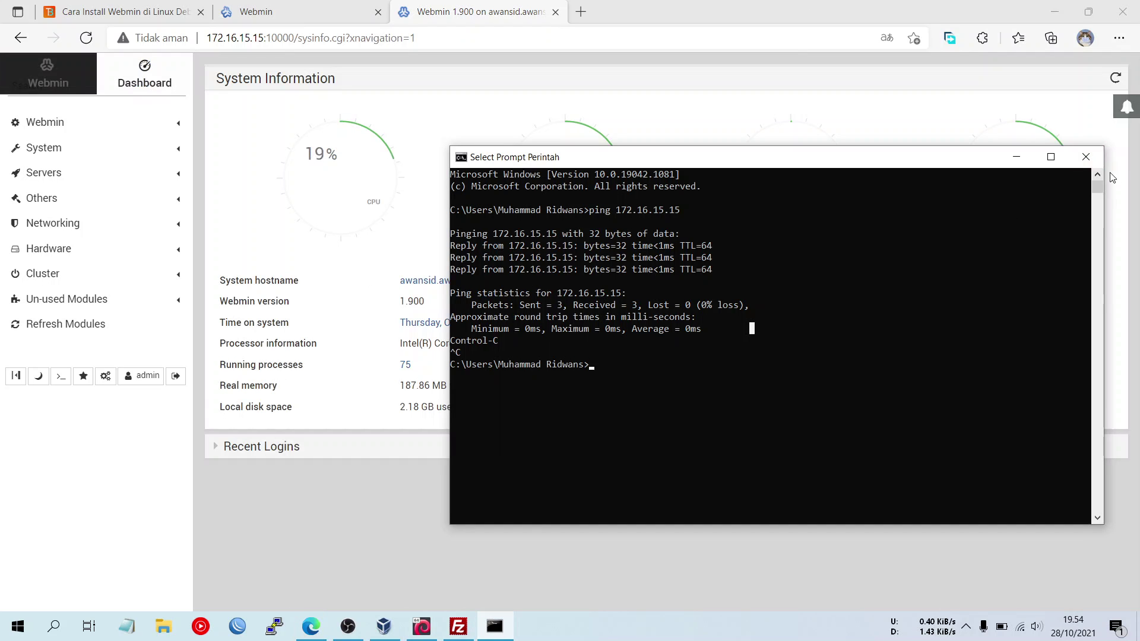
left_click(1086, 156)
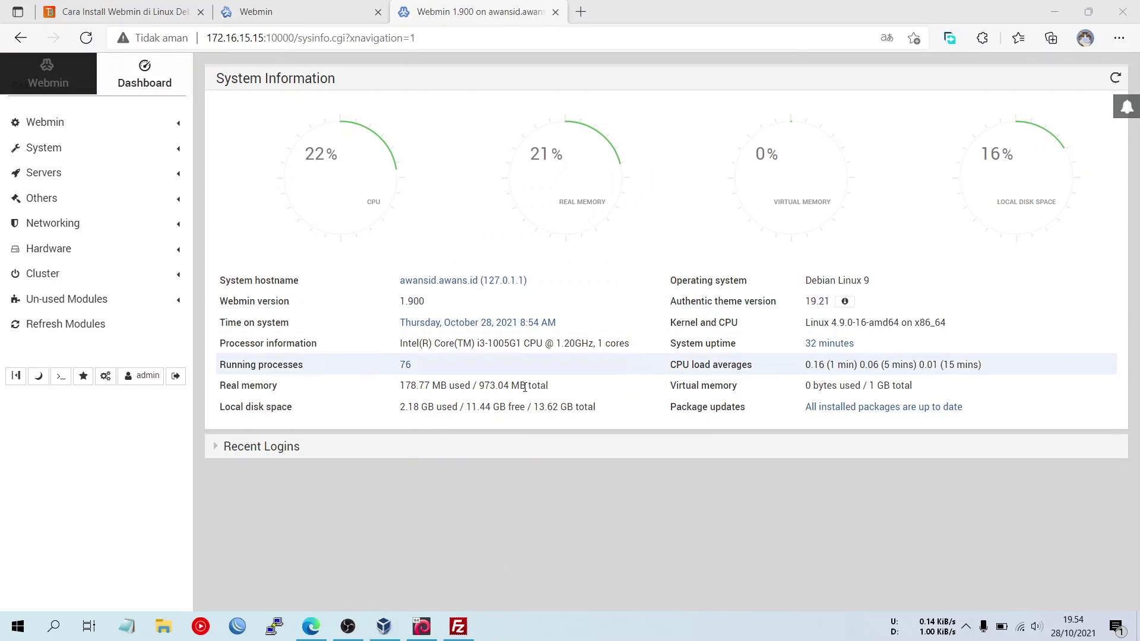
left_click(117, 92)
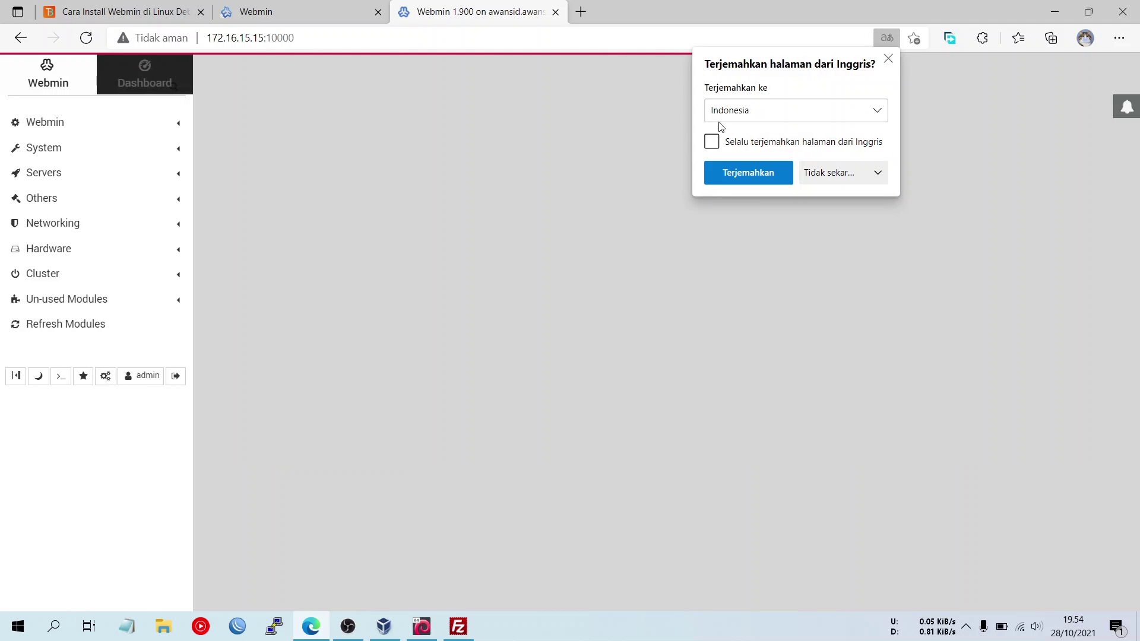
left_click(889, 58)
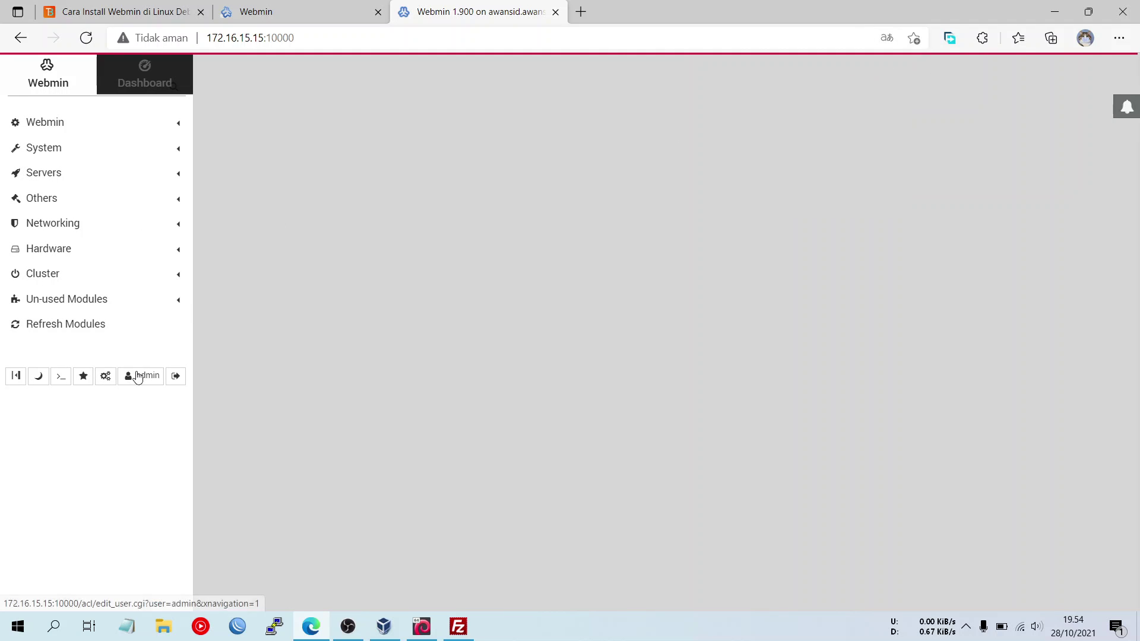
- Expand Recent Logins to see the 172.16.15.1 login, then switch the sidebar to the Webmin menu
left_click(38, 377)
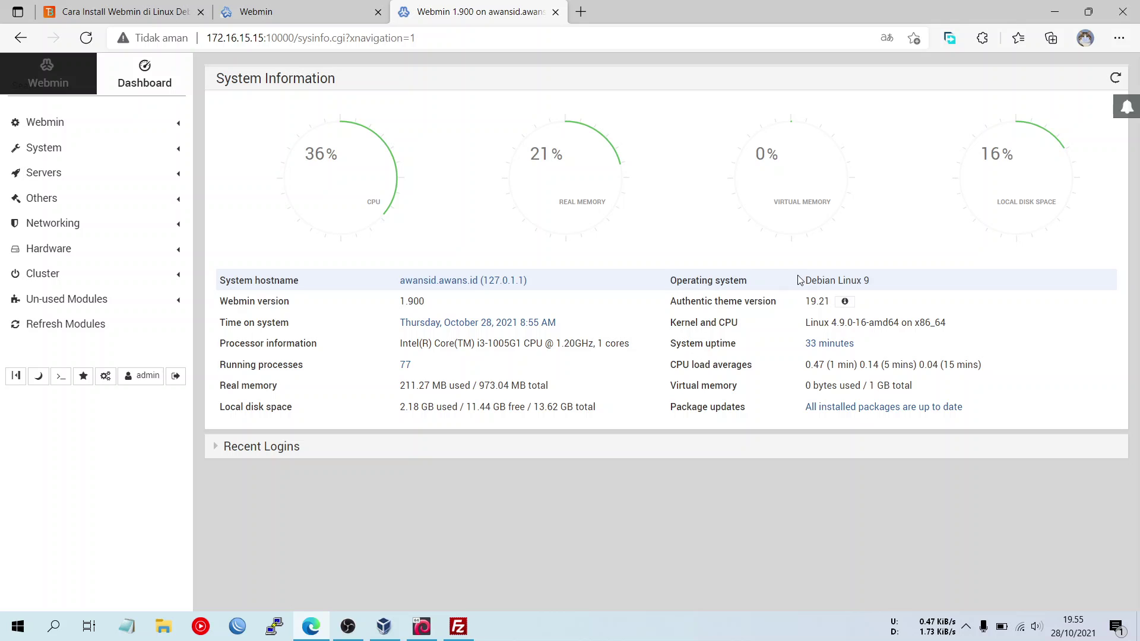
left_click_drag(802, 280, 906, 277)
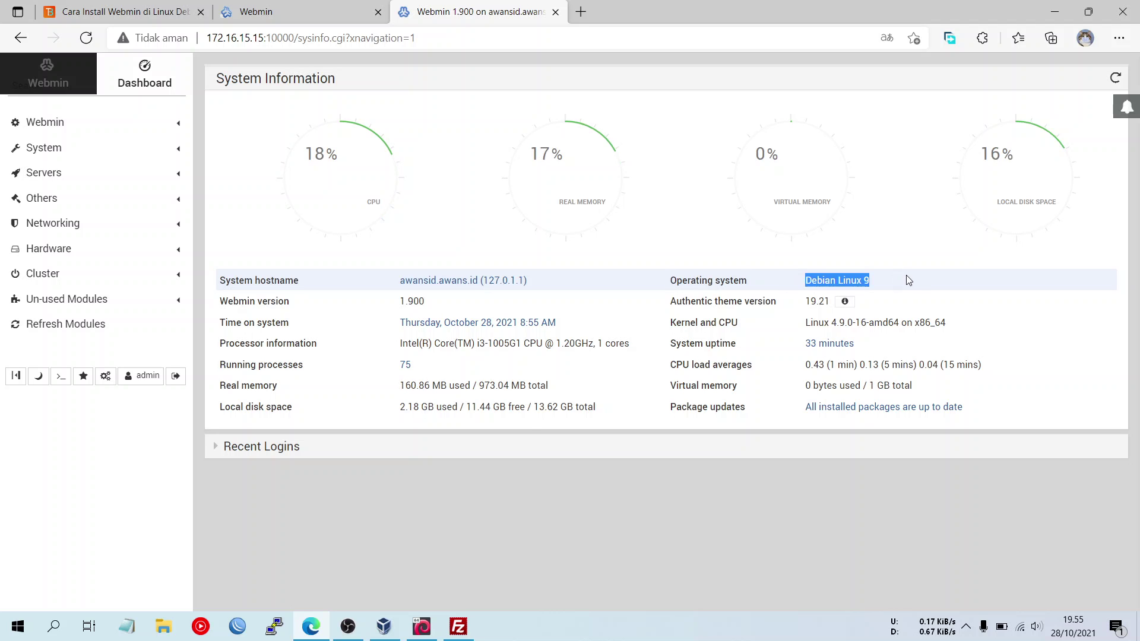
left_click(871, 284)
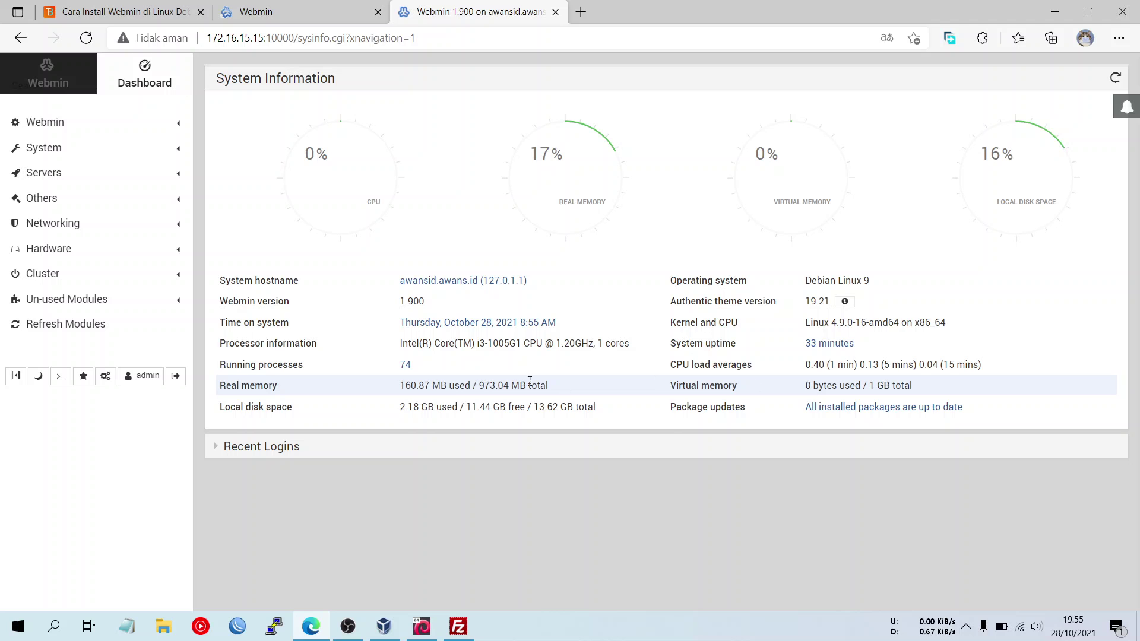
left_click(276, 448)
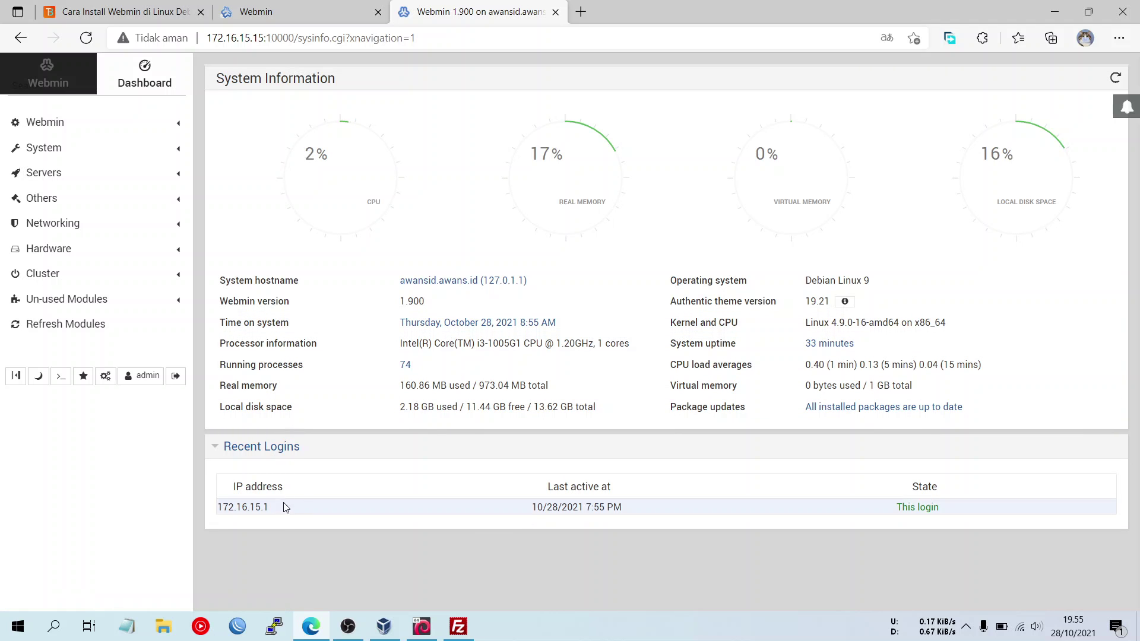
left_click(68, 76)
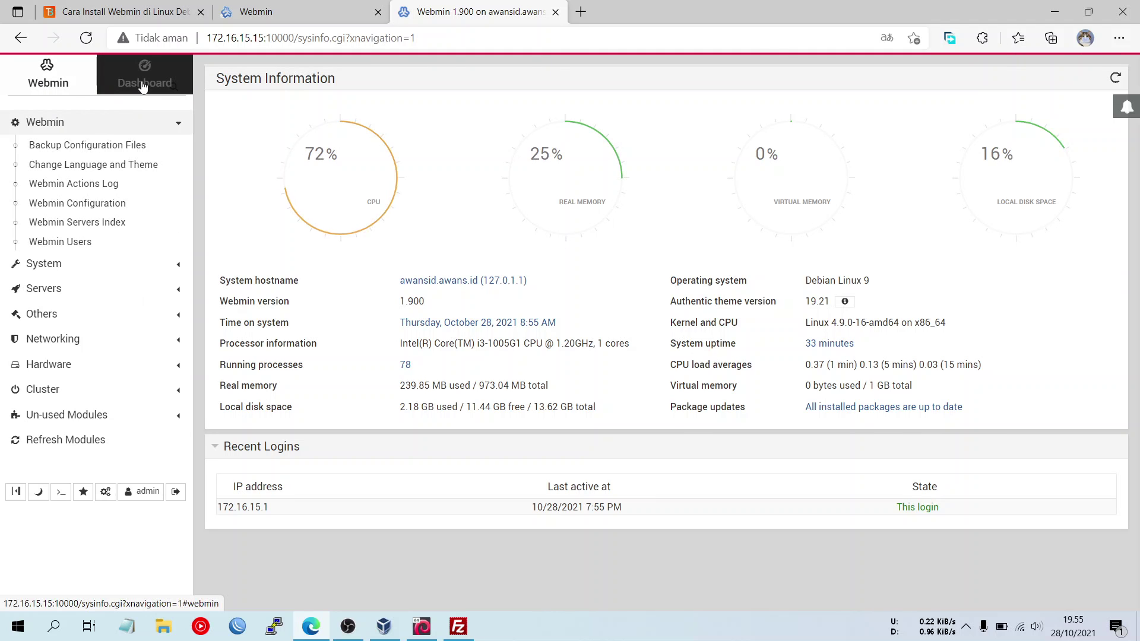
left_click(142, 86)
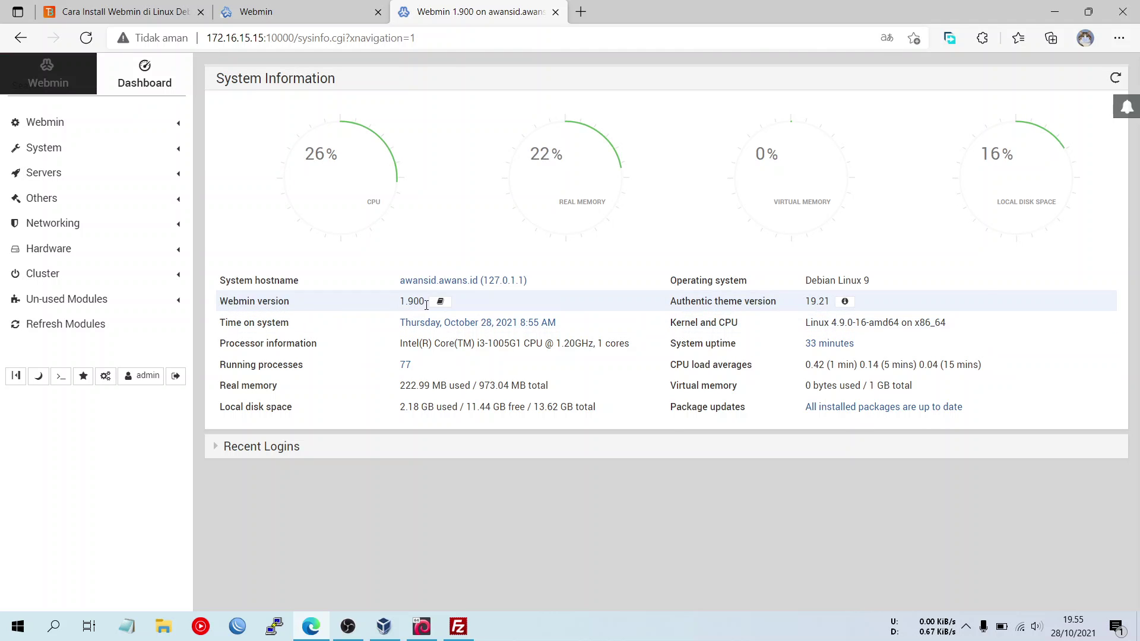
left_click(297, 6)
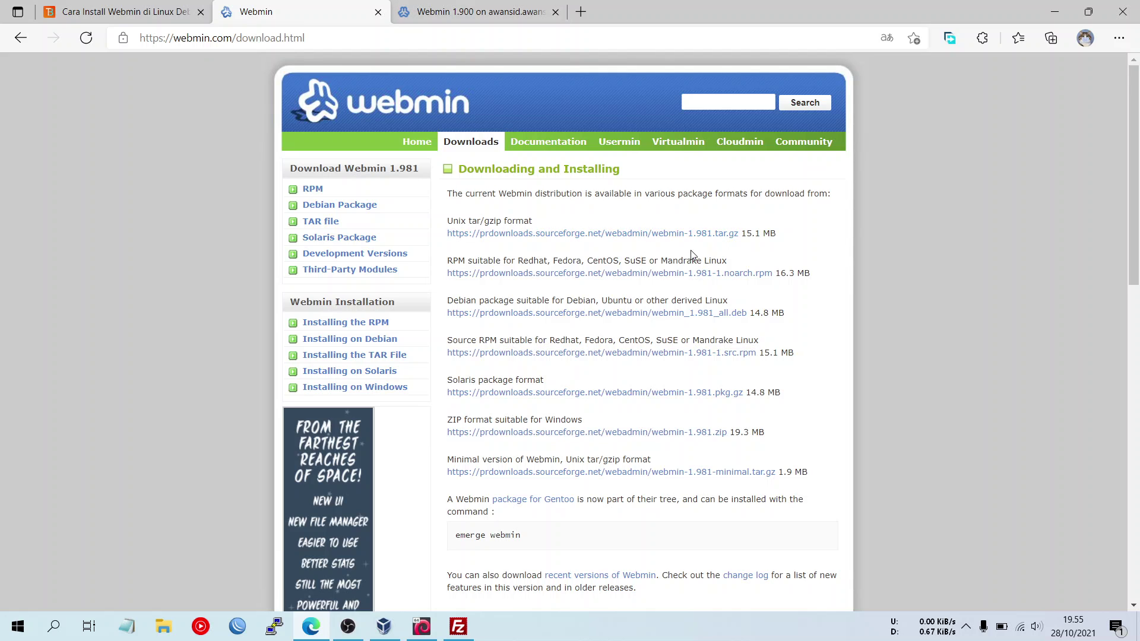
left_click(510, 20)
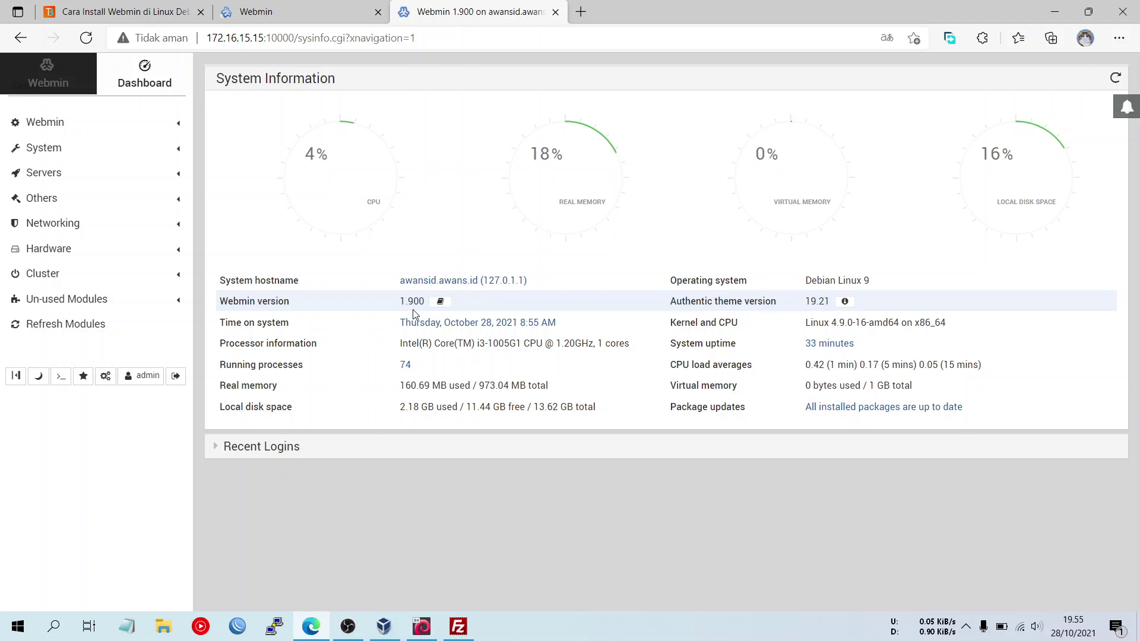
left_click(135, 121)
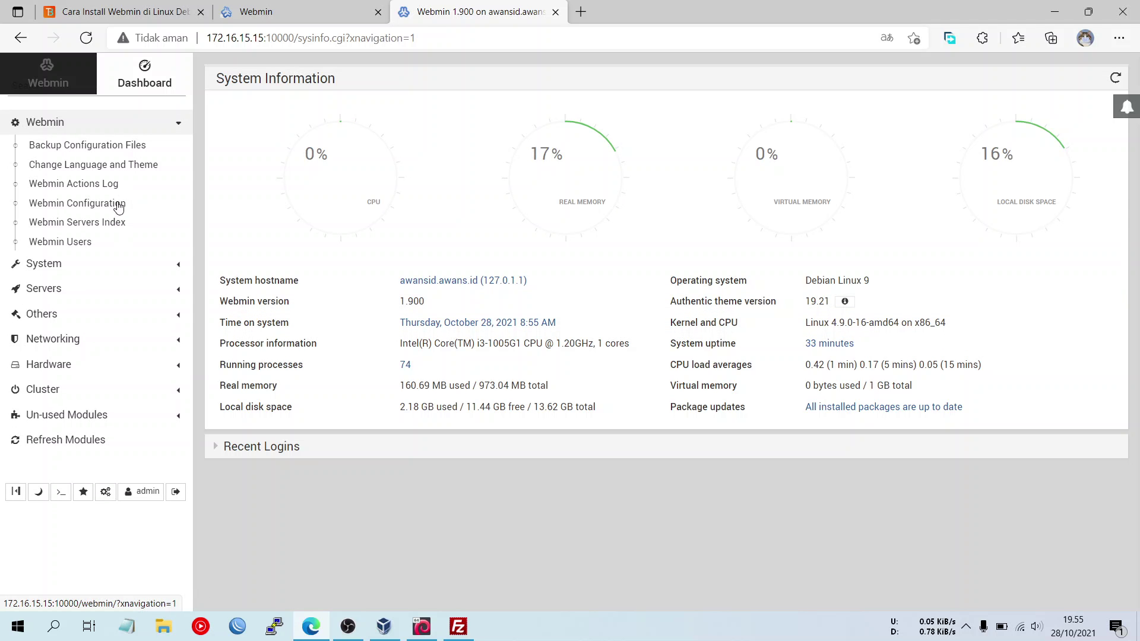
- Open Webmin Configuration, save start at boot time, and expand Un-used Modules in the sidebar
left_click(118, 206)
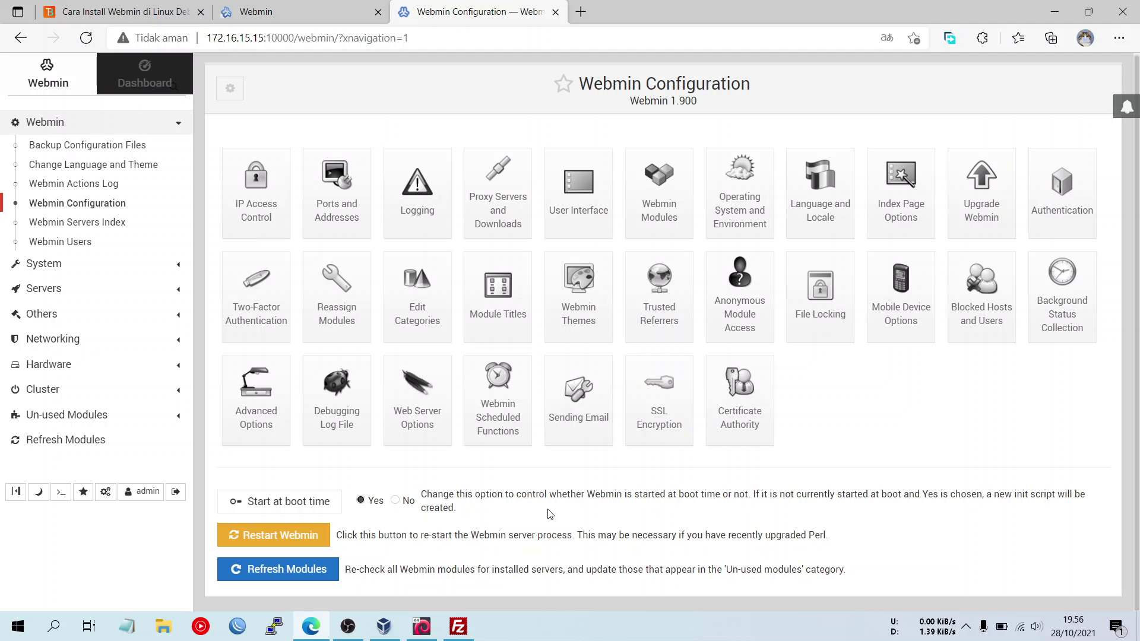
left_click(318, 502)
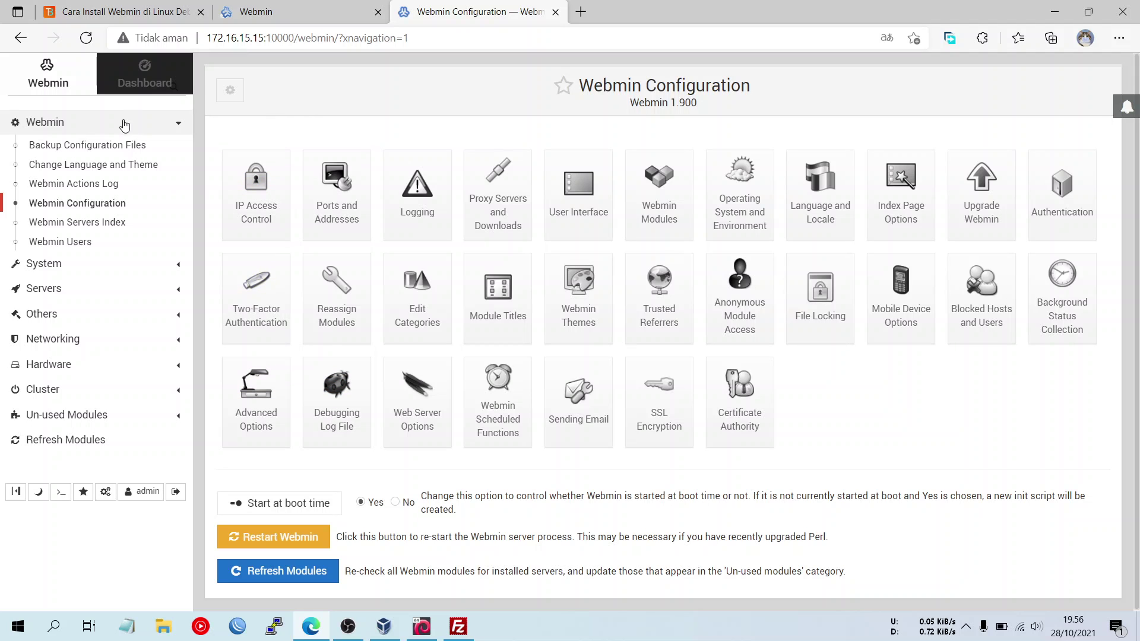
left_click(77, 265)
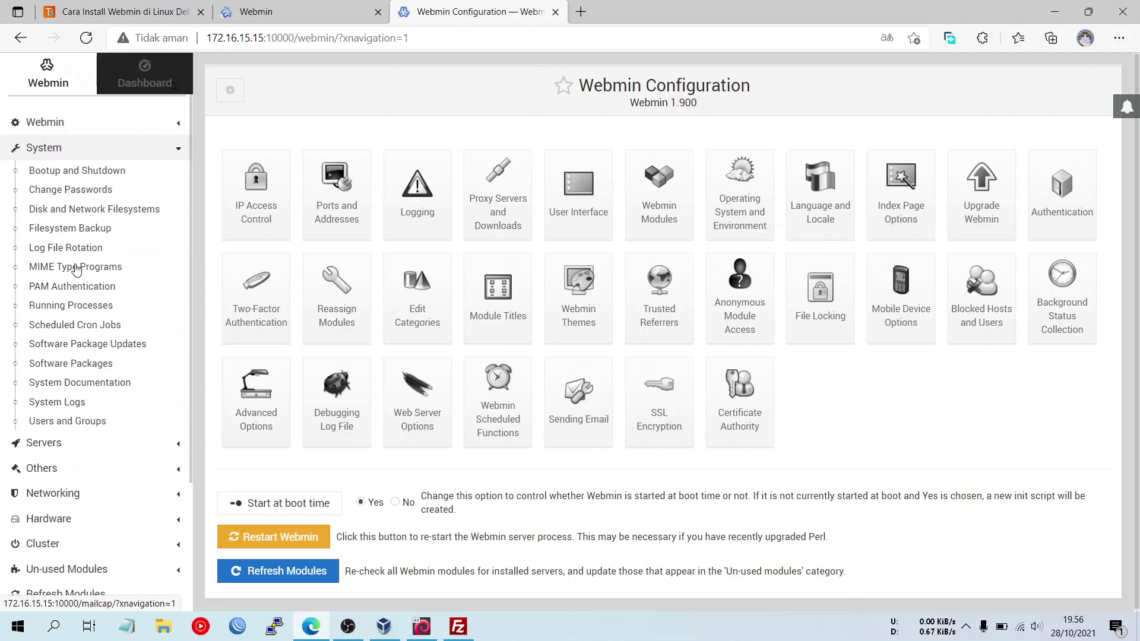
left_click(157, 151)
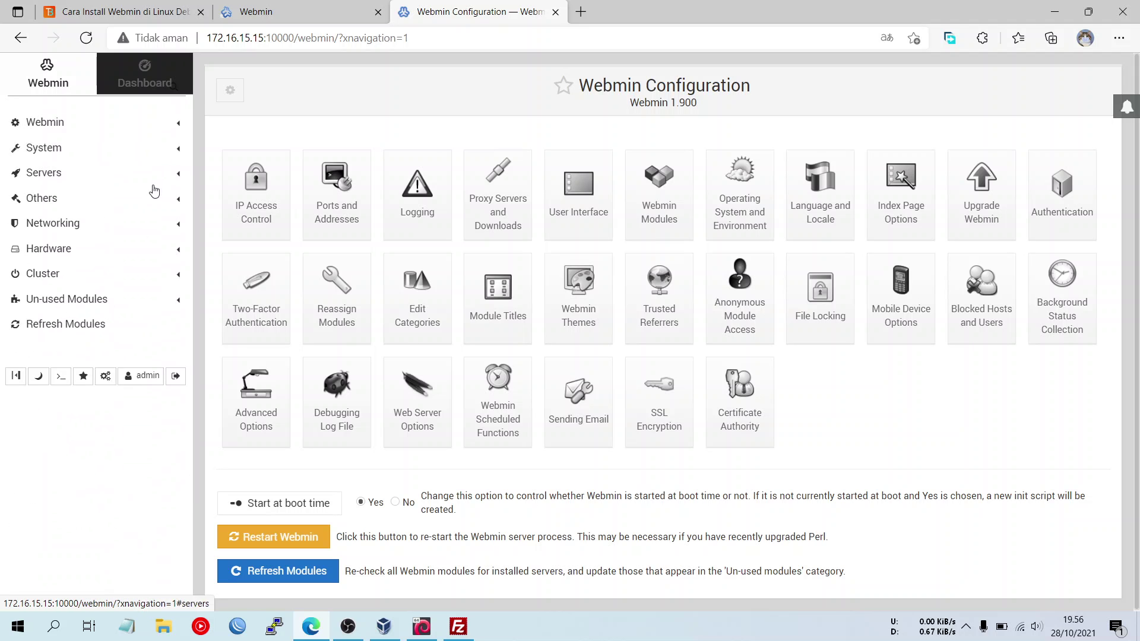
left_click(136, 299)
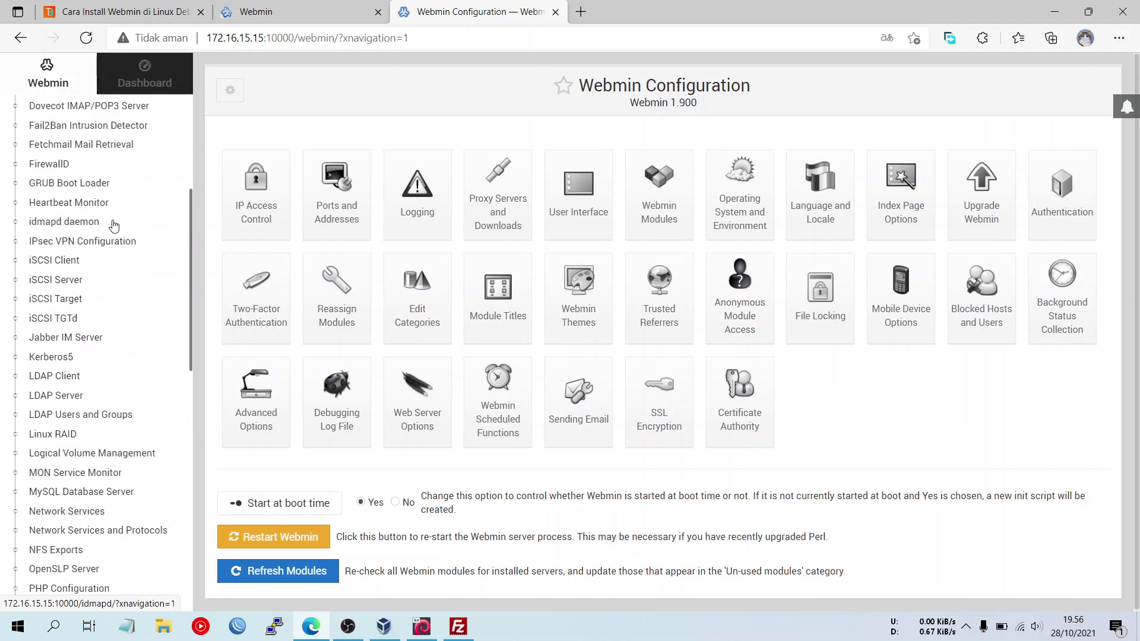
scroll(114, 225, "up", 5)
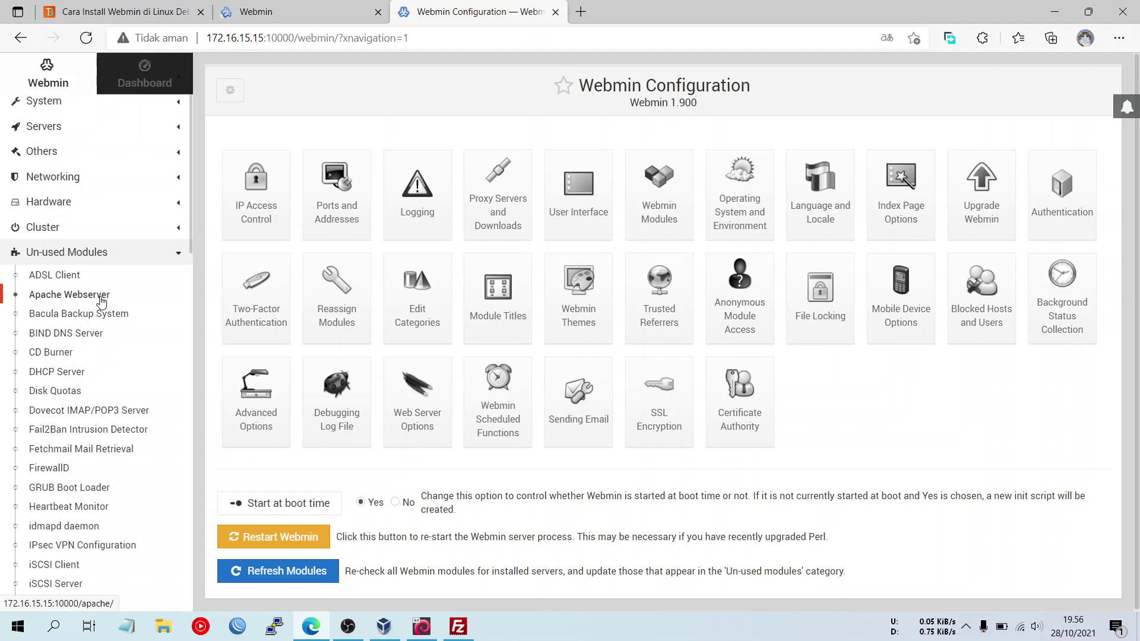
- Open the Apache Webserver module, which reports Apache missing, and confirm 172.16.15.15 refuses connections
left_click(102, 301)
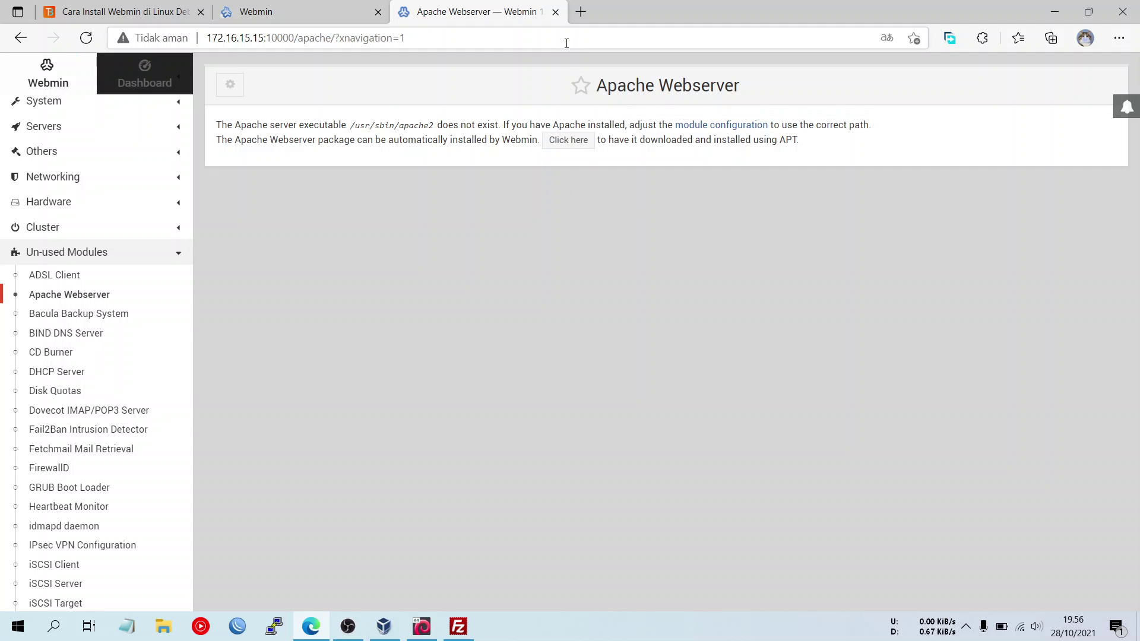
left_click(581, 12)
type("172.16.15.15:10000")
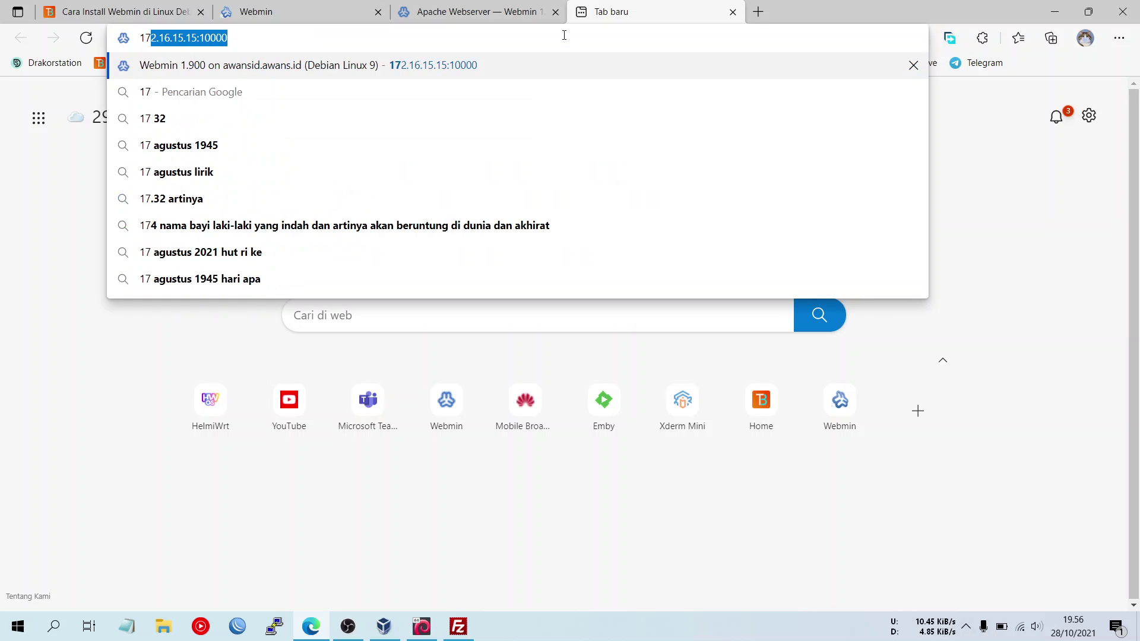
key("Right")
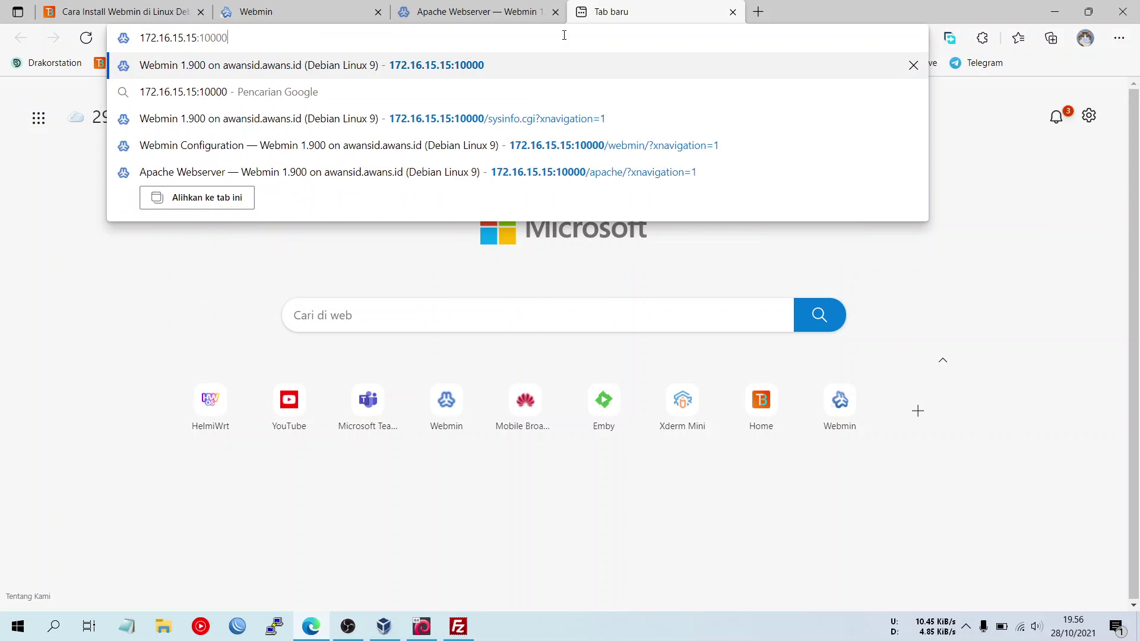
key("BackSpace")
key("BackSpace")
key("BackSpace")
key("BackSpace")
key("BackSpace")
key("BackSpace")
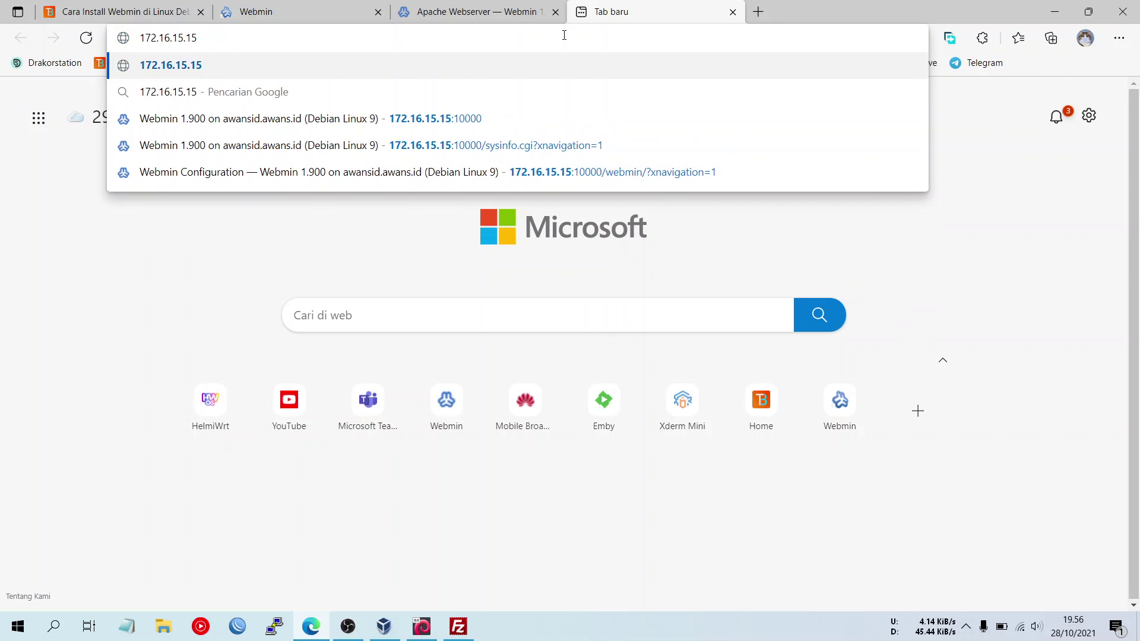
key("Return")
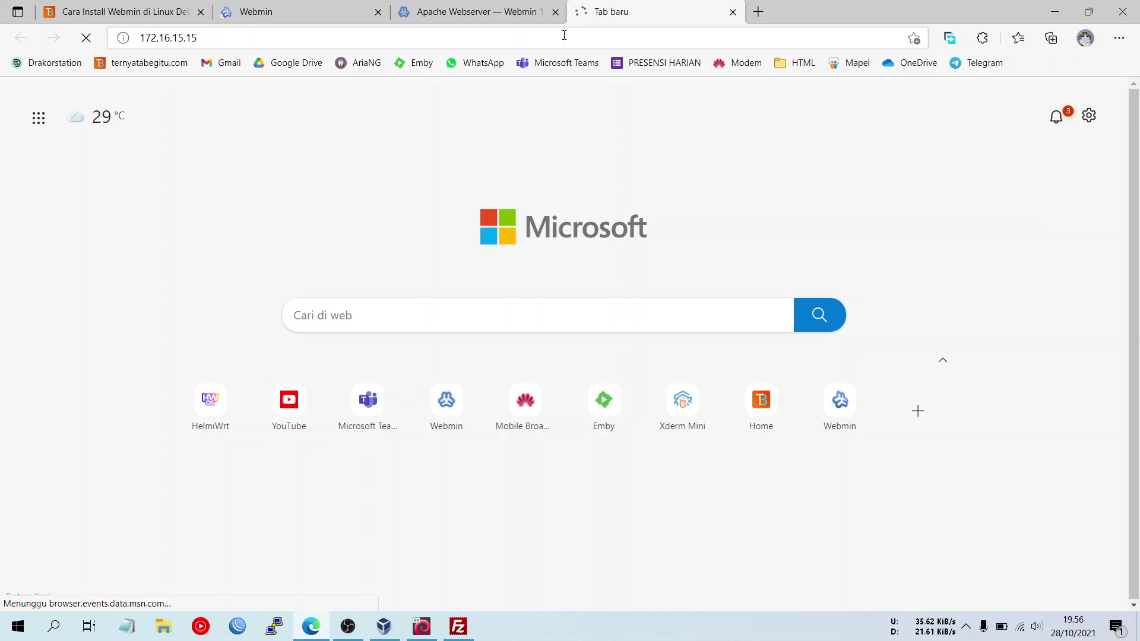
left_click(525, 19)
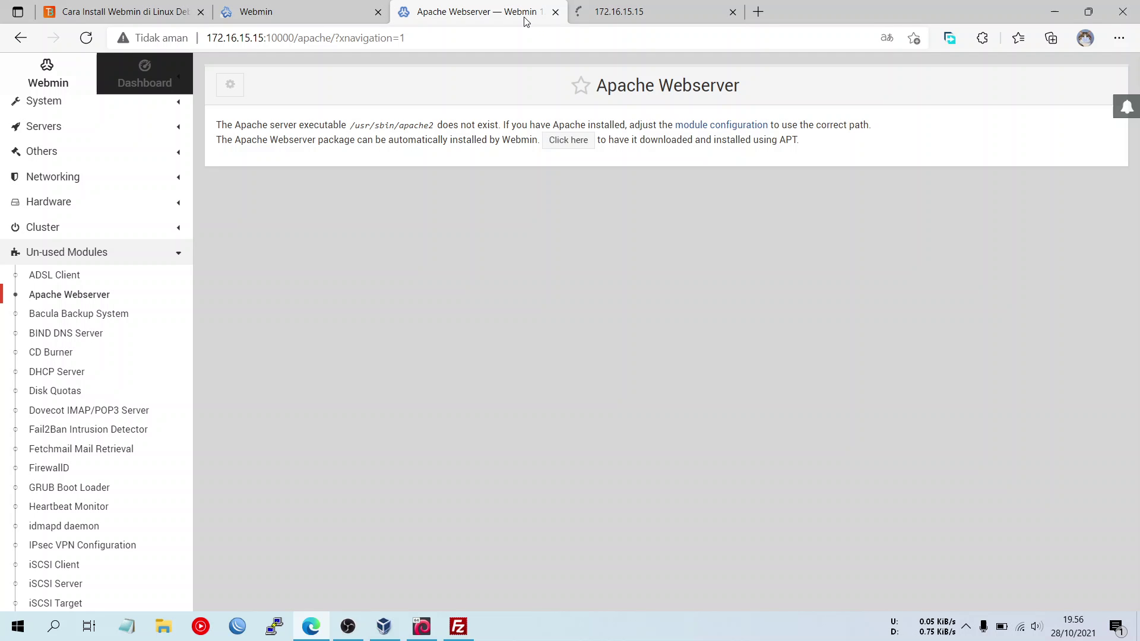
- Install apache2 with its 10 packages via APT, then return to Software Packages
left_click(569, 142)
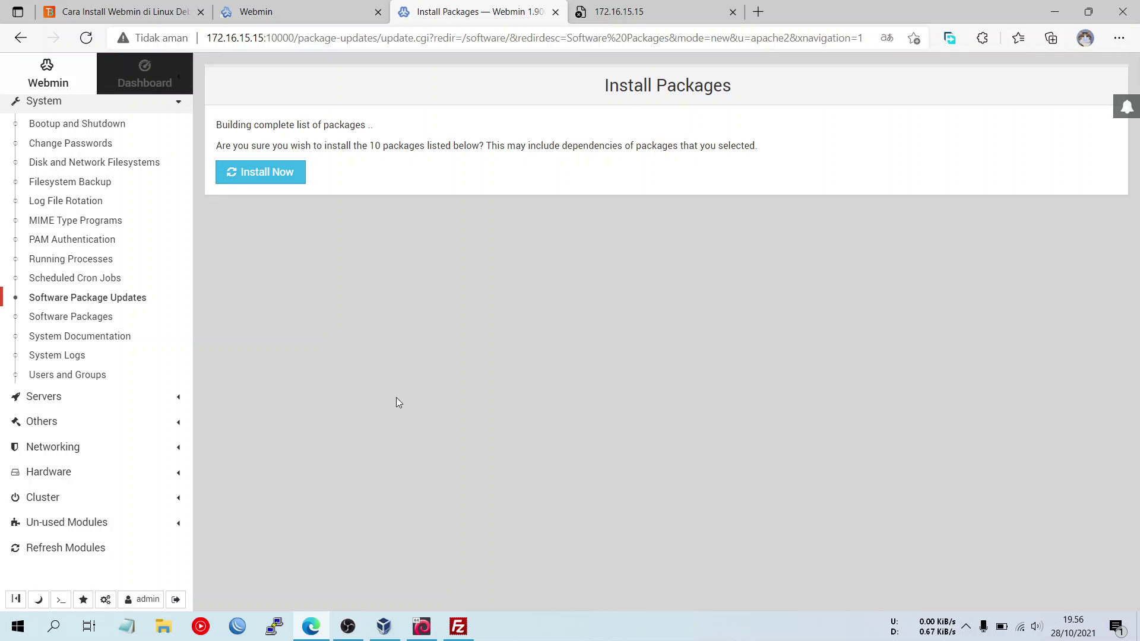
left_click(293, 172)
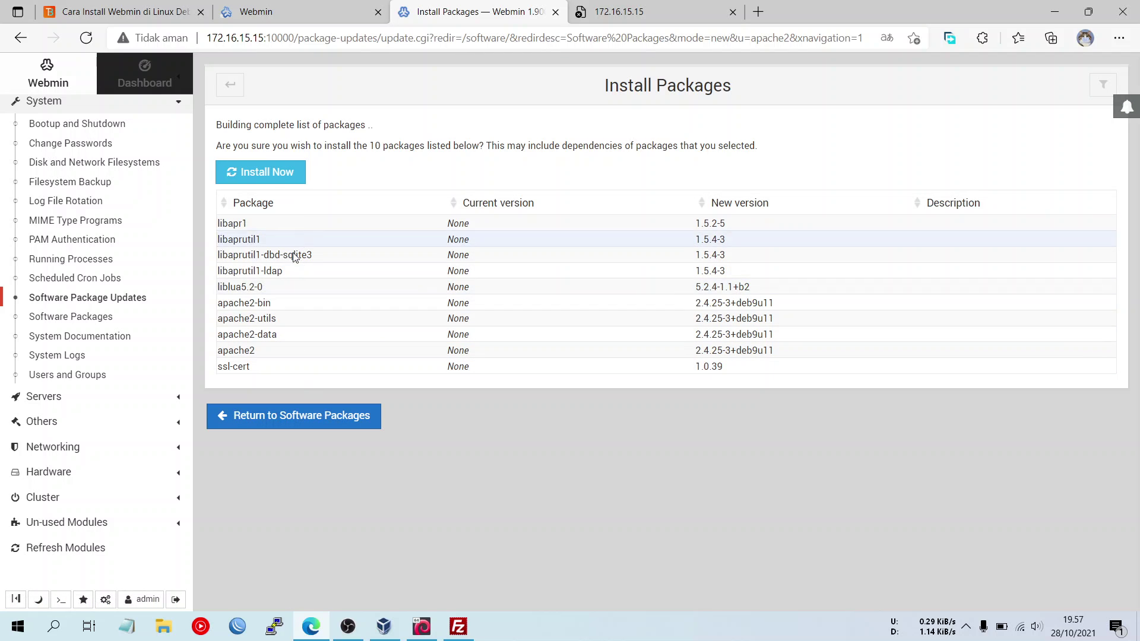
left_click(252, 175)
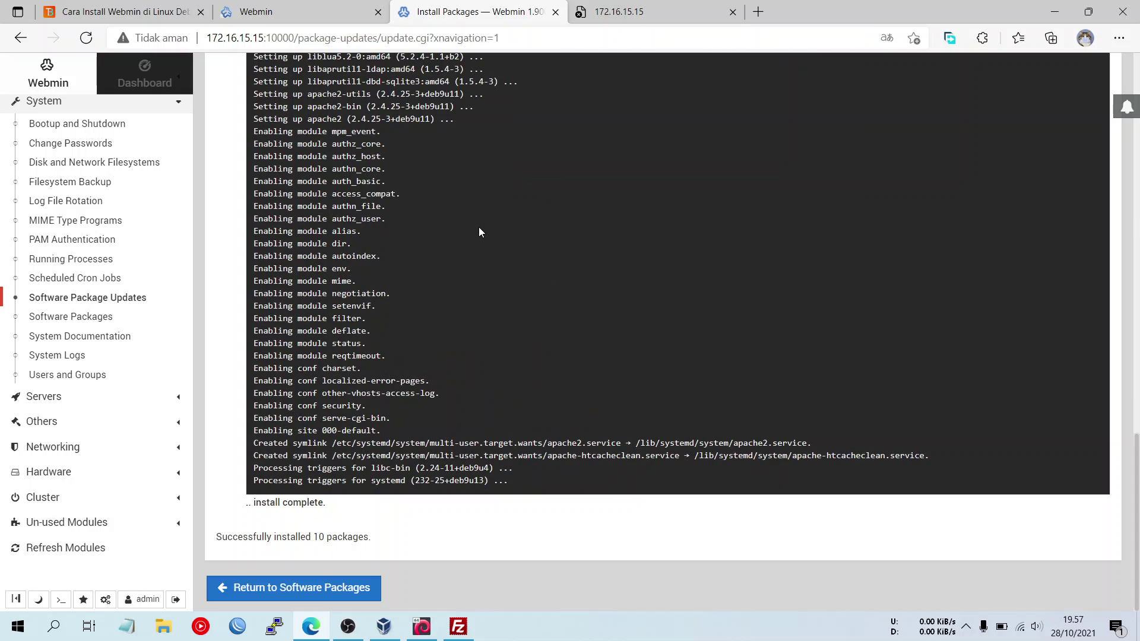
left_click(313, 588)
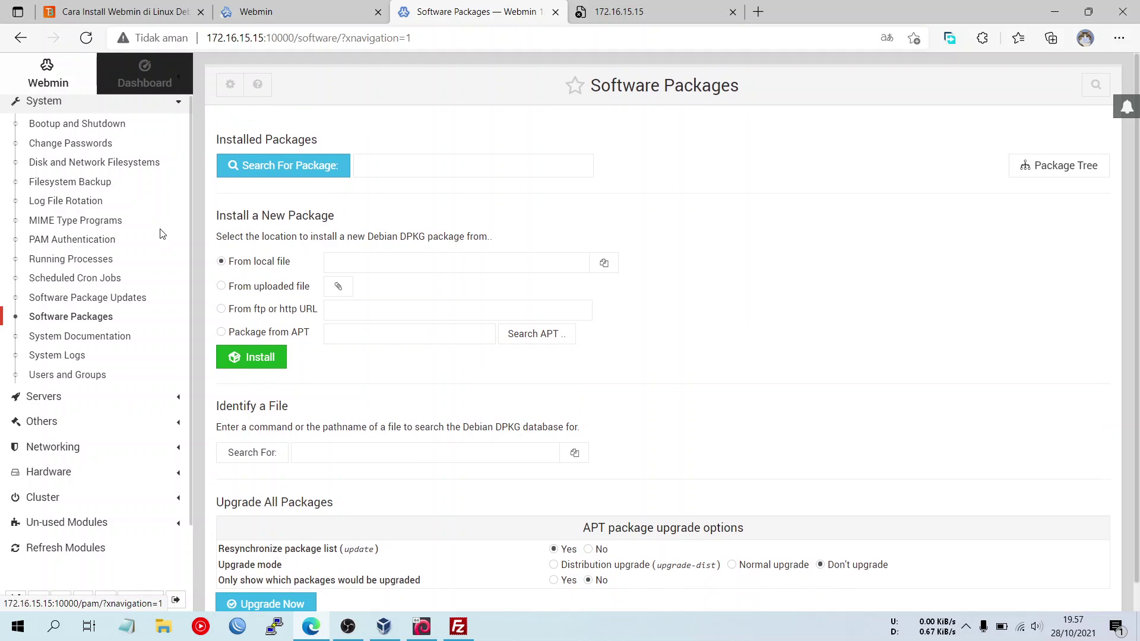
- Reopen Apache Webserver from Un-used Modules, now listing virtual hosts for Apache 2.4.25
scroll(95, 436, "down", 2)
left_click(92, 430)
scroll(95, 432, "down", 4)
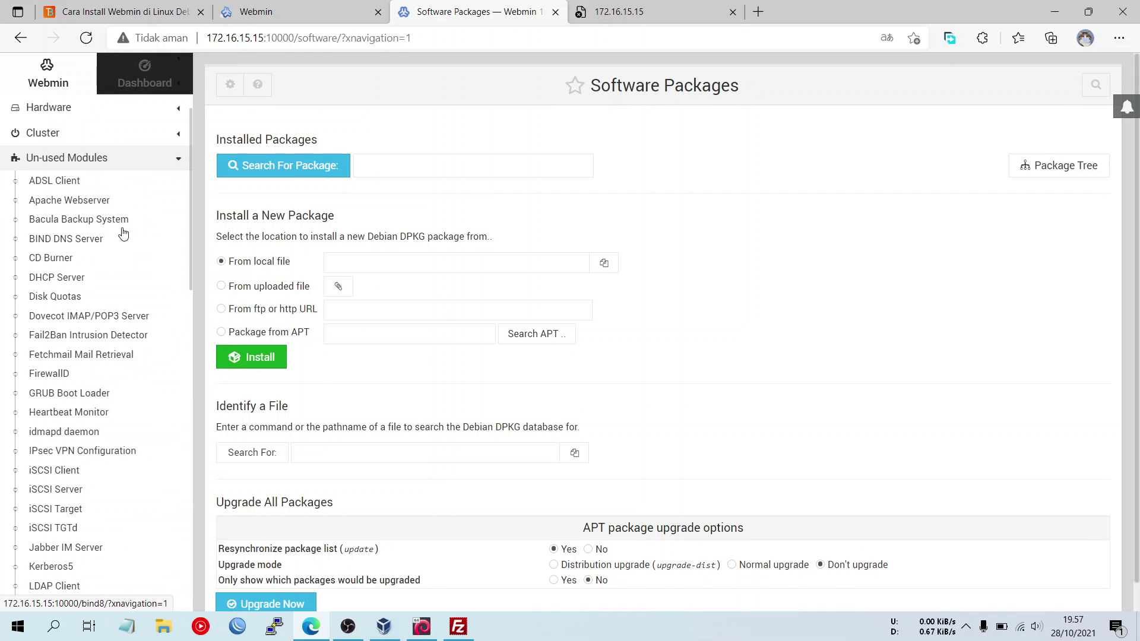
left_click(101, 202)
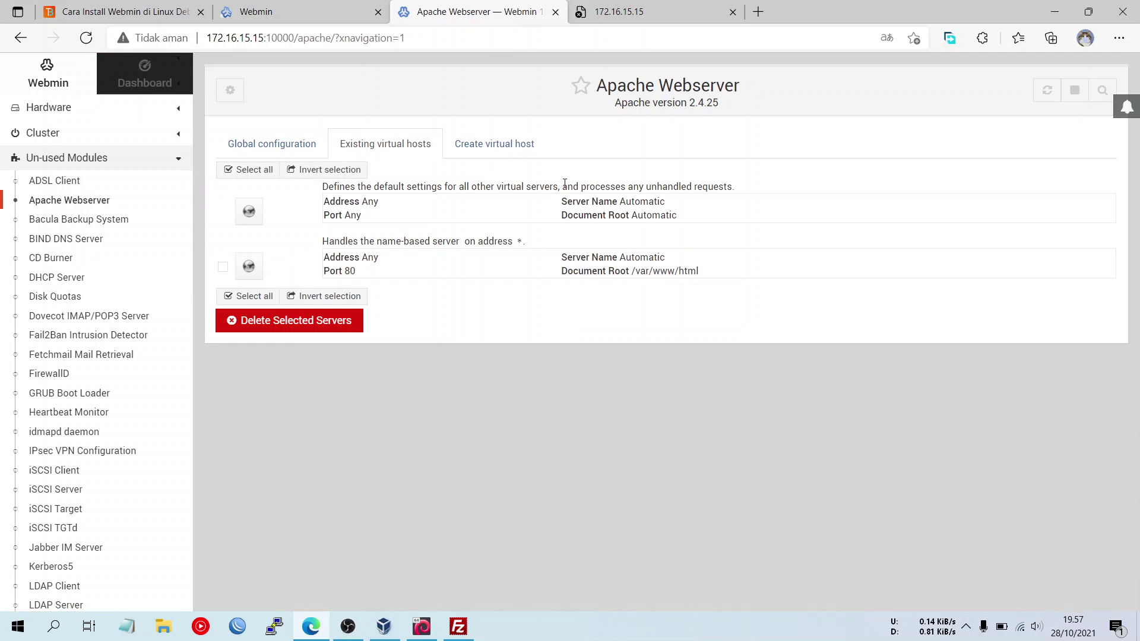
- Reload 172.16.15.15 in the other tab to confirm the Apache2 Debian Default Page
left_click(659, 8)
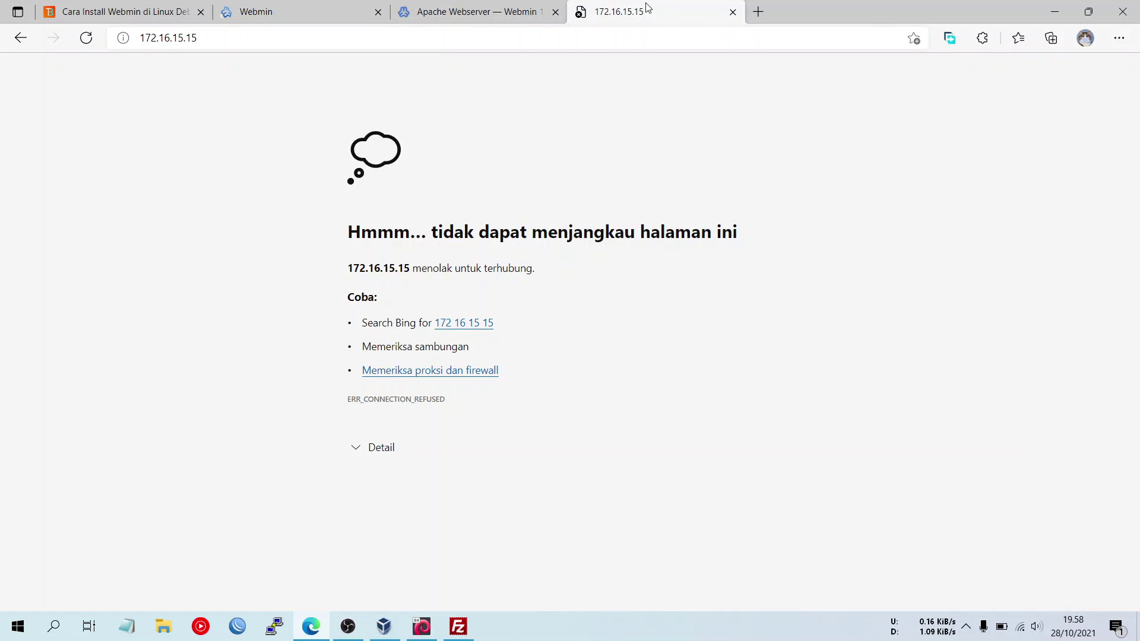
left_click(85, 38)
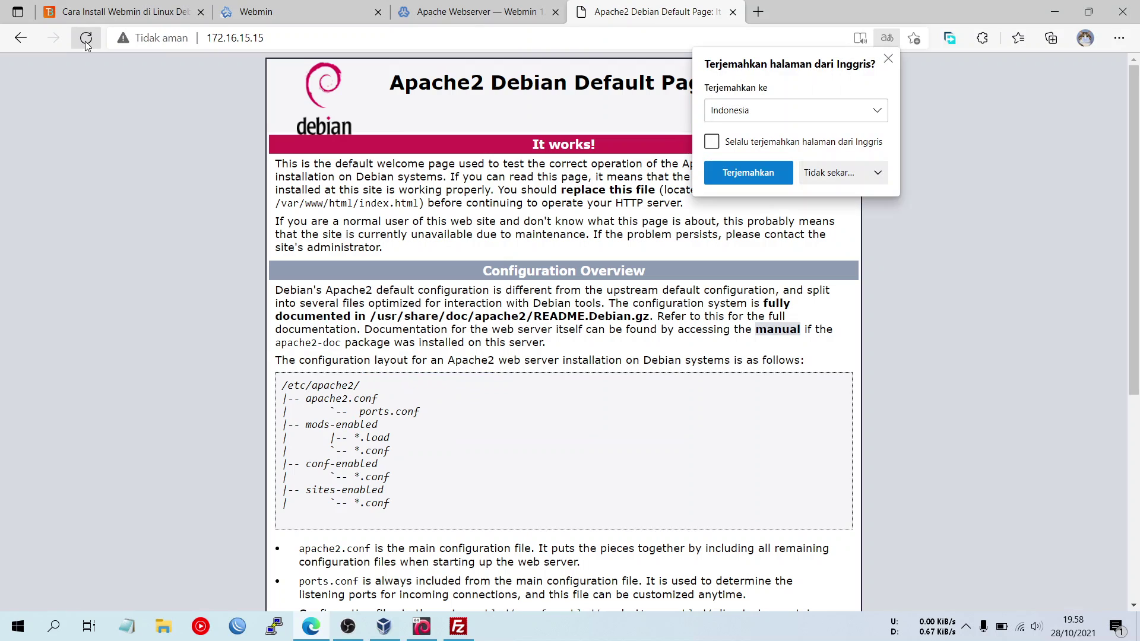
left_click(873, 229)
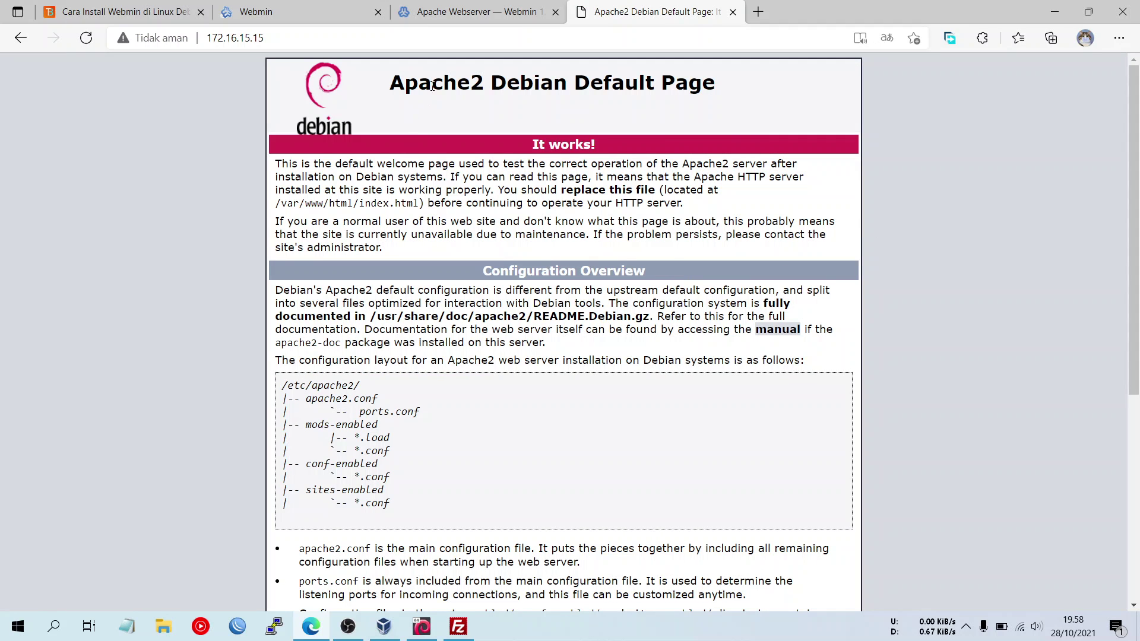
left_click(475, 12)
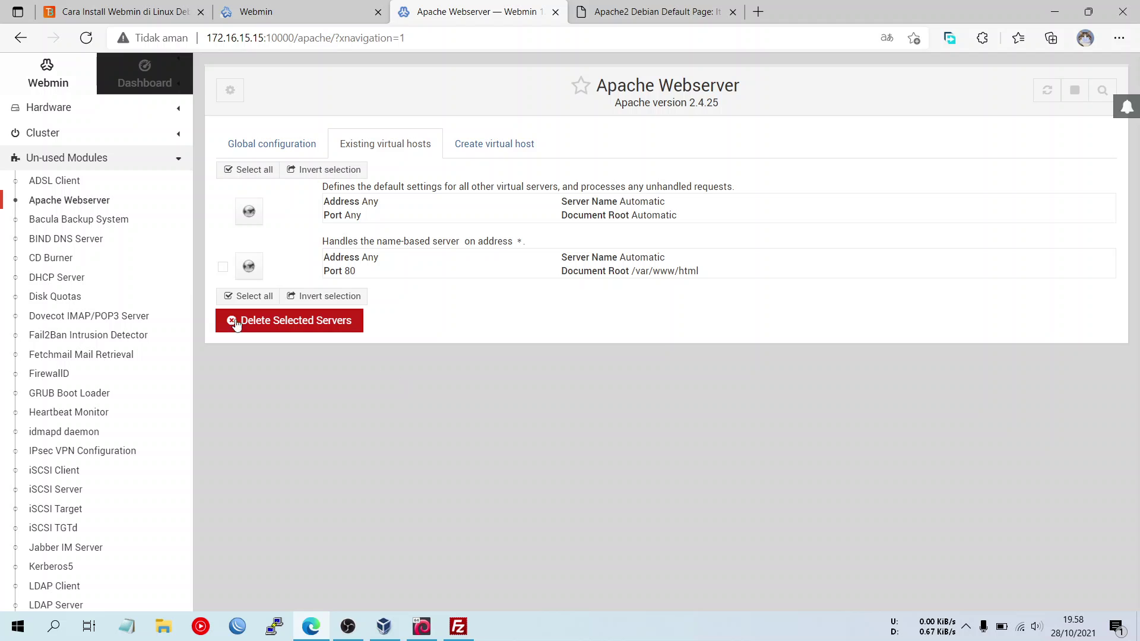
left_click(103, 141)
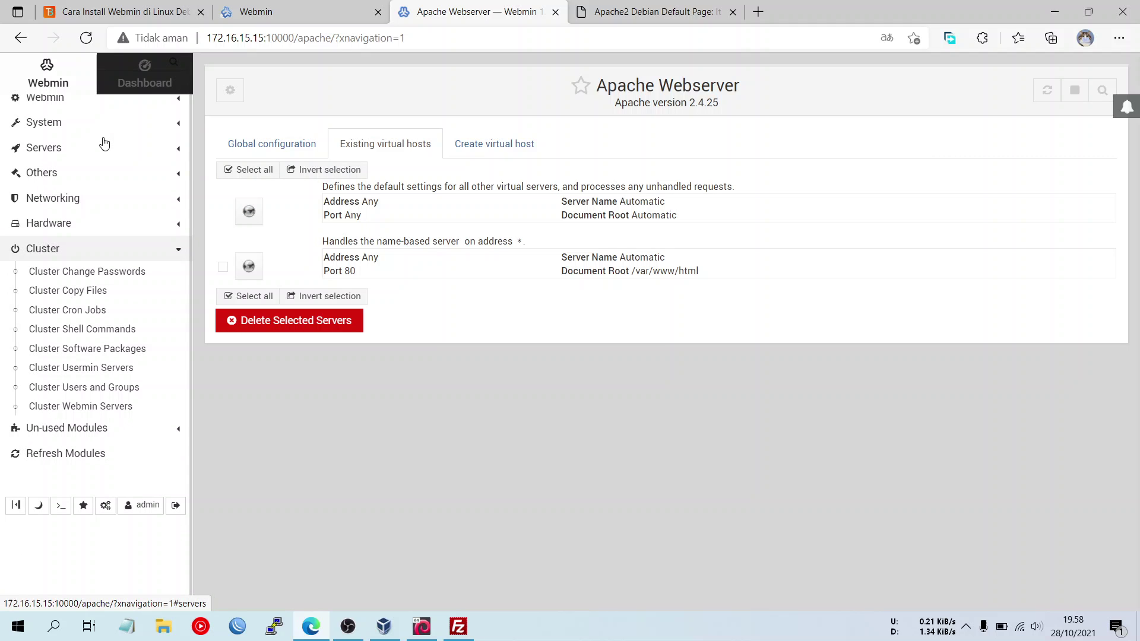
left_click(155, 109)
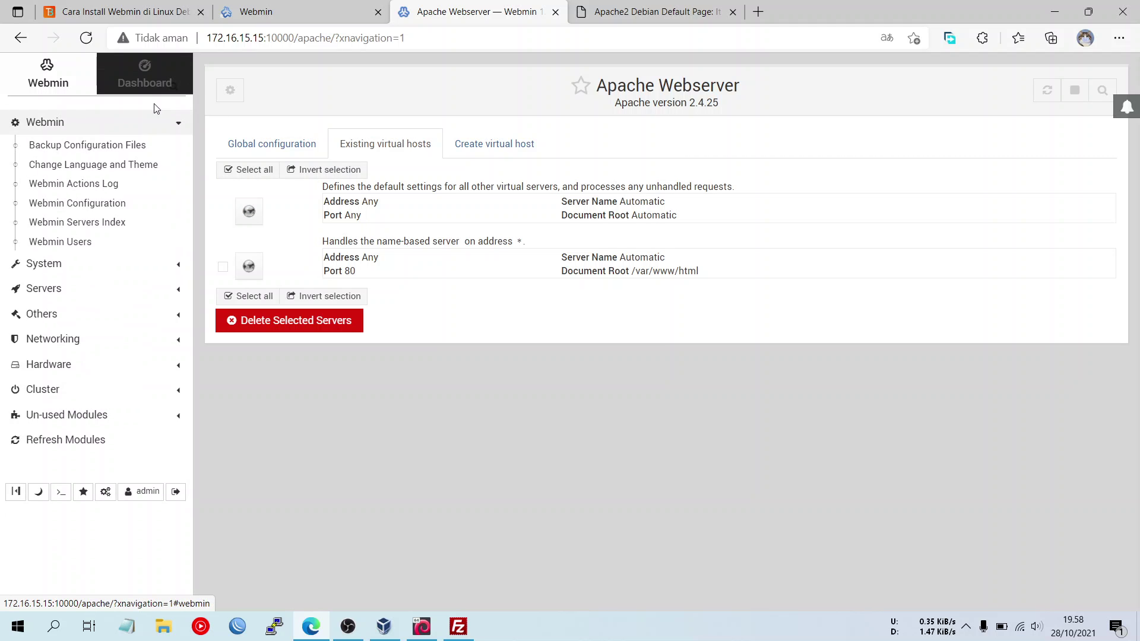
left_click(111, 205)
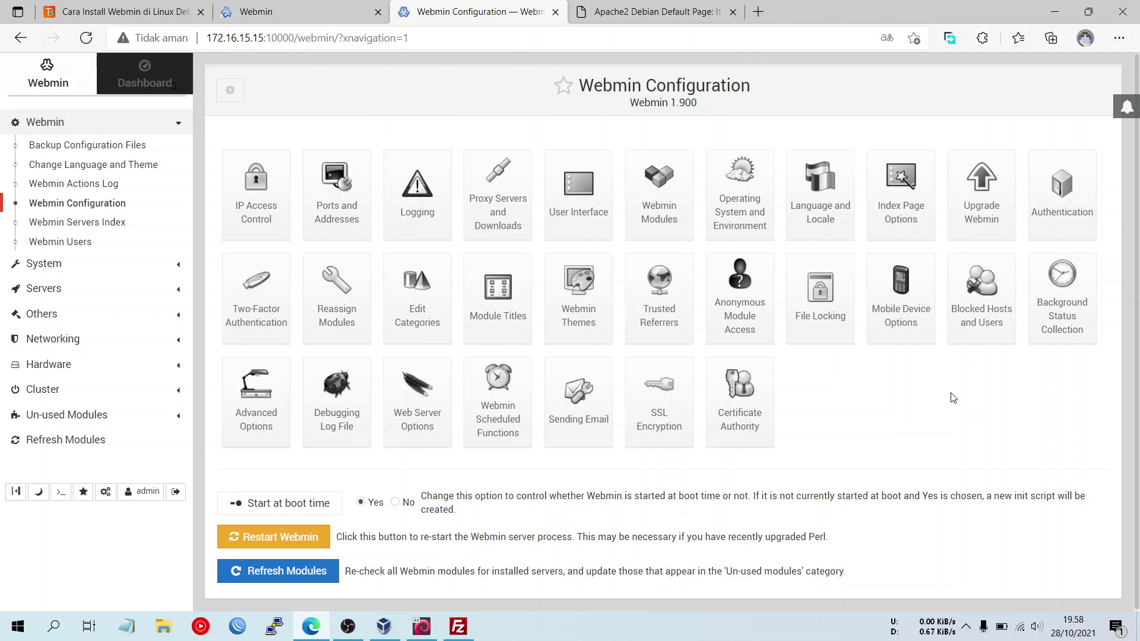
left_click(326, 9)
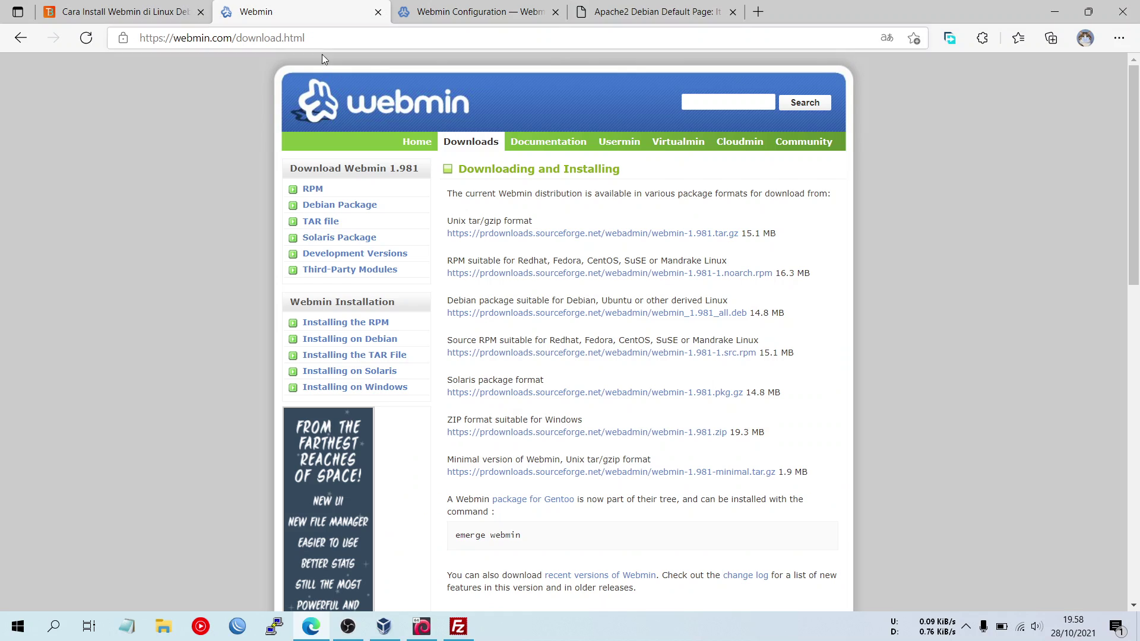
left_click(480, 15)
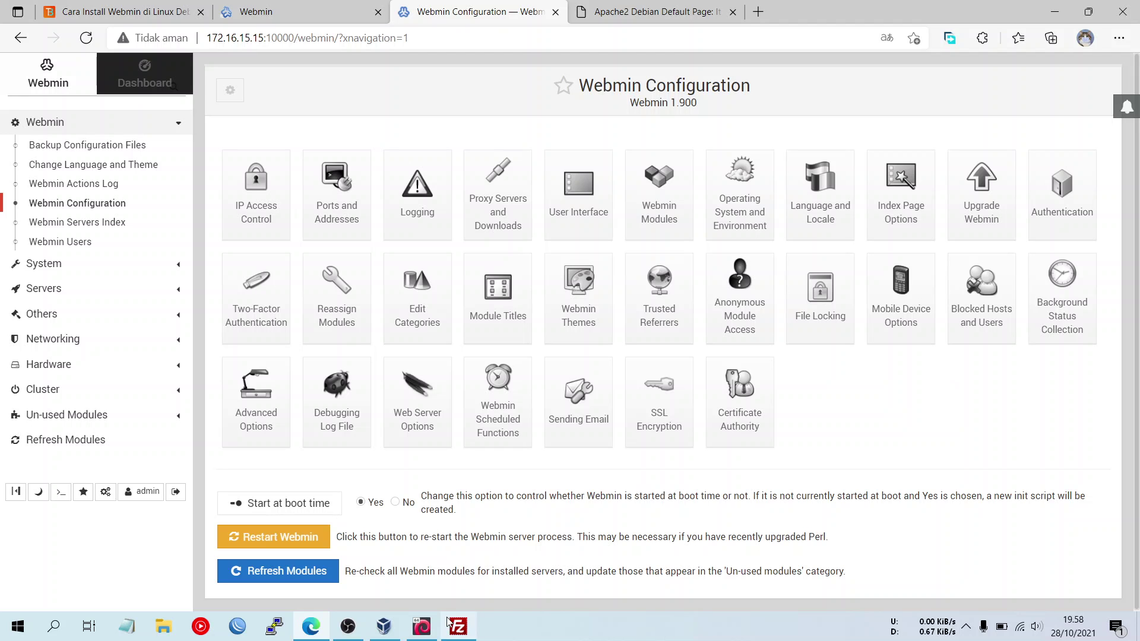
left_click(421, 626)
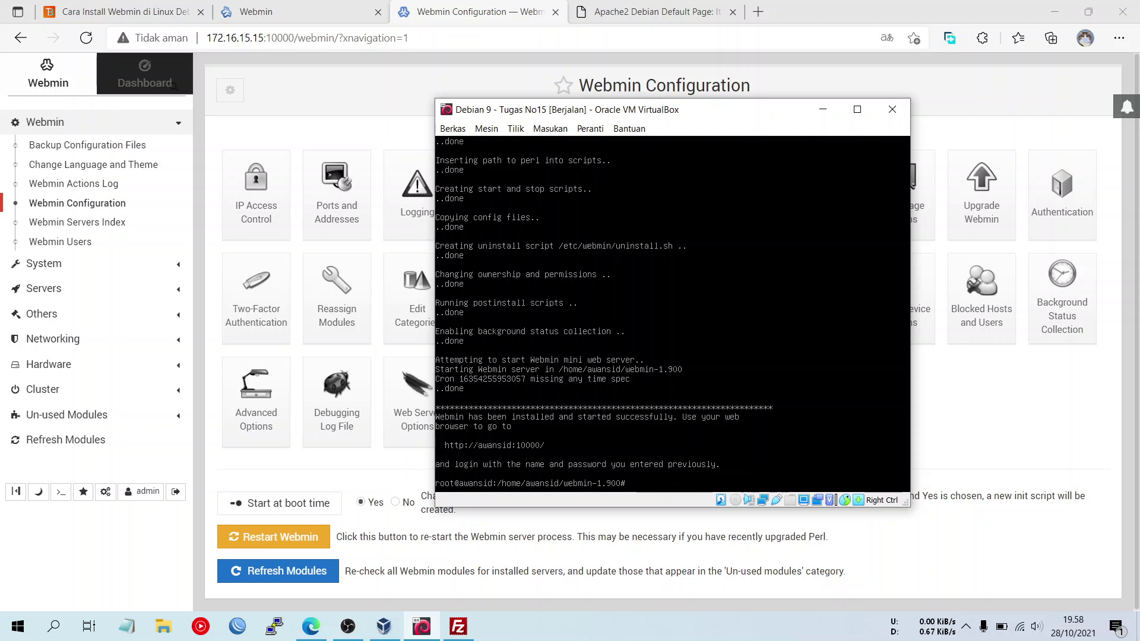
left_click(1039, 397)
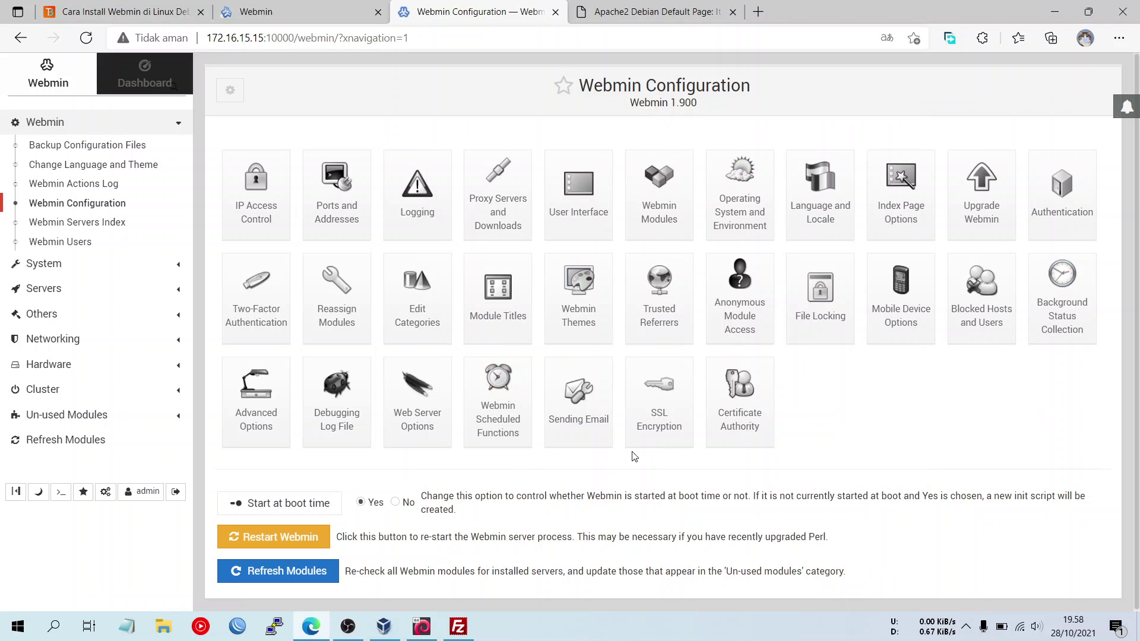
- View Webmin's SSL Encryption settings, close the Apache default page tab, and open the Dashboard system information
left_click(646, 424)
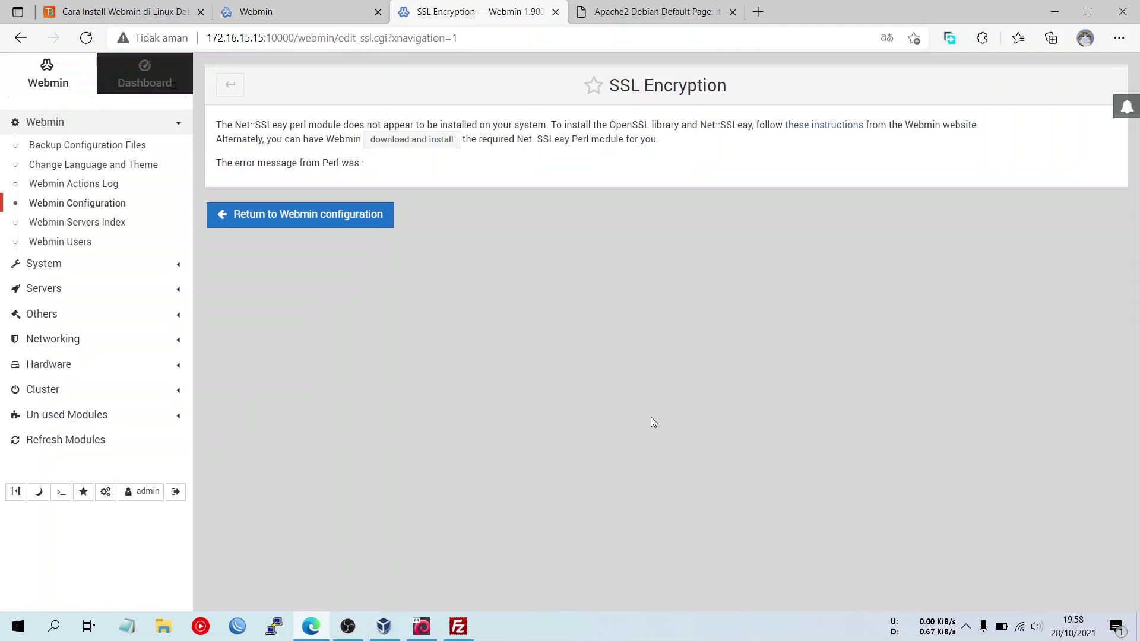
left_click(230, 85)
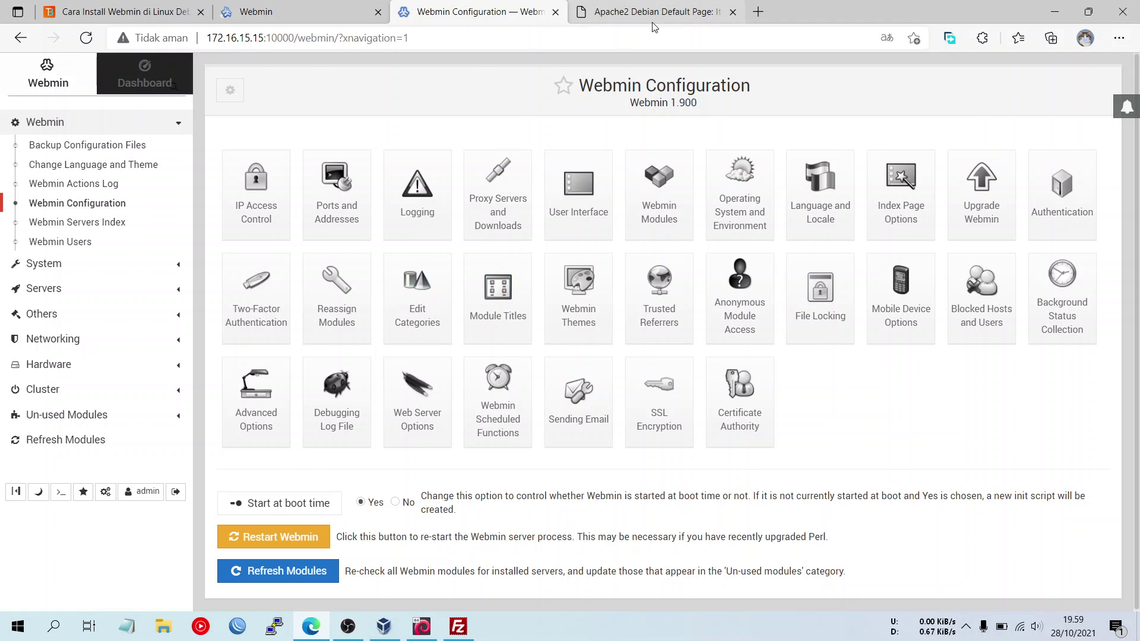
left_click(716, 17)
left_click(733, 12)
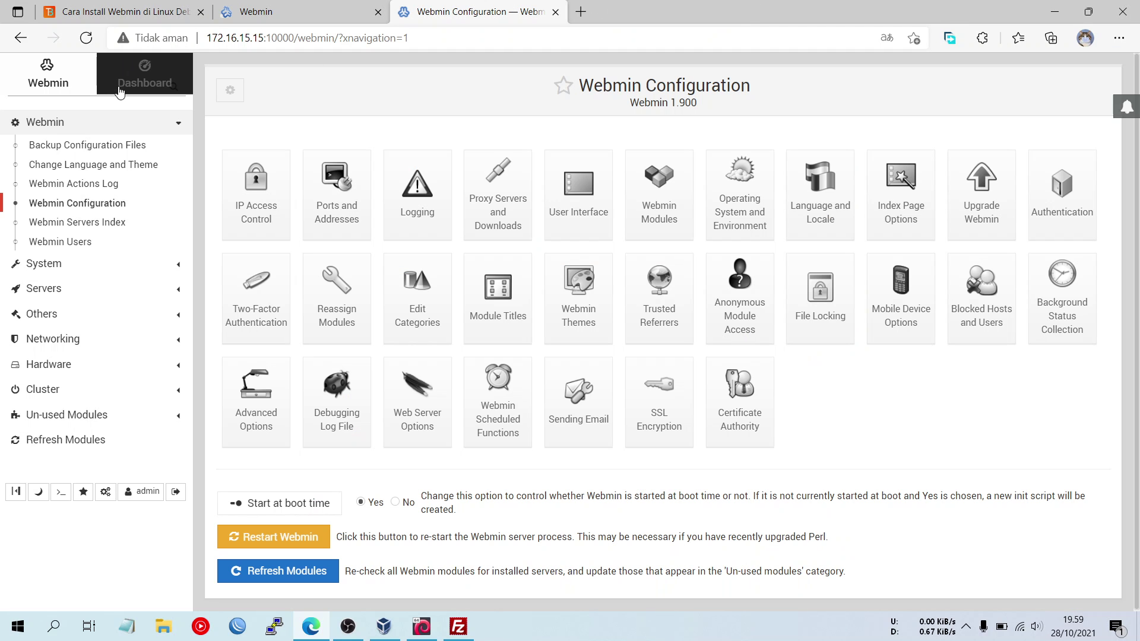
left_click(153, 88)
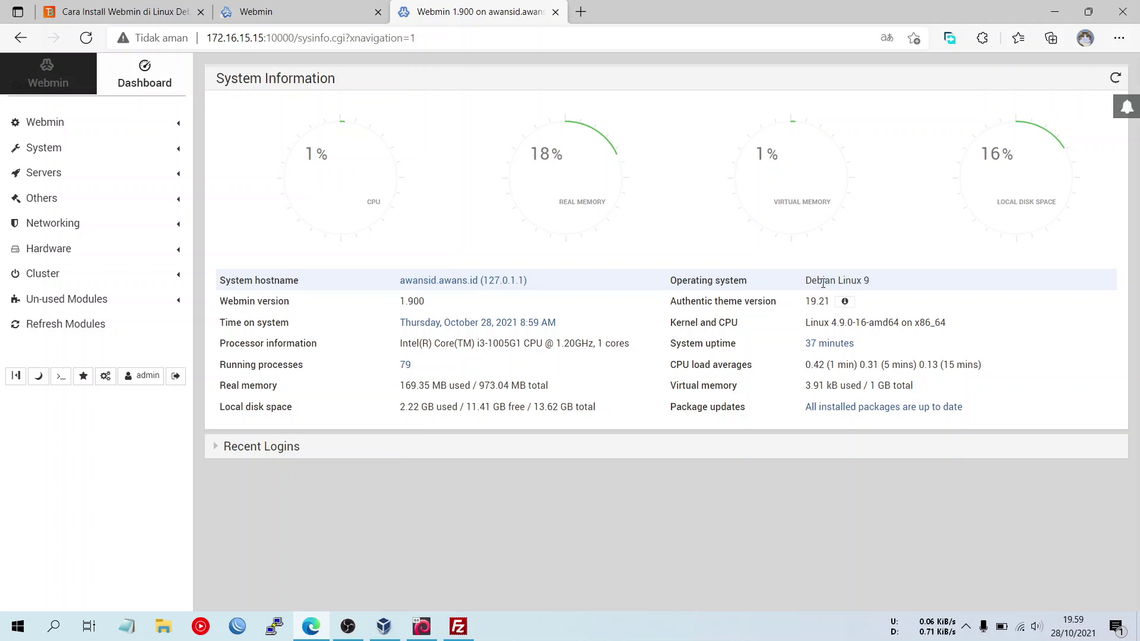
- In FileZilla, check that webmin-1.900.tar.gz is in both the local Downloads and remote home folder panes
mouse_move(432, 638)
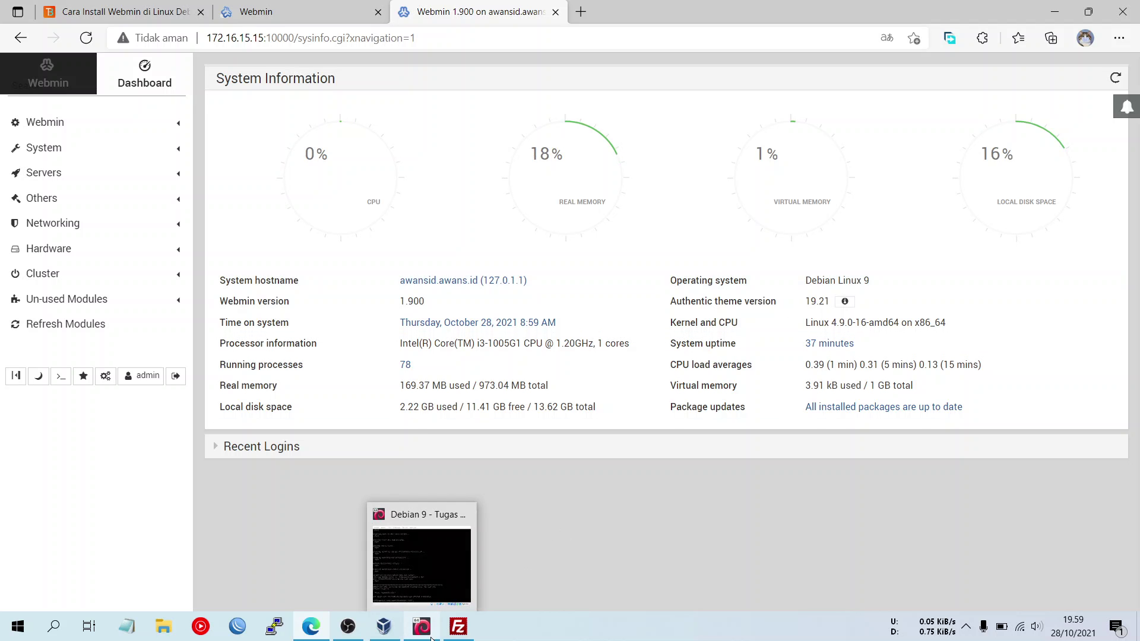
left_click(458, 627)
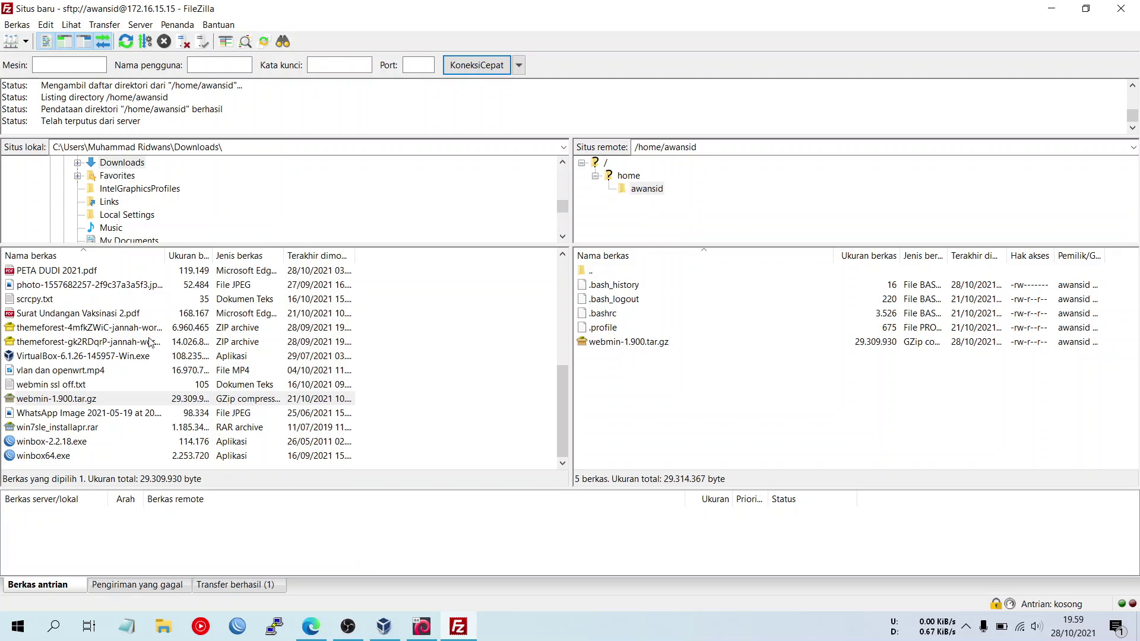
left_click(303, 400)
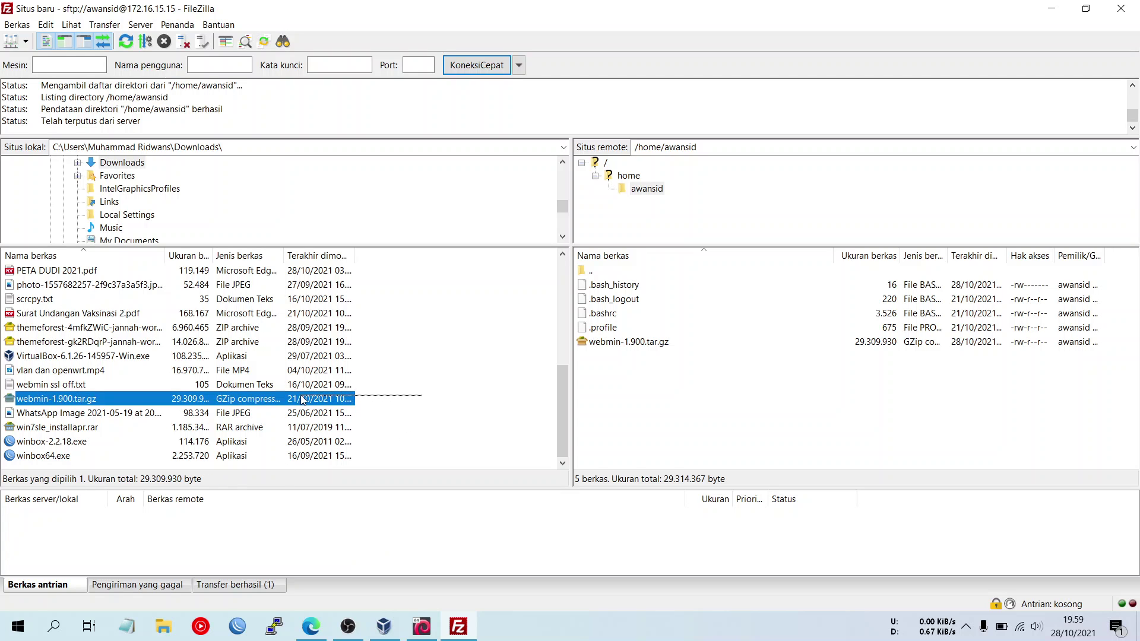
left_click(415, 400)
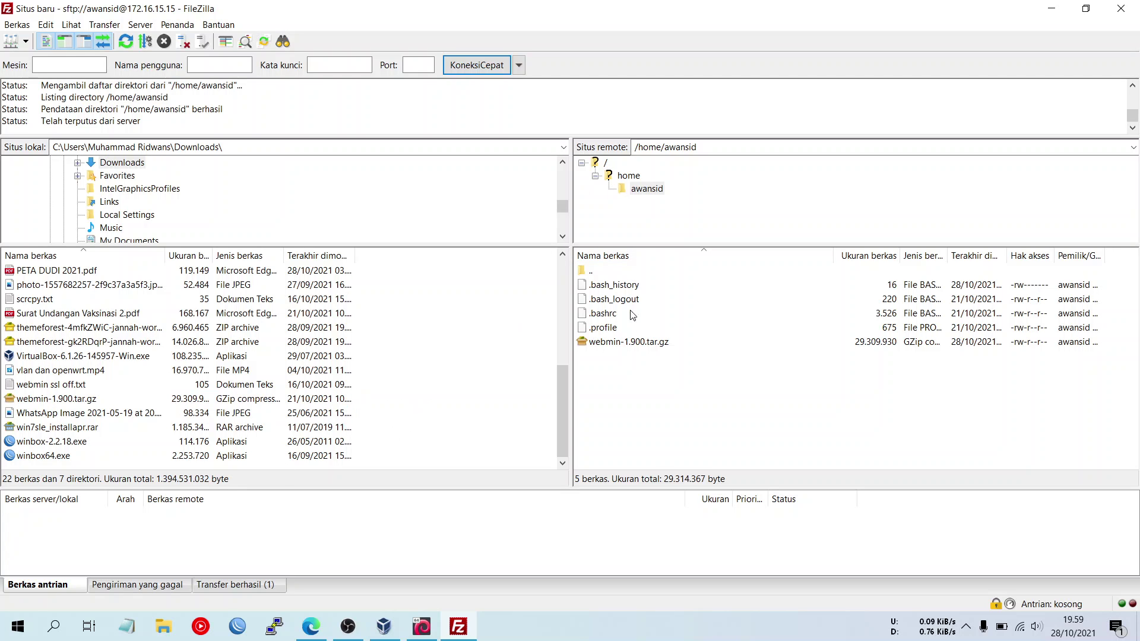
left_click(635, 350)
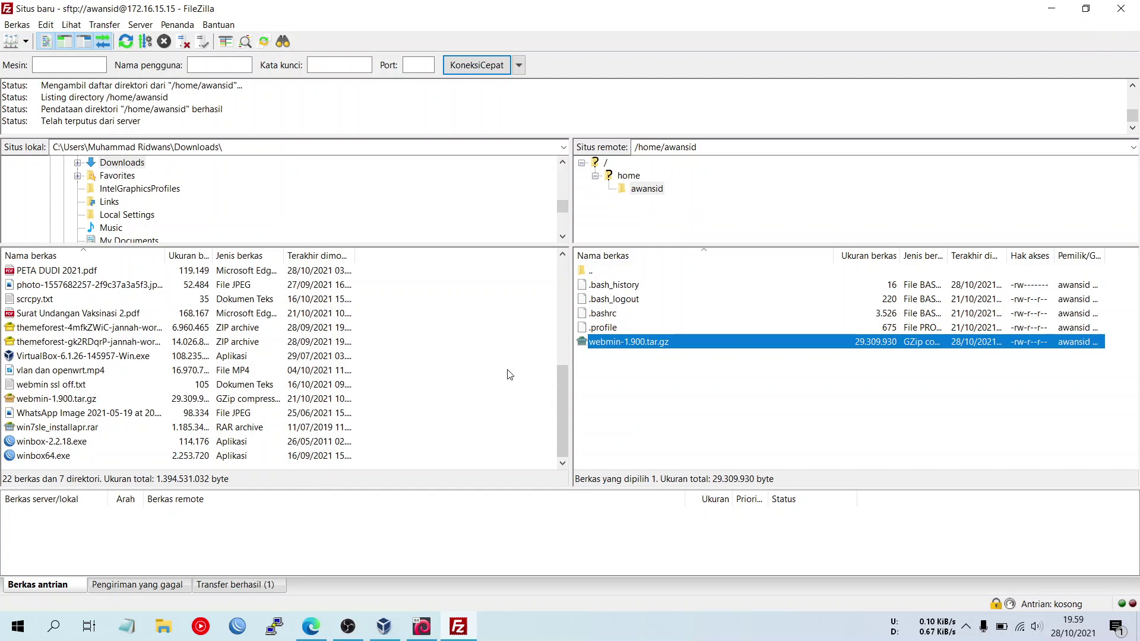
left_click(618, 364)
left_click(618, 347)
left_click(657, 391)
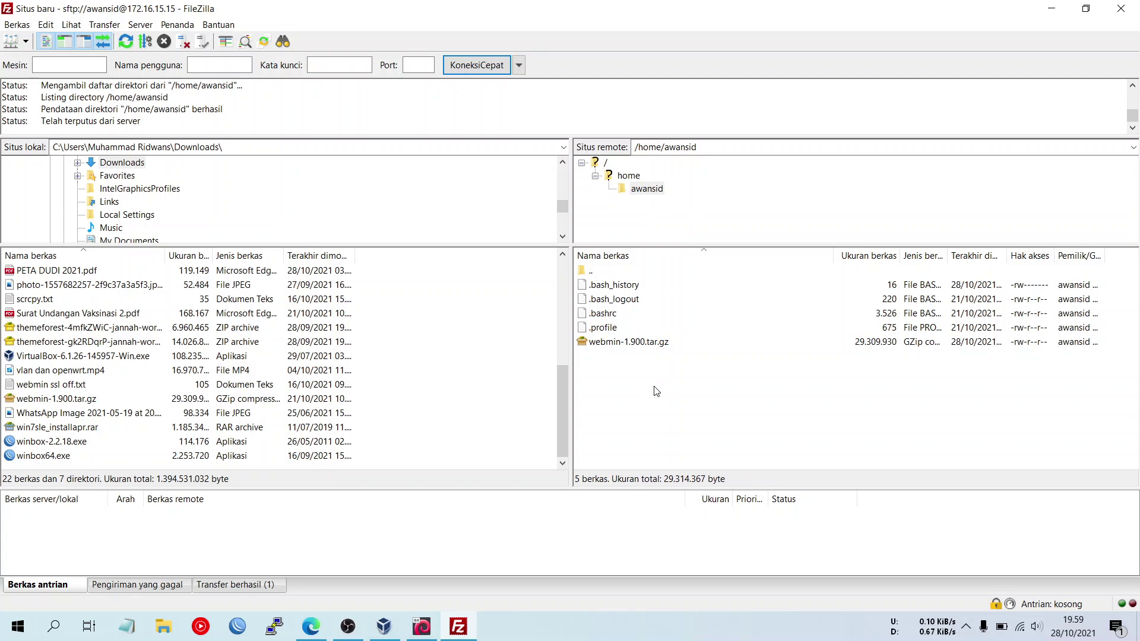
- Look over the webmin.com download page in the browser
left_click(421, 626)
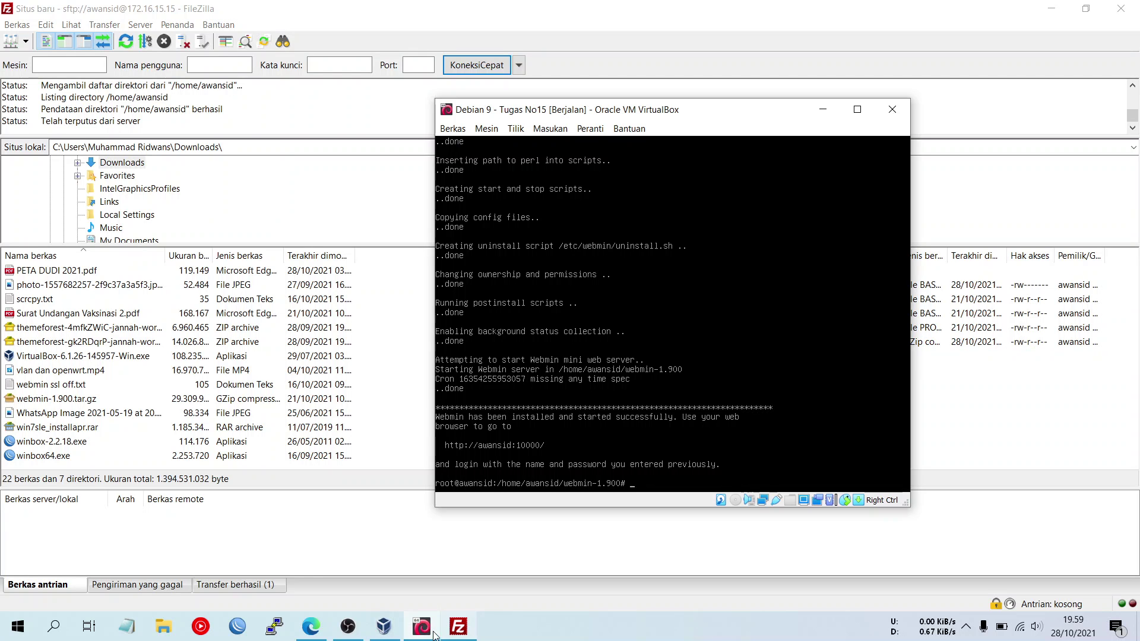
key("alt+Tab")
left_click(269, 11)
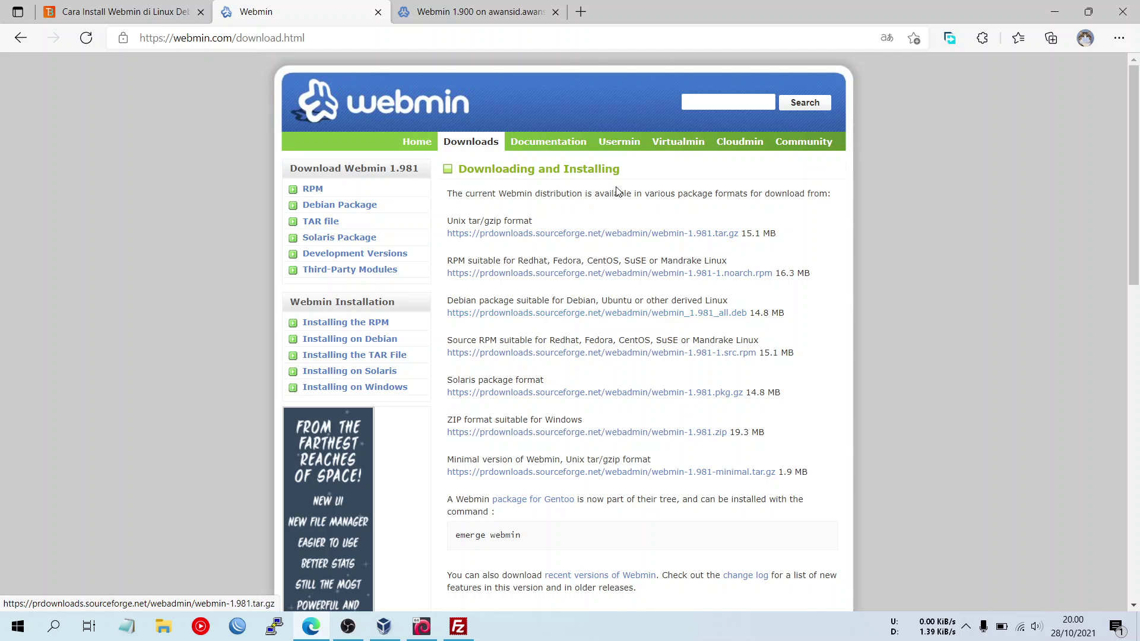
- Run cd .. in the Debian 9 VM terminal to move up to the home folder, then shift the window aside
left_click(419, 635)
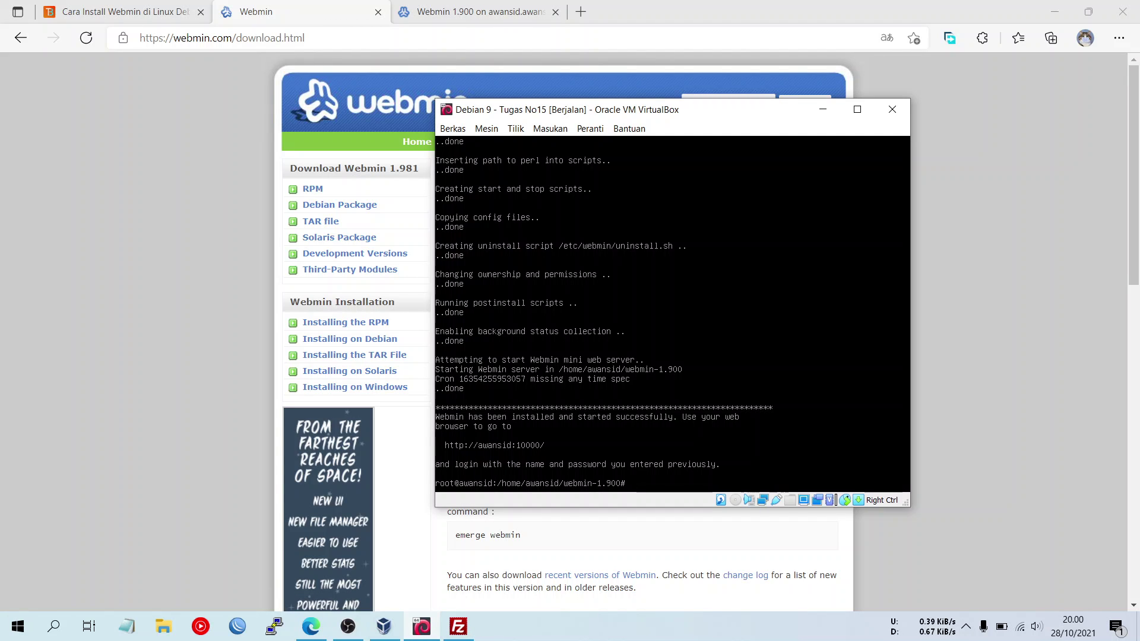
type("cd ..")
key("Return")
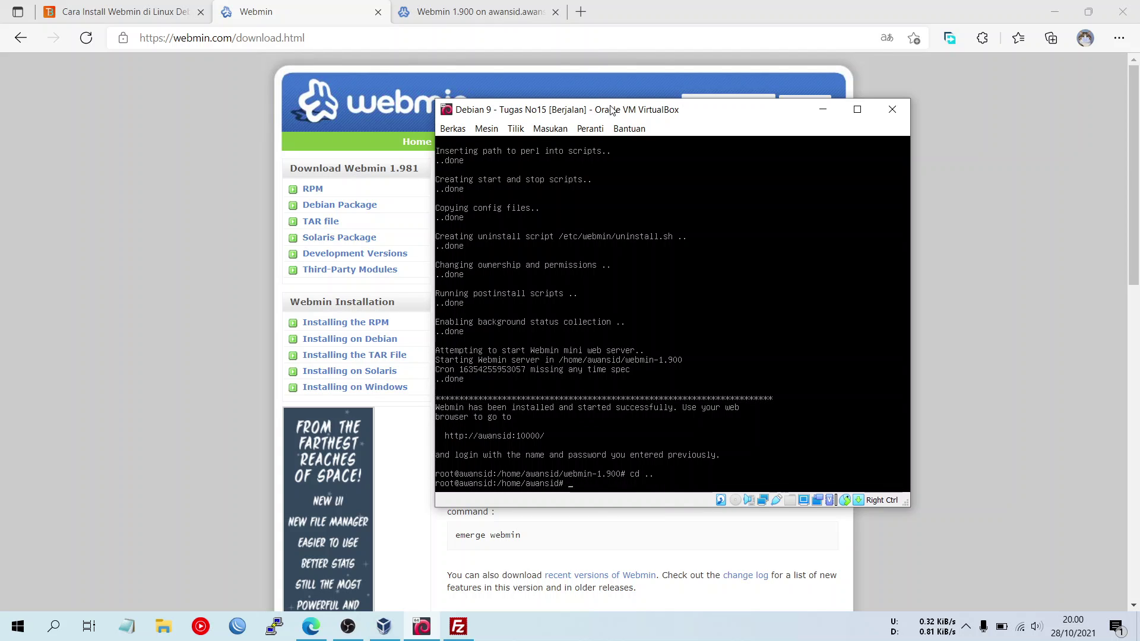
left_click_drag(611, 110, 527, 92)
- Refresh FileZilla's remote listing, peek into the new webmin-1.900 folder, then move the Debian VM window left
left_click(466, 625)
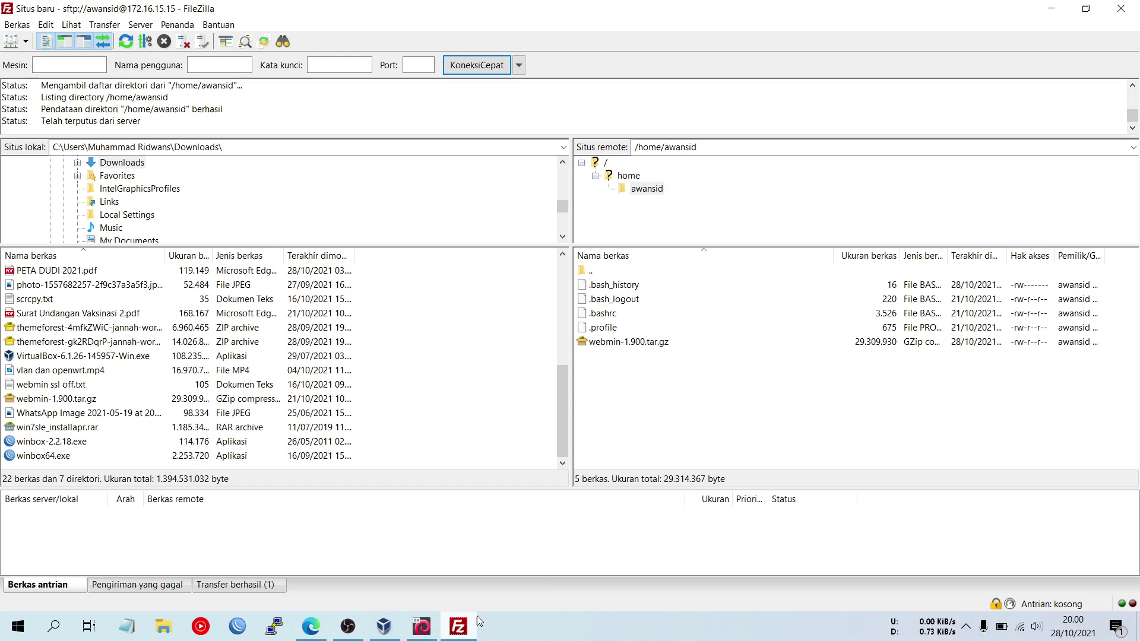
right_click(635, 415)
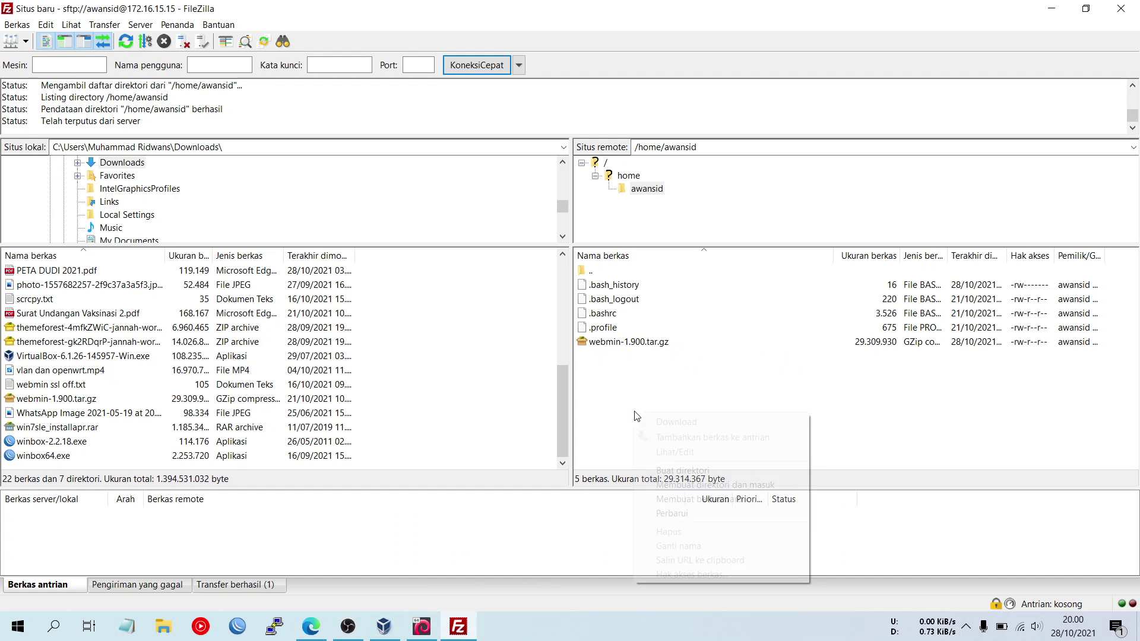
left_click(659, 513)
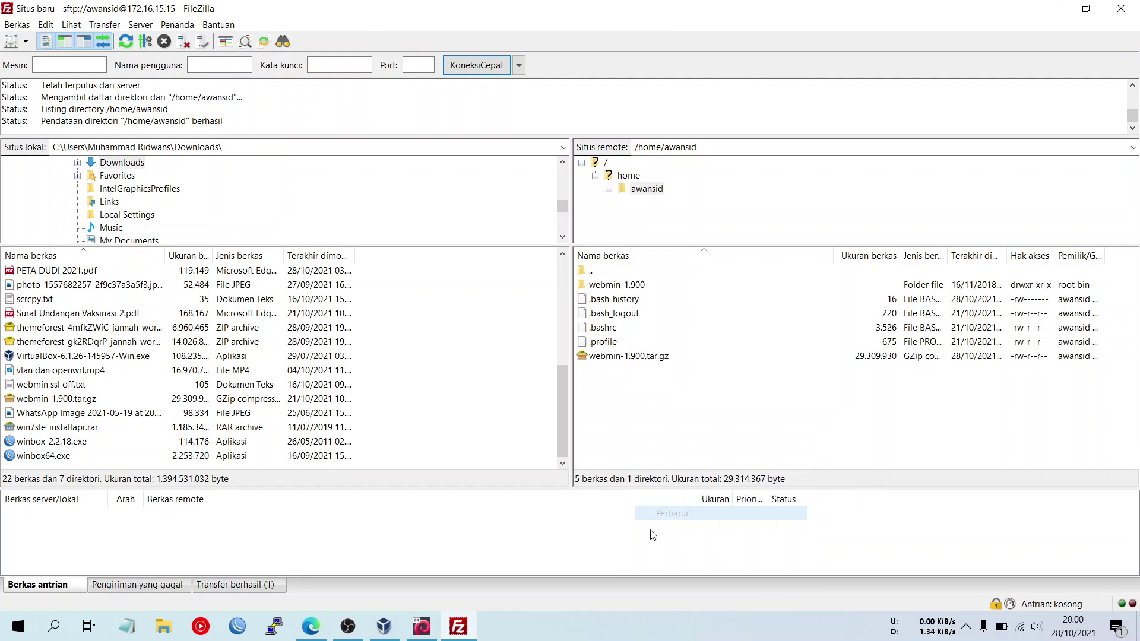
double_click(632, 285)
double_click(619, 274)
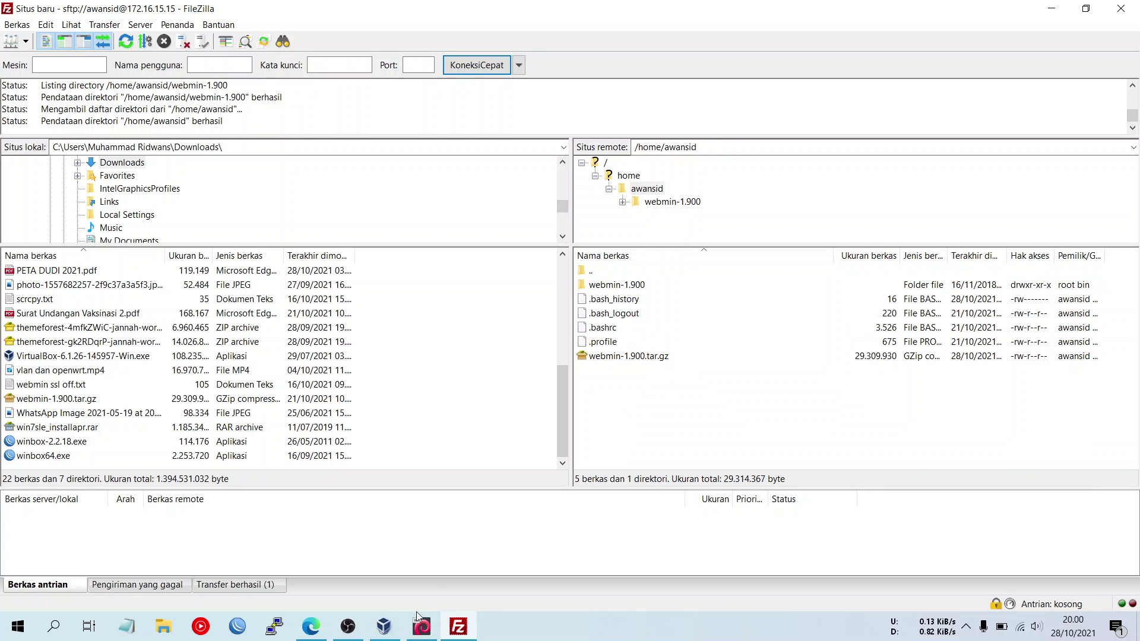
left_click(419, 620)
left_click_drag(544, 97, 269, 114)
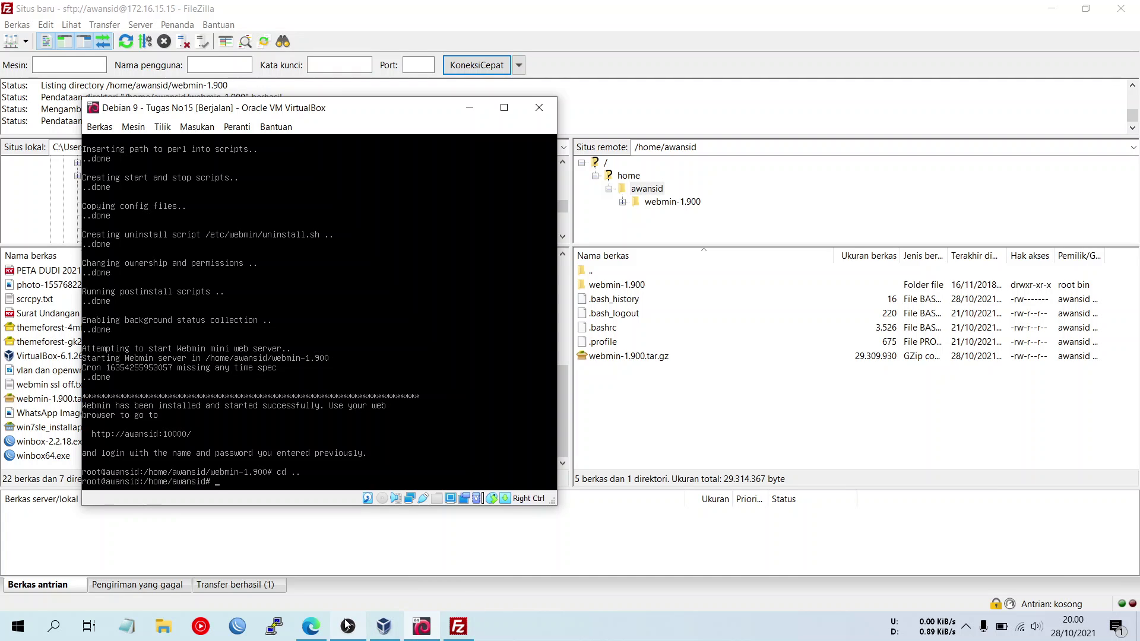
- Open a PuTTY SSH session to 172.16.15.15 and accept the server's host key
left_click(312, 627)
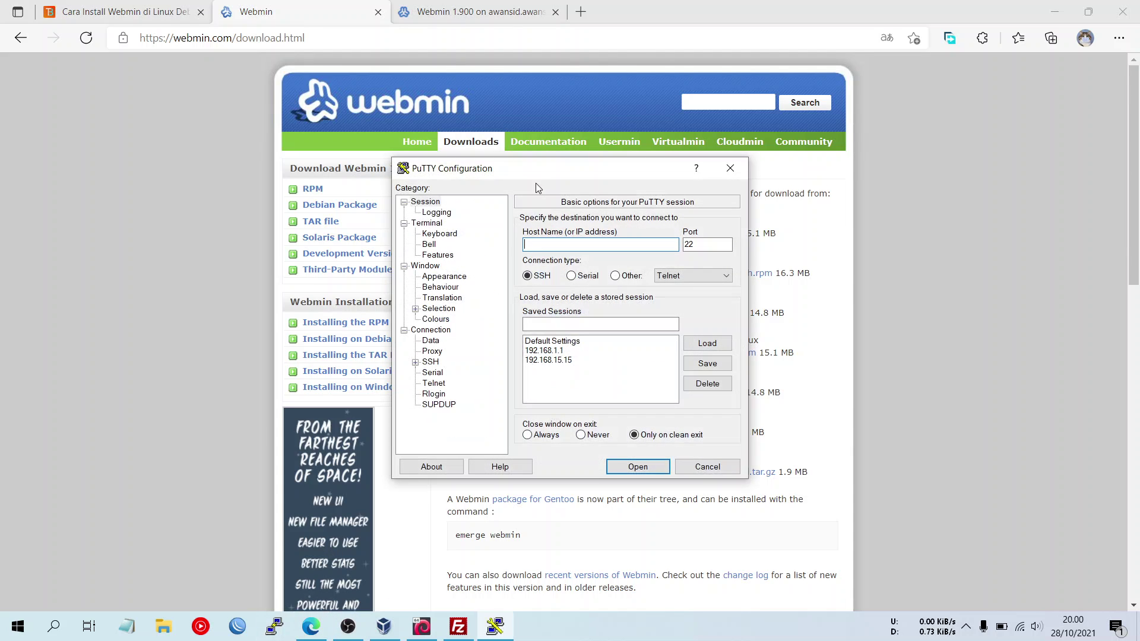
type("1")
type("72.16.15.15")
left_click(638, 467)
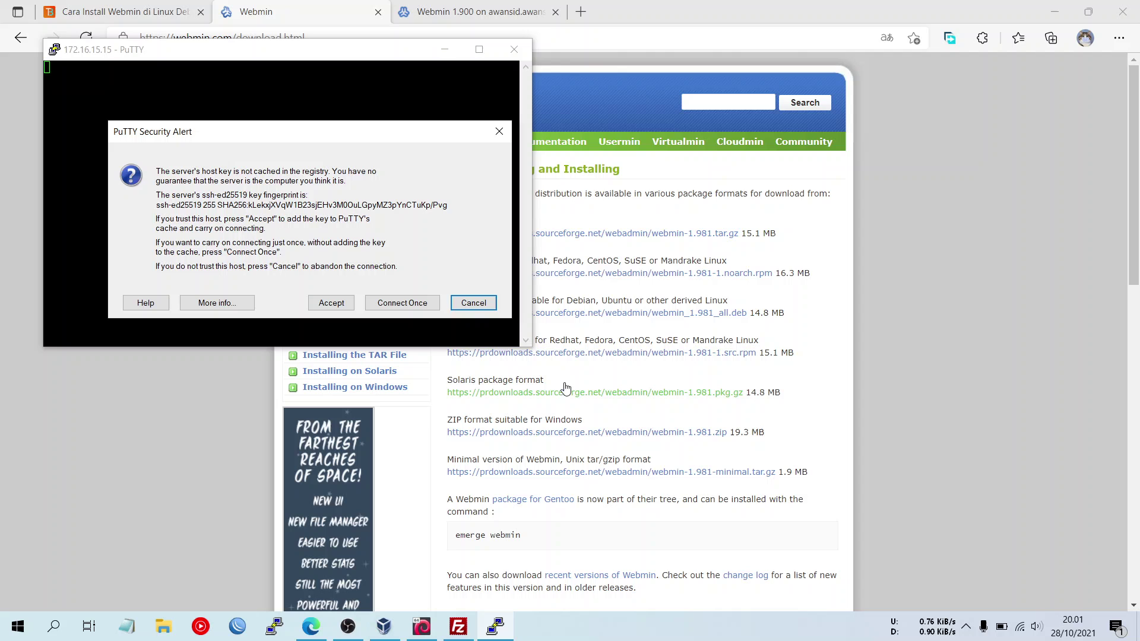
left_click(331, 300)
- Log in with the user's login name and password, then switch to root with su
left_click_drag(334, 55, 907, 189)
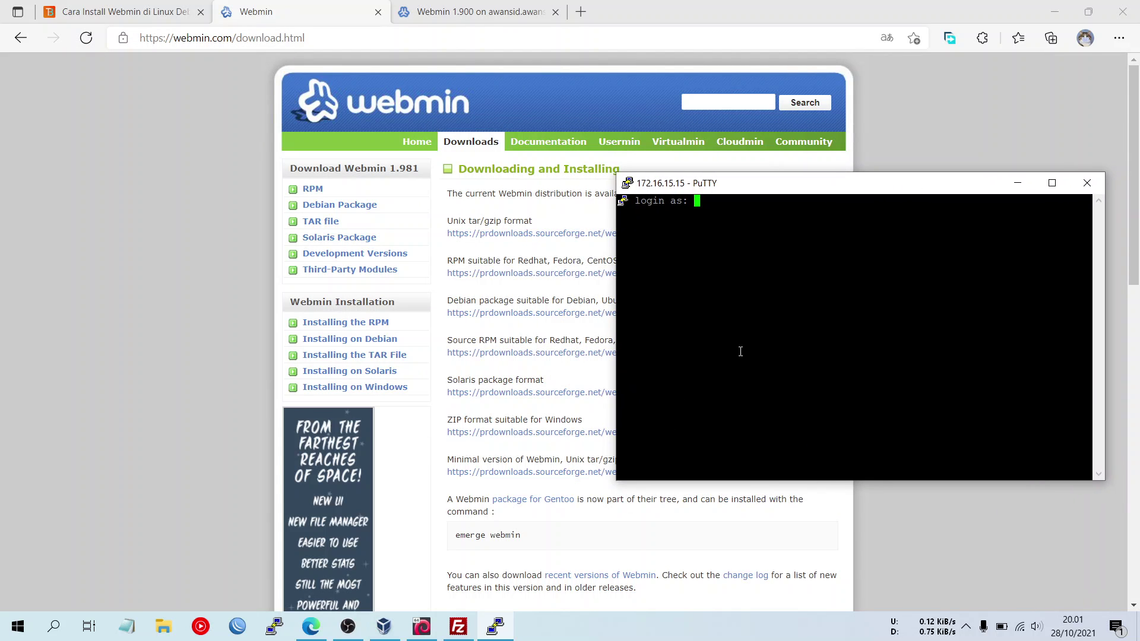
type("awansid")
key("Return")
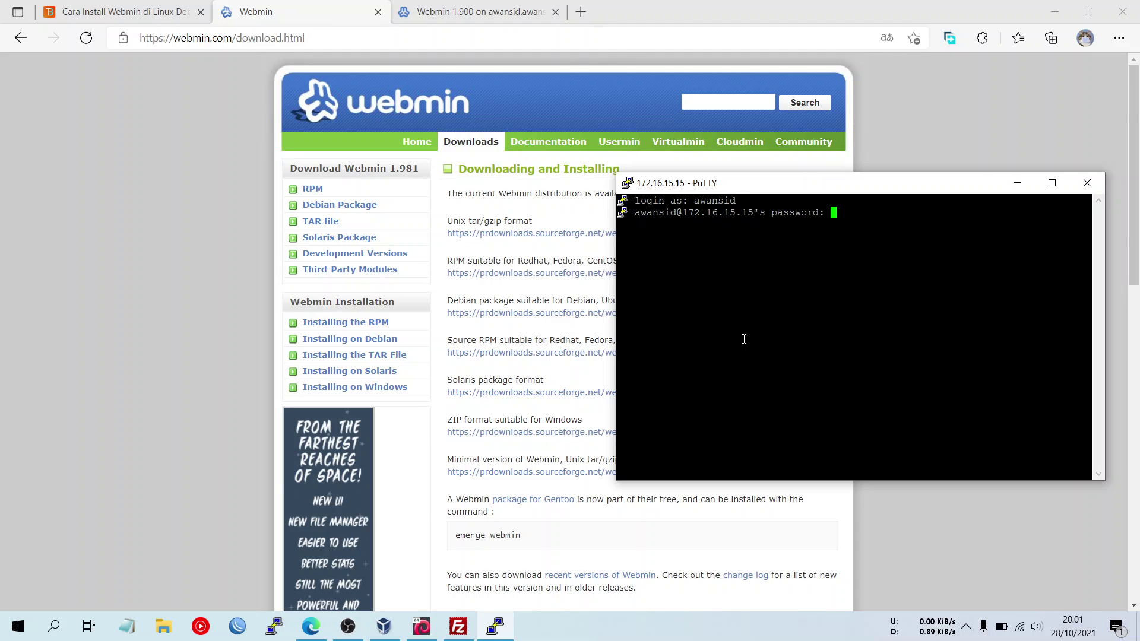
key("Return")
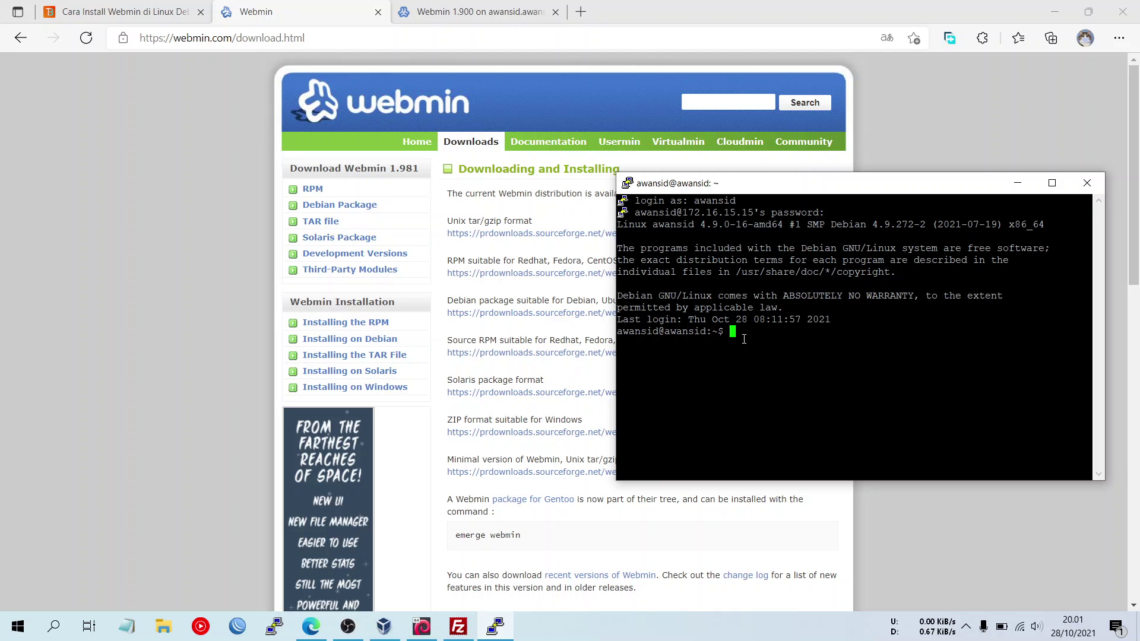
type("su")
key("Return")
key("Return")
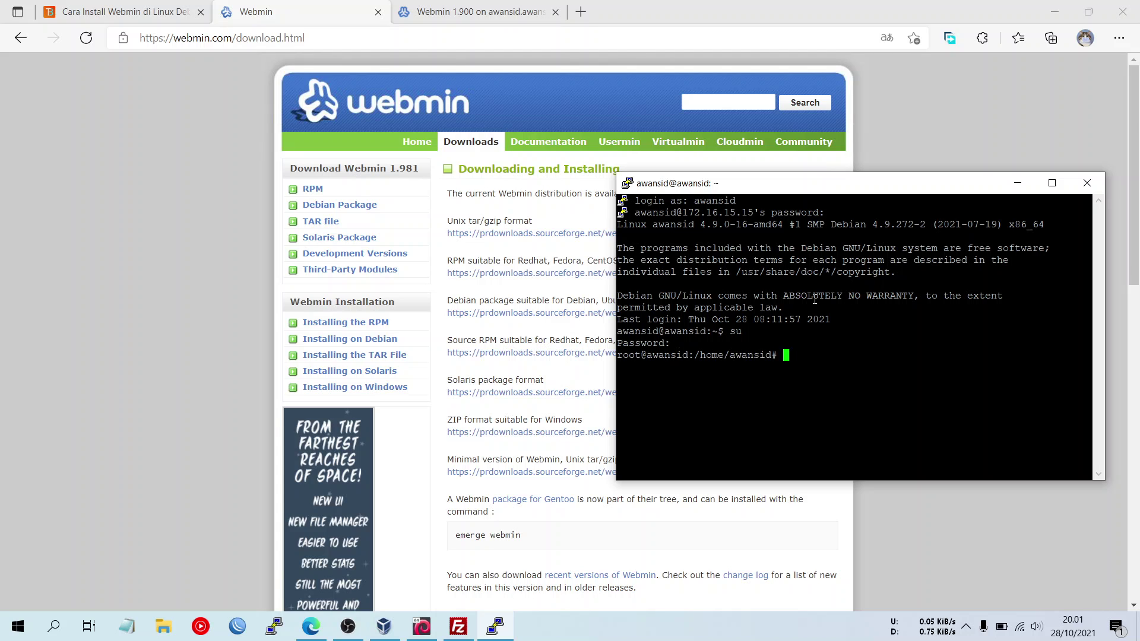
- Run ifconfig to confirm the 172.16.15.15 address, then run screenfetch
type("ifconfig")
key("Return")
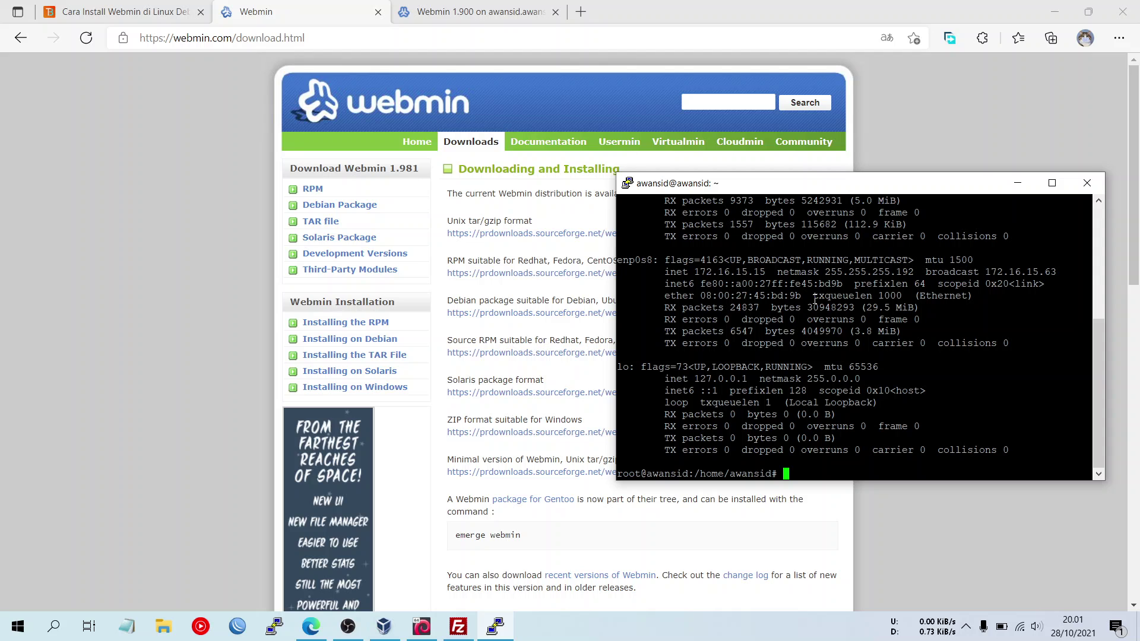
scroll(850, 321, "up", 4)
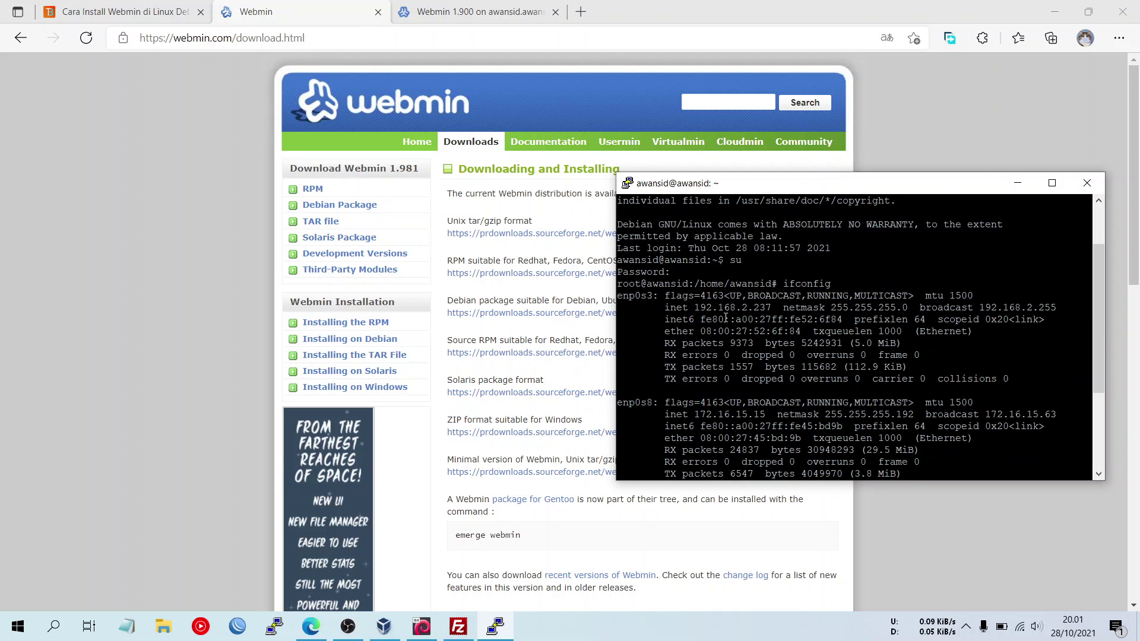
scroll(730, 322, "down", 4)
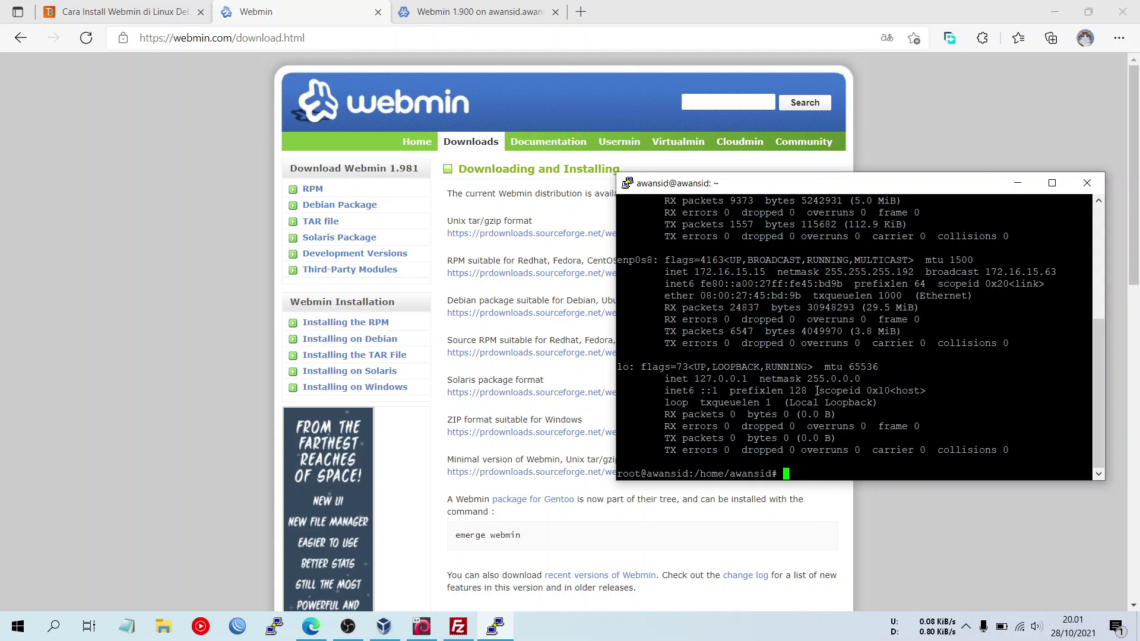
type("screenfetch")
key("Return")
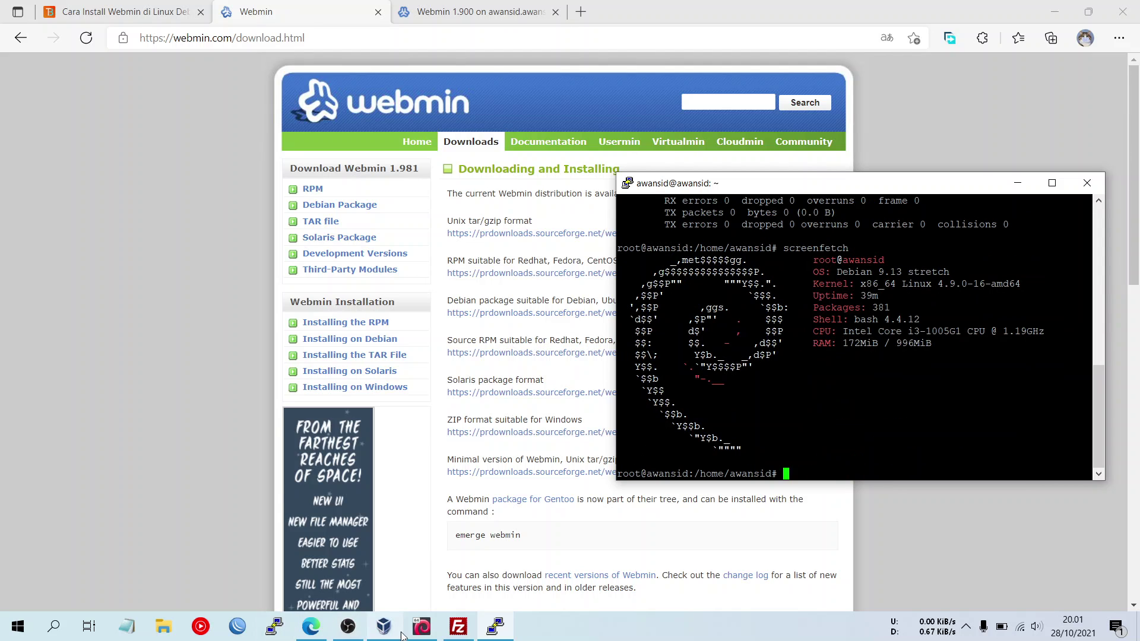
- Run screenfetch in the Debian 9 VM console as well
left_click(422, 627)
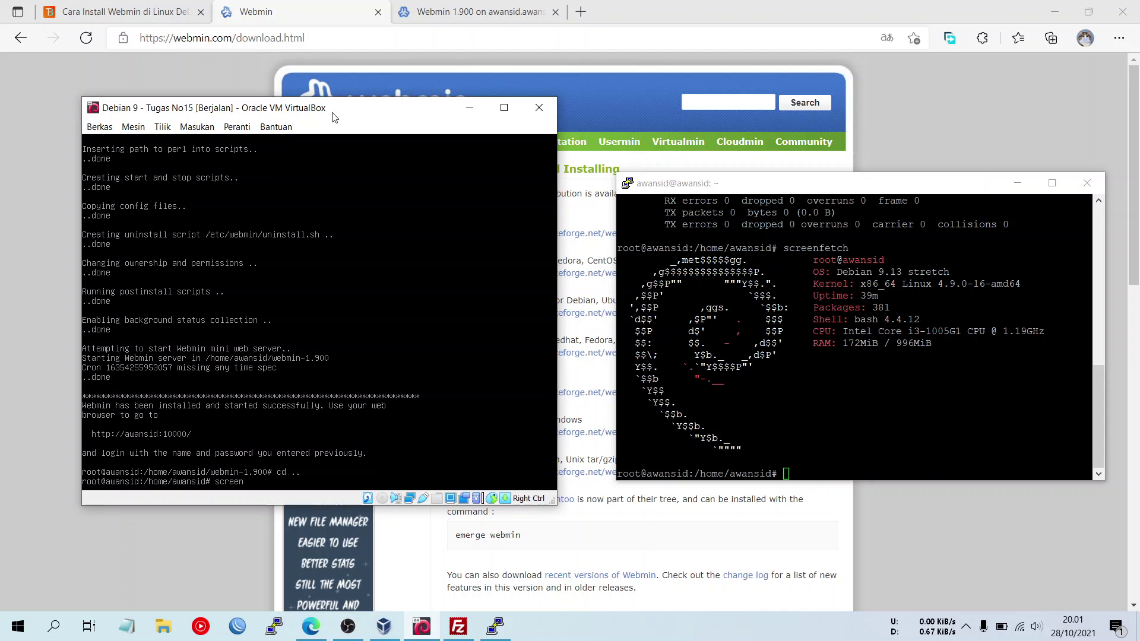
key("Return")
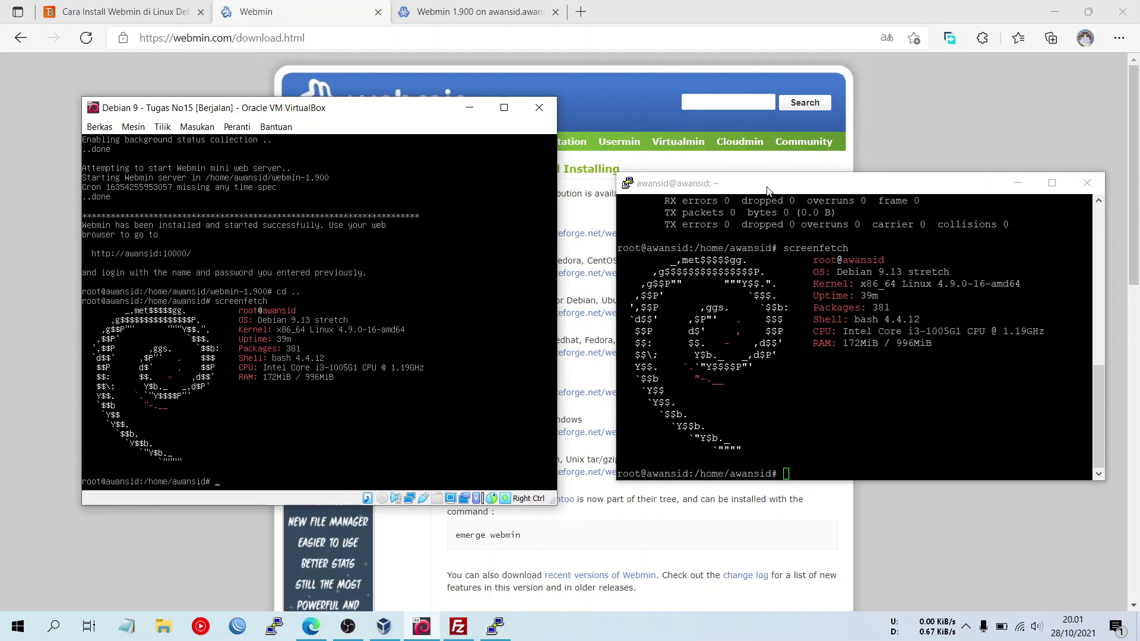
left_click_drag(767, 188, 759, 175)
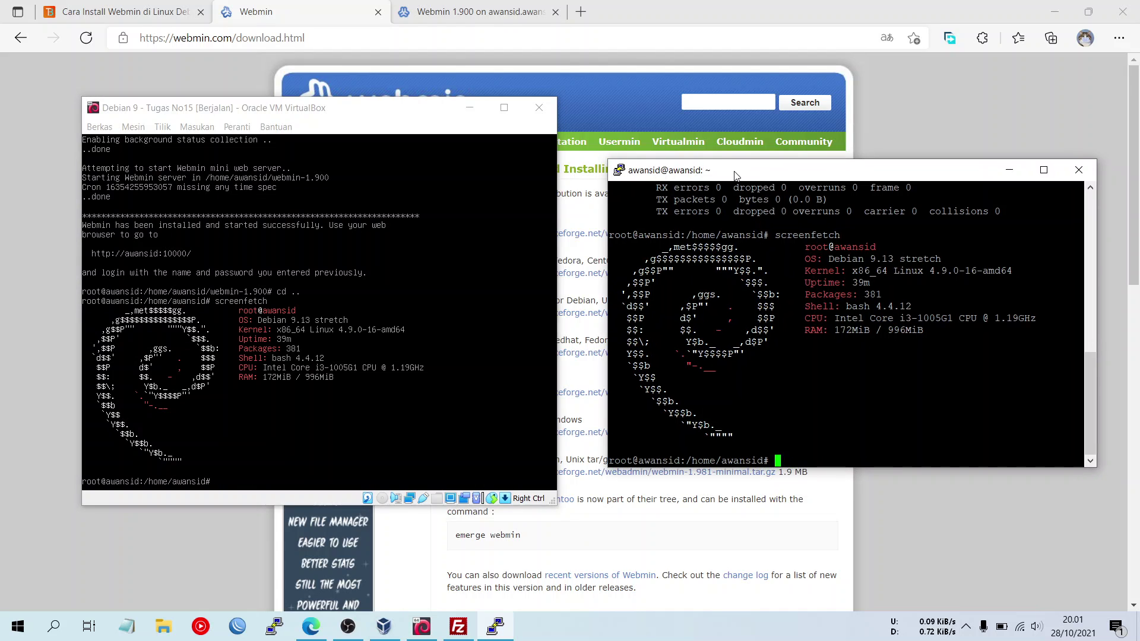
left_click(344, 114)
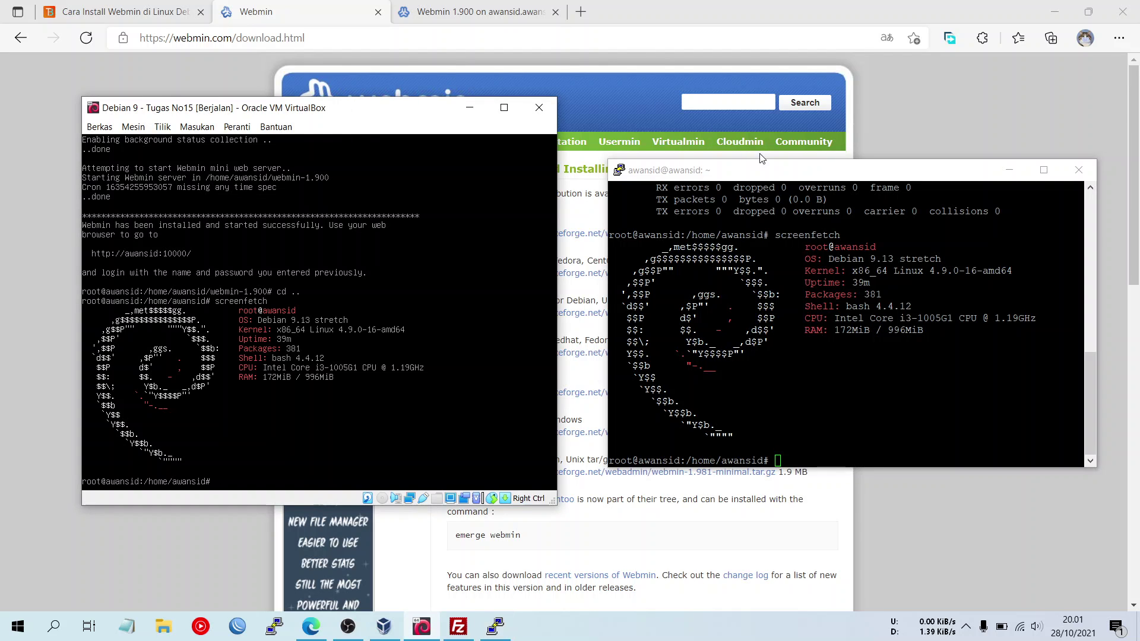
- Maximize and restore the PuTTY window, reposition it, and bring up the Webmin 1.981 download page
left_click(762, 170)
left_click(1044, 169)
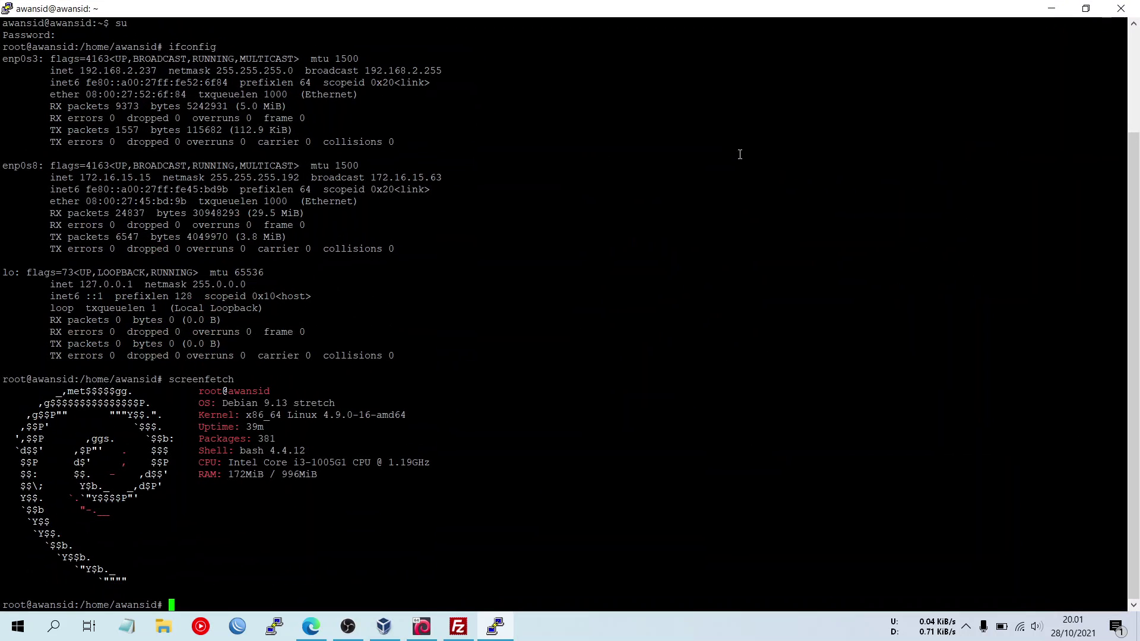
left_click(1086, 9)
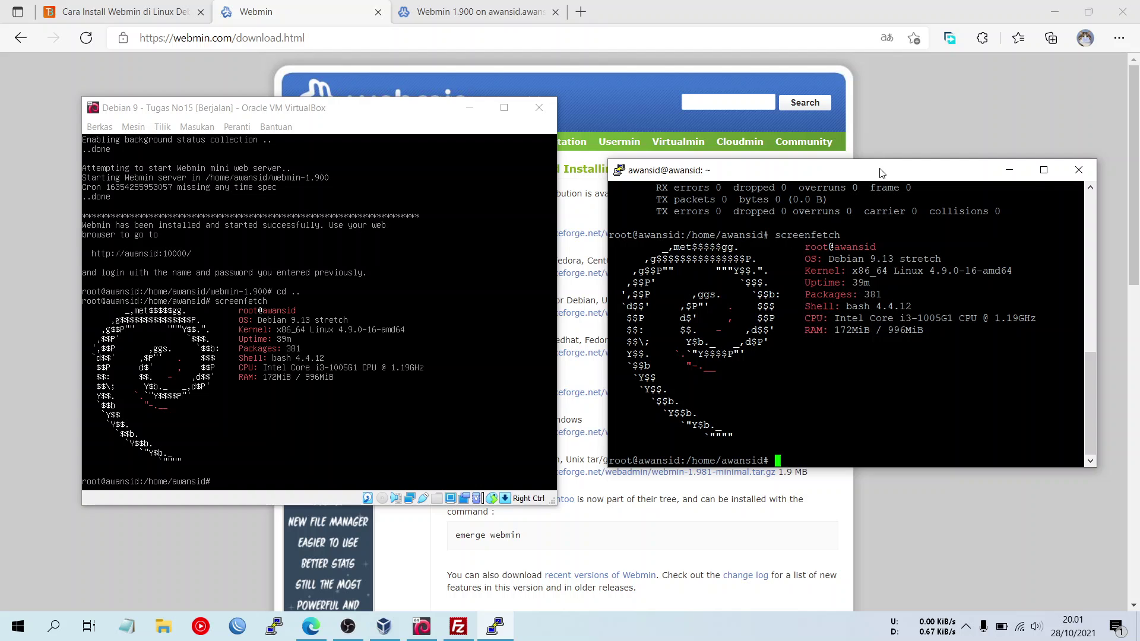
left_click_drag(881, 173, 878, 156)
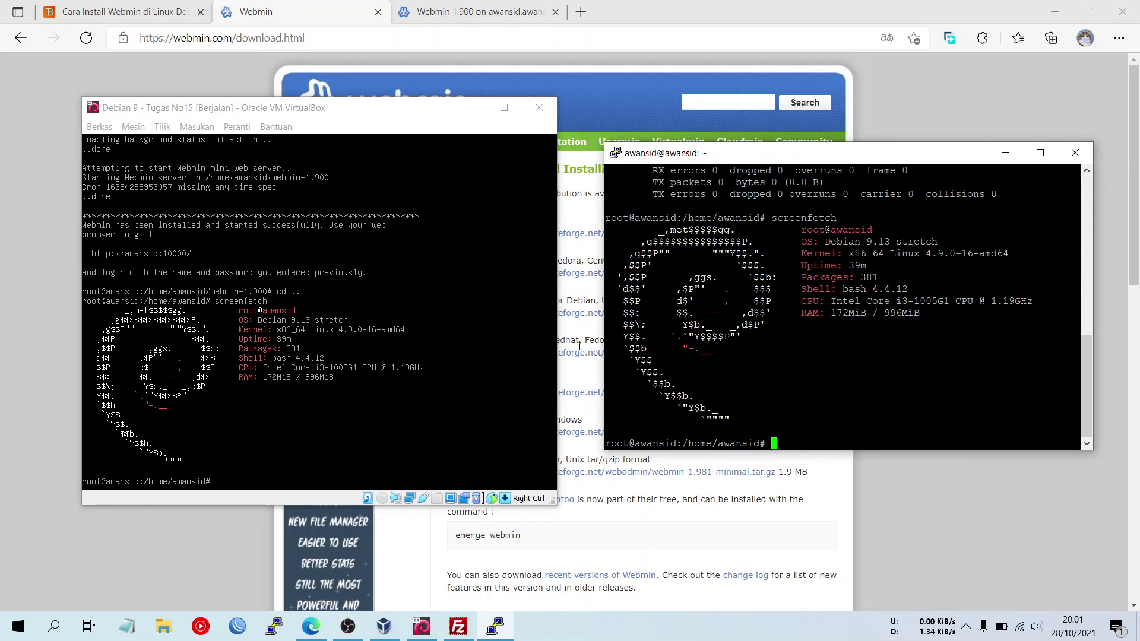
left_click(648, 62)
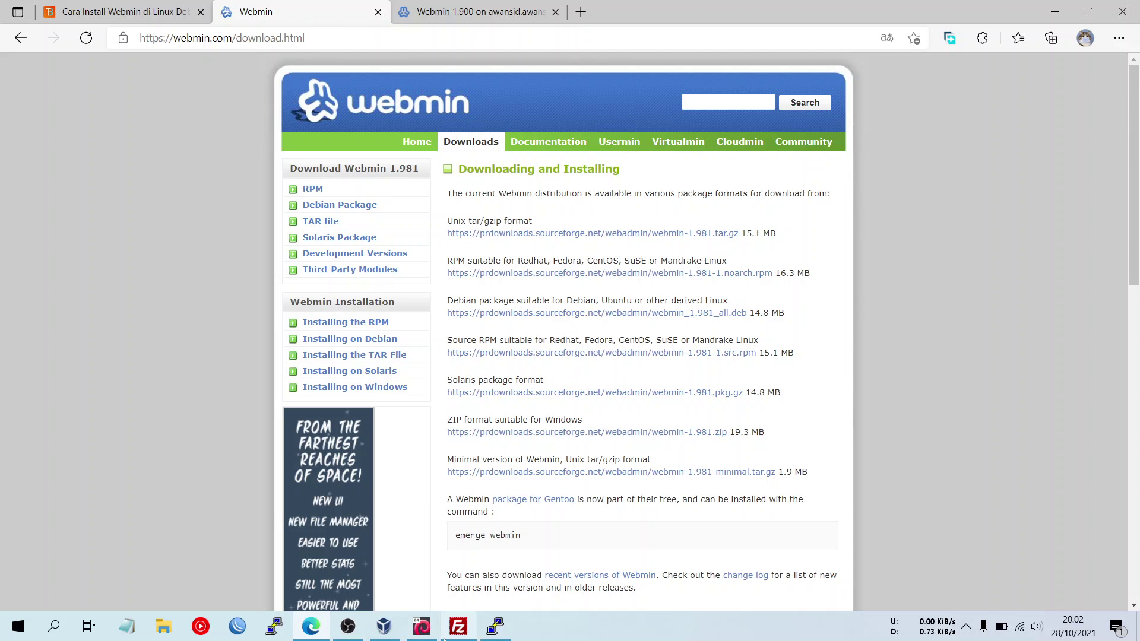
- Copy the webmin_1.981_all.deb Debian package link from Edge and return to PuTTY
left_click(422, 626)
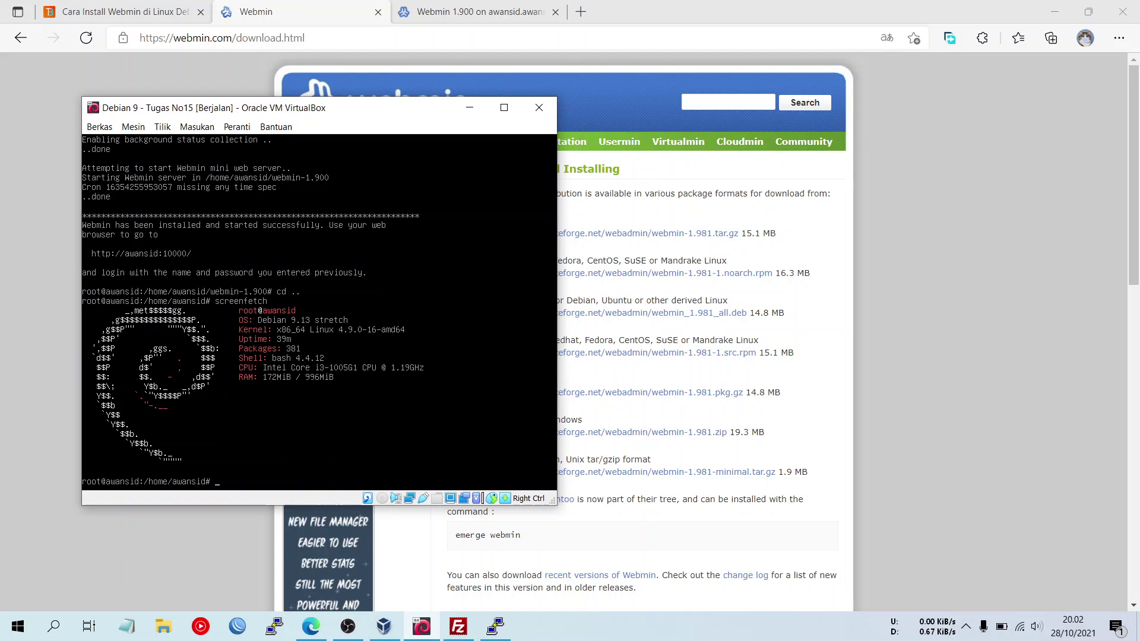
left_click(967, 378)
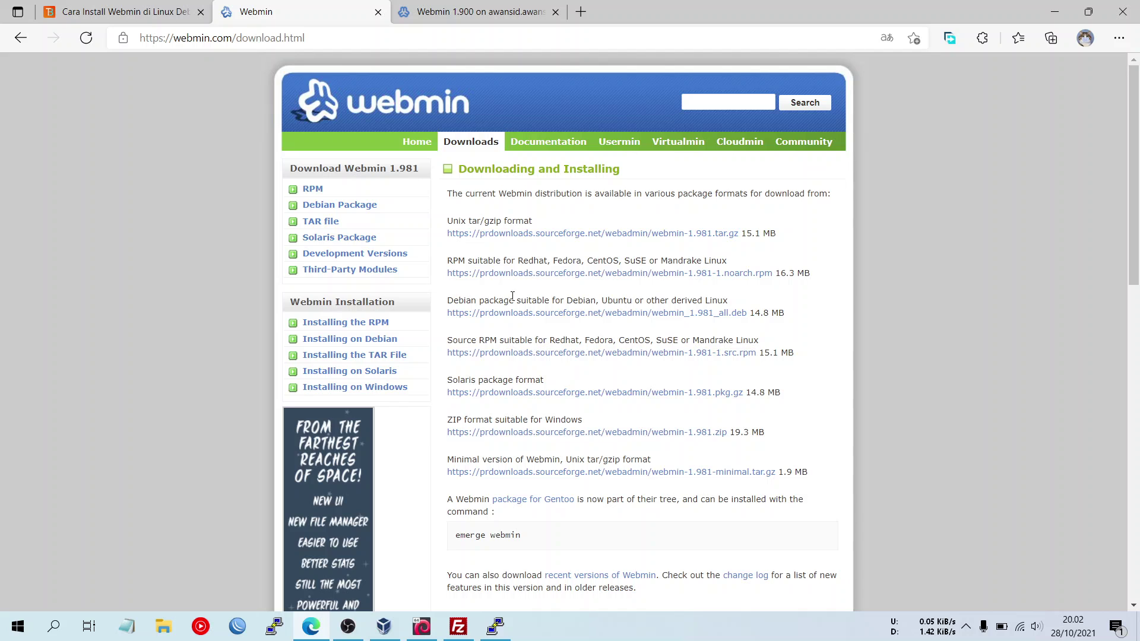
right_click(567, 316)
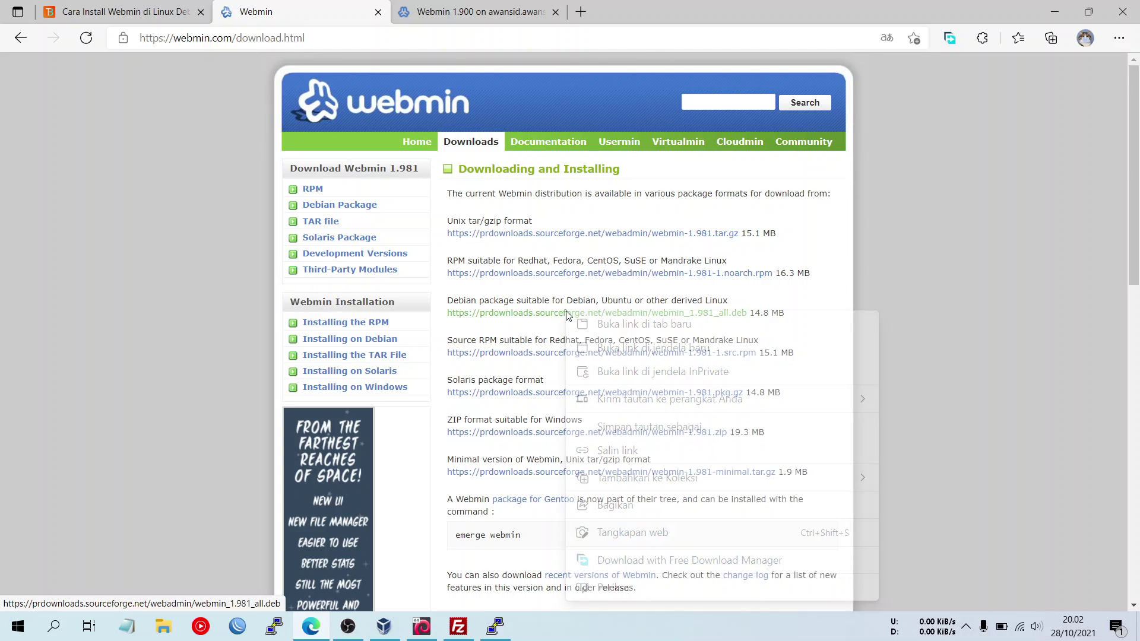
left_click(618, 453)
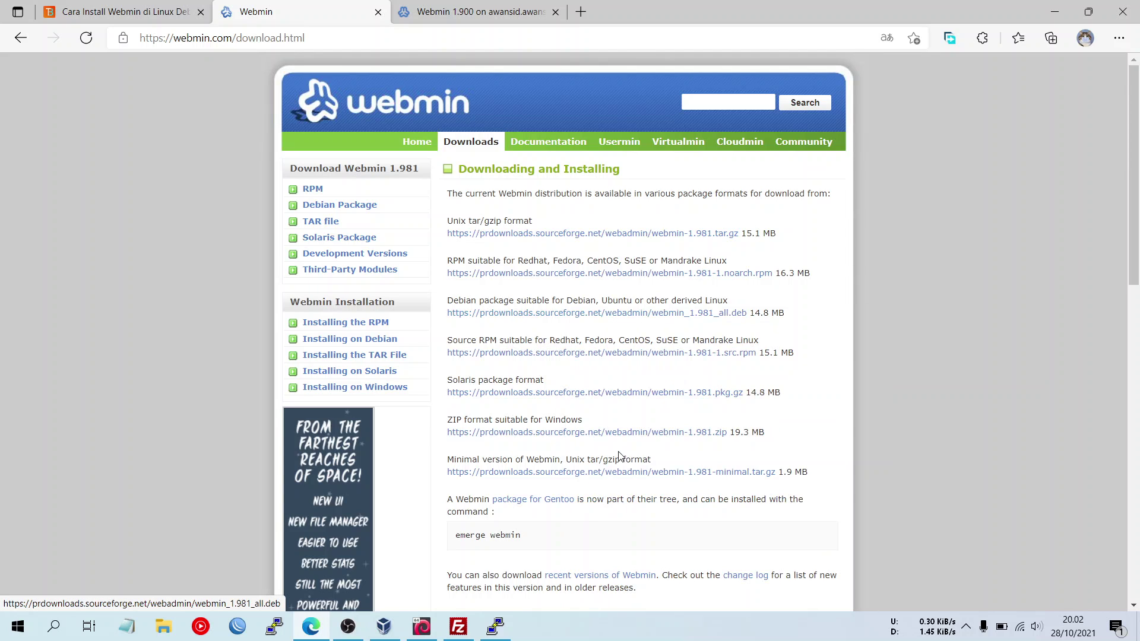
left_click(512, 624)
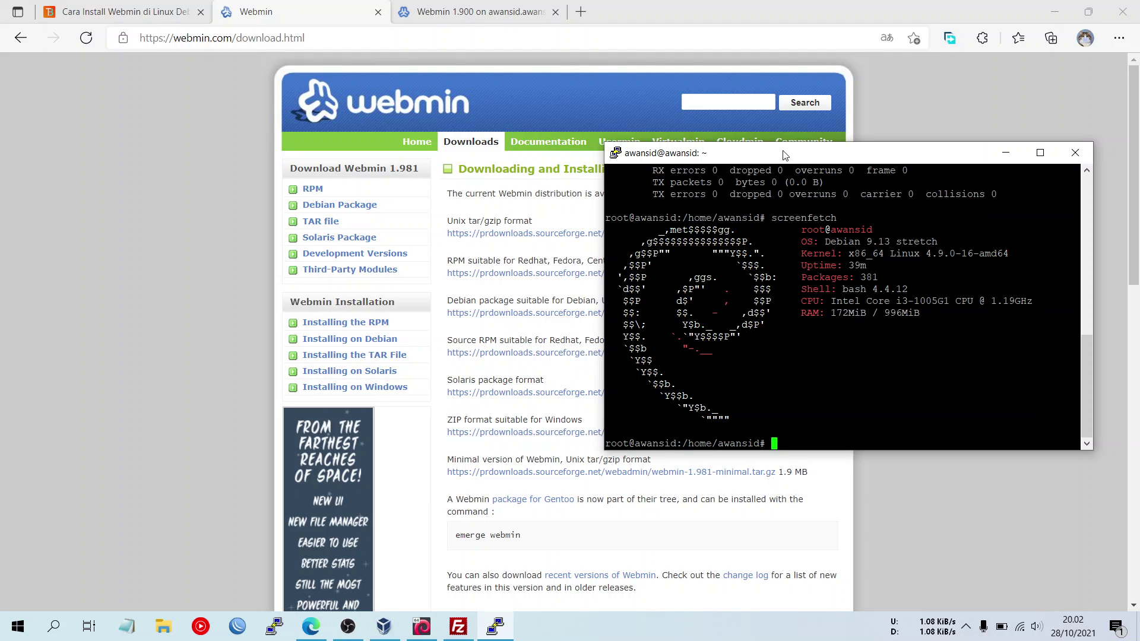
- Run ls, then wget the pasted webmin_1.981_all.deb URL to download the package
type("ls")
key("Return")
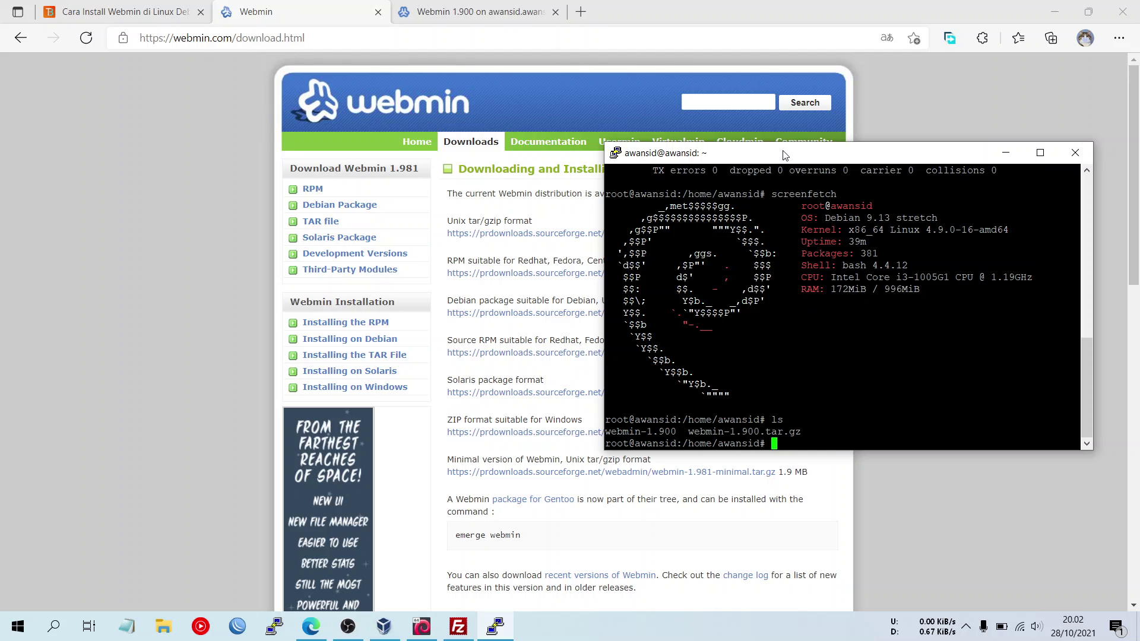
type("wget")
right_click(824, 406)
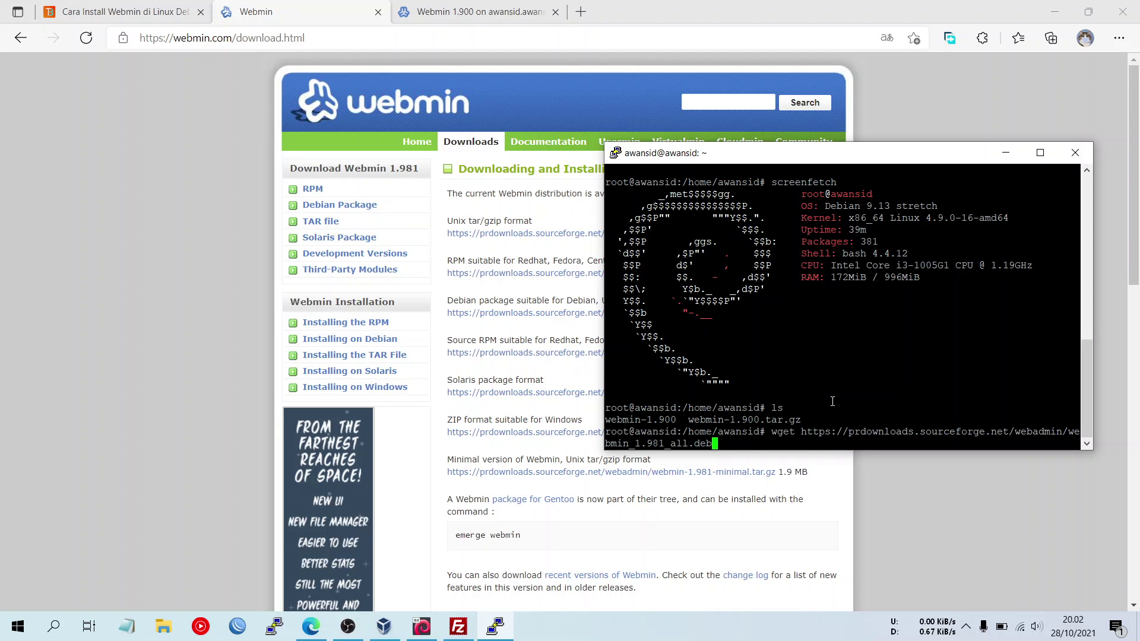
key("Return")
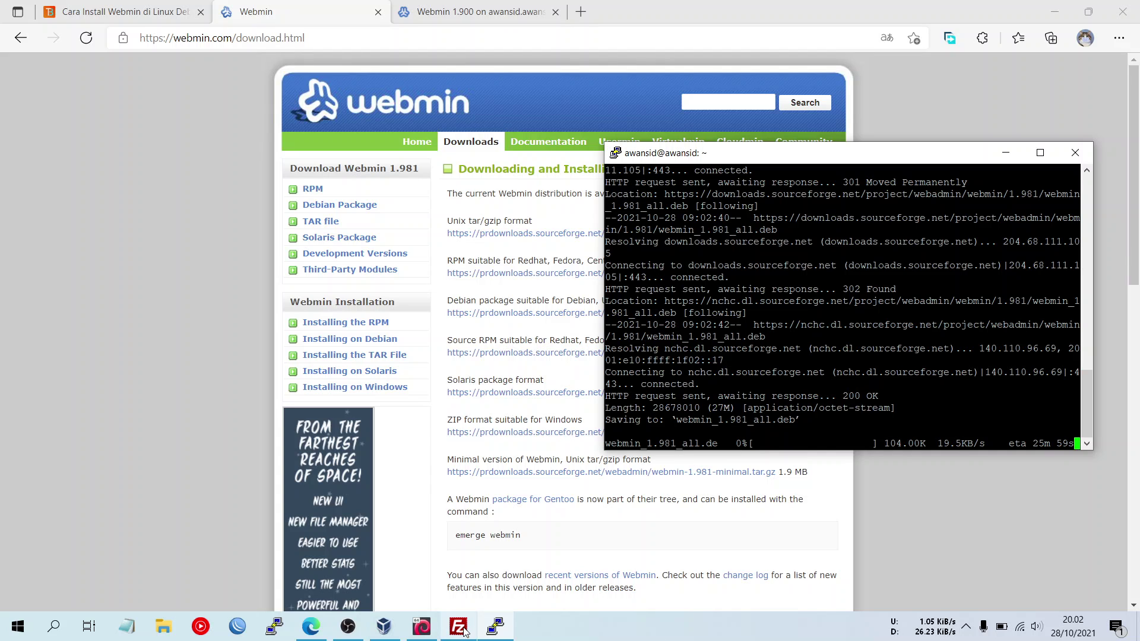
mouse_move(460, 630)
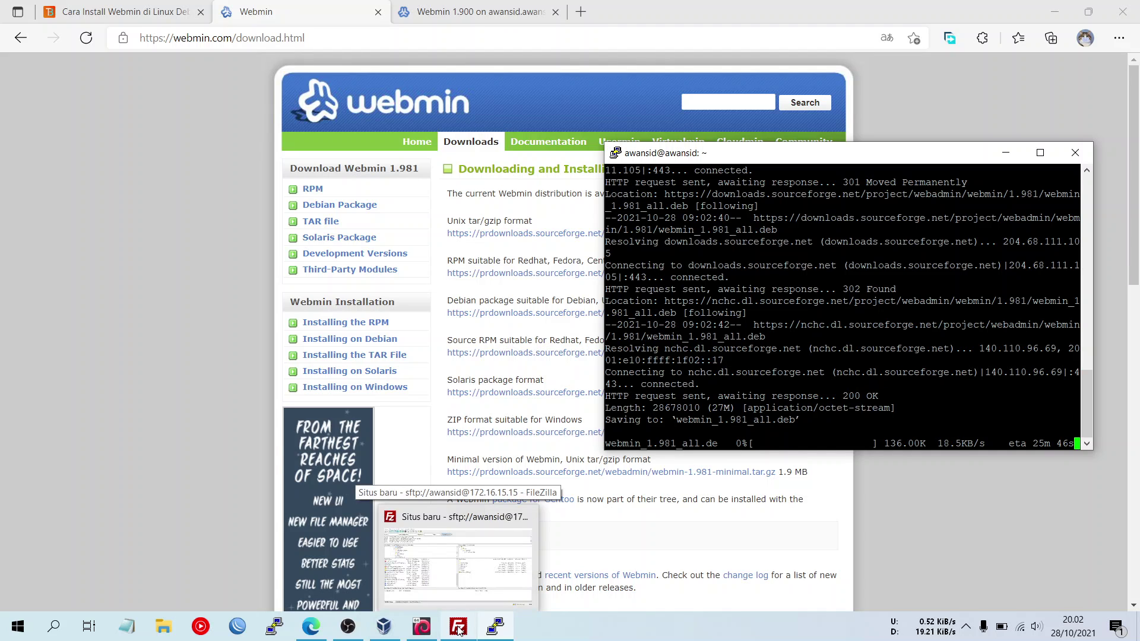
- Check FileZilla's remote home folder and the network status, then bring back the Webmin download page
left_click(459, 629)
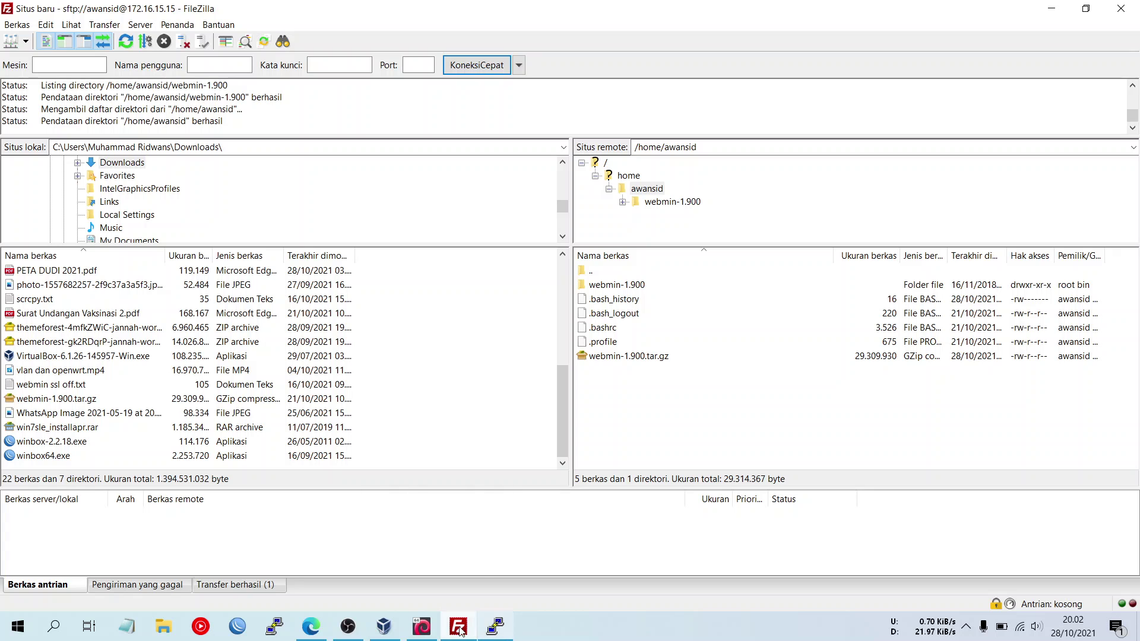
mouse_move(421, 628)
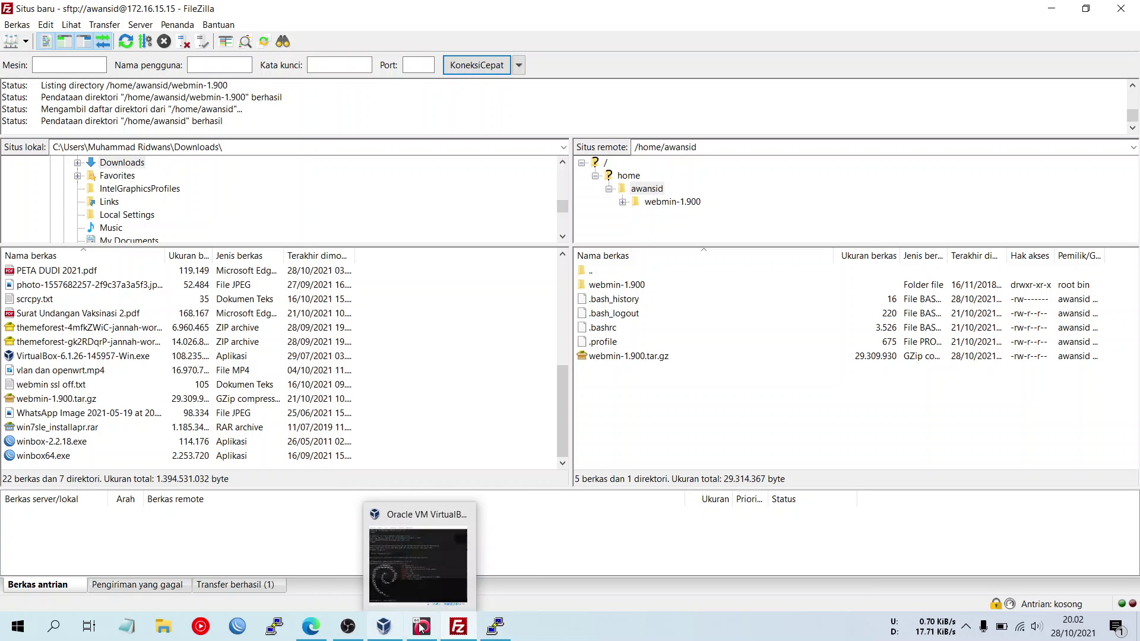
left_click(496, 627)
left_click_drag(820, 162, 277, 158)
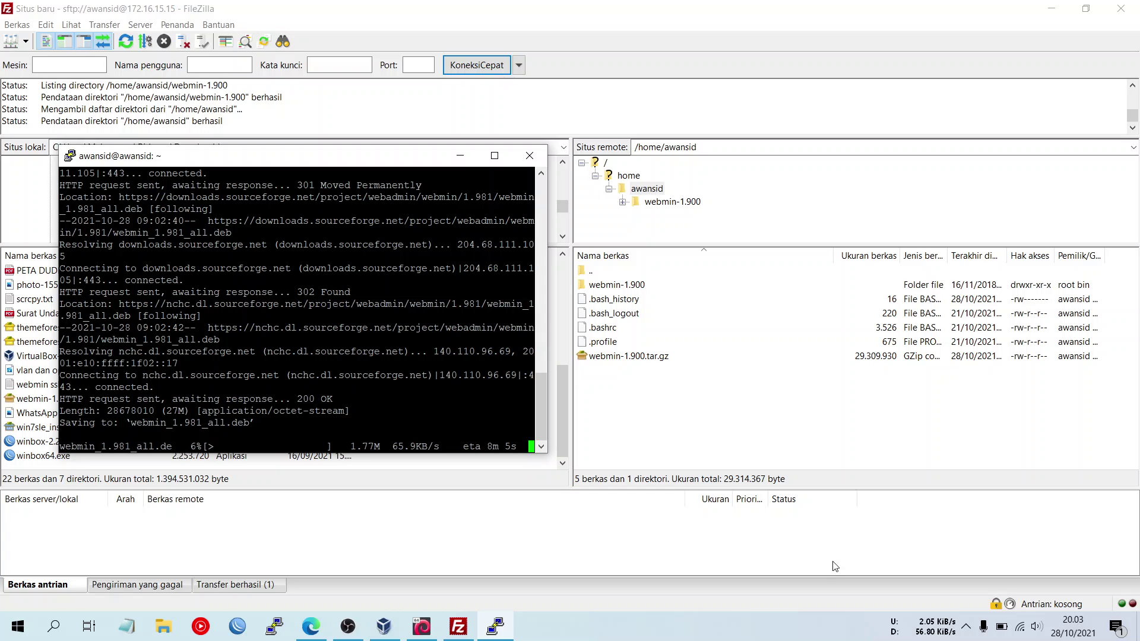
left_click(1021, 636)
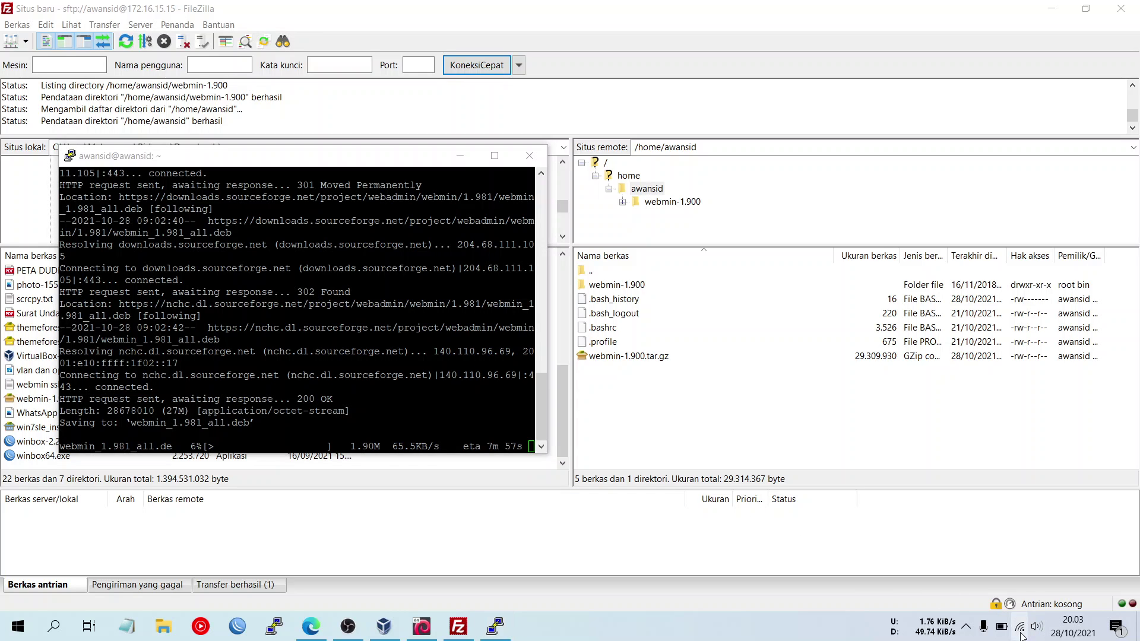
left_click(1022, 636)
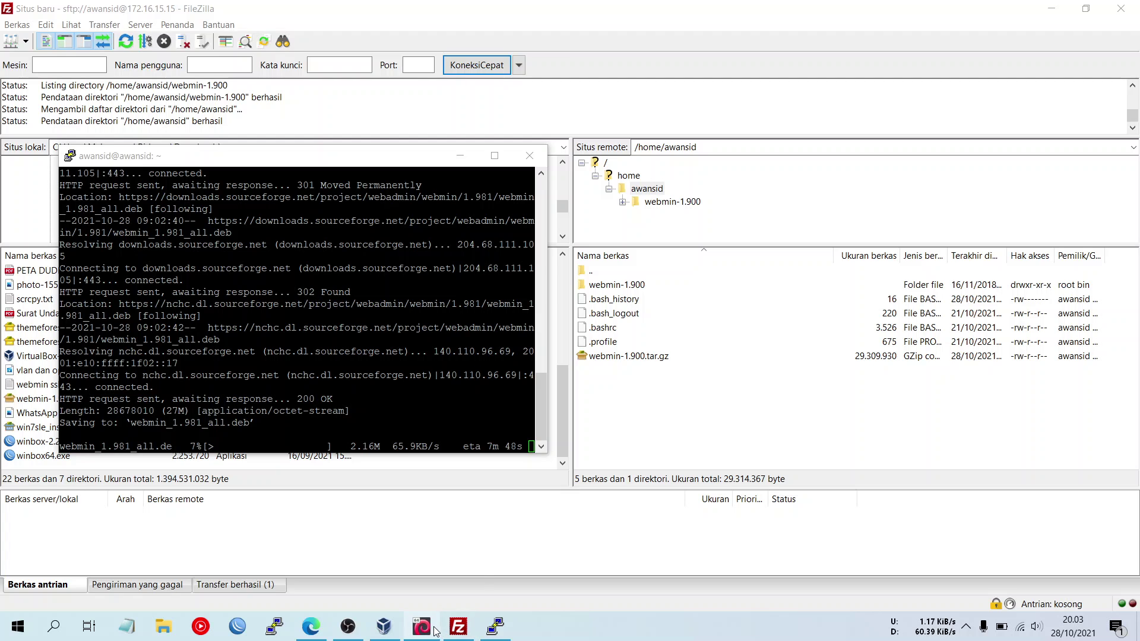
left_click(311, 627)
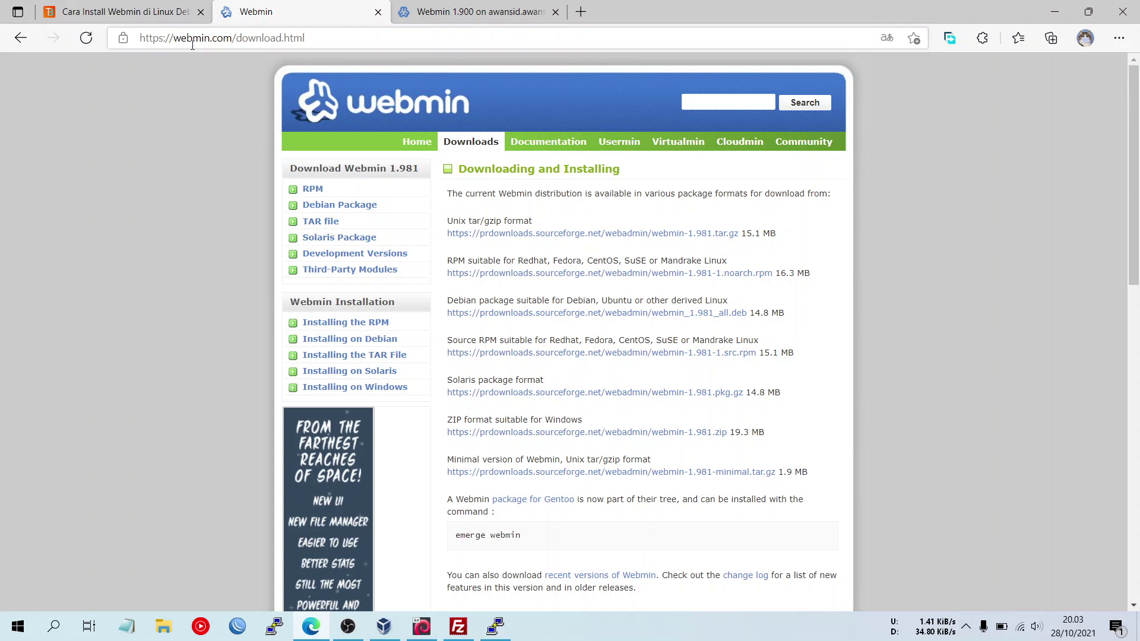
- Open the 'Cara Install Webmin di Linux' article and scroll to its apt-get install dependency command
left_click(166, 11)
scroll(500, 279, "up", 20)
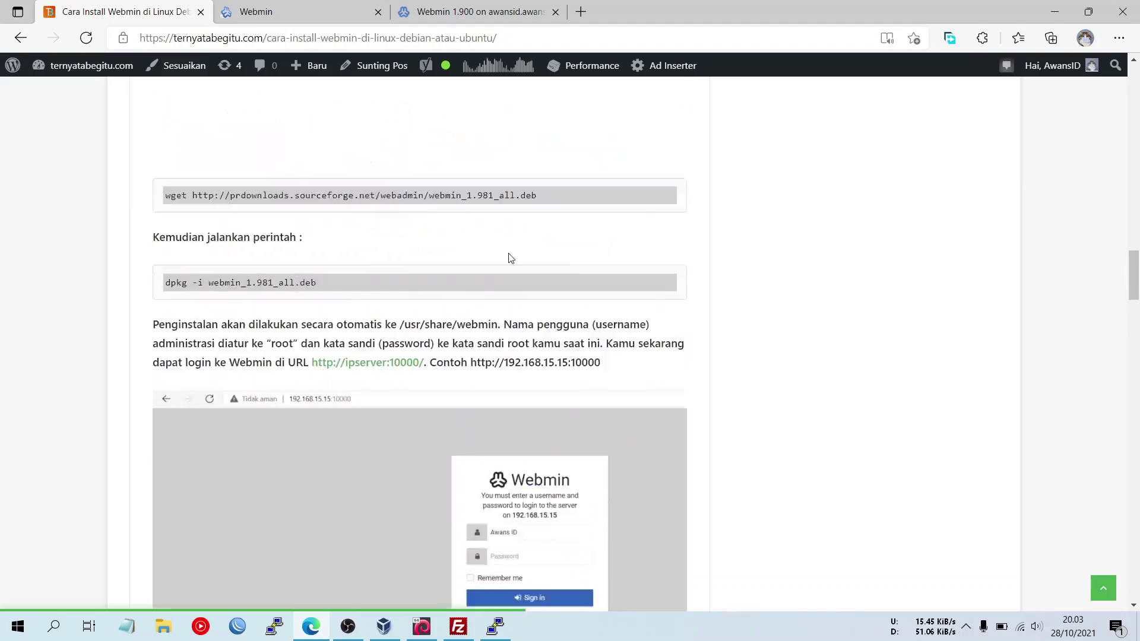
scroll(525, 249, "up", 15)
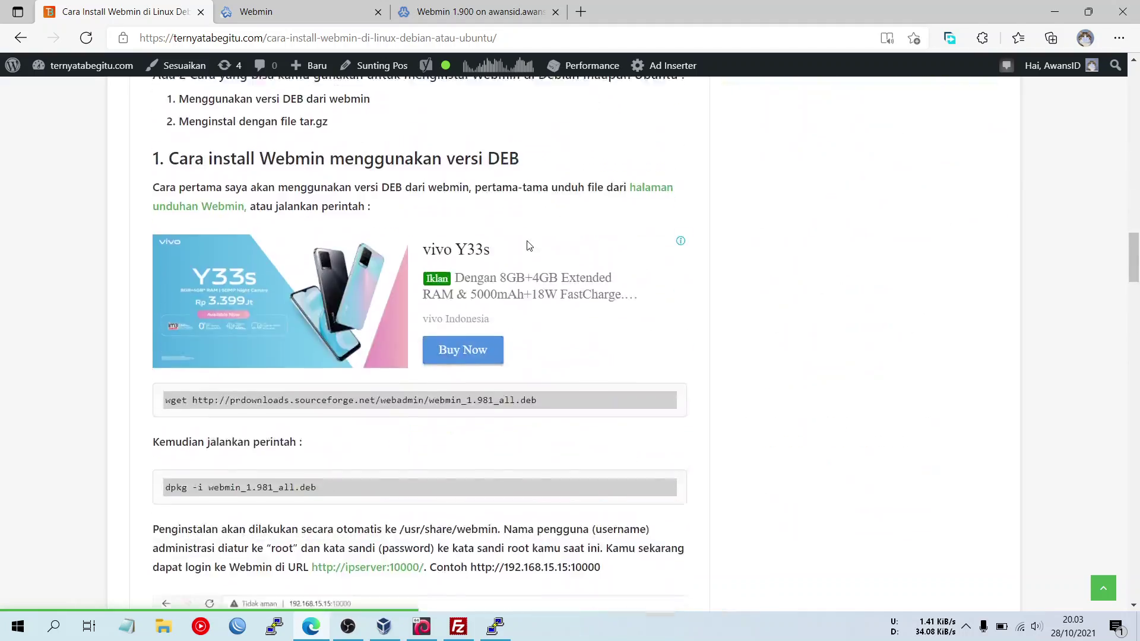
scroll(532, 251, "down", 7)
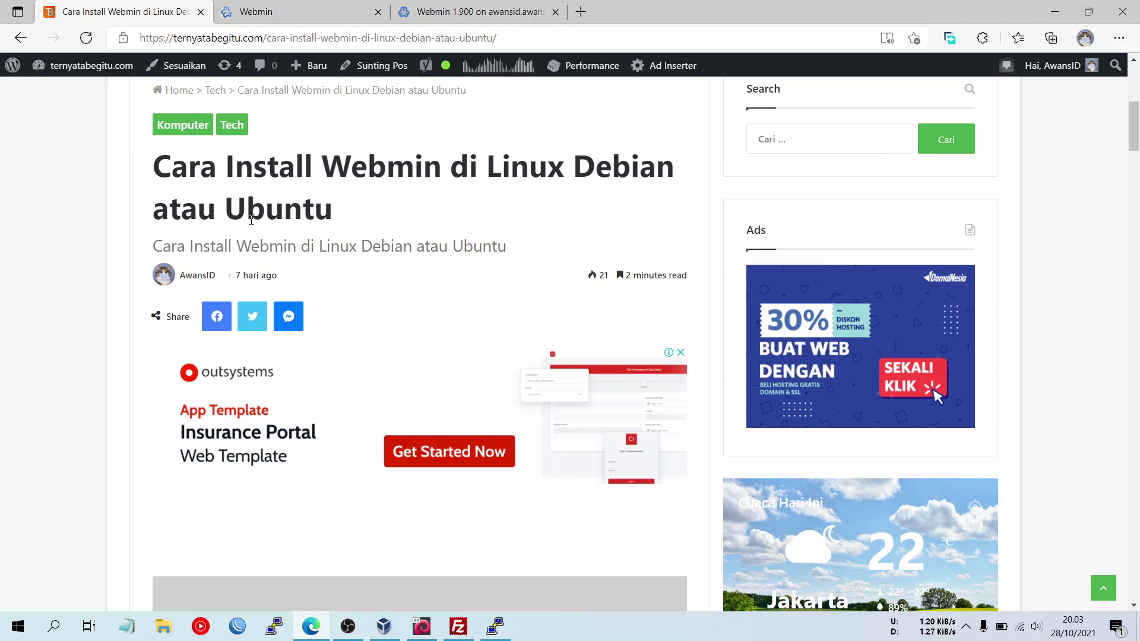
scroll(375, 347, "down", 10)
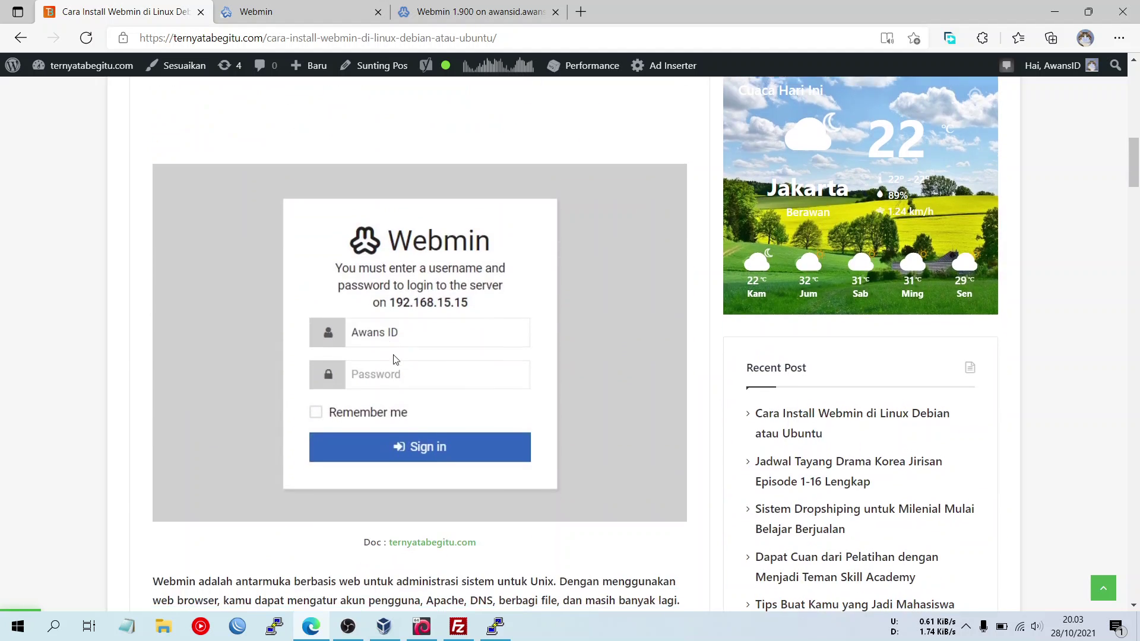
scroll(386, 332, "up", 1)
scroll(372, 322, "down", 3)
scroll(370, 322, "down", 5)
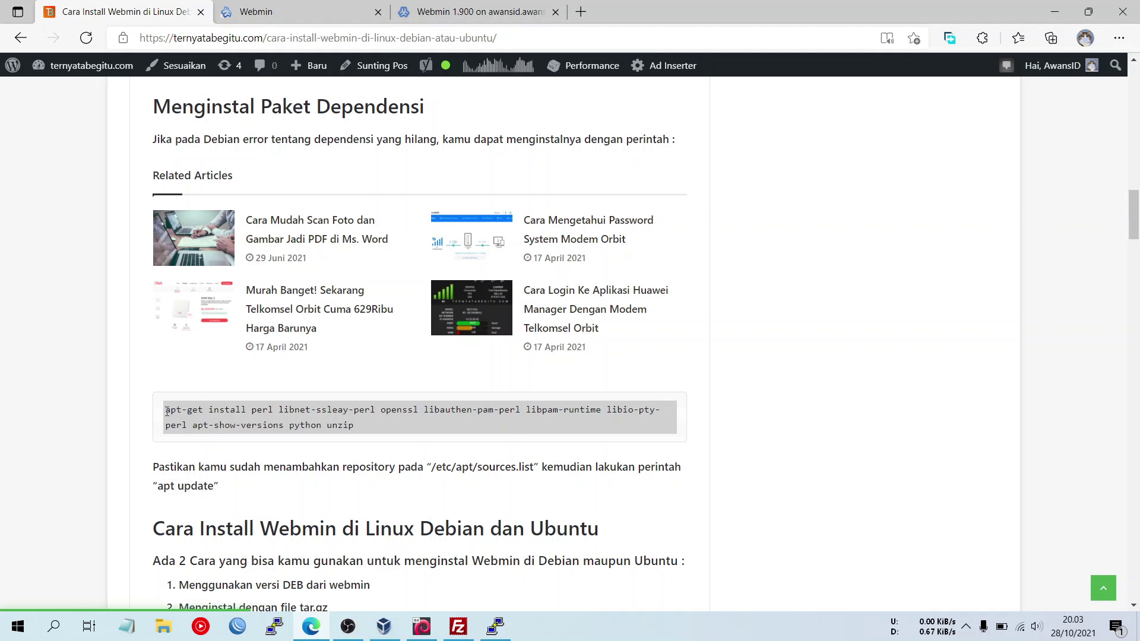
- Select the apt-get install perl libnet-ssleay-perl command in the article and return to the download terminal
left_click_drag(167, 410, 358, 429)
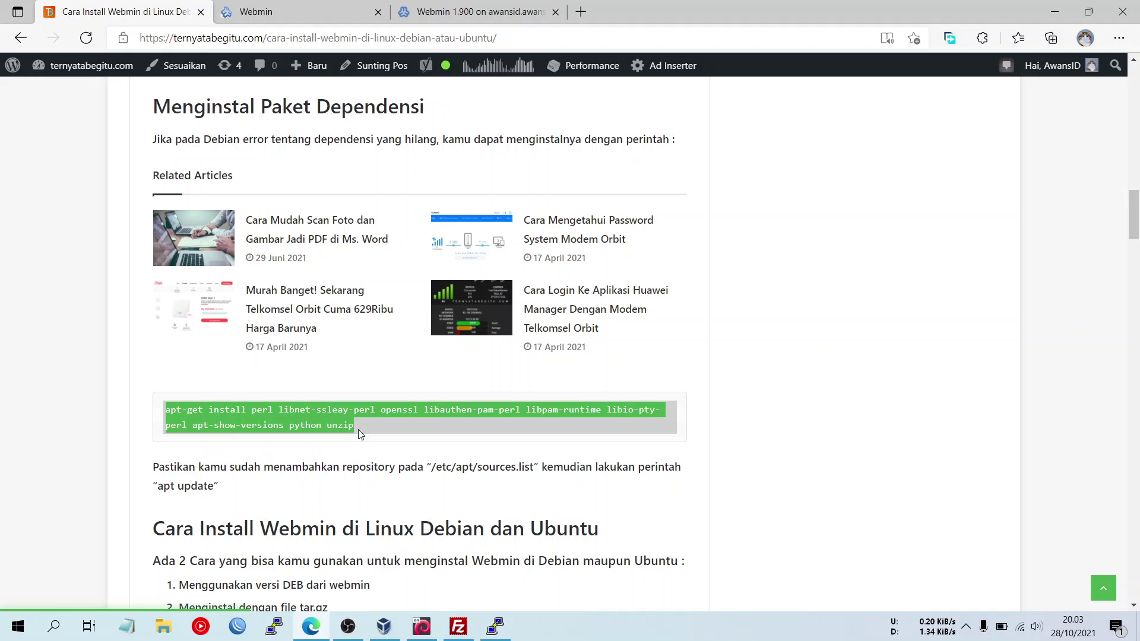
left_click(362, 426)
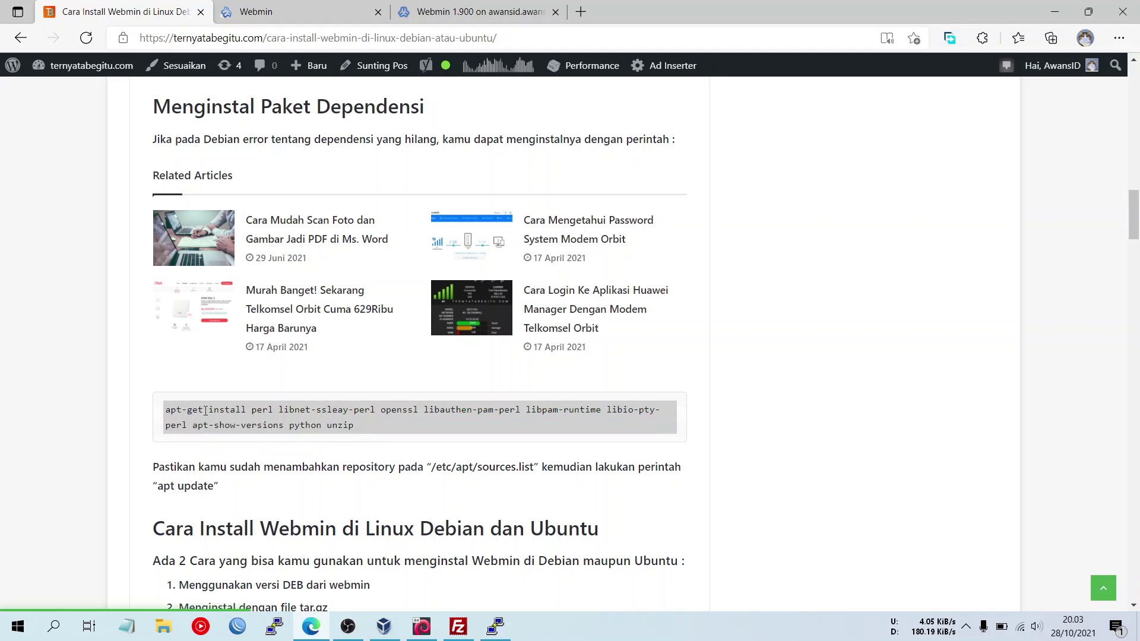
left_click_drag(355, 427, 166, 411)
left_click(226, 419)
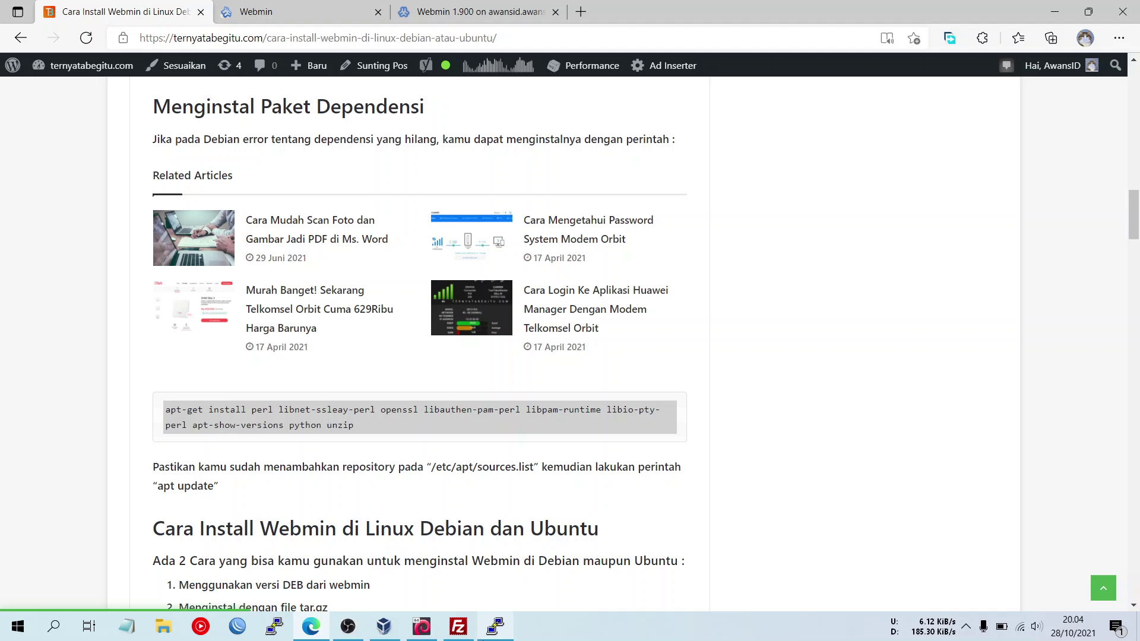
left_click(495, 626)
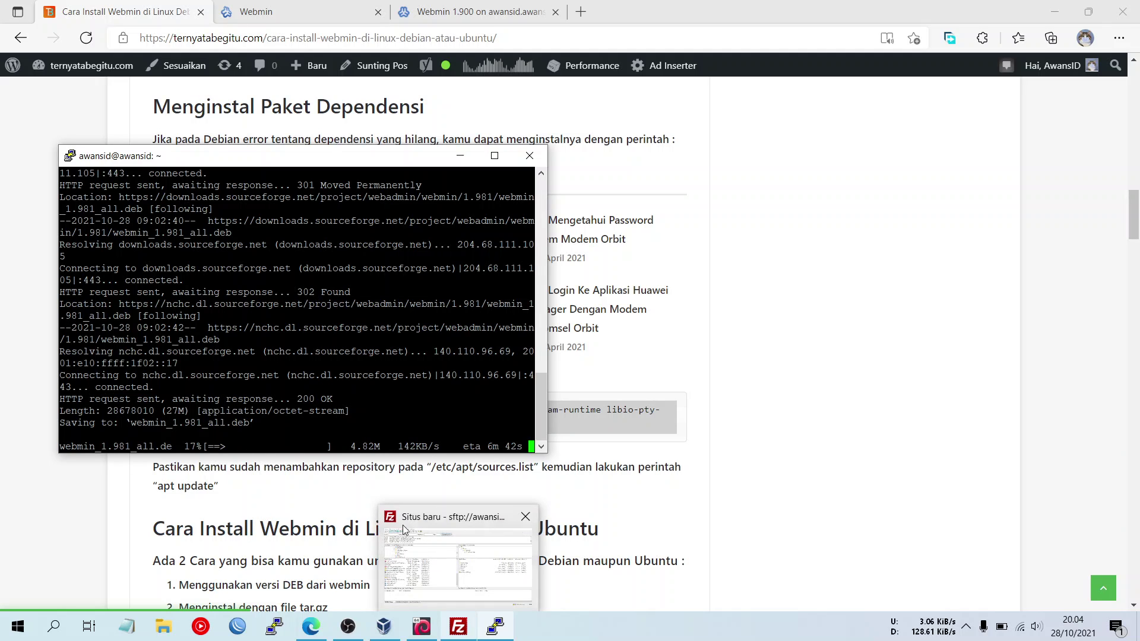
- Check Running Processes in Webmin 1.900, return to the Dashboard, then bring up the Debian 9 VM console
left_click(285, 514)
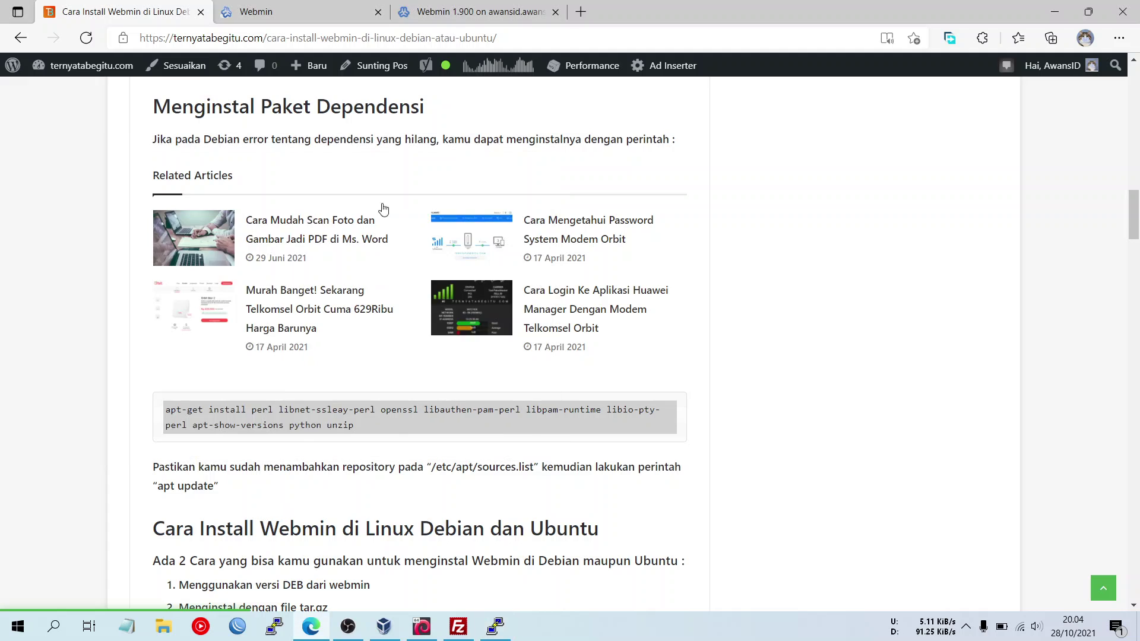
left_click(448, 8)
left_click(405, 364)
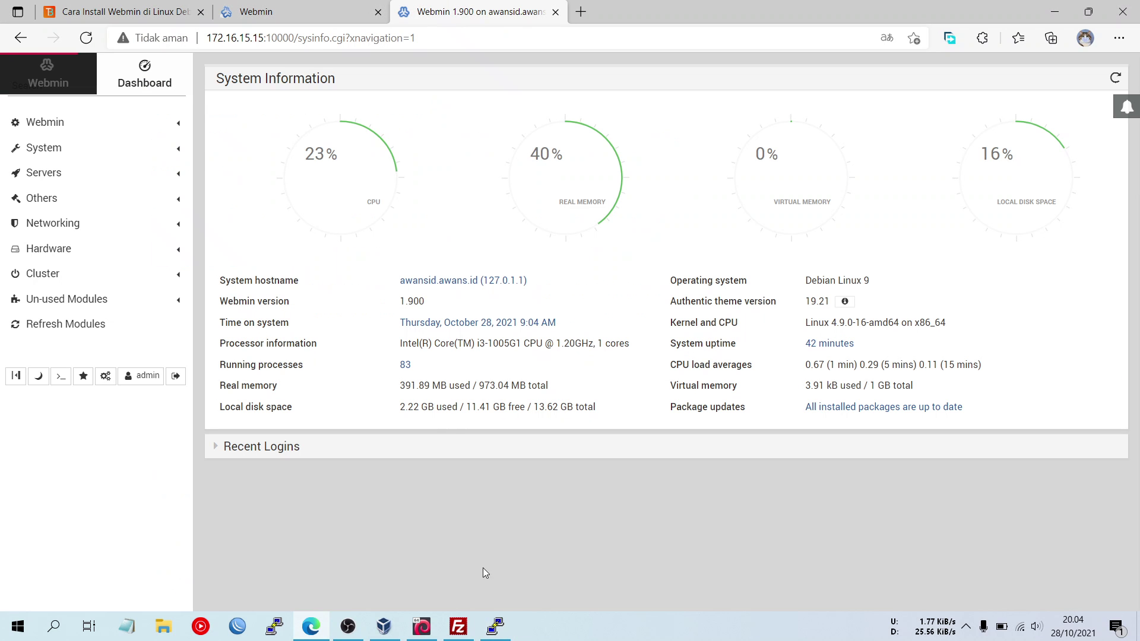
left_click(496, 628)
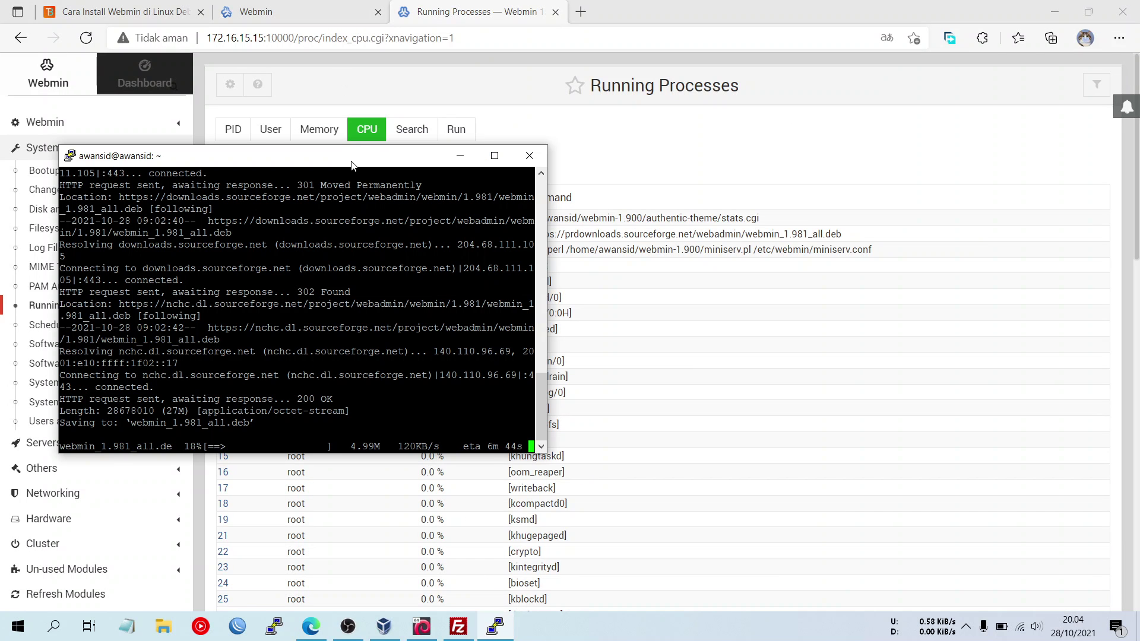
left_click(146, 83)
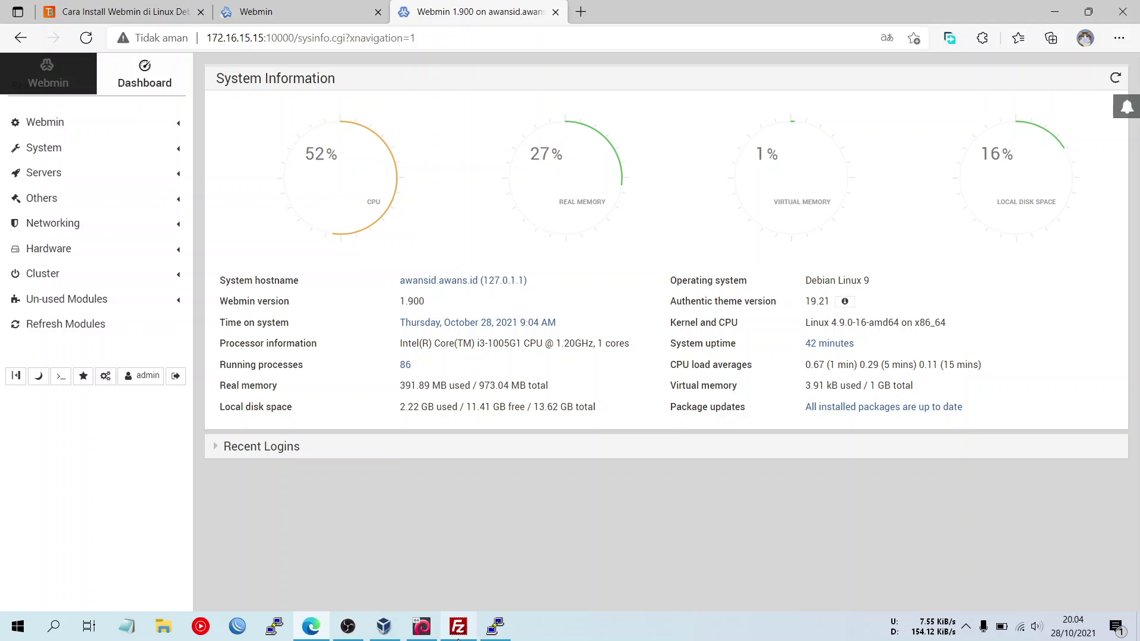
left_click(418, 631)
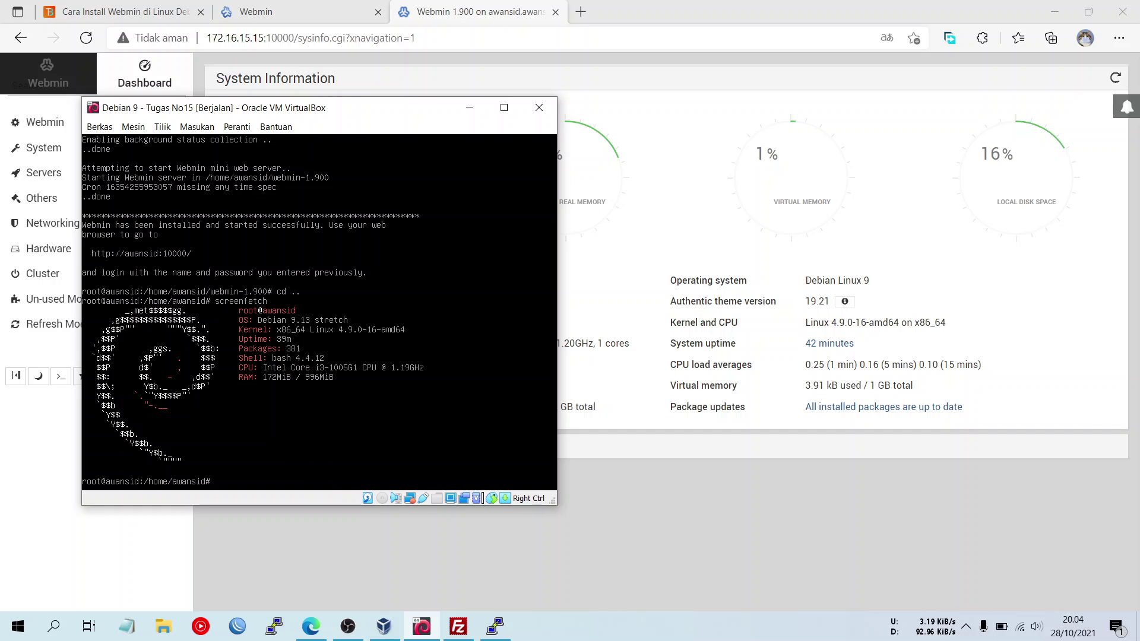
- Move the PuTTY download terminal to the right of the VM console, then pause the OBS recording
left_click(495, 627)
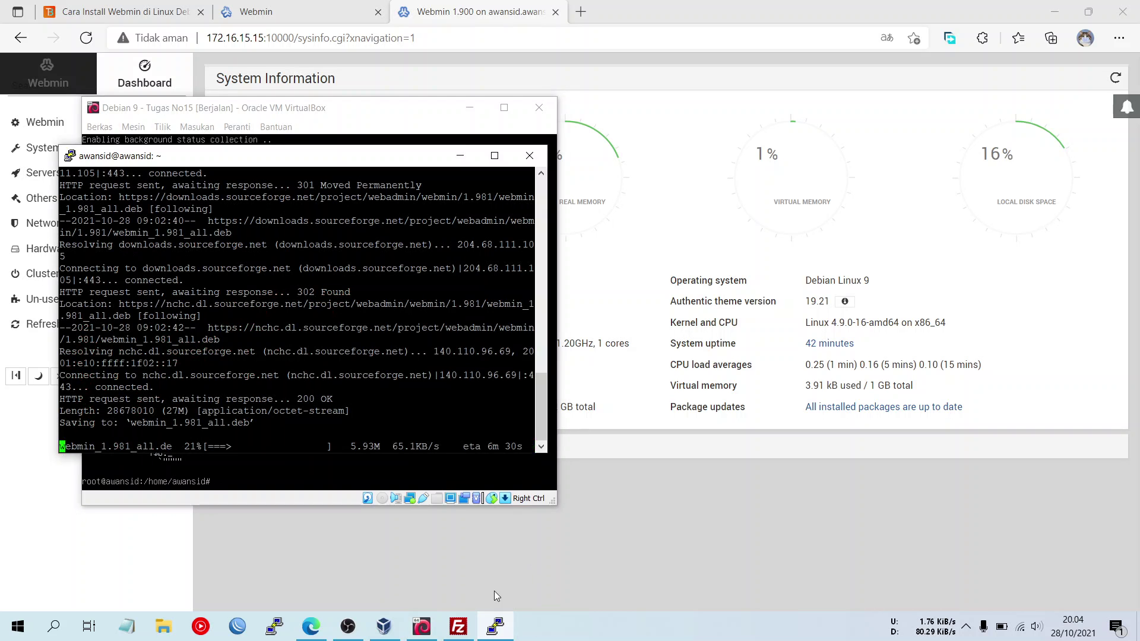
left_click_drag(291, 160, 816, 167)
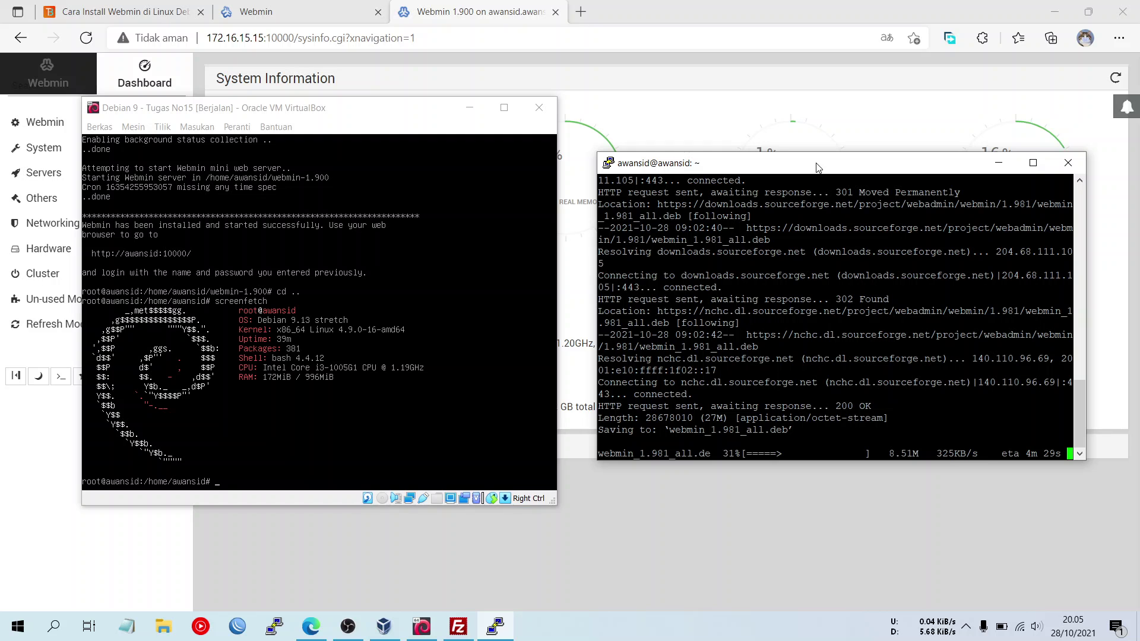
left_click(348, 627)
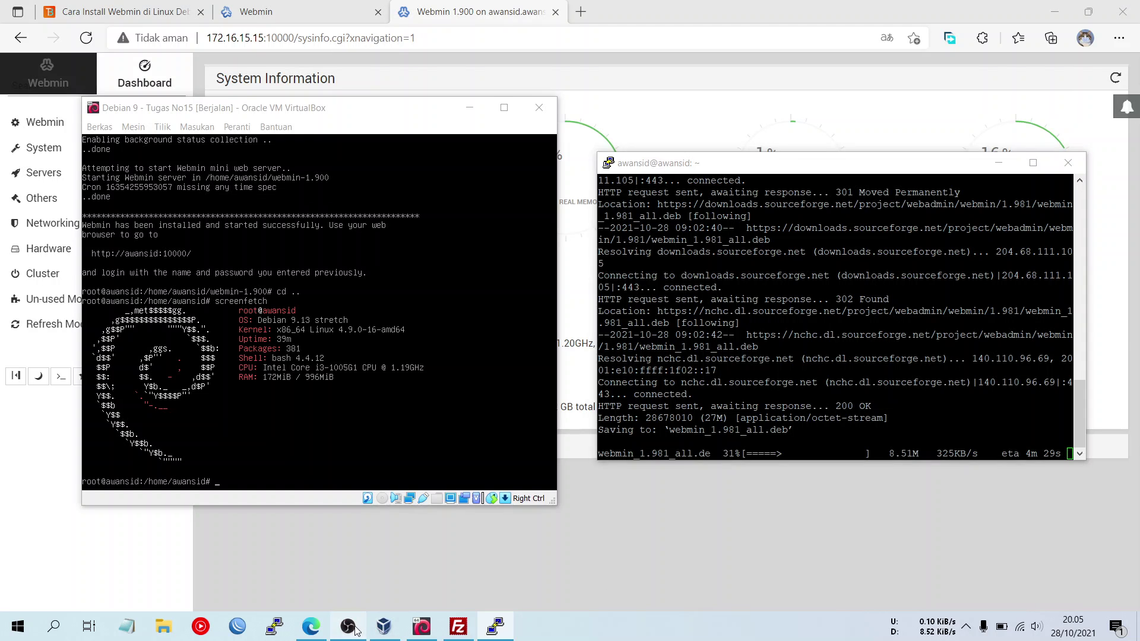
left_click(1098, 512)
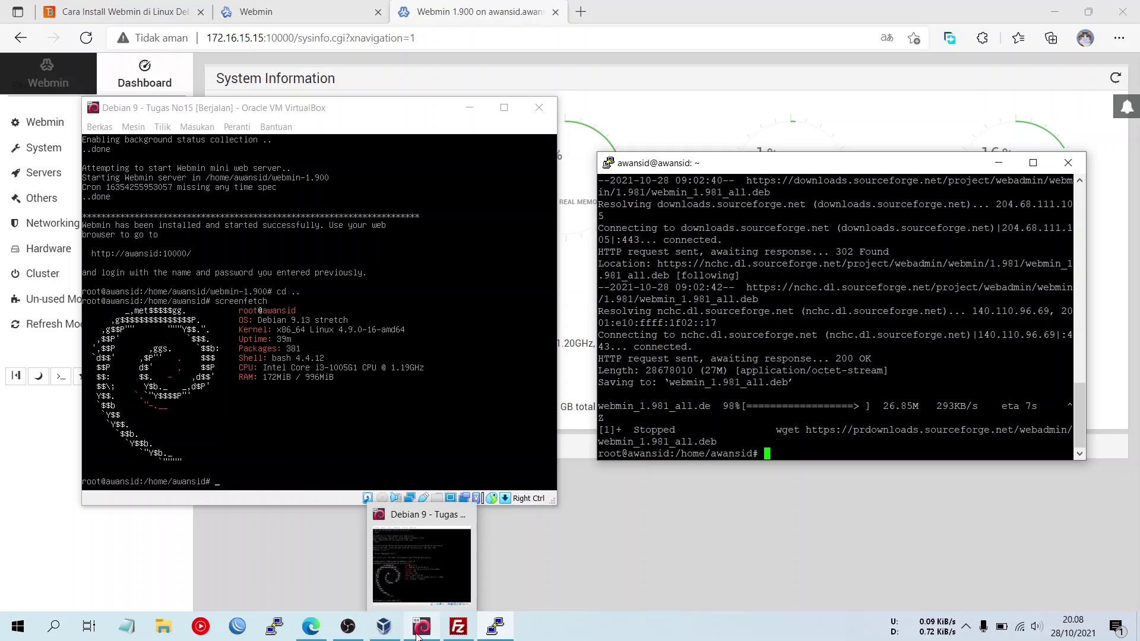
left_click(419, 631)
left_click(351, 635)
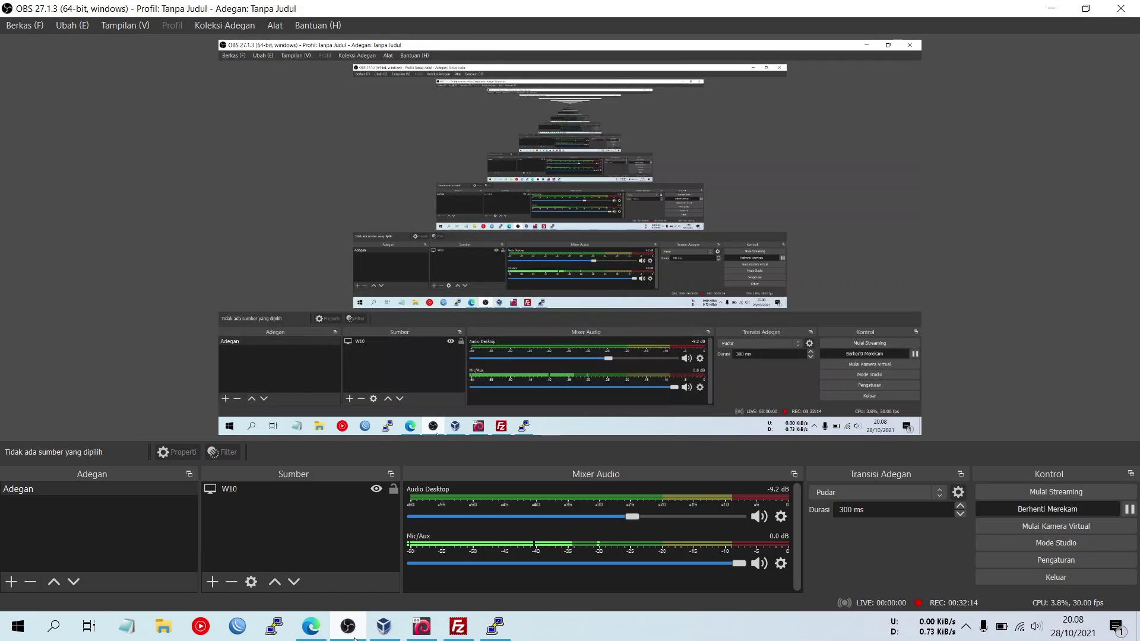
- Resume the OBS screen recording and get the OBS window out of the way
left_click(1130, 509)
left_click(1130, 508)
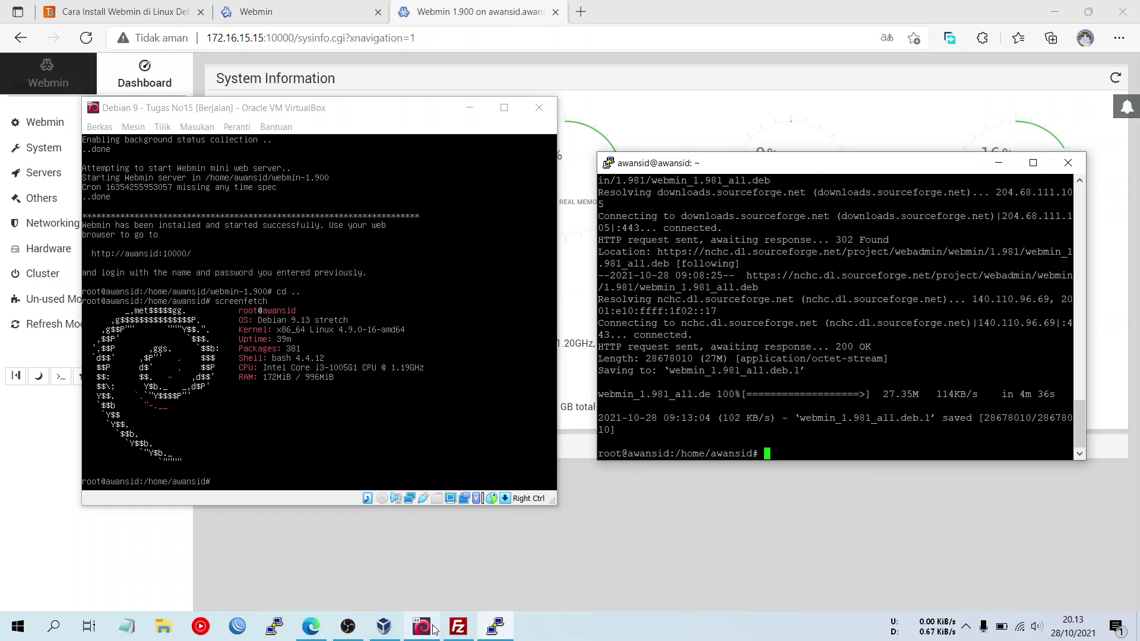
- Refresh FileZilla's remote file list for /home/awansid to show the new download
left_click(461, 575)
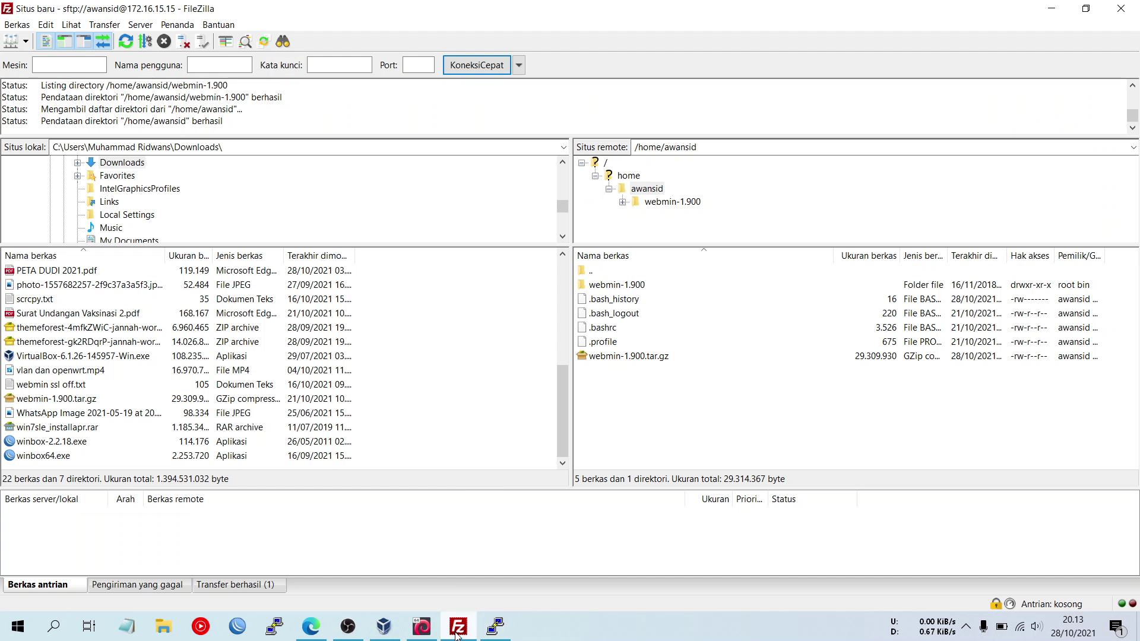
left_click(509, 627)
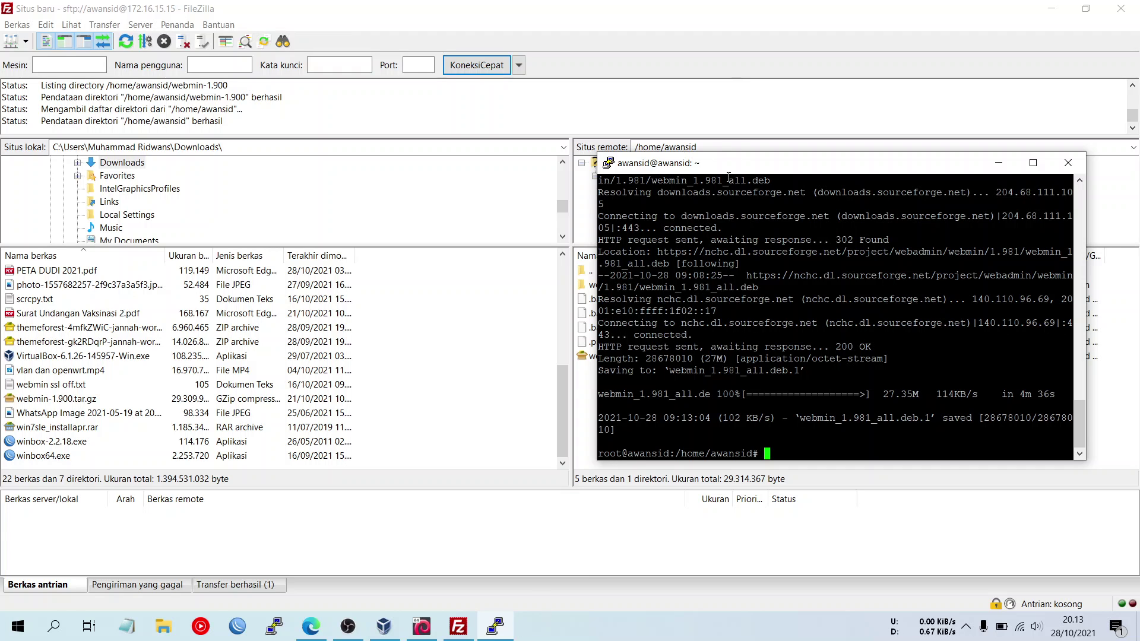
left_click(502, 627)
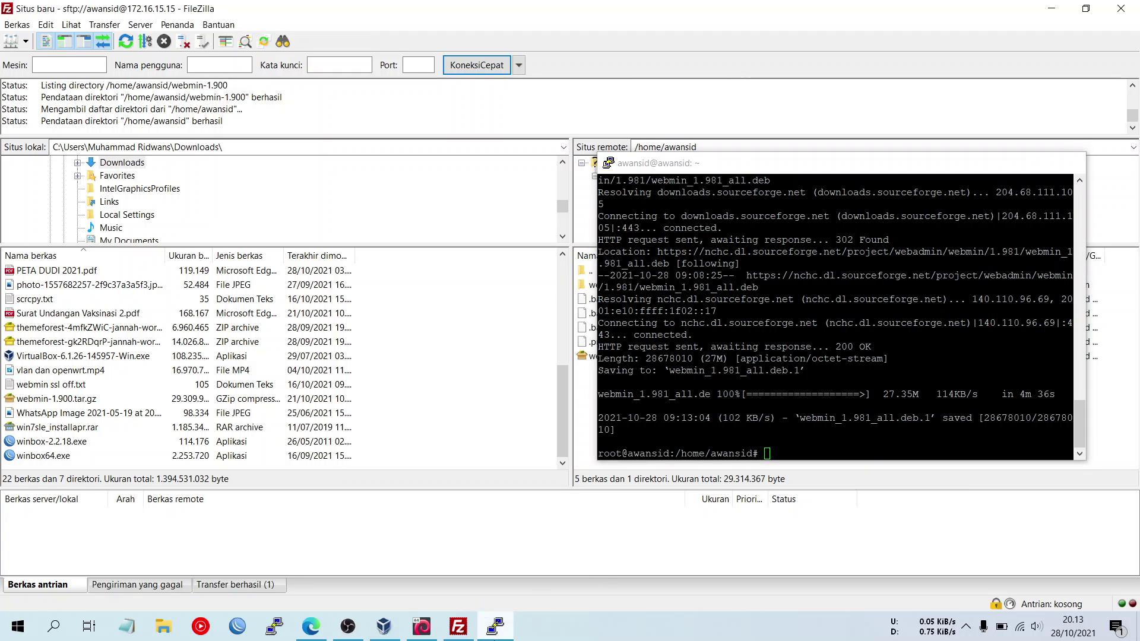
right_click(755, 408)
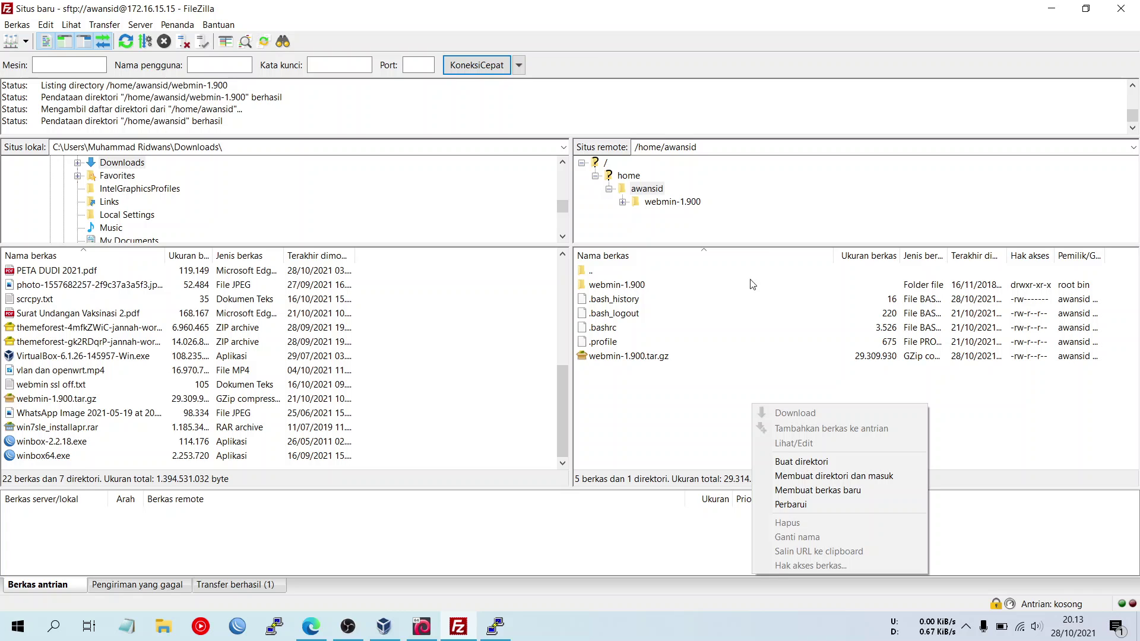
left_click(825, 503)
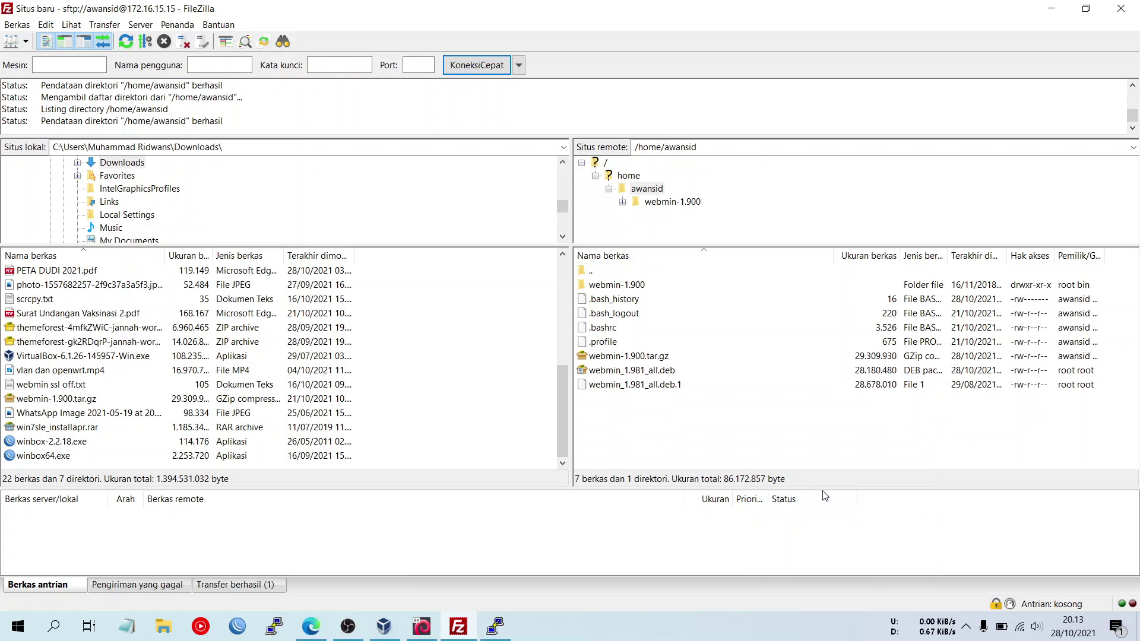
left_click(638, 371)
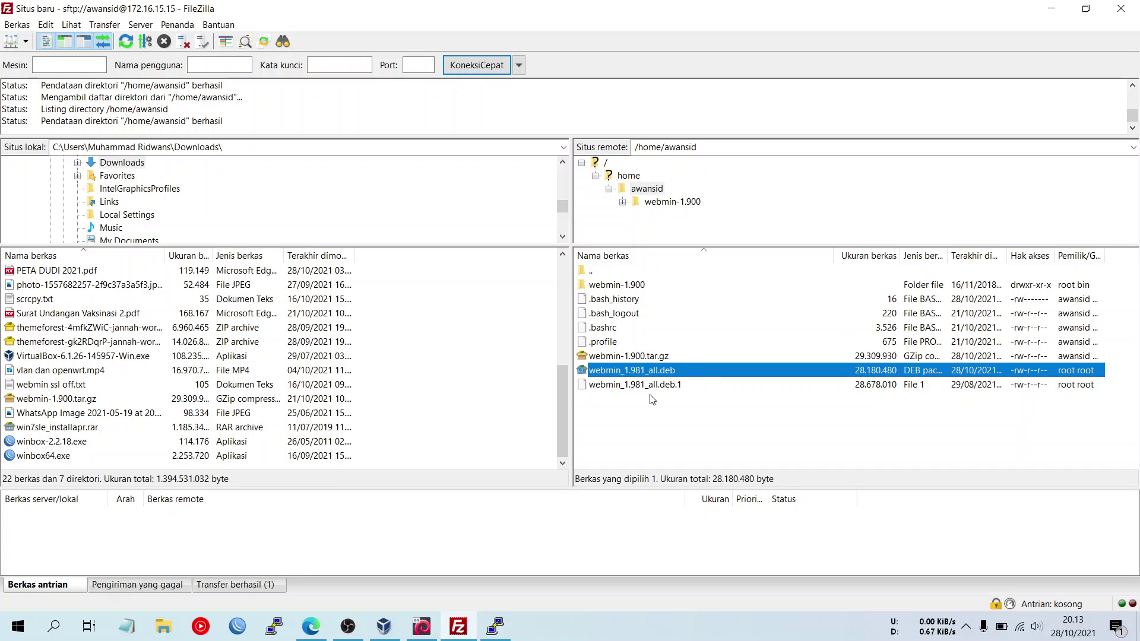
left_click(635, 428)
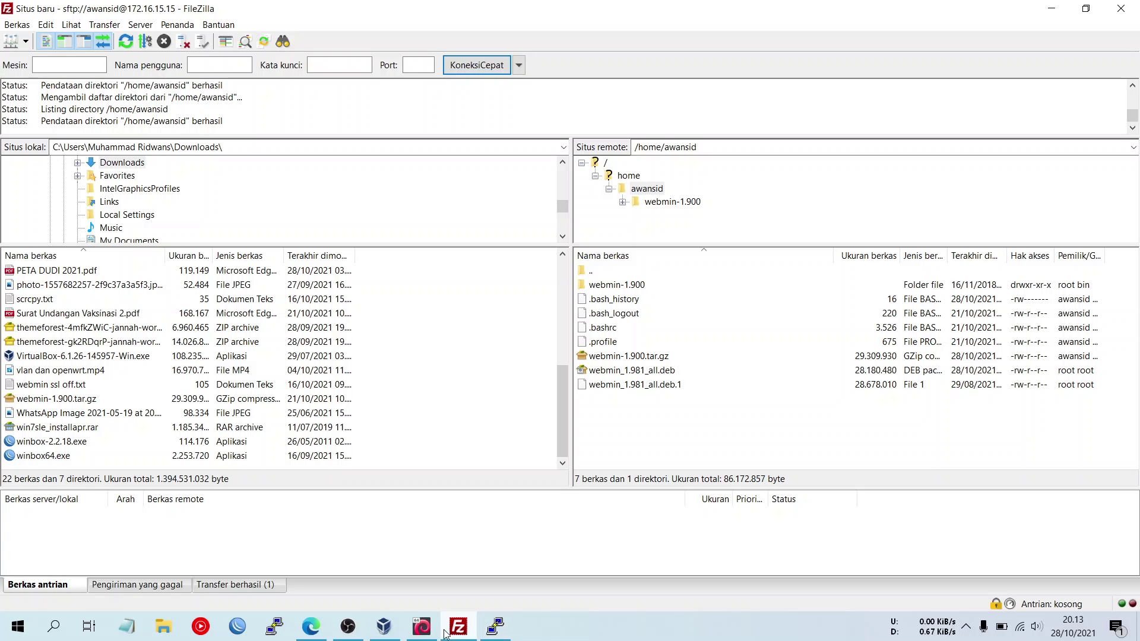
- List the home folder files with ls in the Debian VM console
left_click(422, 627)
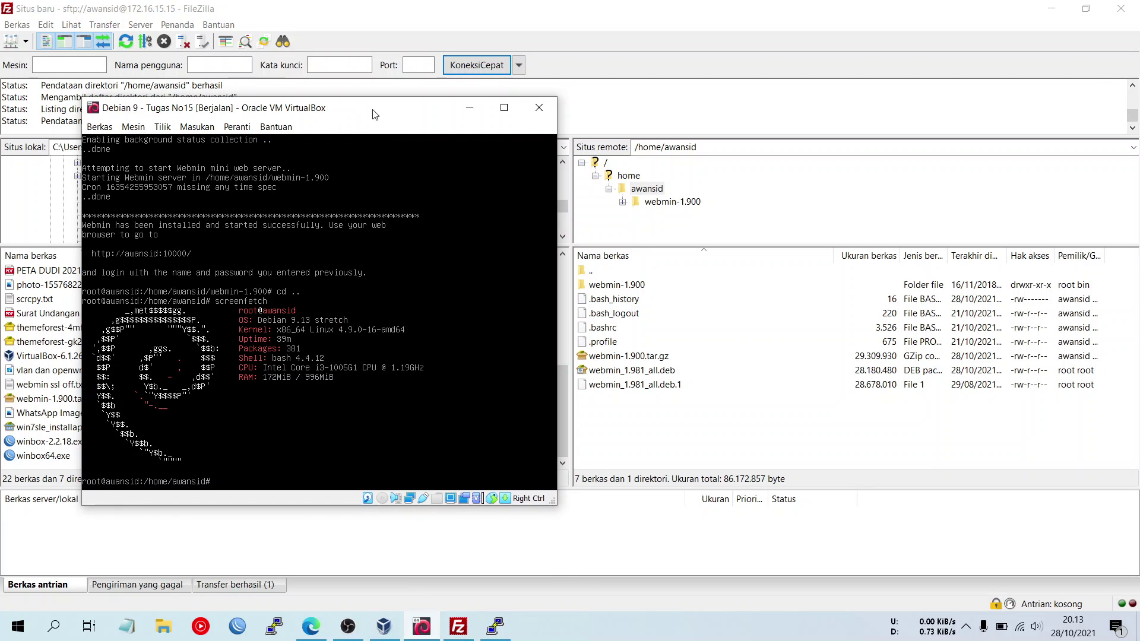
left_click_drag(376, 114, 378, 122)
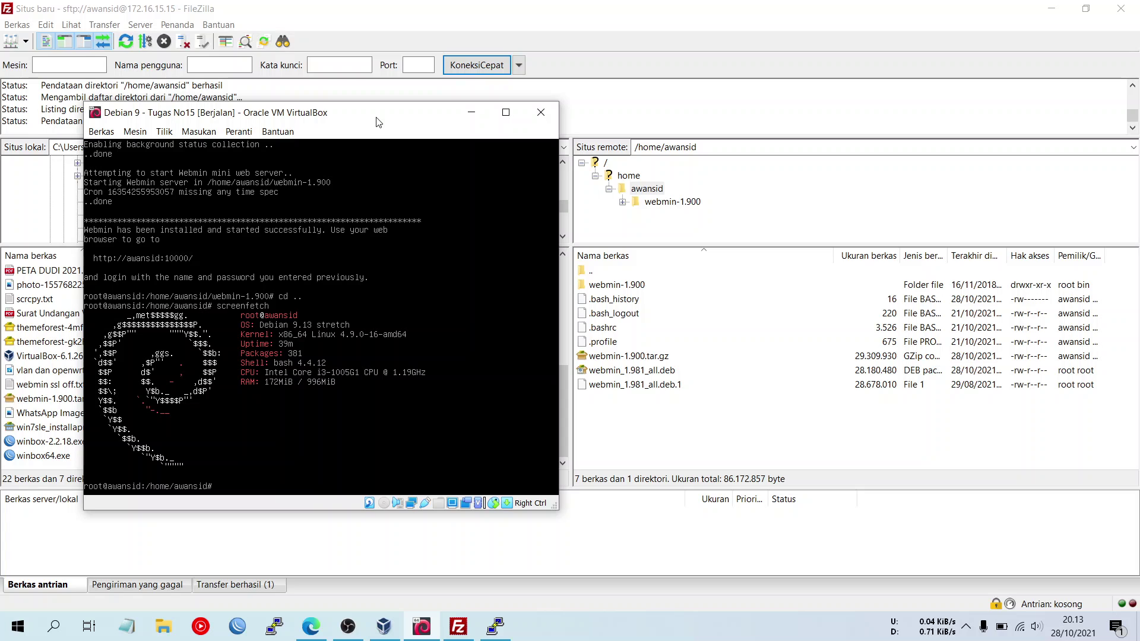
type("ls")
key("Return")
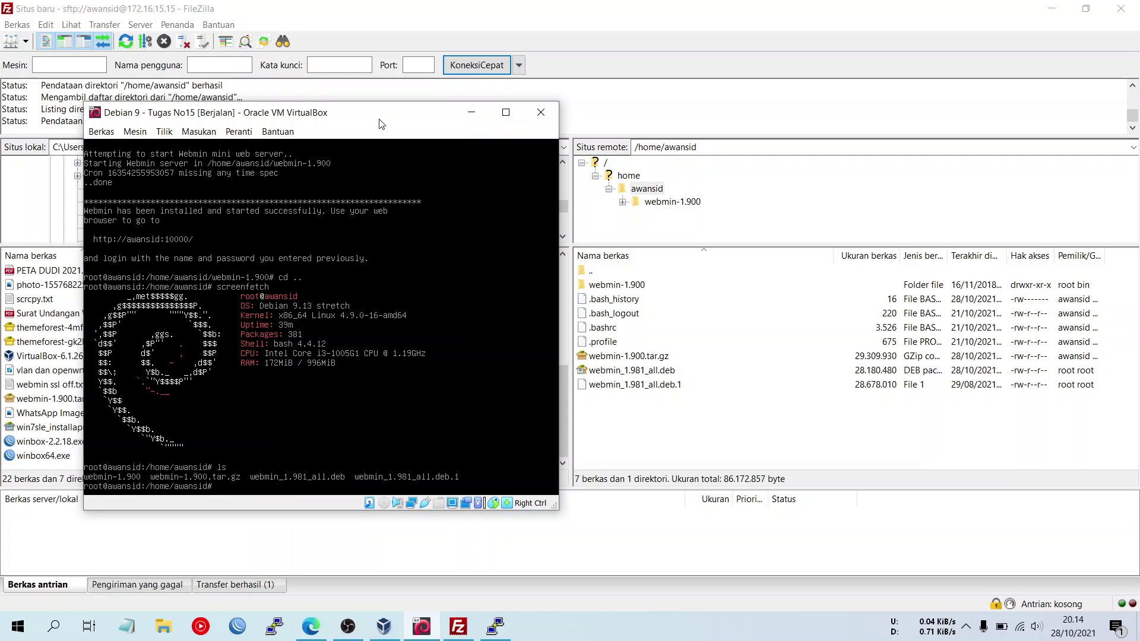
- Delete the duplicate webmin_1.981_all.deb.1 from the server in FileZilla, confirming with Yes
left_click(724, 387)
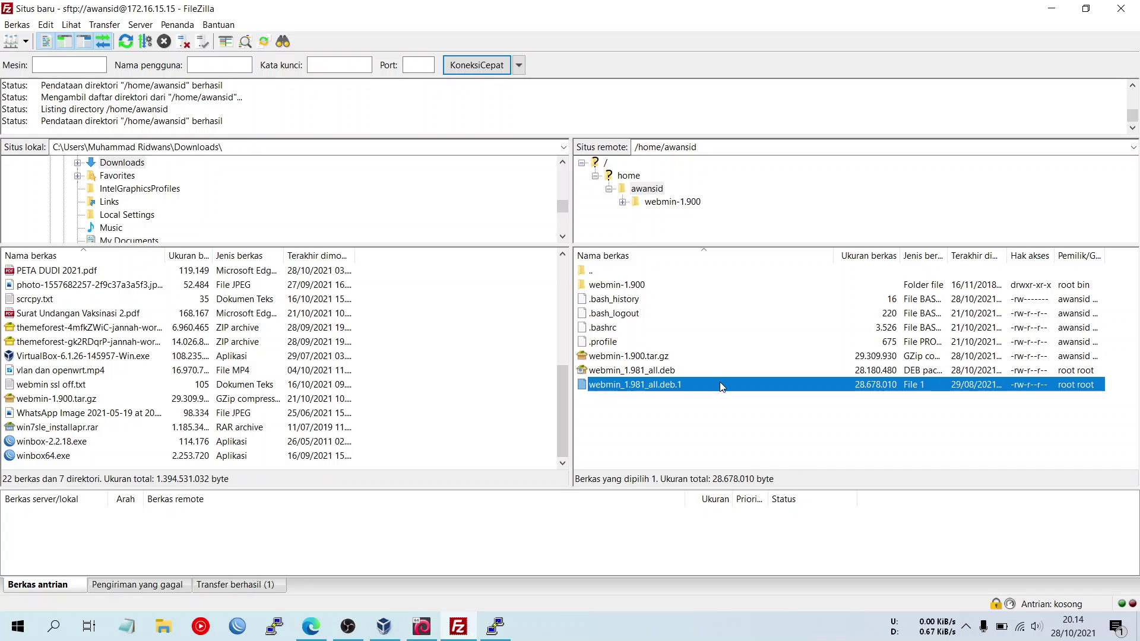
right_click(726, 390)
left_click(765, 502)
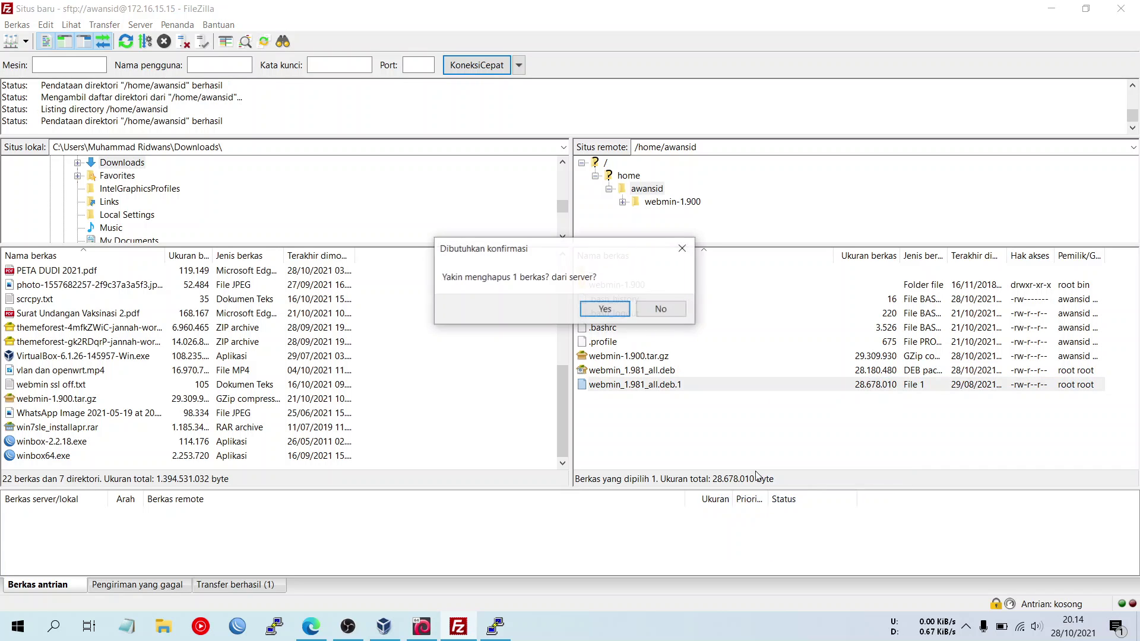
left_click(594, 313)
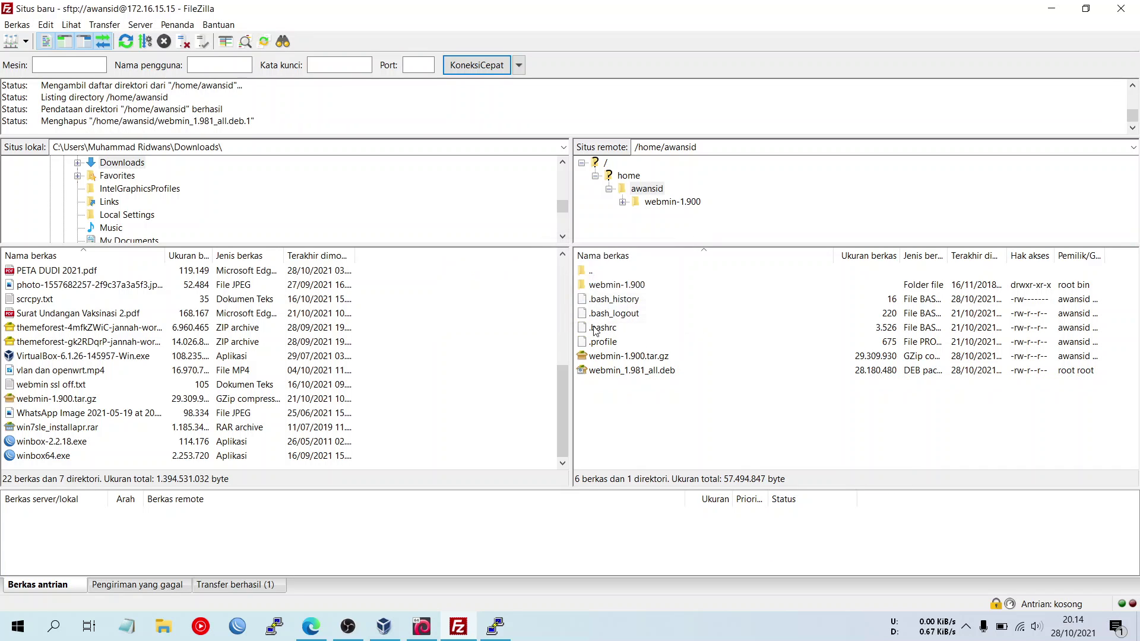
left_click(438, 635)
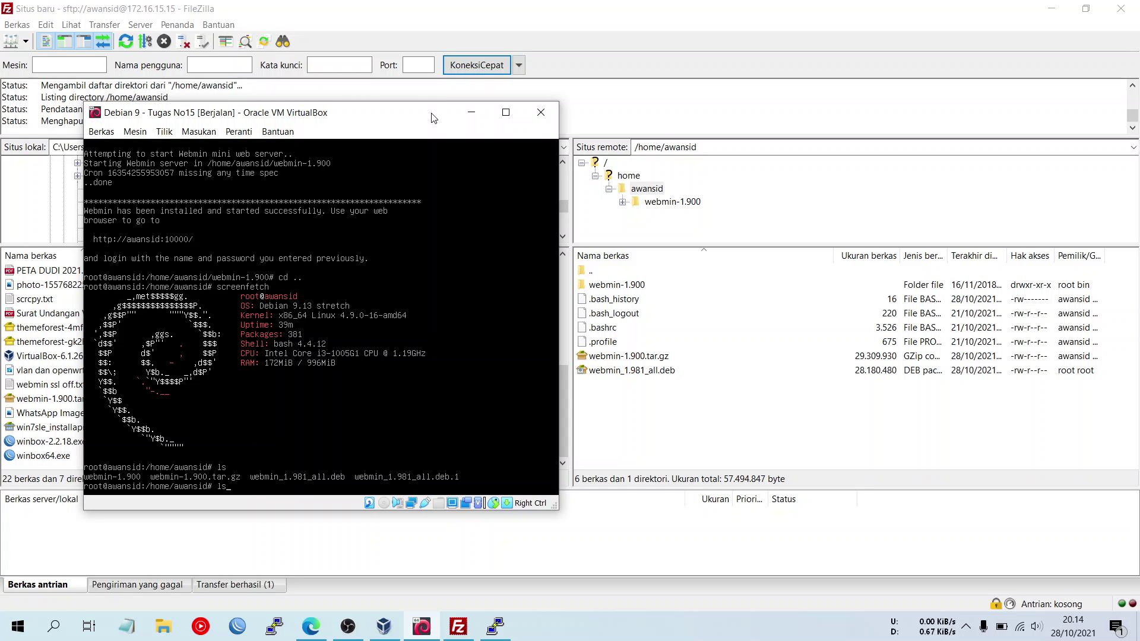
- Confirm with ls that only webmin_1.981_all.deb remains, then enter dpkg -i webmin_1.981_all.deb using Tab completion
type("ls")
key("Return")
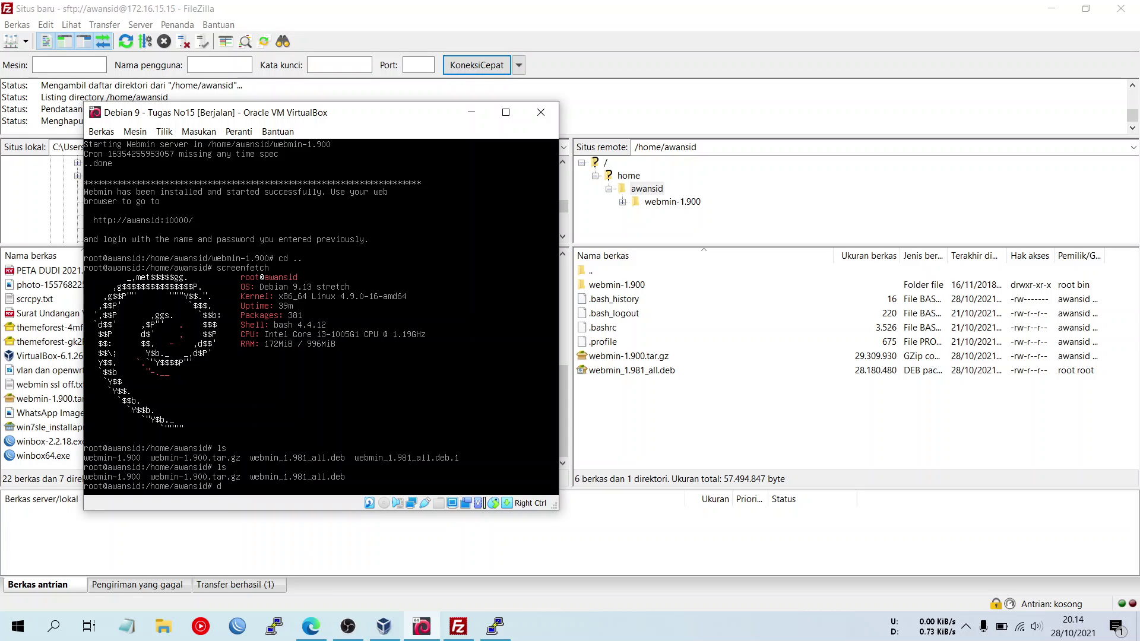
type("dpkg -")
type("wwe")
key("BackSpace")
key("BackSpace")
type("ebmin_")
key("Tab")
- Return to the Webmin install article in Edge at section 1's wget and dpkg -i commands
left_click(310, 626)
left_click(170, 8)
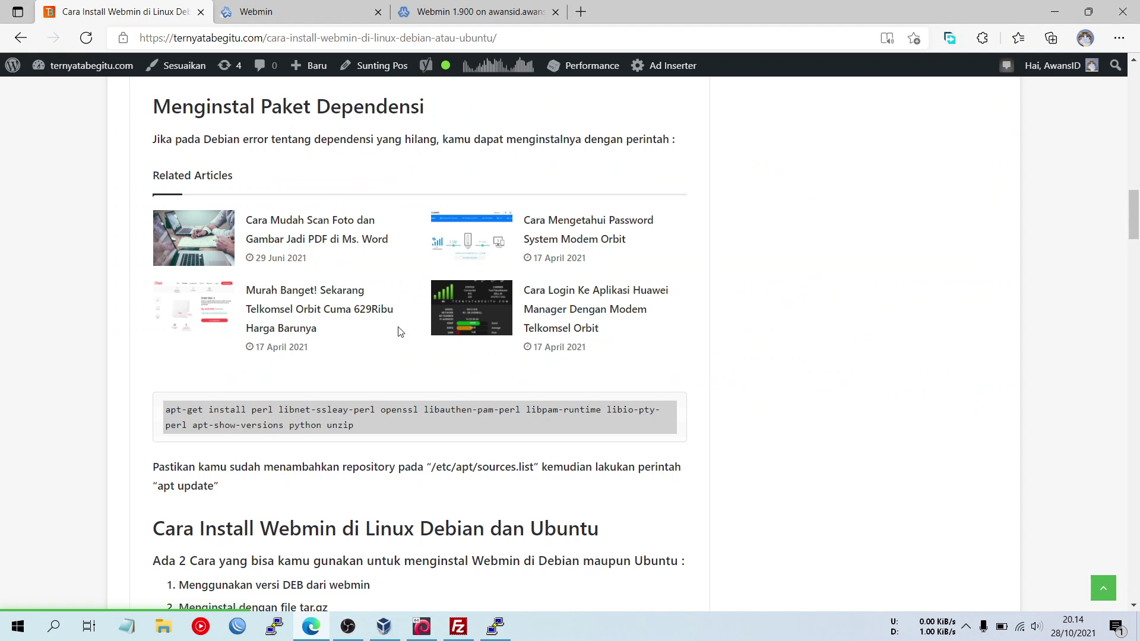
scroll(430, 464, "down", 15)
scroll(432, 452, "down", 1)
scroll(416, 440, "up", 6)
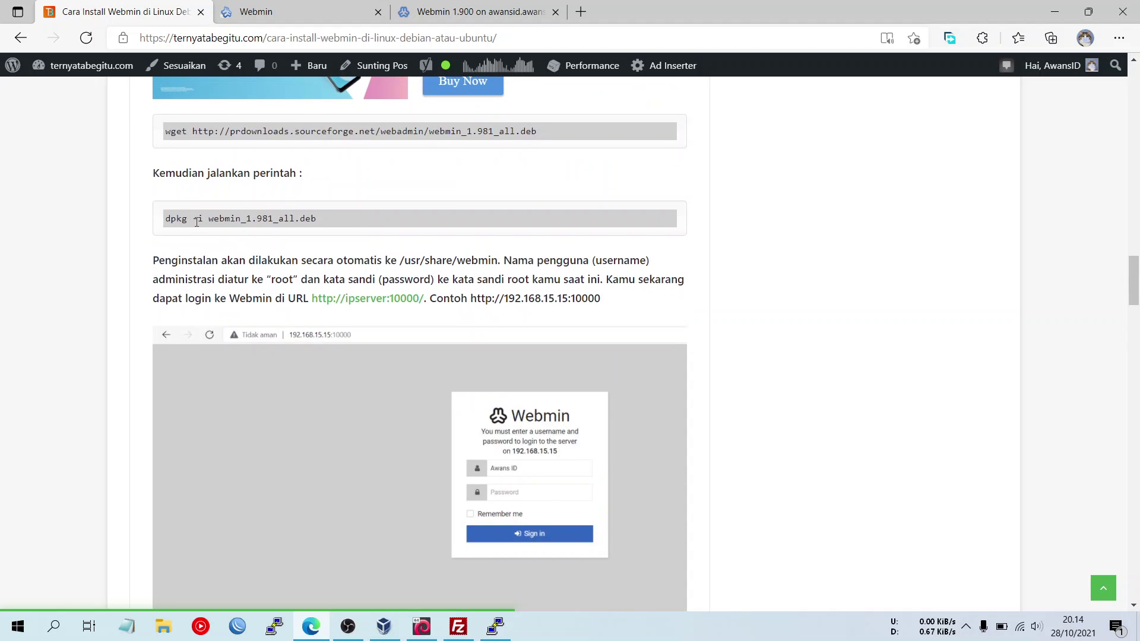
scroll(164, 196, "up", 4)
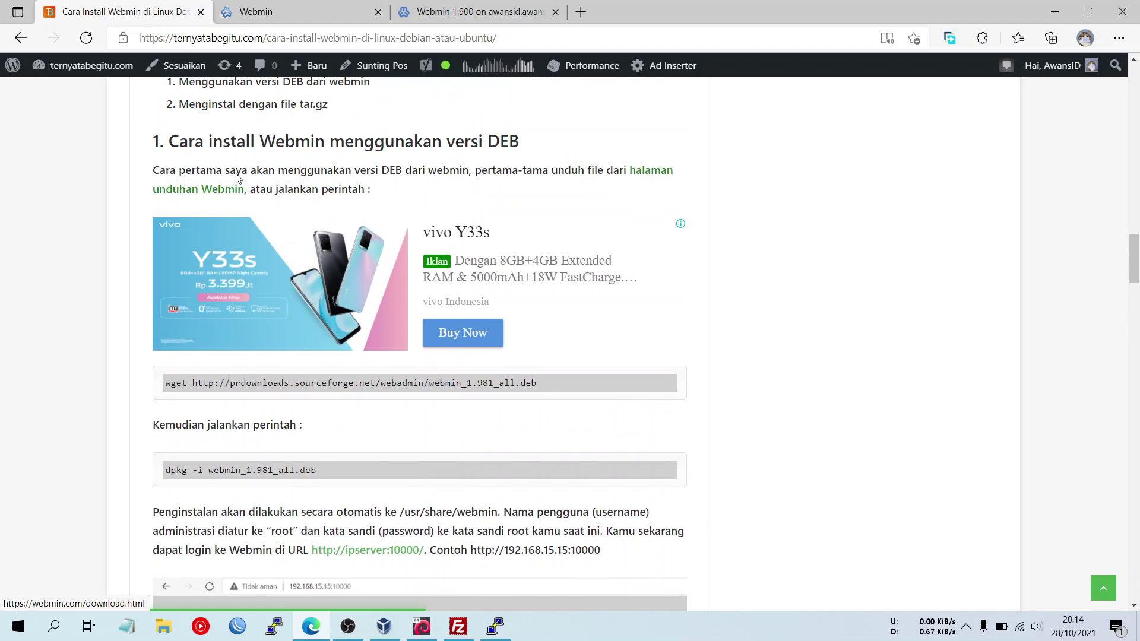